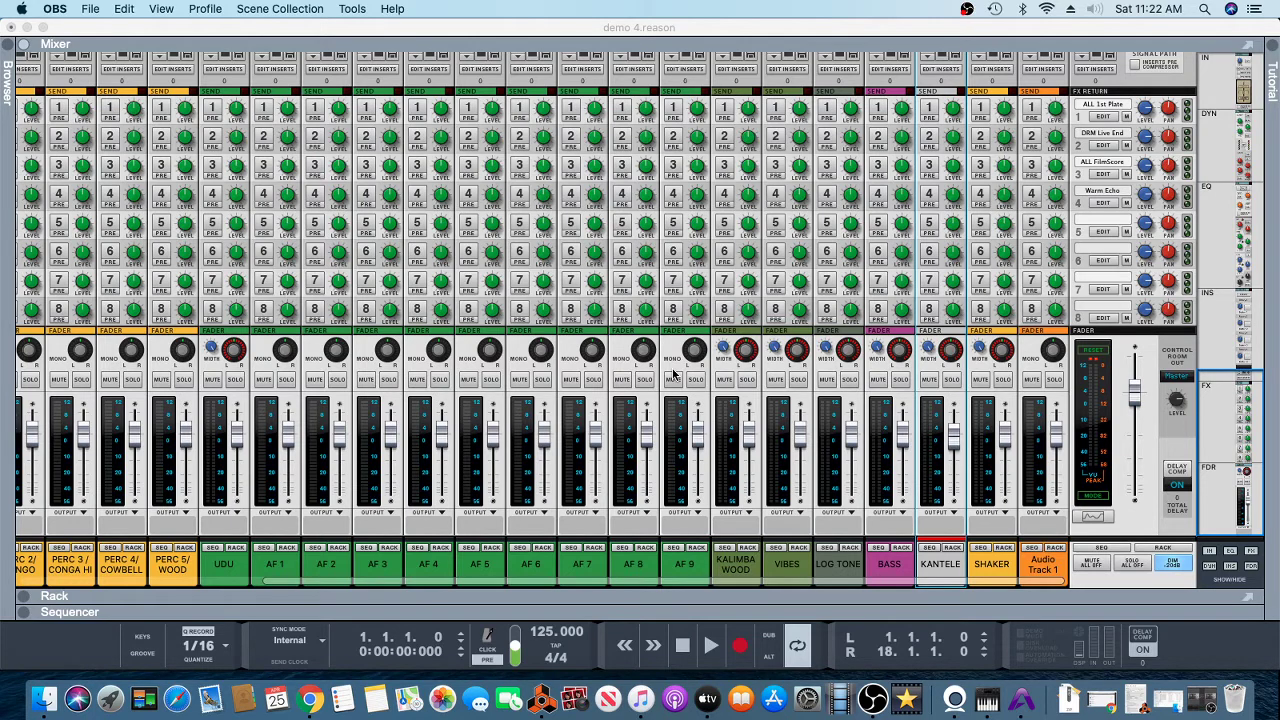
# Step: Show the sequencer of the demo 4 song and shrink the track heights until all tracks fit in view
pyautogui.click(252, 33)
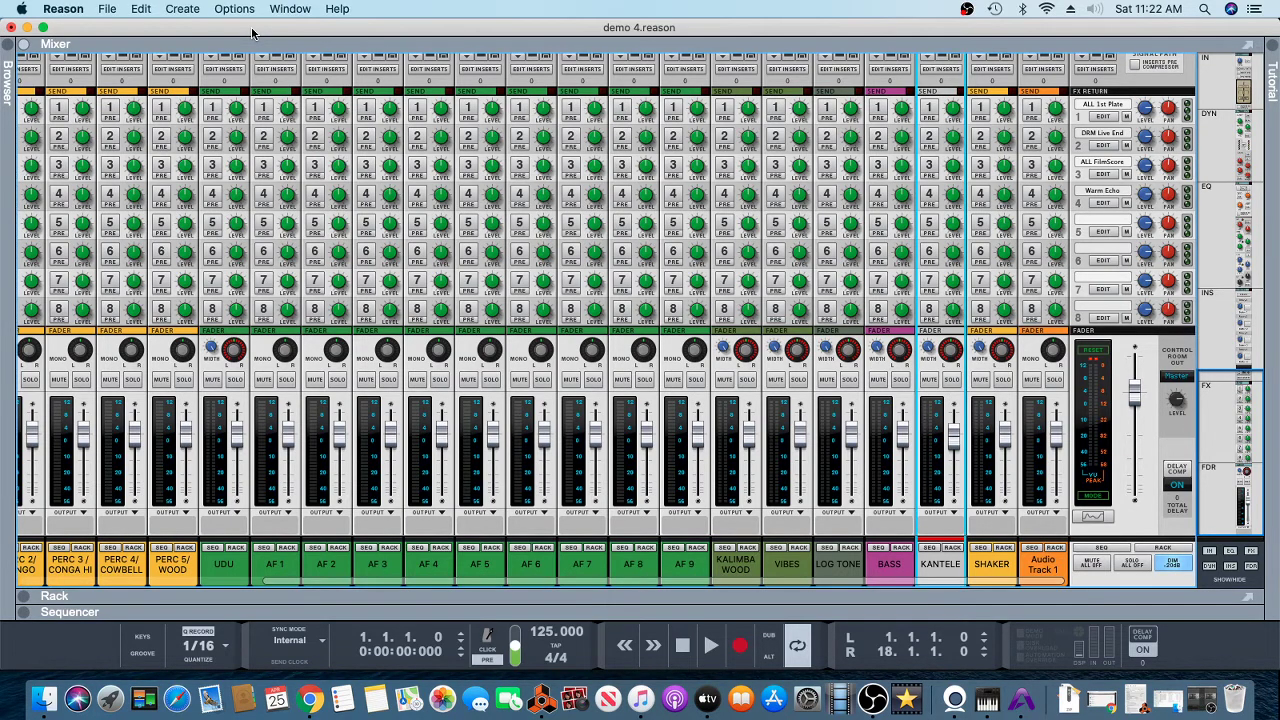
pyautogui.press('F7')
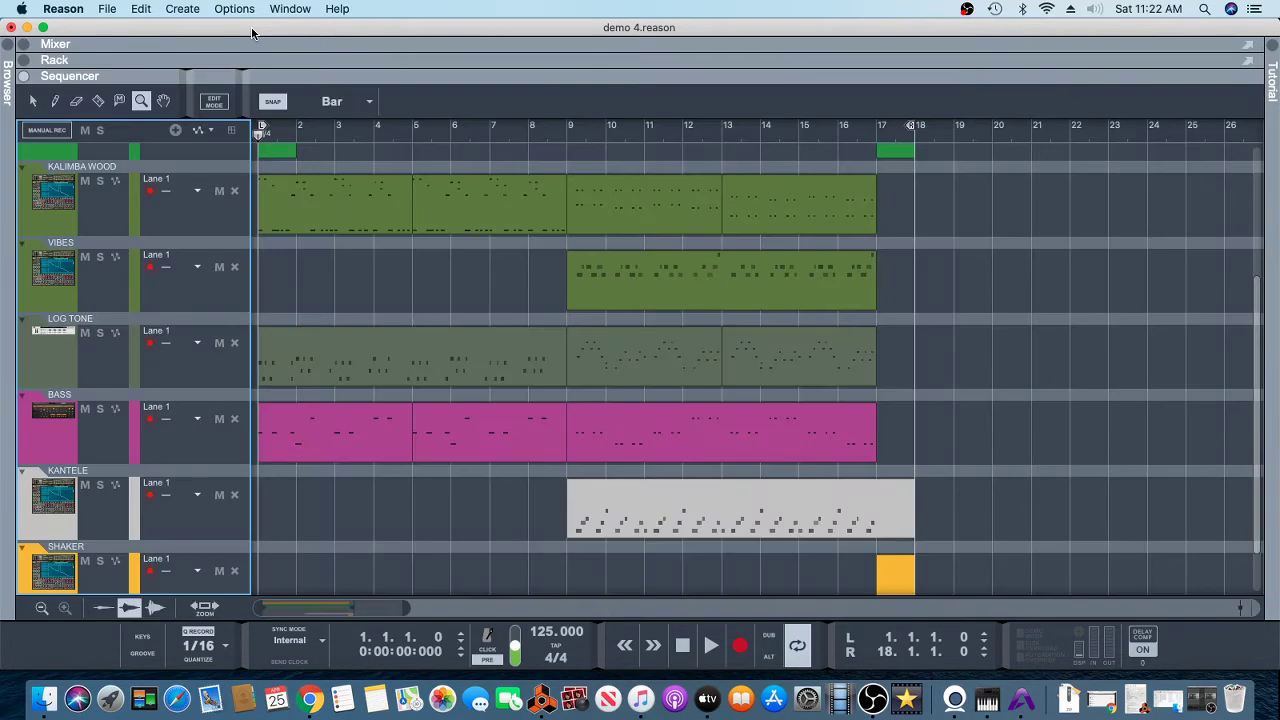
pyautogui.click(42, 609)
pyautogui.click(42, 609)
pyautogui.click(42, 609)
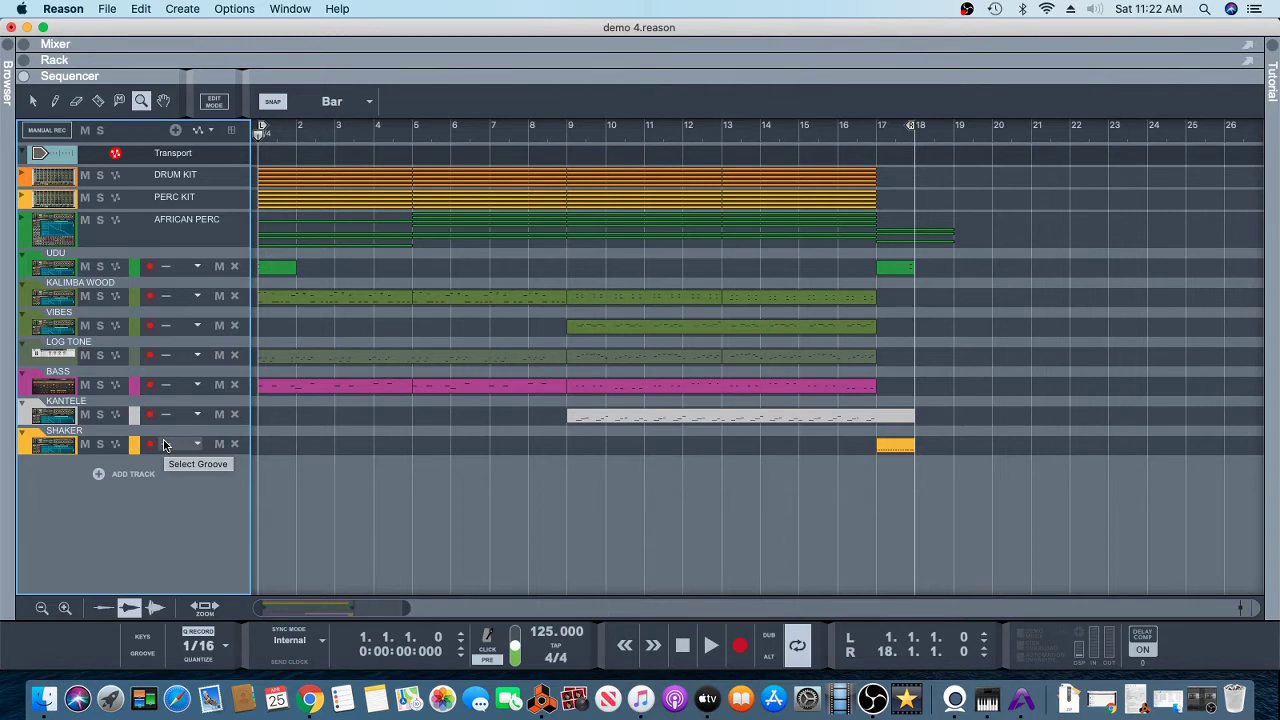
# Step: Examine the song's rack devices, from the master section and Redrum kits down to the NN-XT samplers and their mix channels
pyautogui.press('F5')
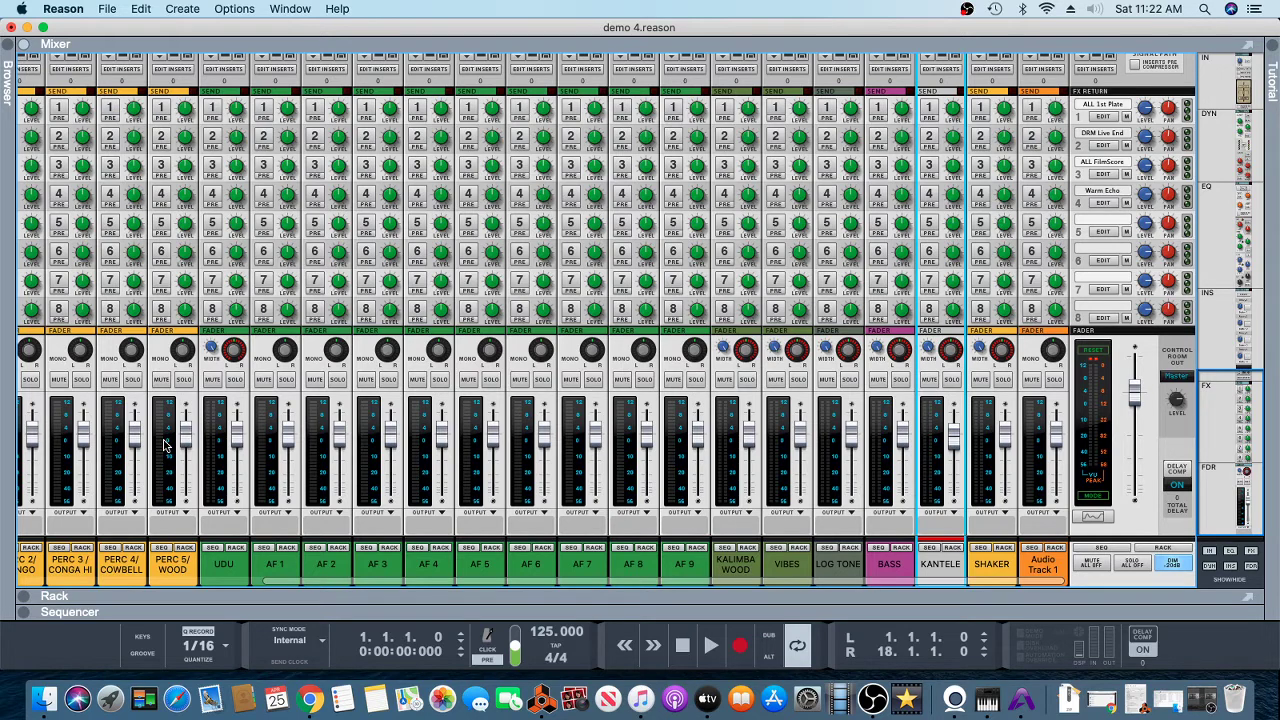
pyautogui.press('F6')
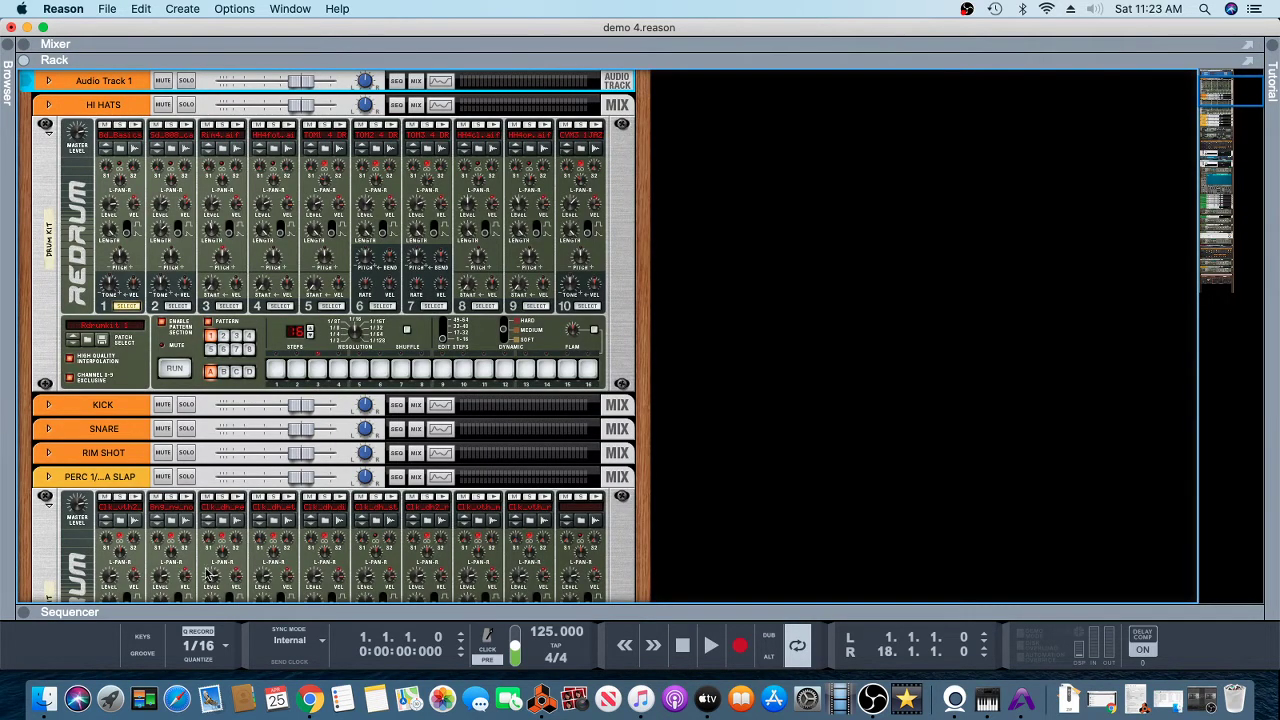
pyautogui.scroll(5, 372, 410)
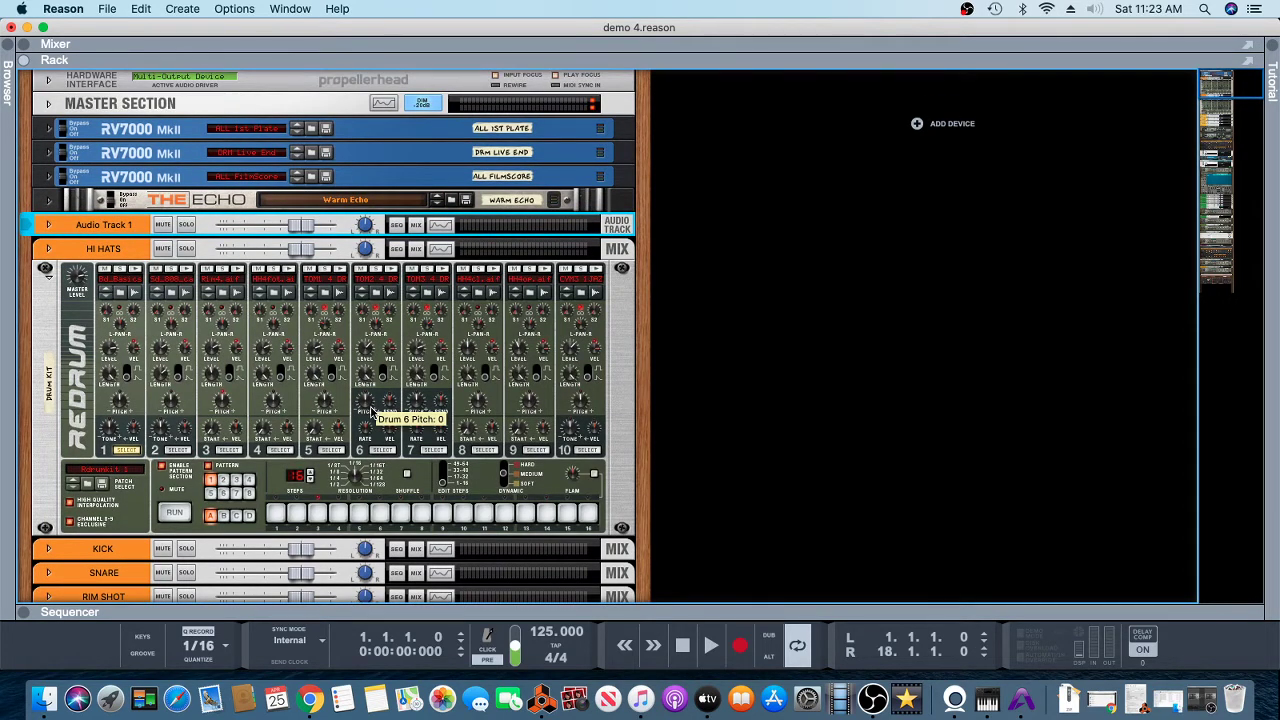
pyautogui.scroll(-15, 372, 410)
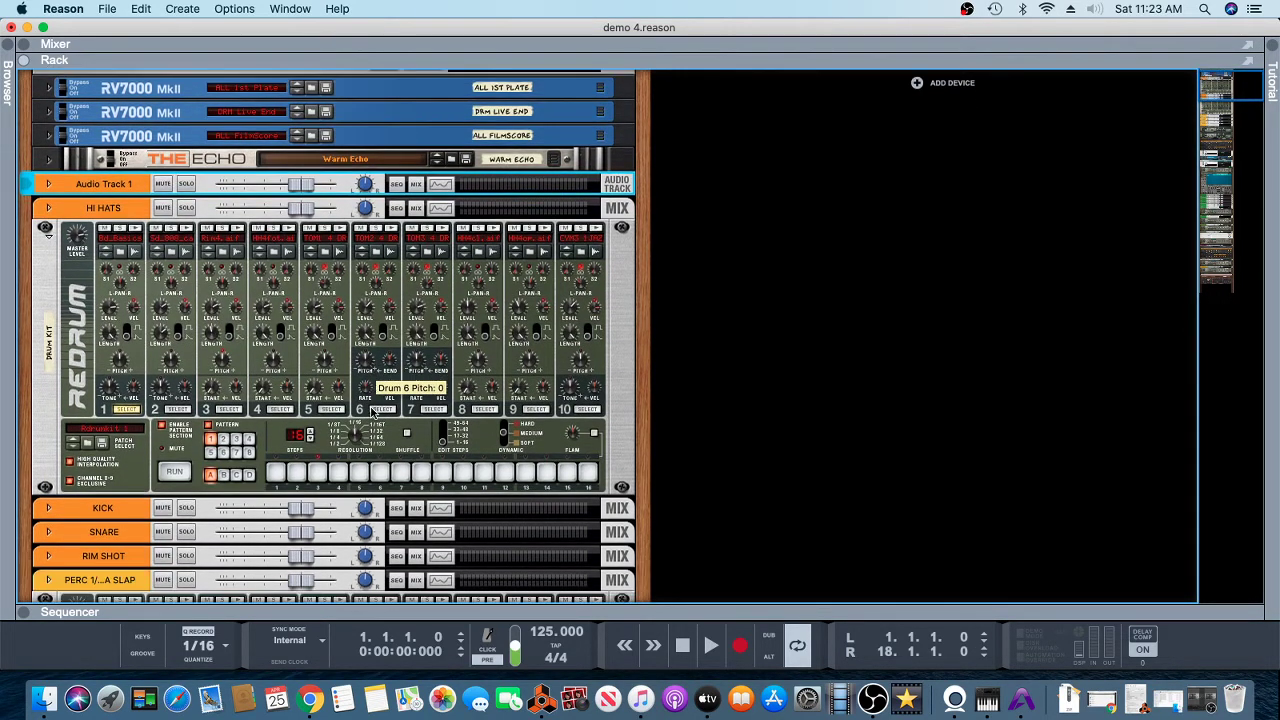
pyautogui.scroll(-15, 372, 412)
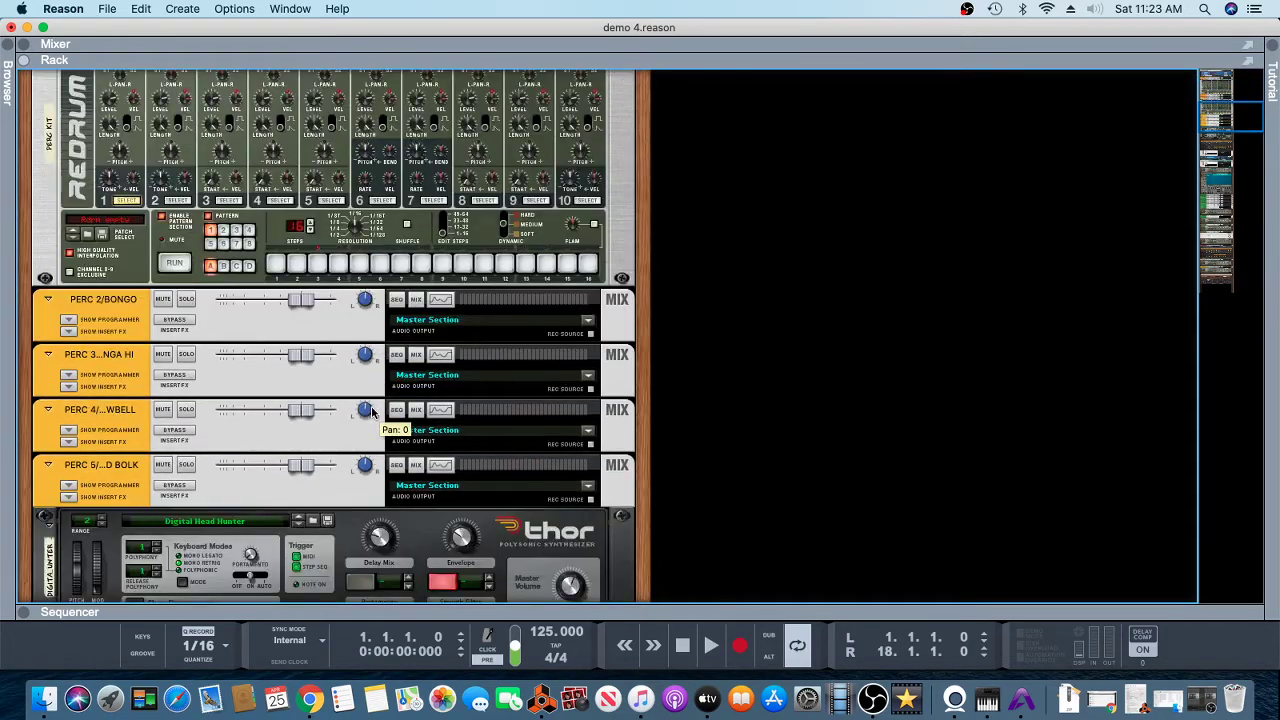
pyautogui.scroll(-15, 375, 412)
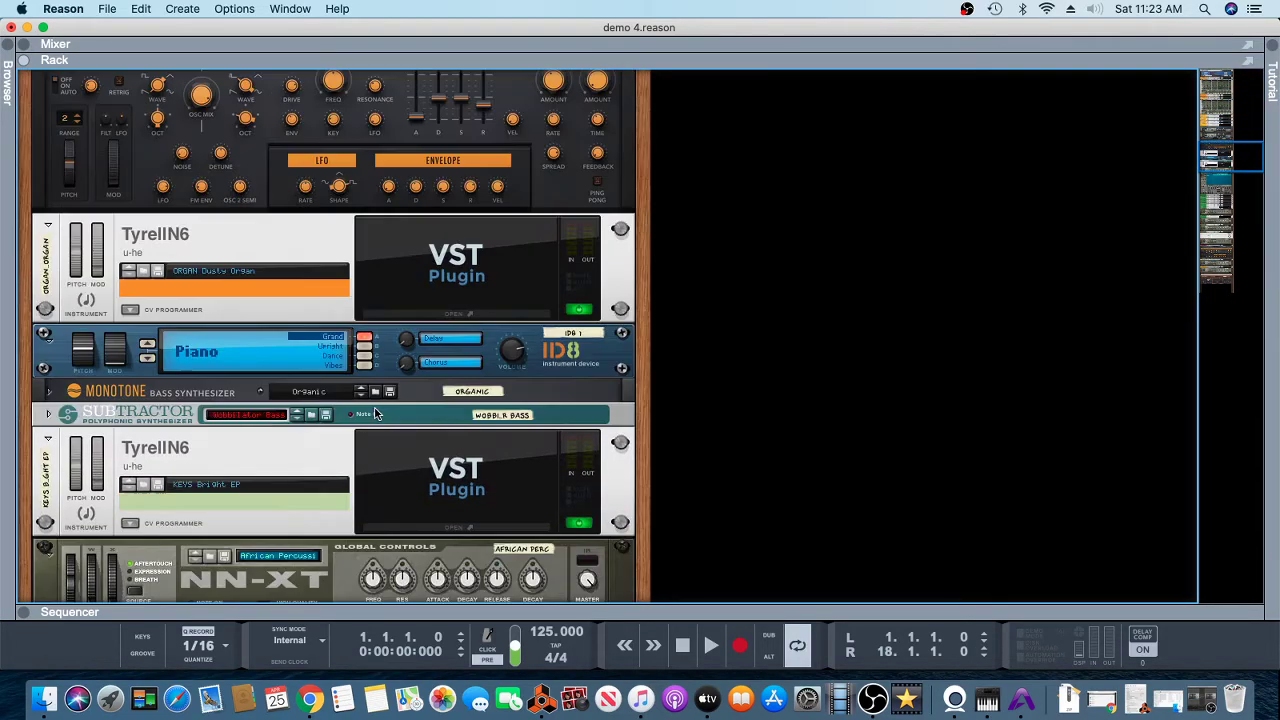
pyautogui.scroll(-6, 376, 410)
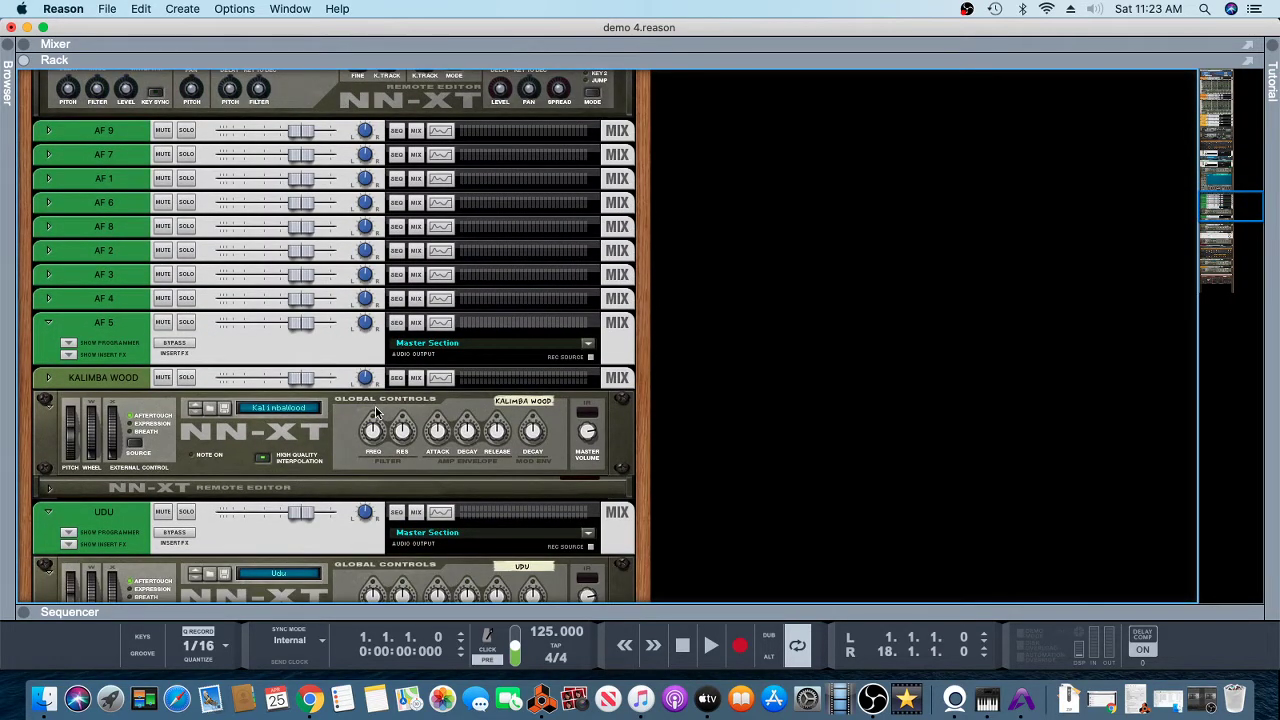
pyautogui.scroll(-10, 376, 412)
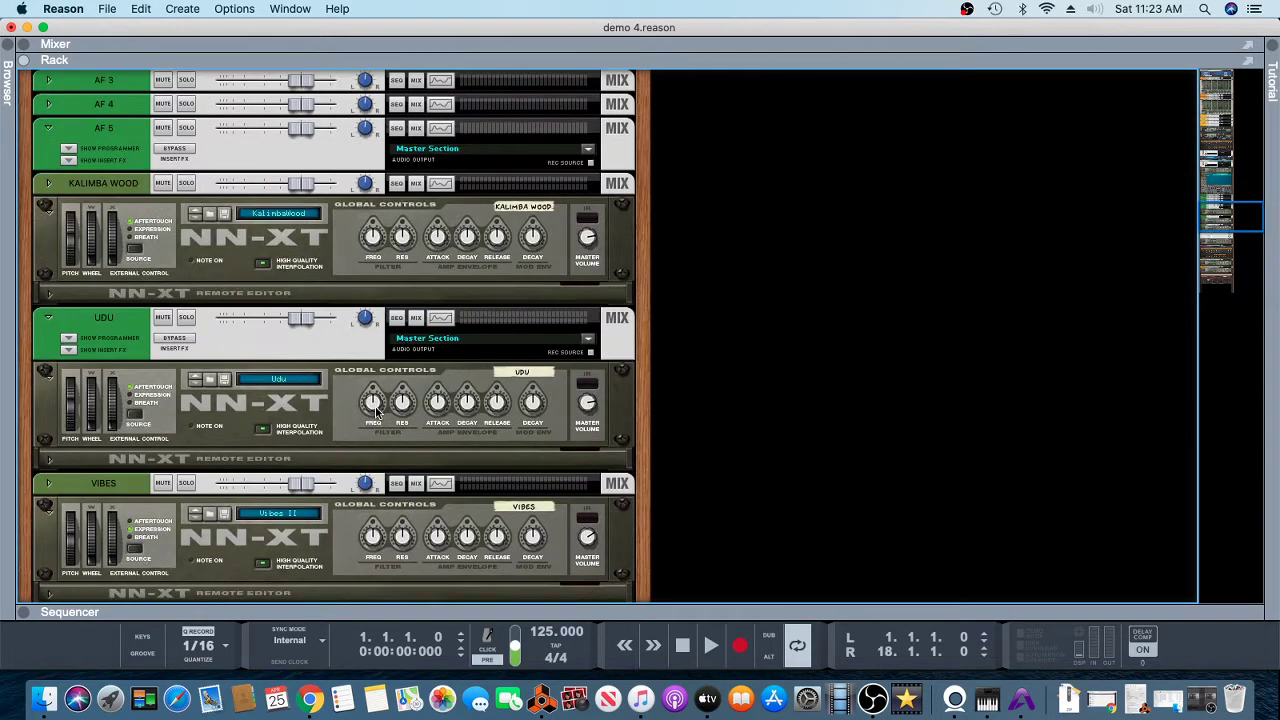
pyautogui.scroll(12, 376, 412)
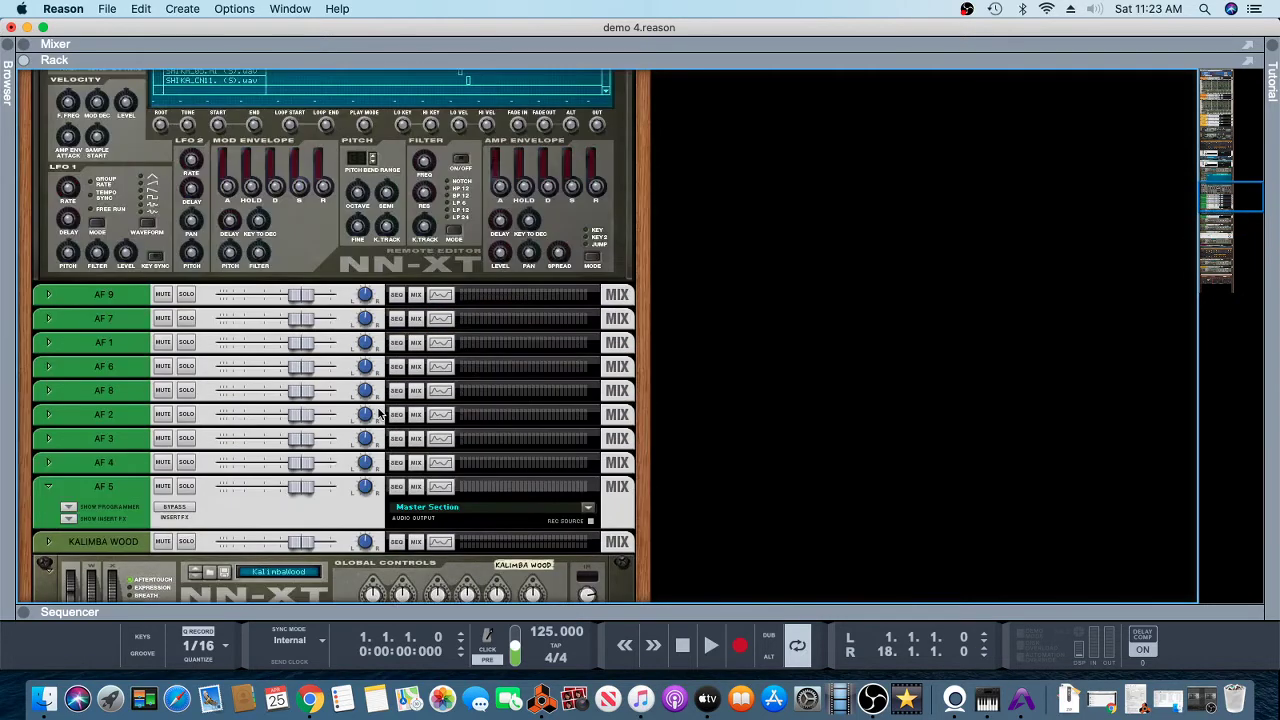
pyautogui.scroll(6, 378, 413)
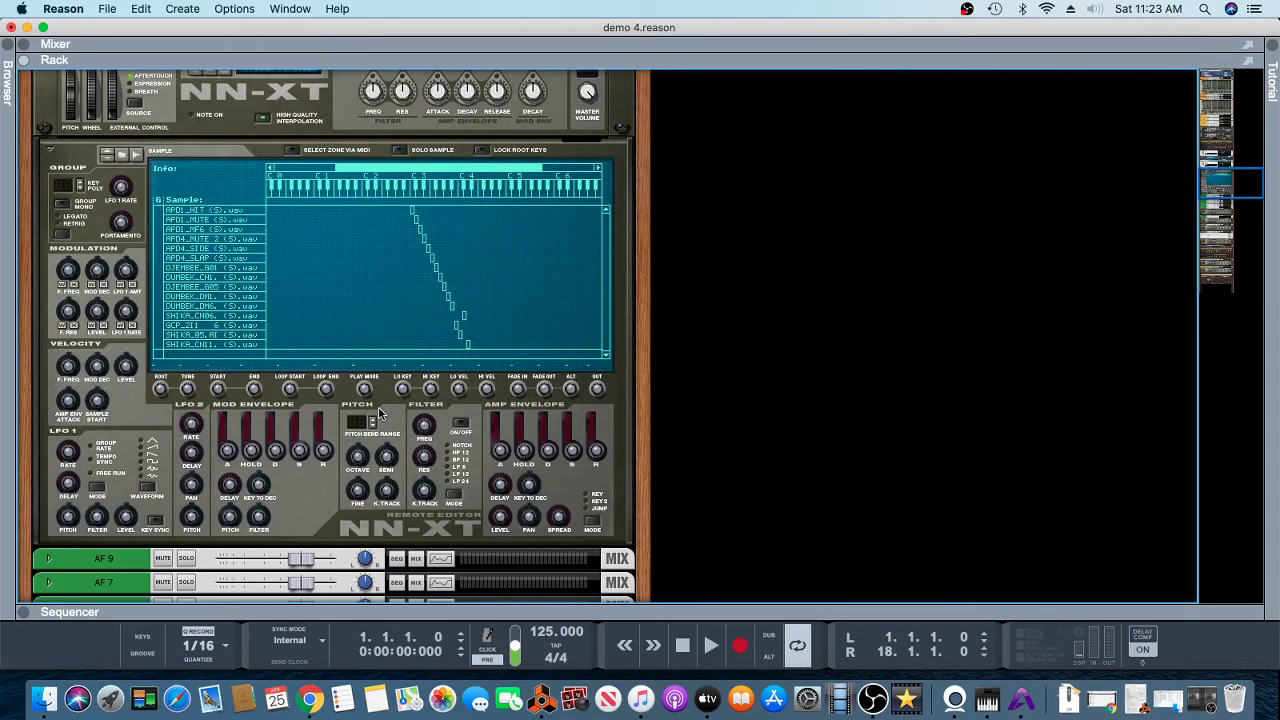
# Step: Return to the mixer and hide its EQ, FX send, dynamics and inserts sections, keeping the input and fader sections displayed
pyautogui.press('F5')
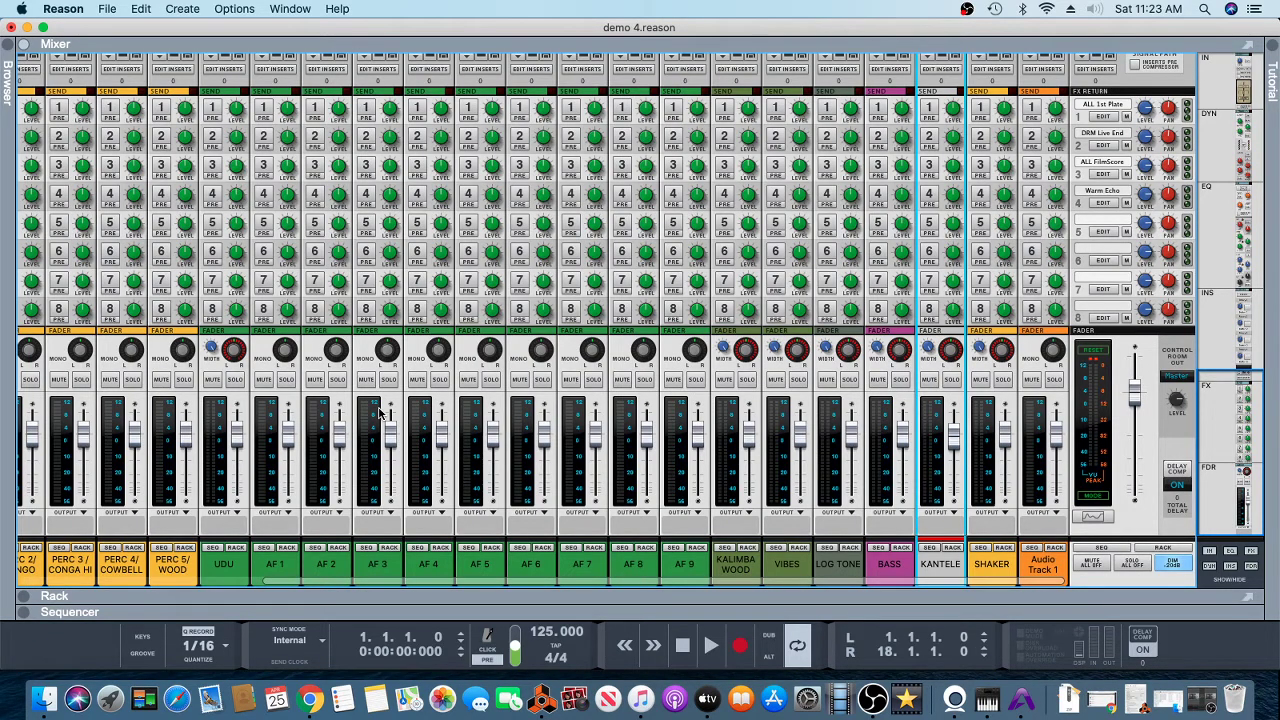
pyautogui.scroll(10, 477, 280)
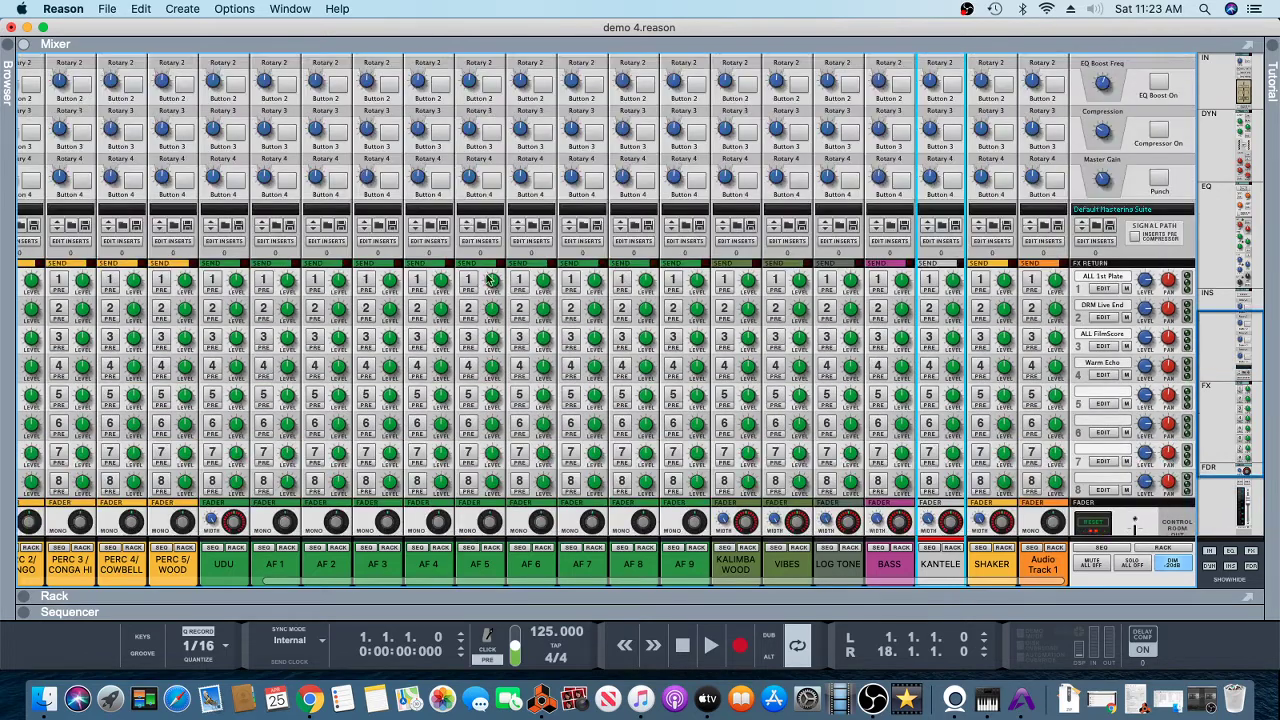
pyautogui.scroll(-10, 492, 275)
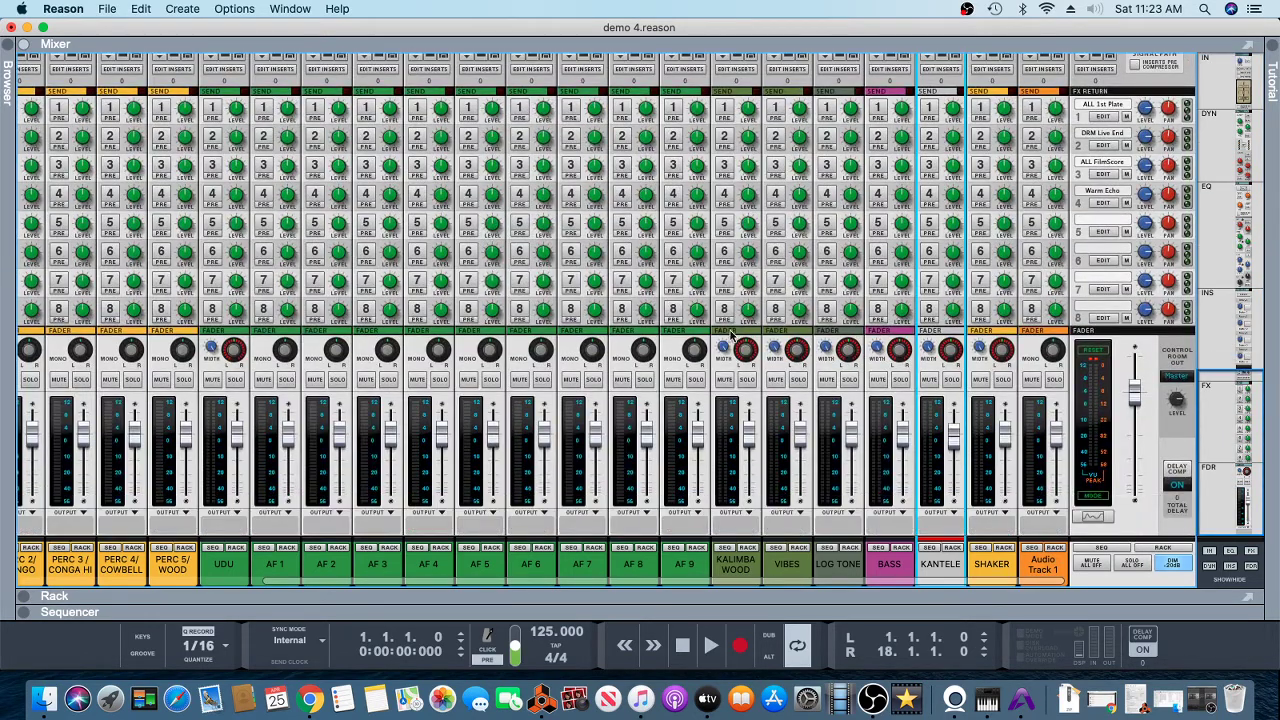
pyautogui.click(1235, 556)
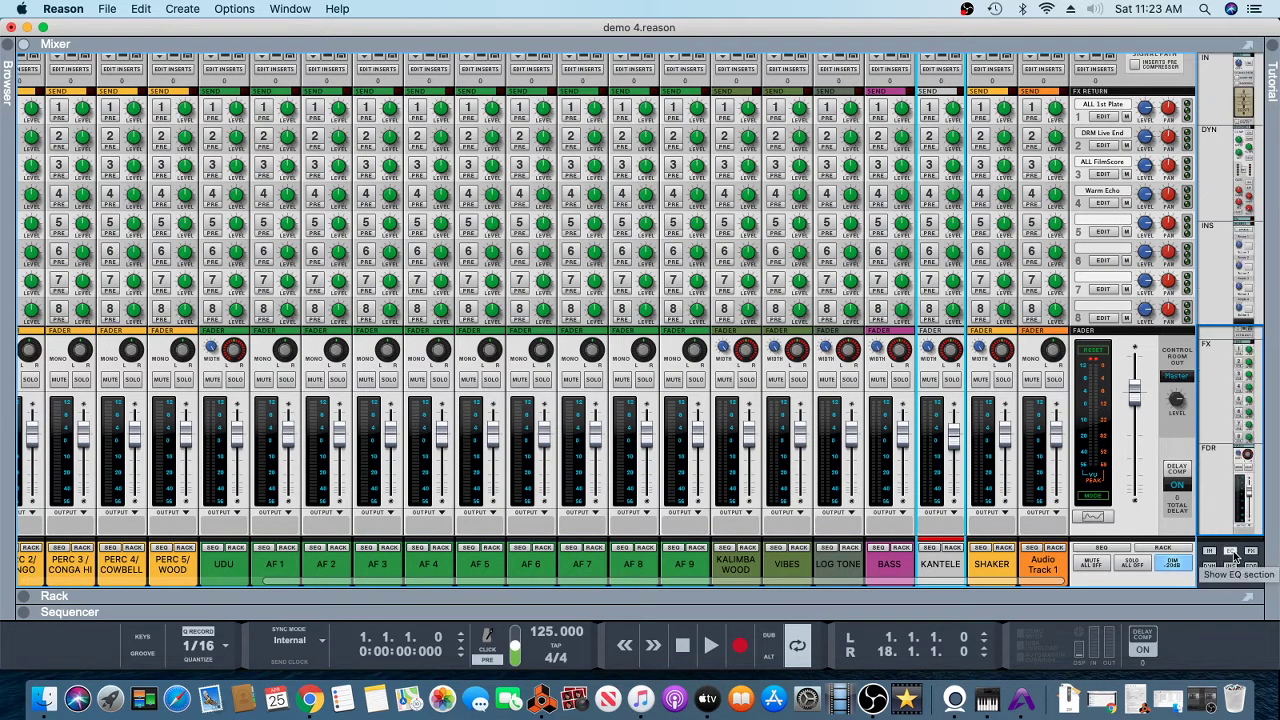
pyautogui.click(1257, 556)
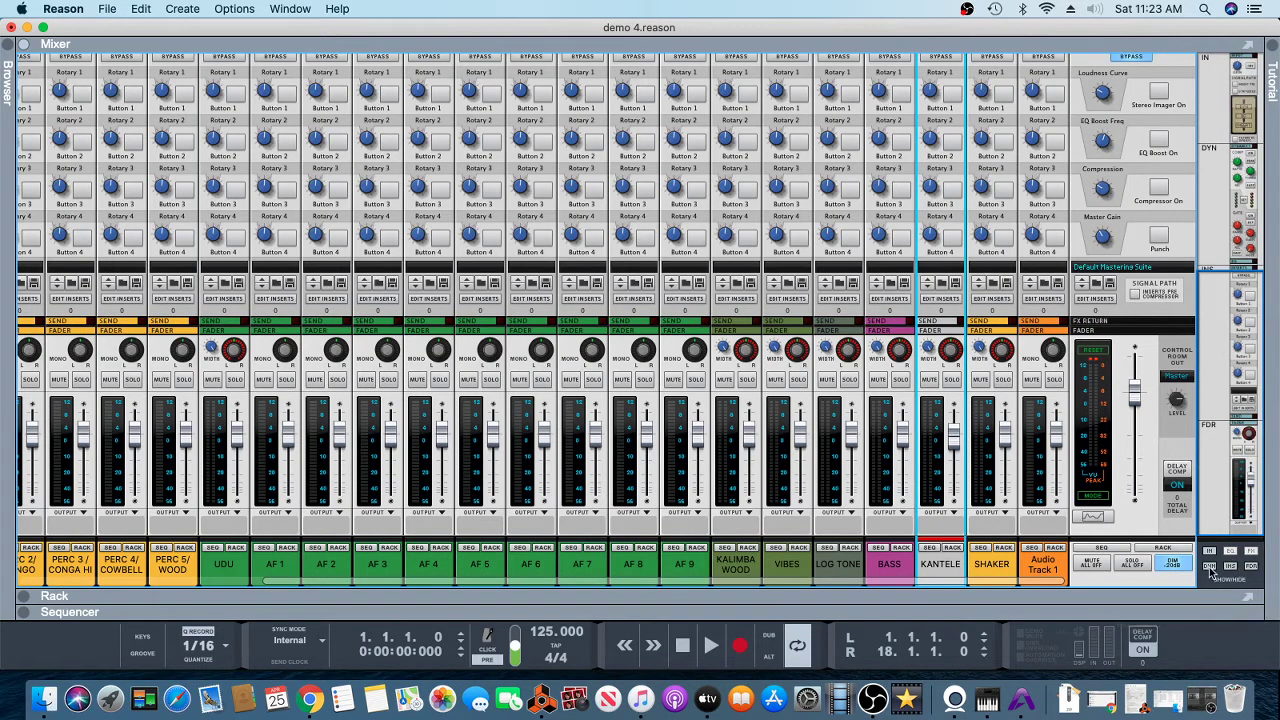
pyautogui.click(1231, 567)
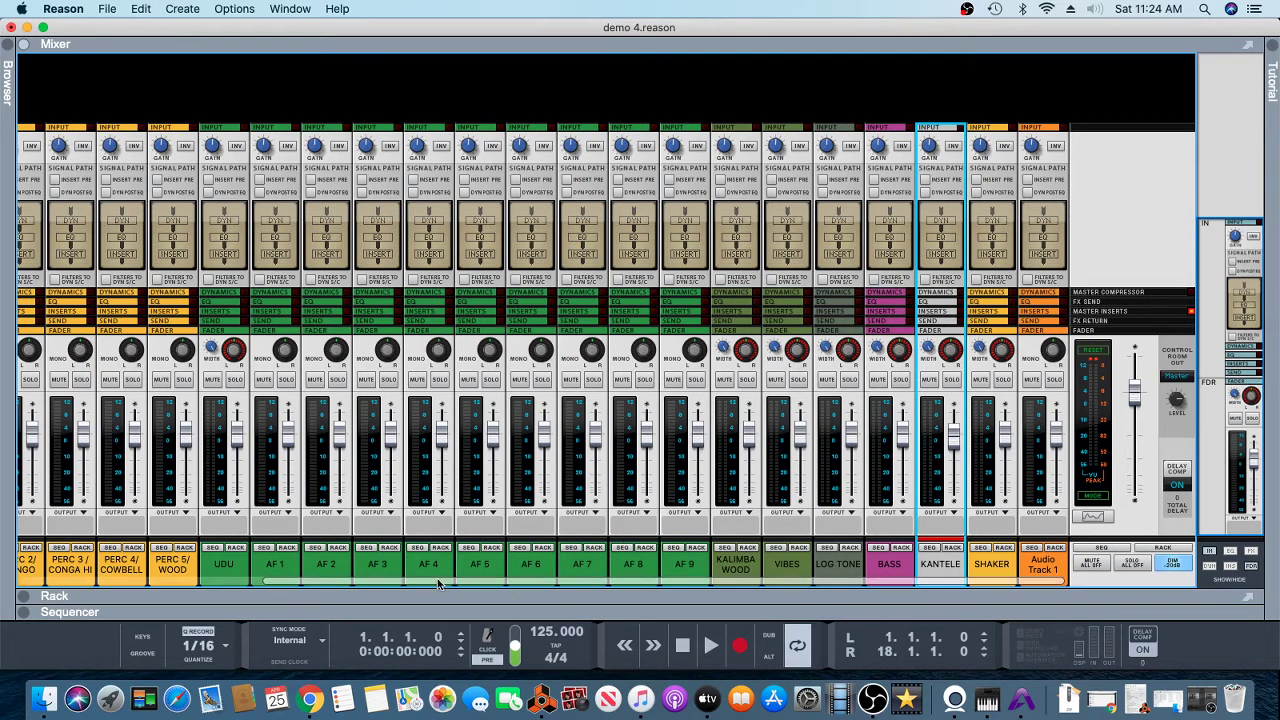
# Step: Review the mixer channels from Hi Hats to Shaker, selecting several AF channels and Kalimba Wood through Shaker one after another
pyautogui.moveTo(443, 583); pyautogui.dragTo(146, 566)
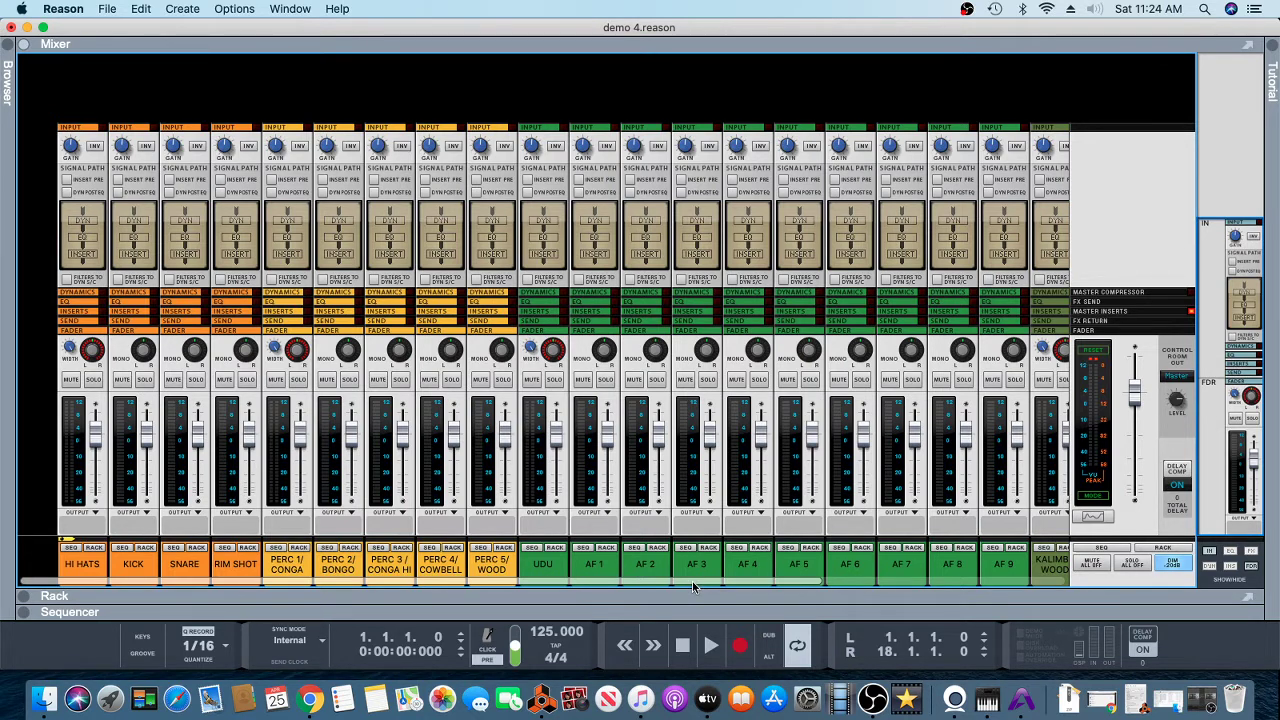
pyautogui.moveTo(692, 581); pyautogui.dragTo(920, 632)
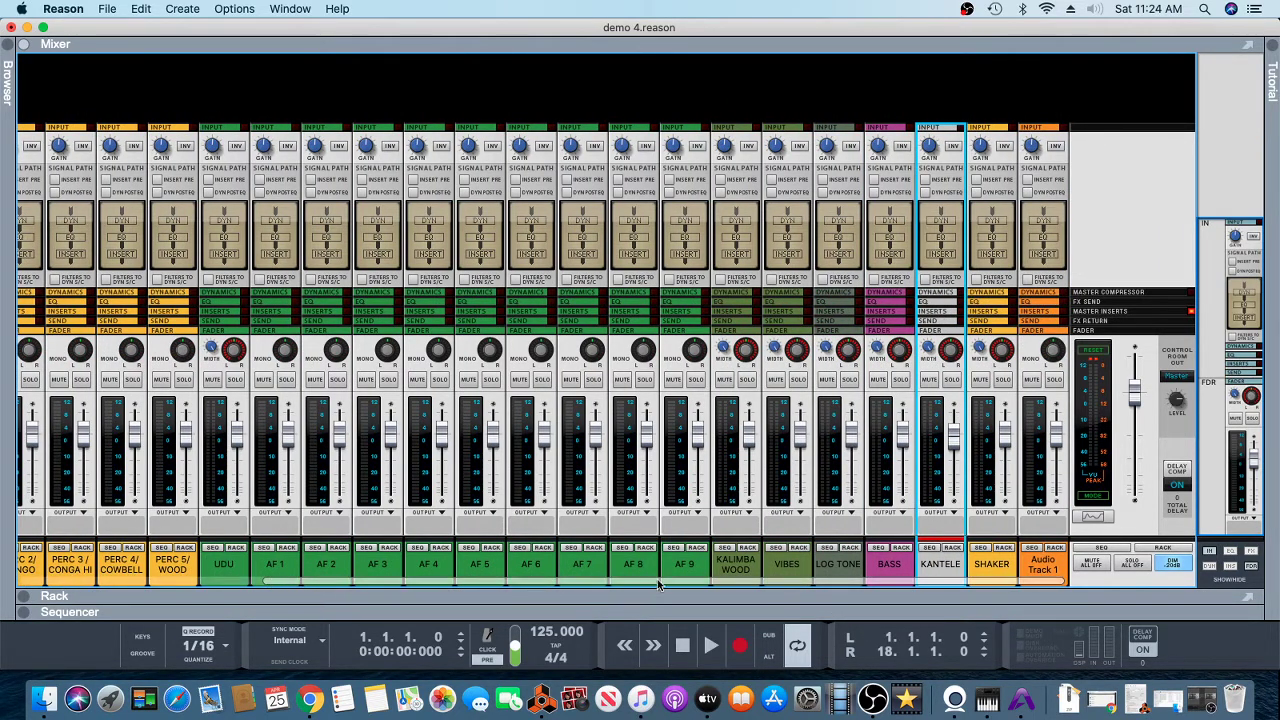
pyautogui.click(688, 570)
pyautogui.click(631, 573)
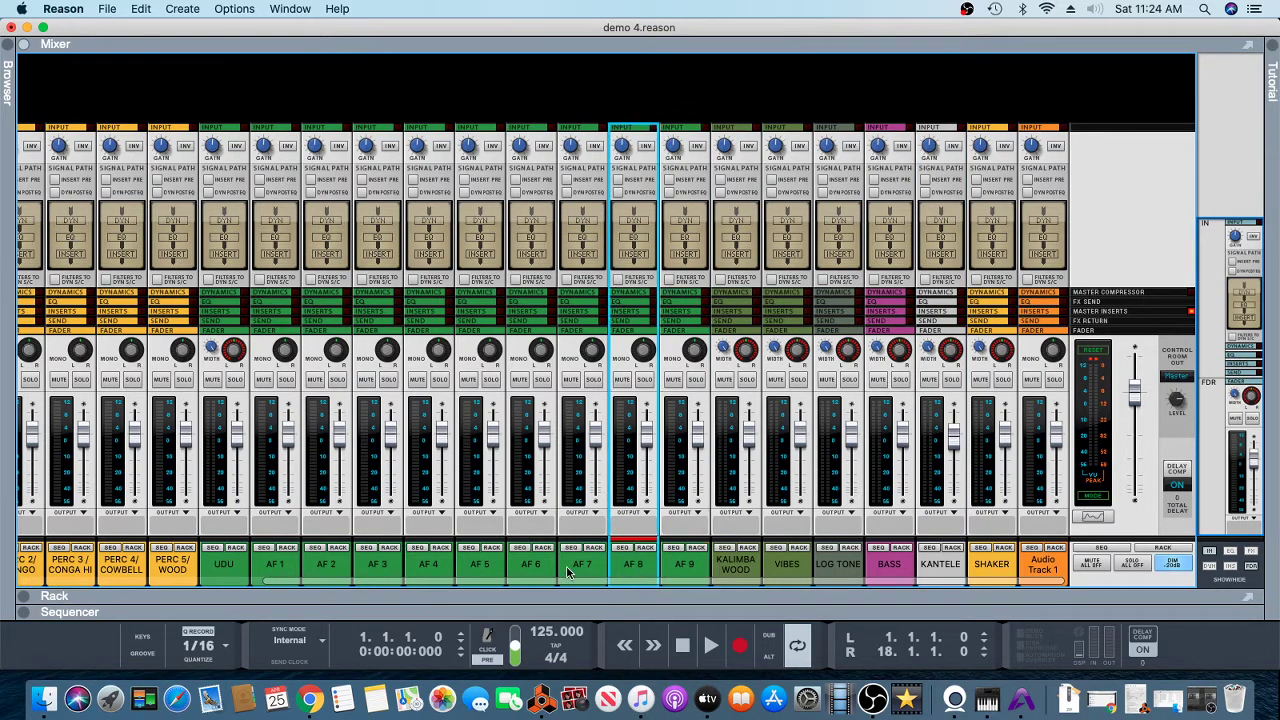
pyautogui.click(570, 574)
pyautogui.click(499, 564)
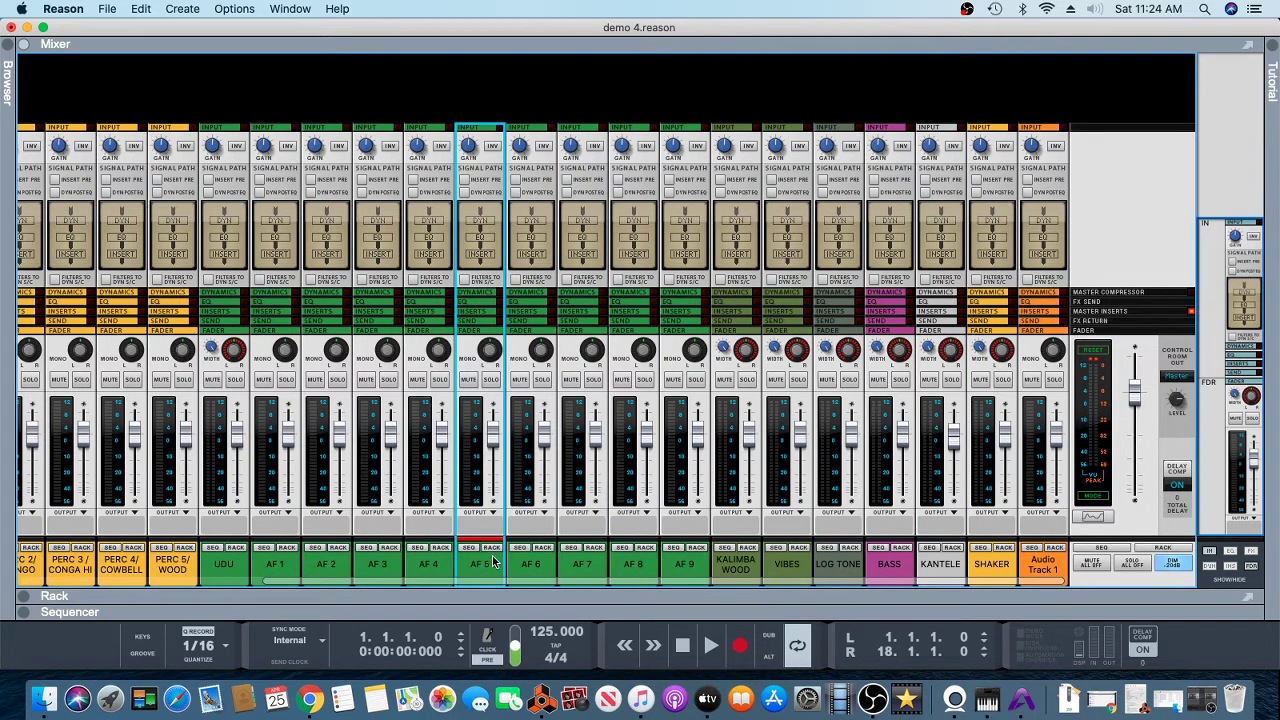
pyautogui.click(737, 570)
pyautogui.click(789, 575)
pyautogui.click(826, 577)
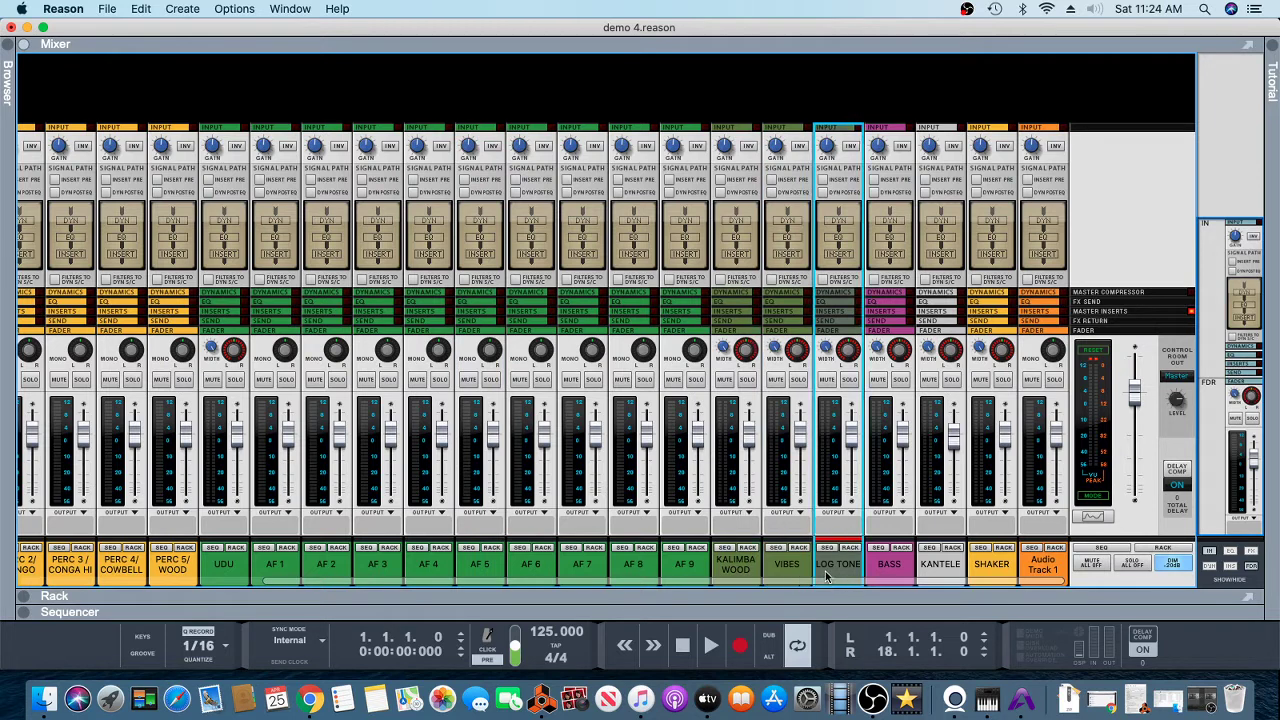
pyautogui.click(884, 575)
pyautogui.click(934, 572)
pyautogui.click(986, 574)
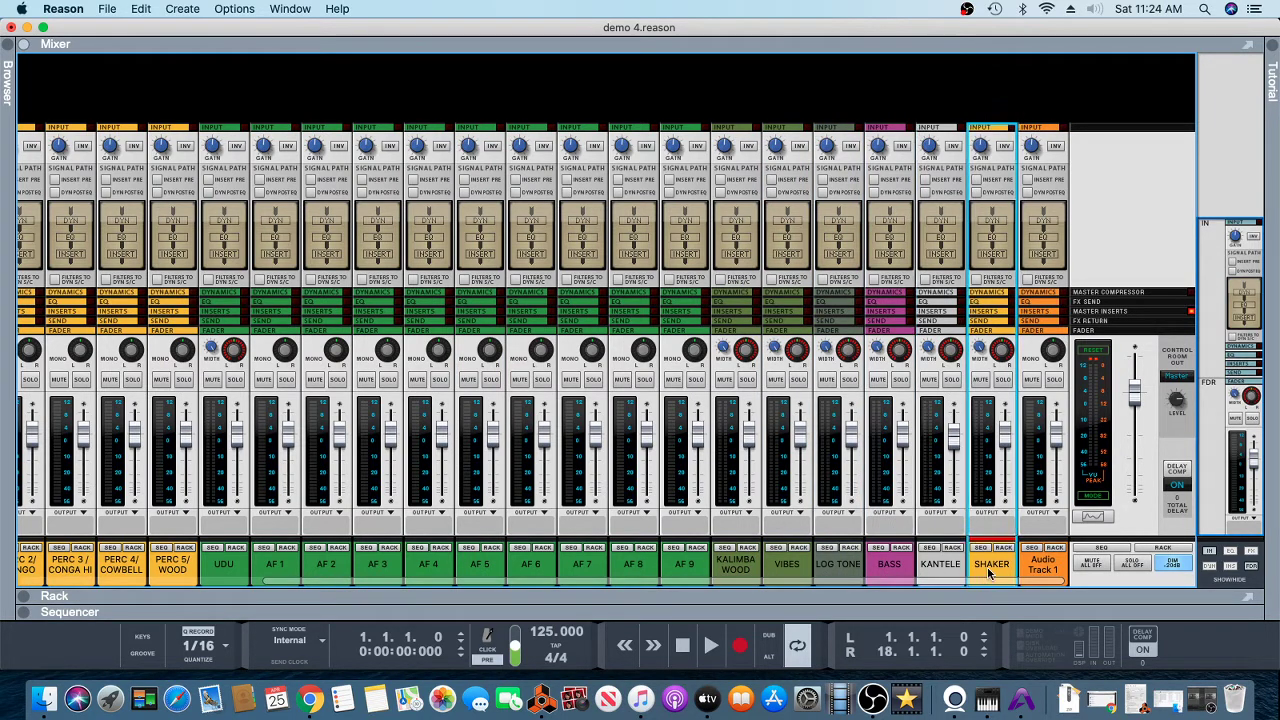
# Step: Delete the Audio Track 1 channel and its track, confirming the deletion
pyautogui.click(1040, 572)
pyautogui.rightClick(1043, 568)
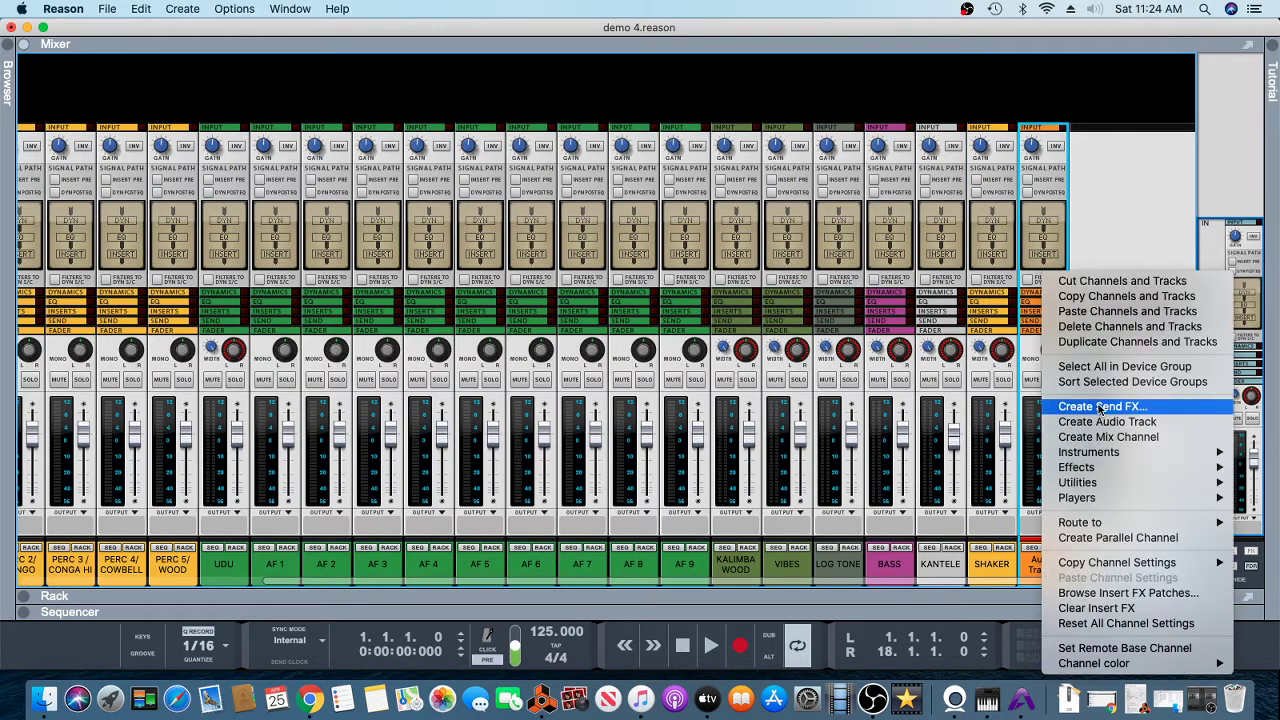
pyautogui.click(1083, 327)
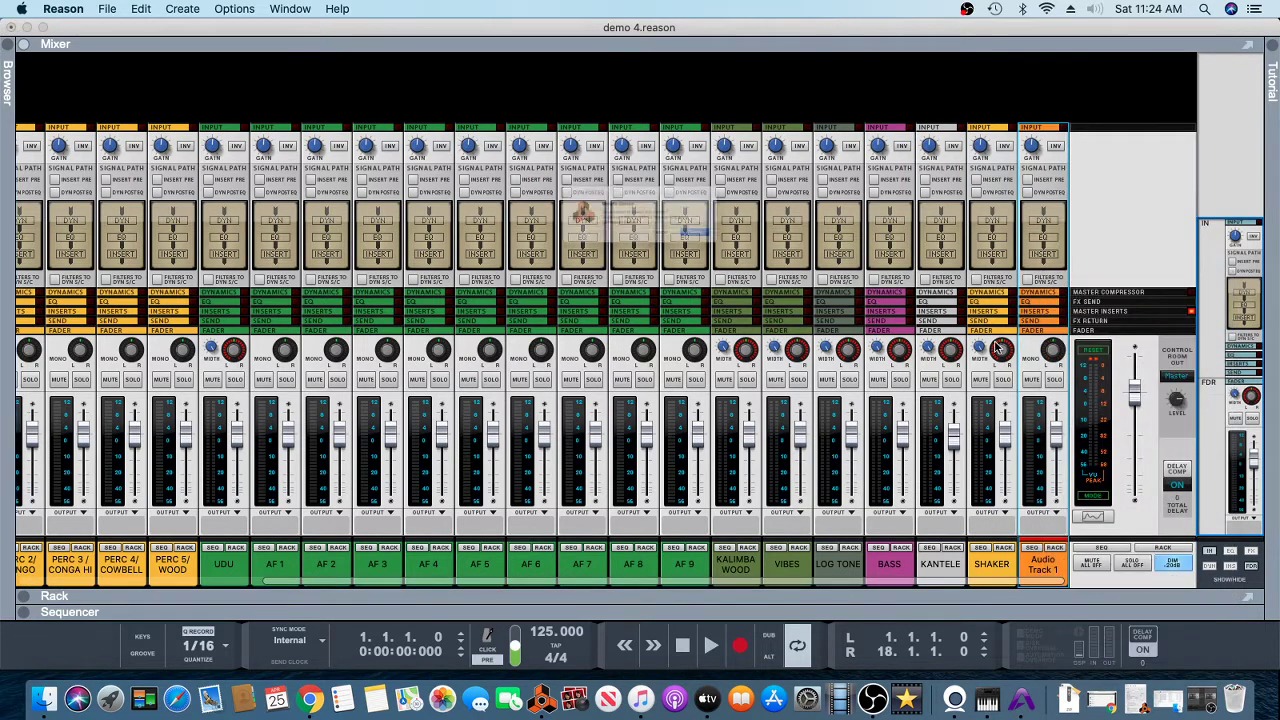
pyautogui.click(759, 253)
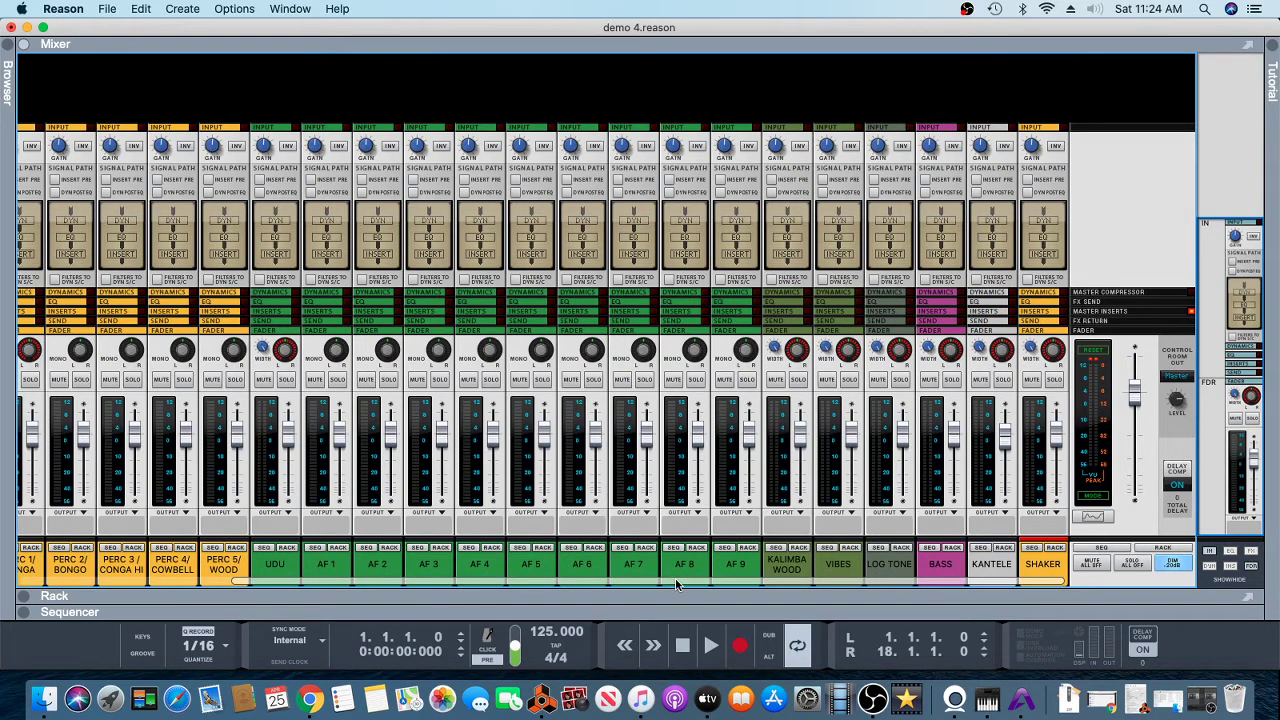
# Step: Reorder the drum channels at the start of the mixer to Kick, Snare, Rim Shot, Hi Hats
pyautogui.moveTo(674, 582); pyautogui.dragTo(357, 602)
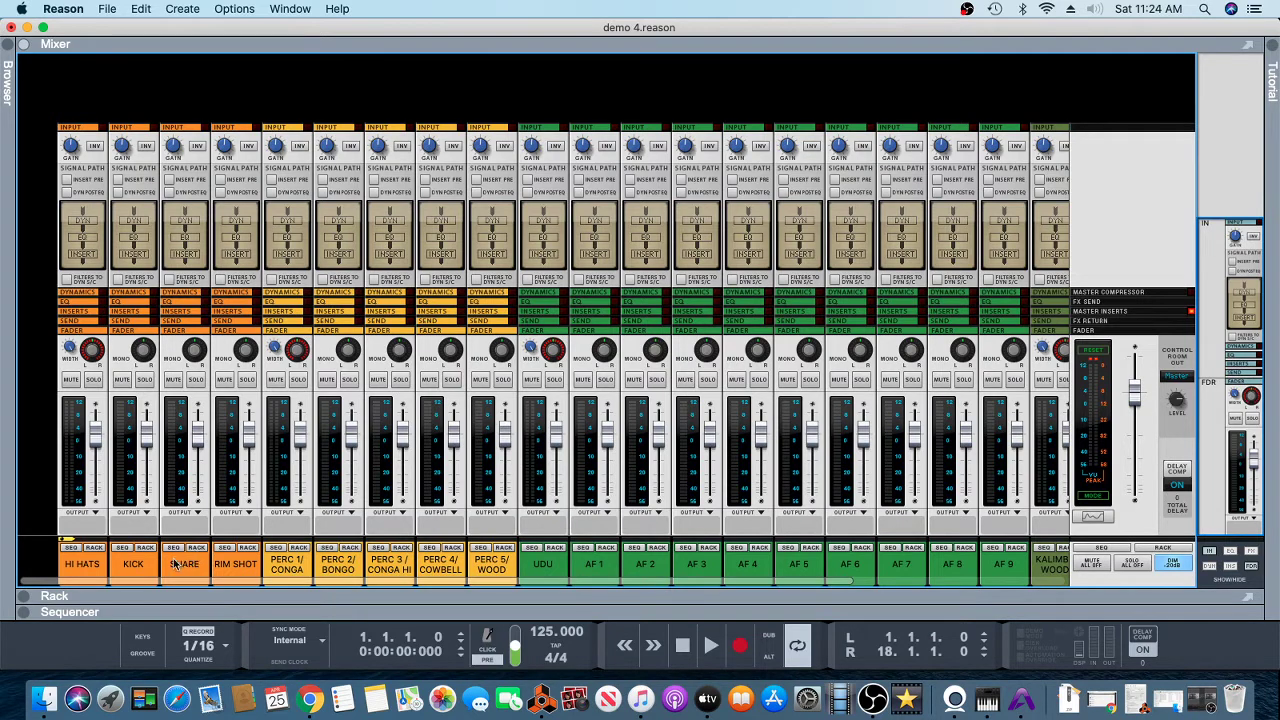
pyautogui.moveTo(128, 572); pyautogui.dragTo(200, 574)
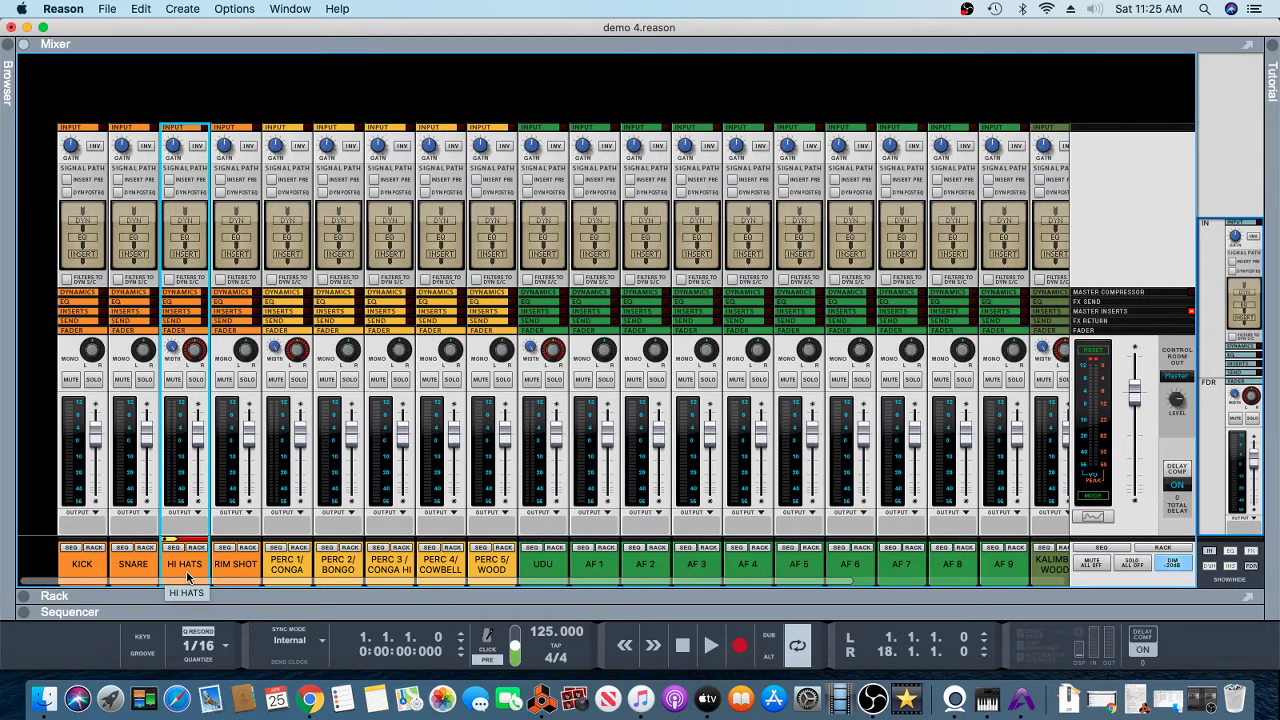
pyautogui.moveTo(218, 572); pyautogui.dragTo(160, 574)
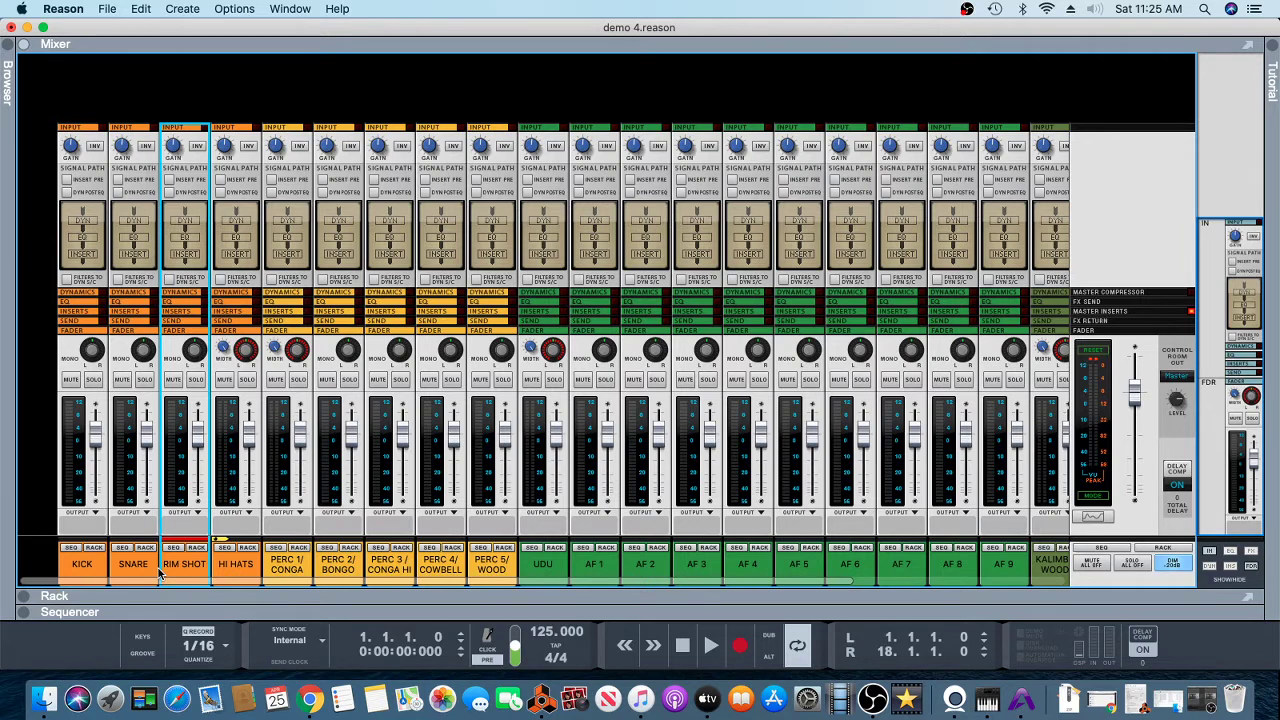
# Step: Play the song while reviewing the mixer levels and rack devices, and stop playback back at the song start
pyautogui.click(713, 646)
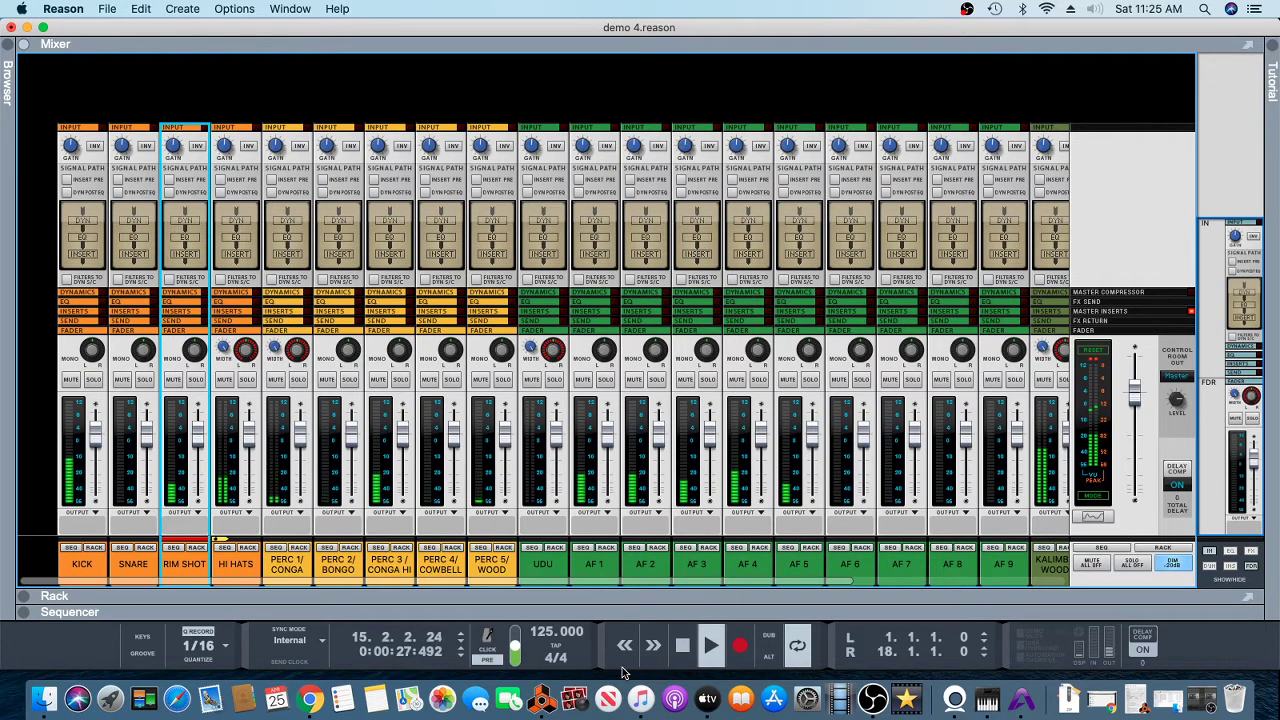
pyautogui.press('F6')
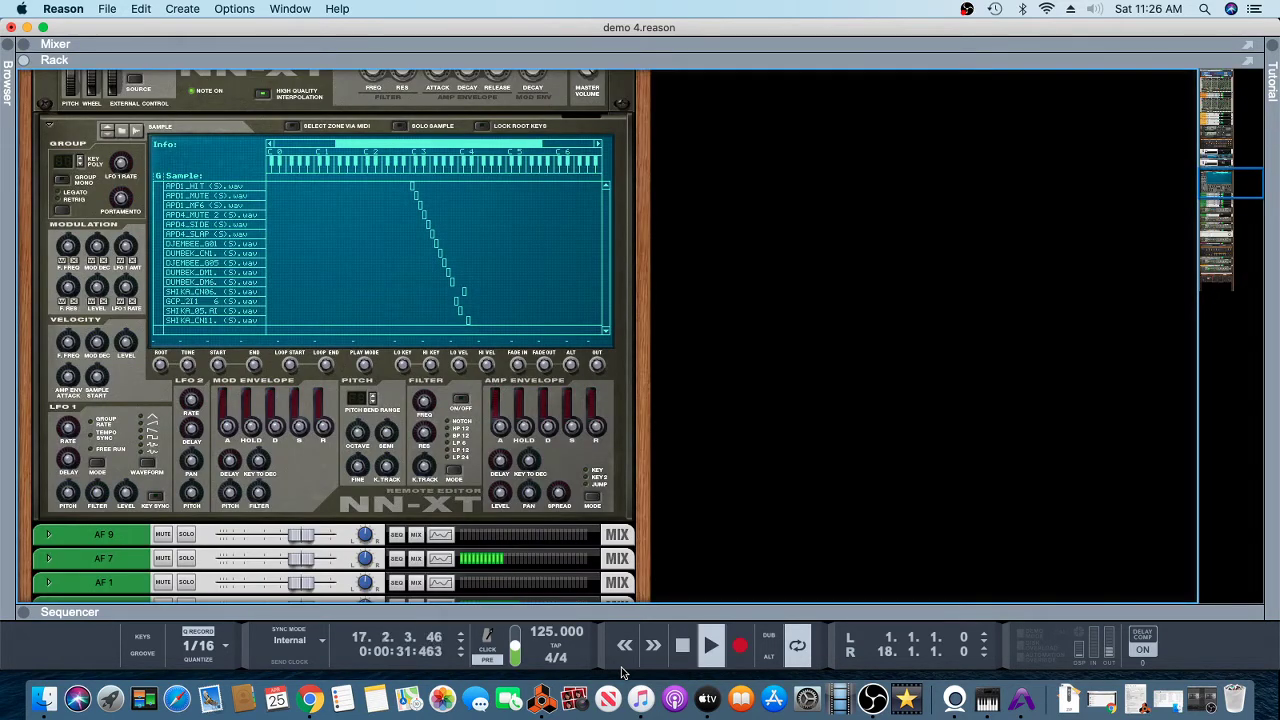
pyautogui.scroll(3, 369, 331)
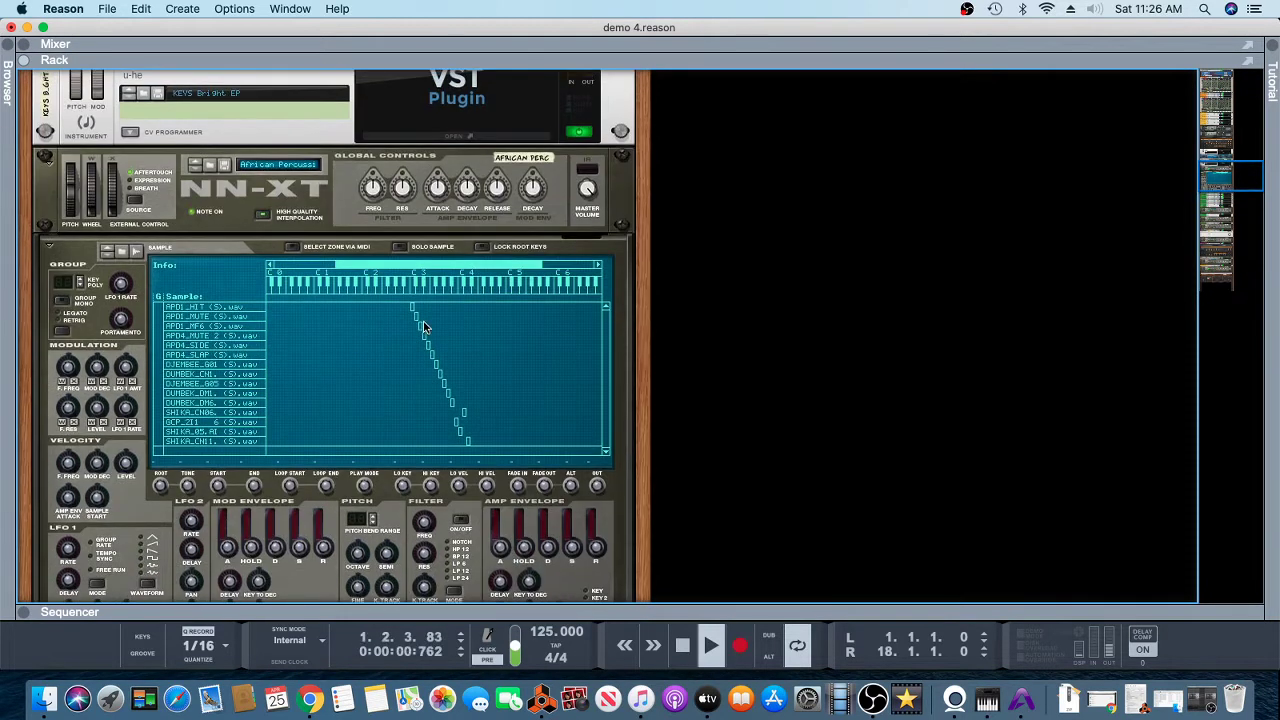
pyautogui.scroll(15, 423, 327)
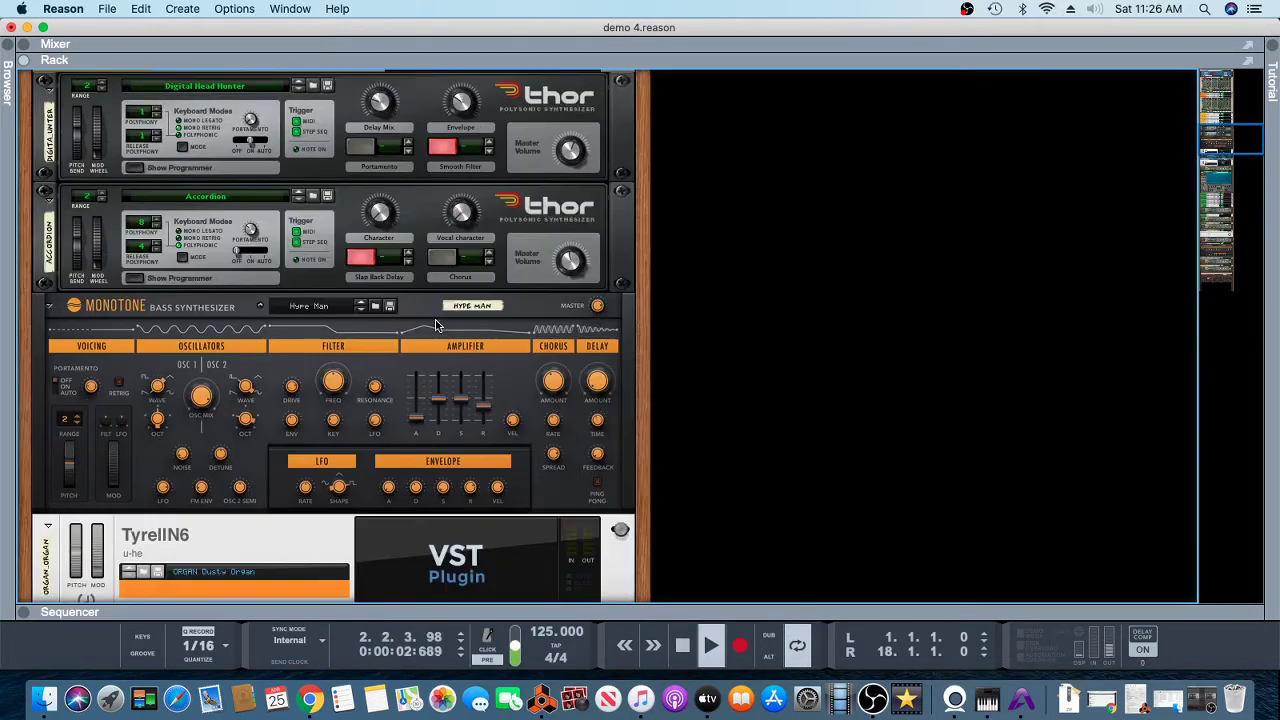
pyautogui.scroll(20, 435, 325)
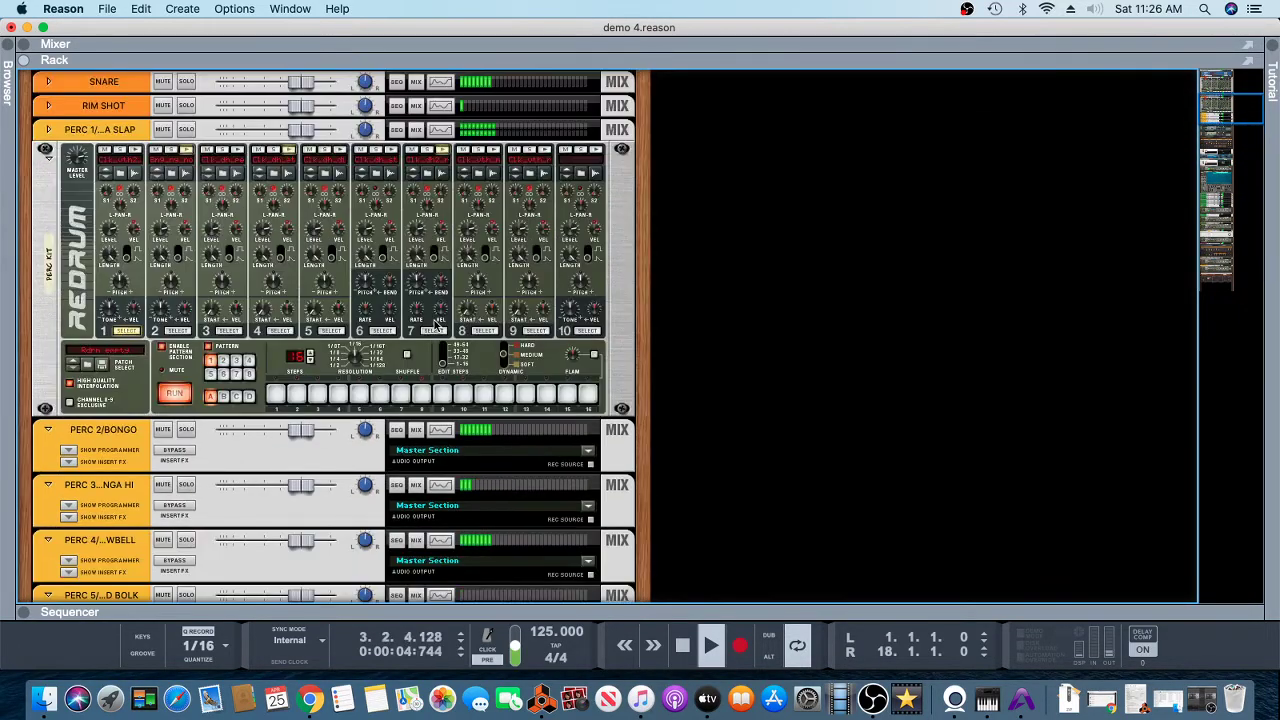
pyautogui.scroll(2, 435, 325)
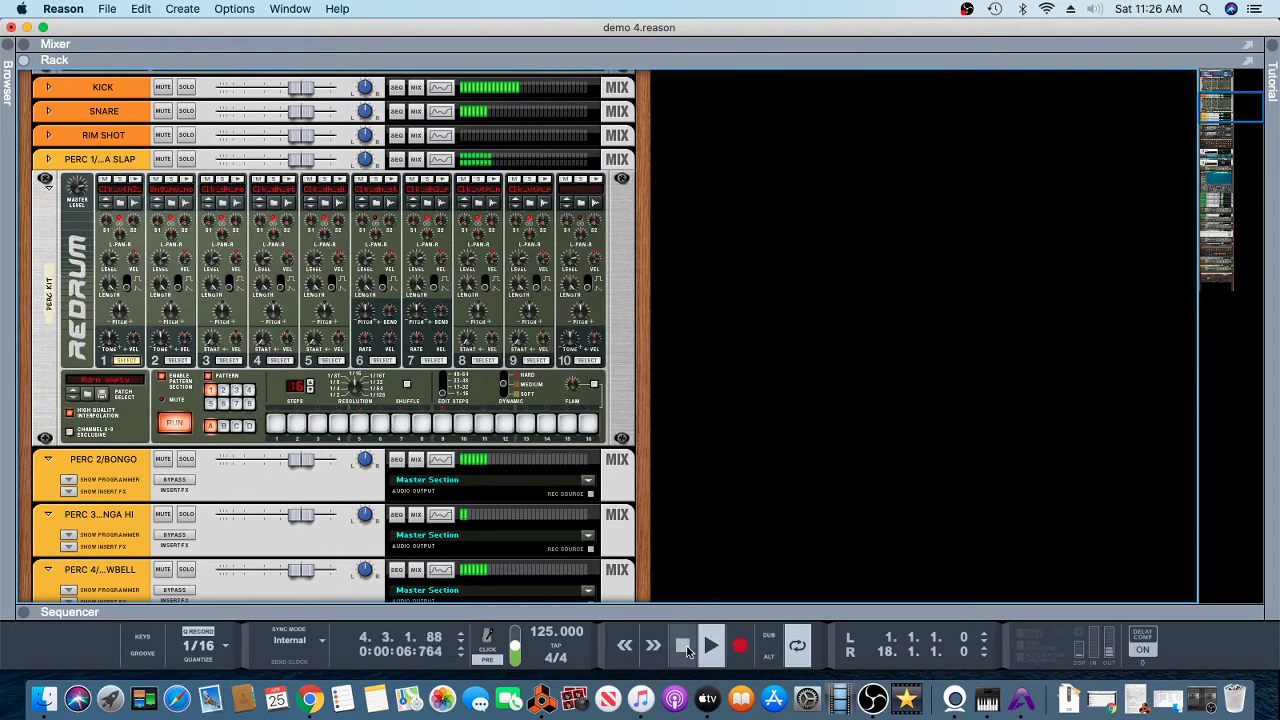
pyautogui.doubleClick(683, 646)
pyautogui.scroll(-15, 456, 440)
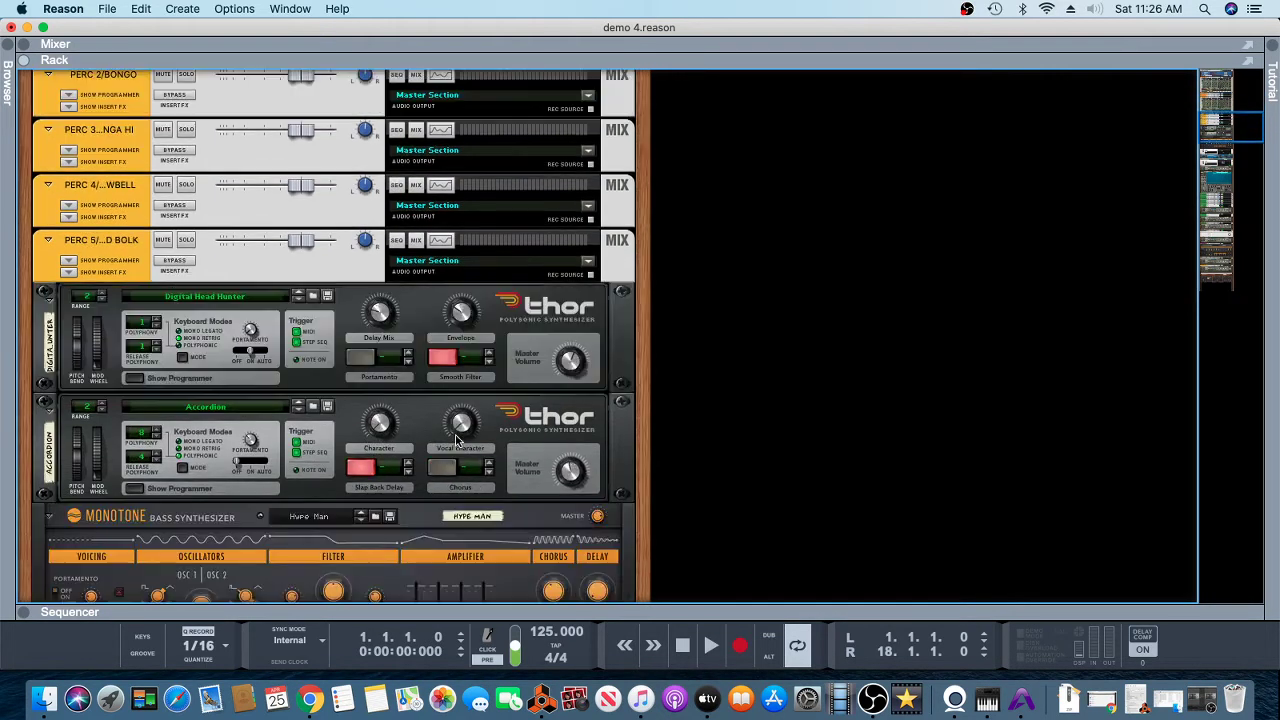
# Step: Return to the mixer and route the Kick, Snare, Rim Shot and Hi Hats channels together to a new output bus
pyautogui.press('F5')
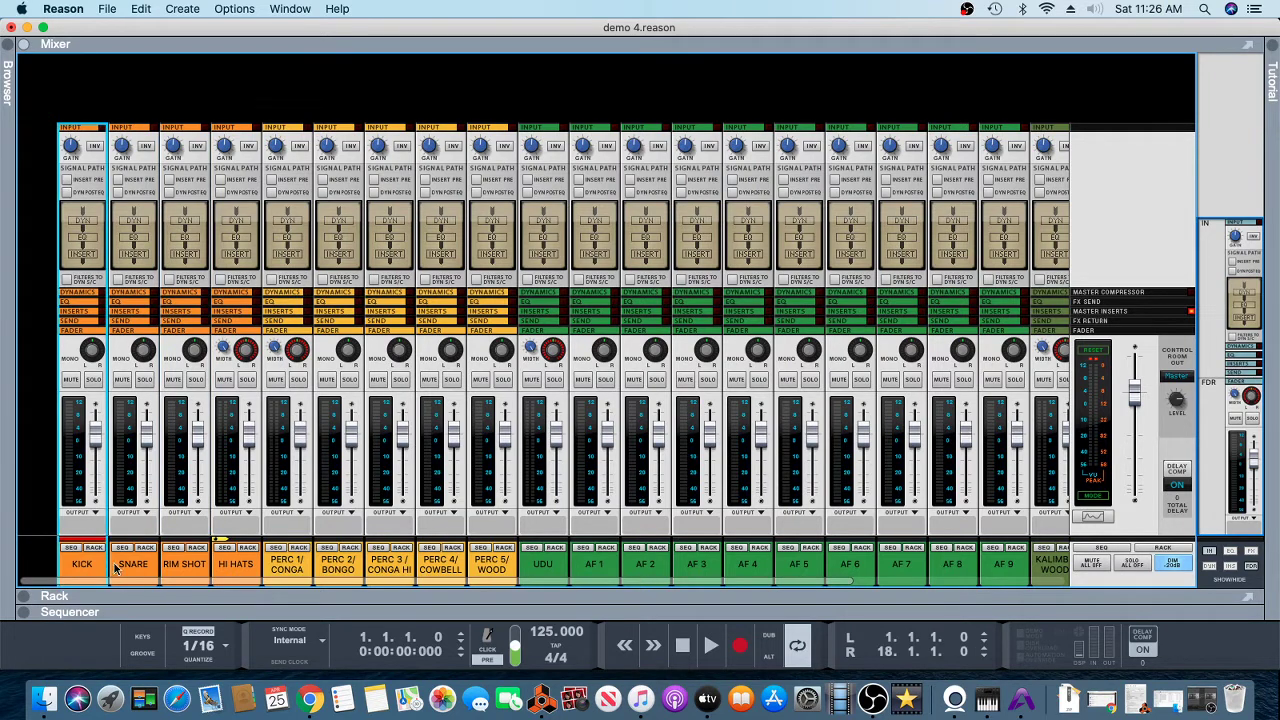
pyautogui.click(236, 571)
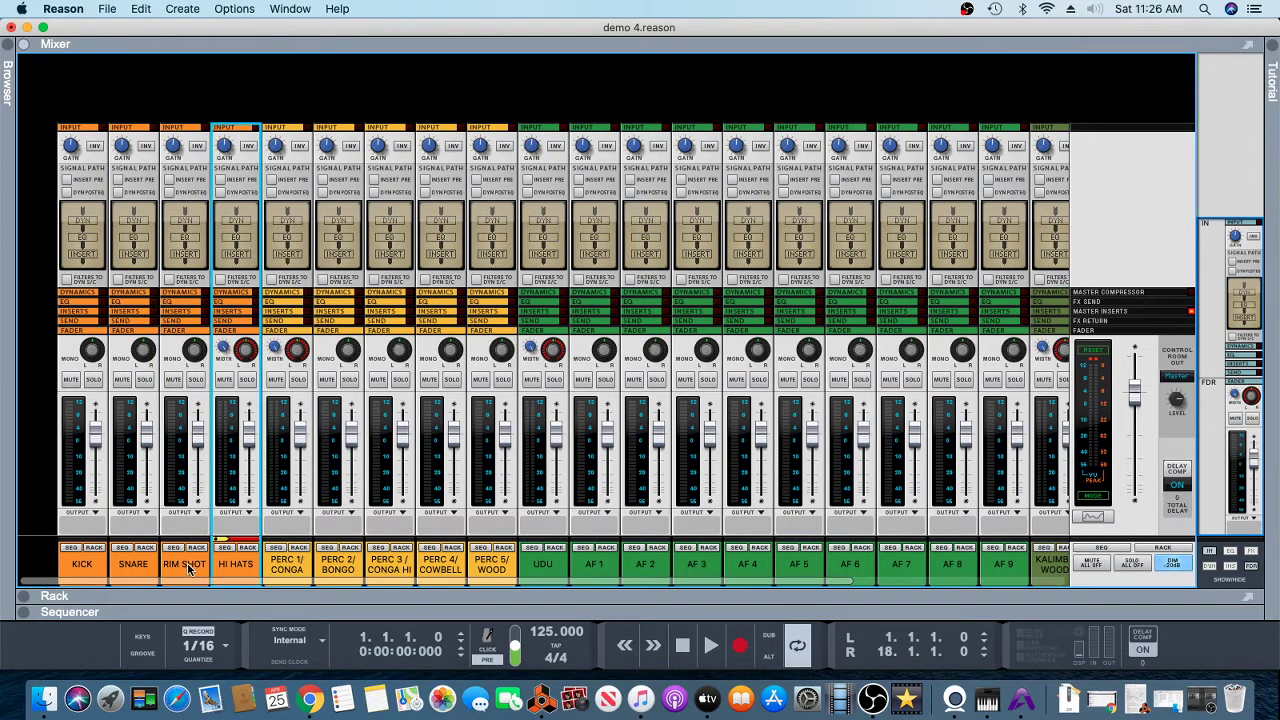
pyautogui.click(88, 565)
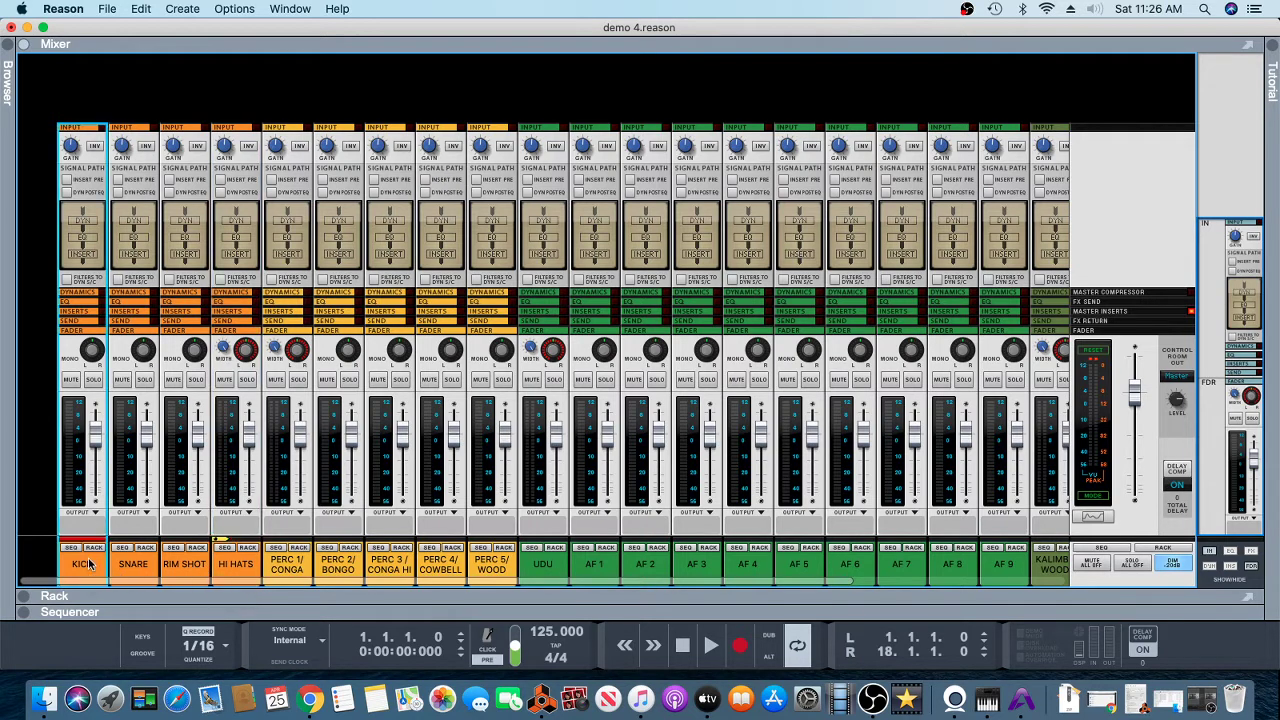
pyautogui.keyDown('shift'); pyautogui.click(240, 570); pyautogui.keyUp('shift')
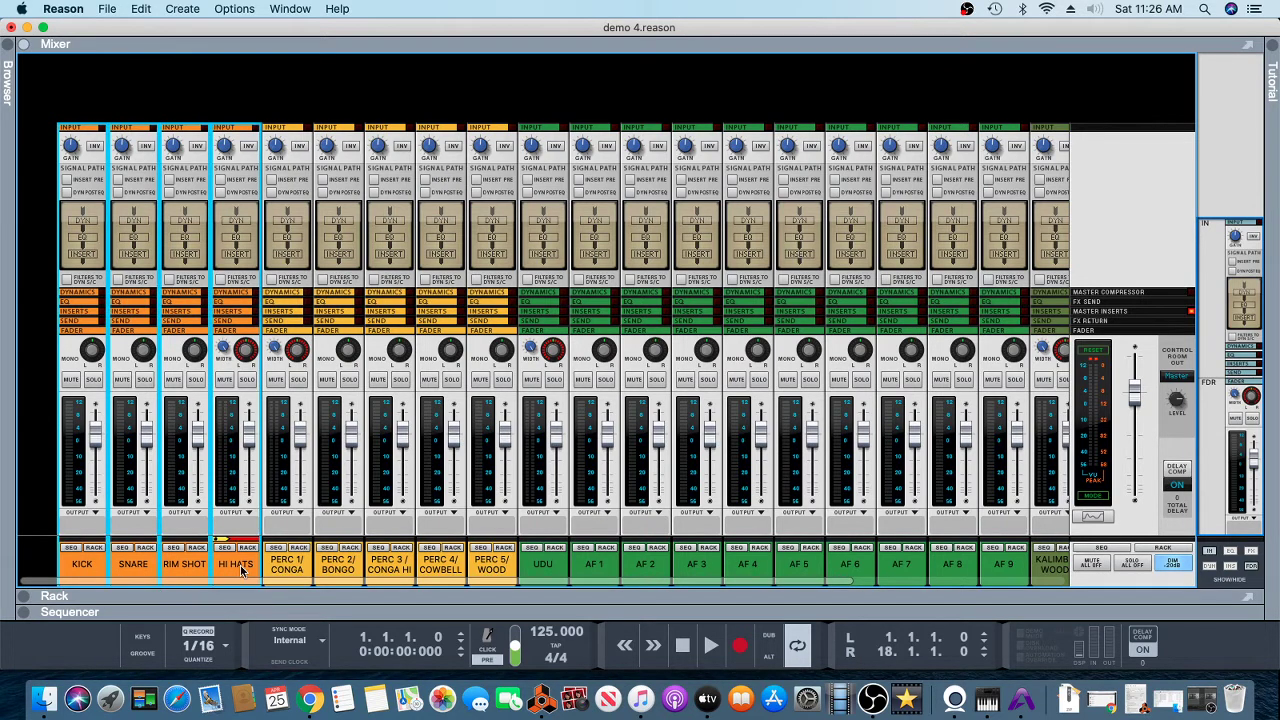
pyautogui.rightClick(240, 570)
pyautogui.moveTo(284, 626)
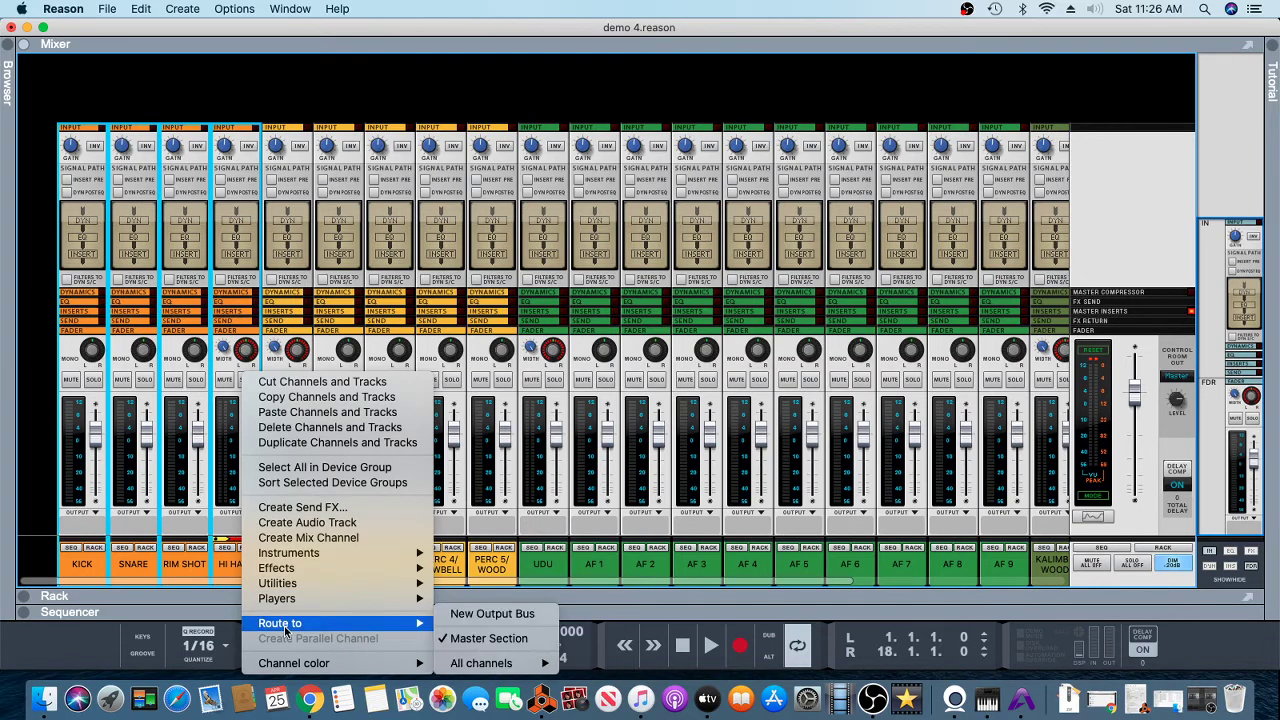
pyautogui.click(465, 614)
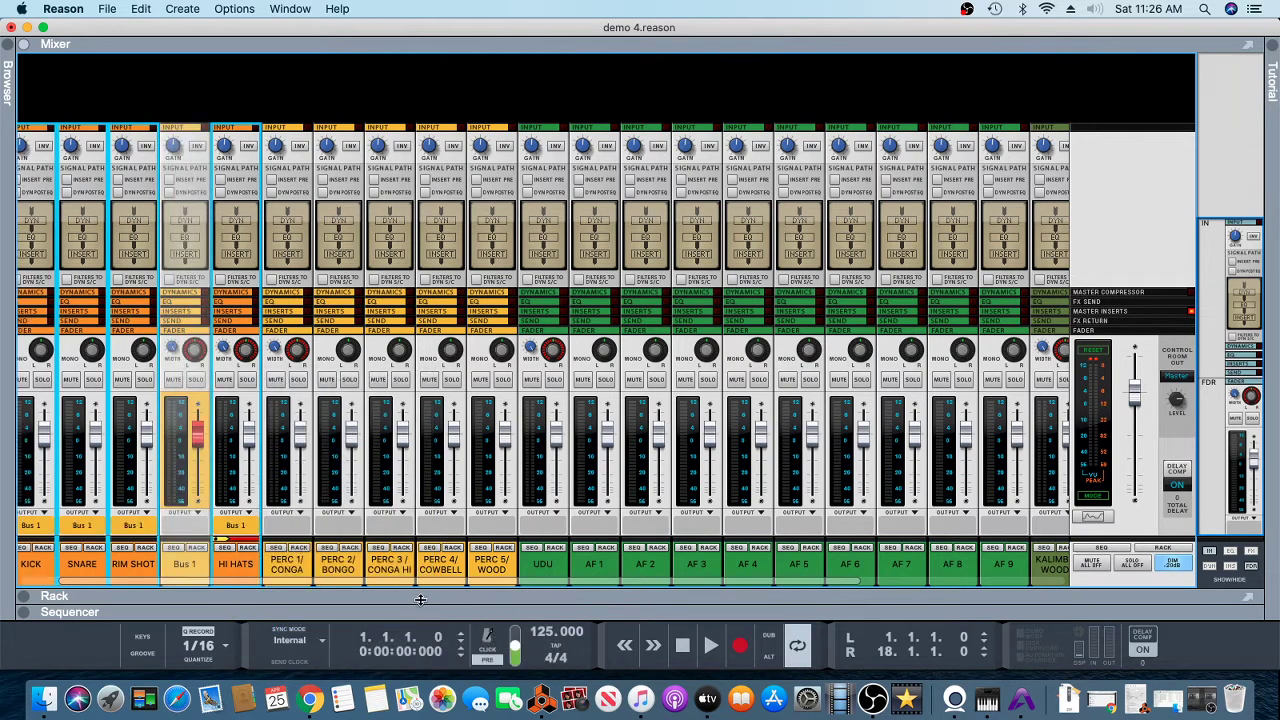
# Step: Rename the drum channels' new output bus to DRUM BUS
pyautogui.doubleClick(187, 565)
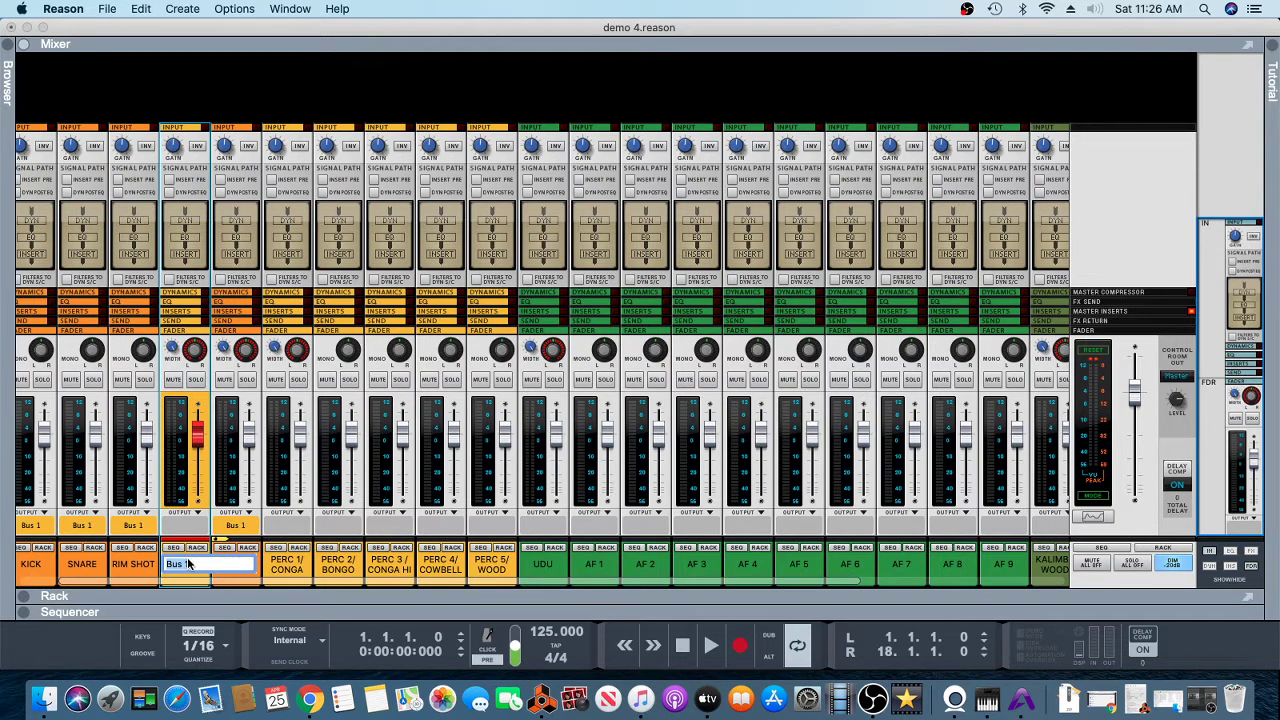
pyautogui.write('d')
pyautogui.write('RUM BUS')
pyautogui.press('Return')
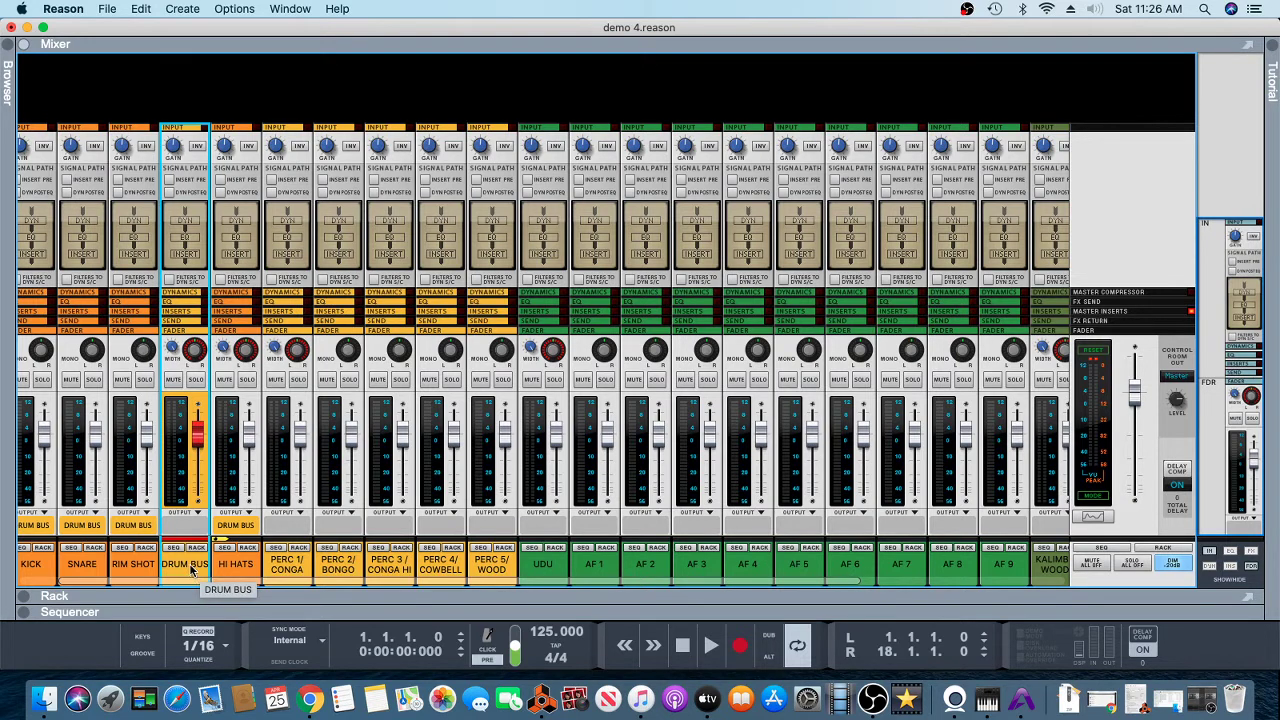
# Step: Route the five percussion channels, Perc 1/Conga through Perc 5/Wood, to a new output bus
pyautogui.click(289, 568)
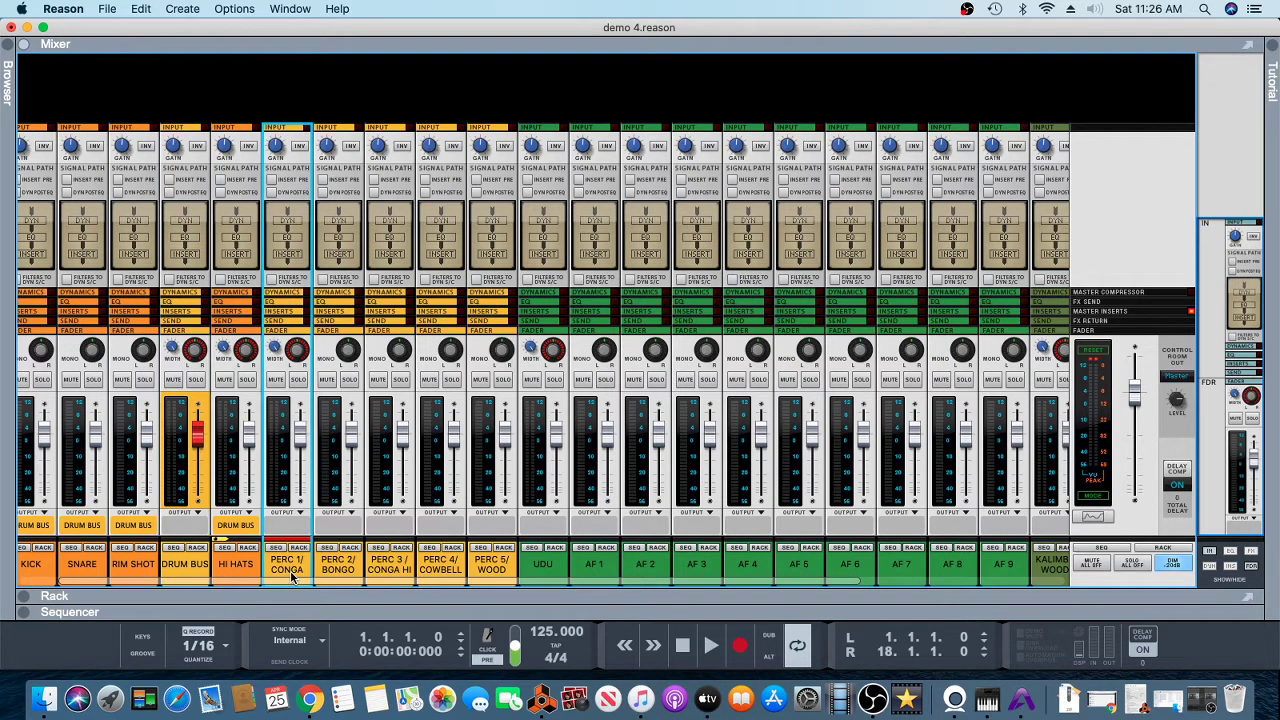
pyautogui.keyDown('shift'); pyautogui.click(487, 567); pyautogui.keyUp('shift')
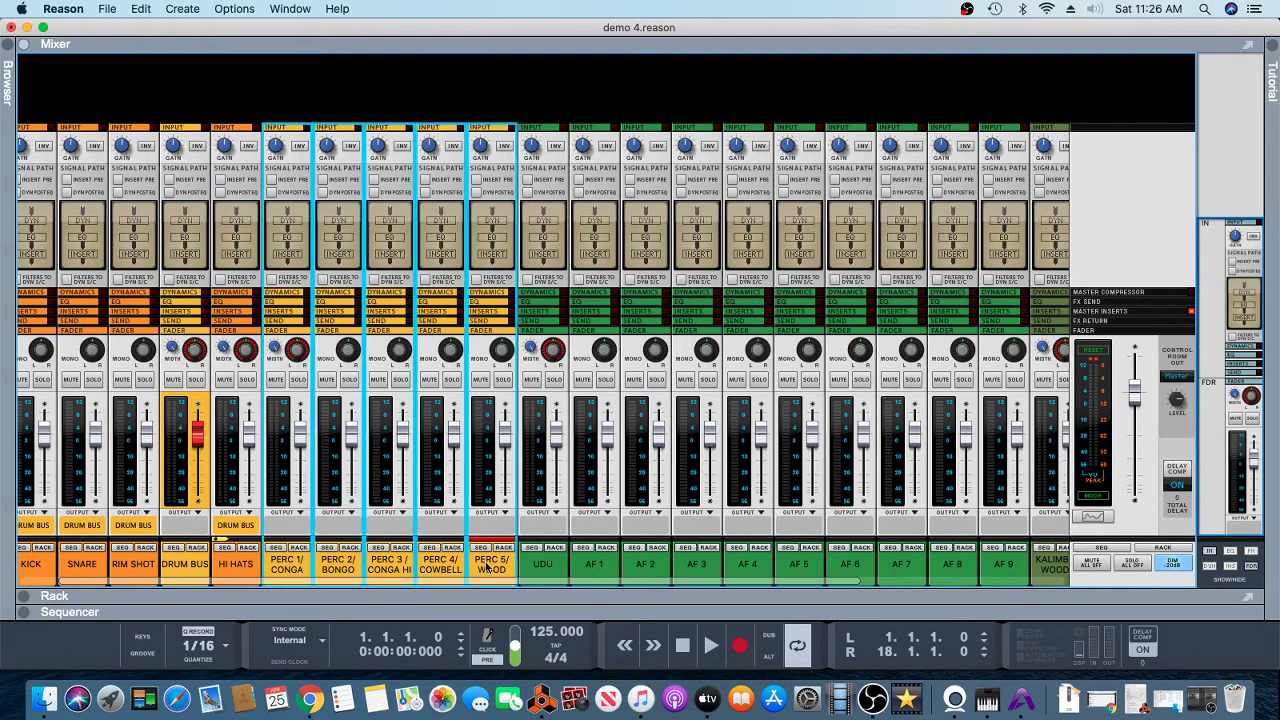
pyautogui.rightClick(490, 570)
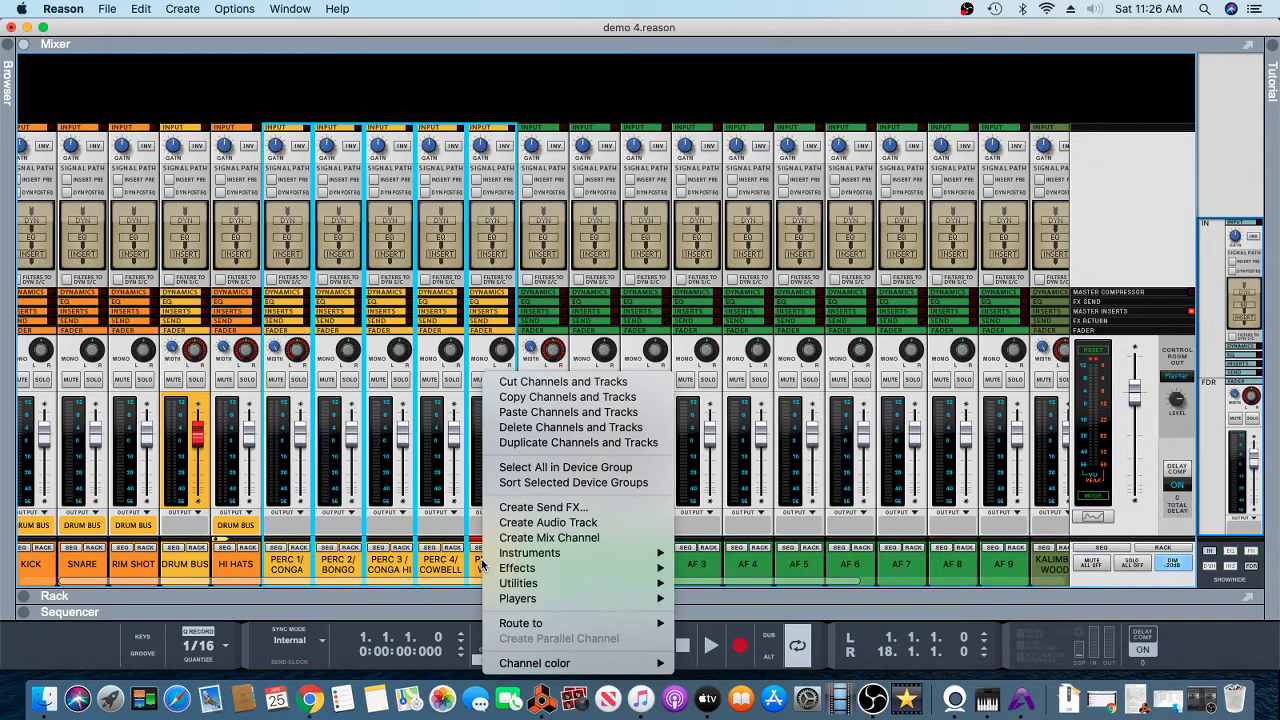
pyautogui.moveTo(531, 623)
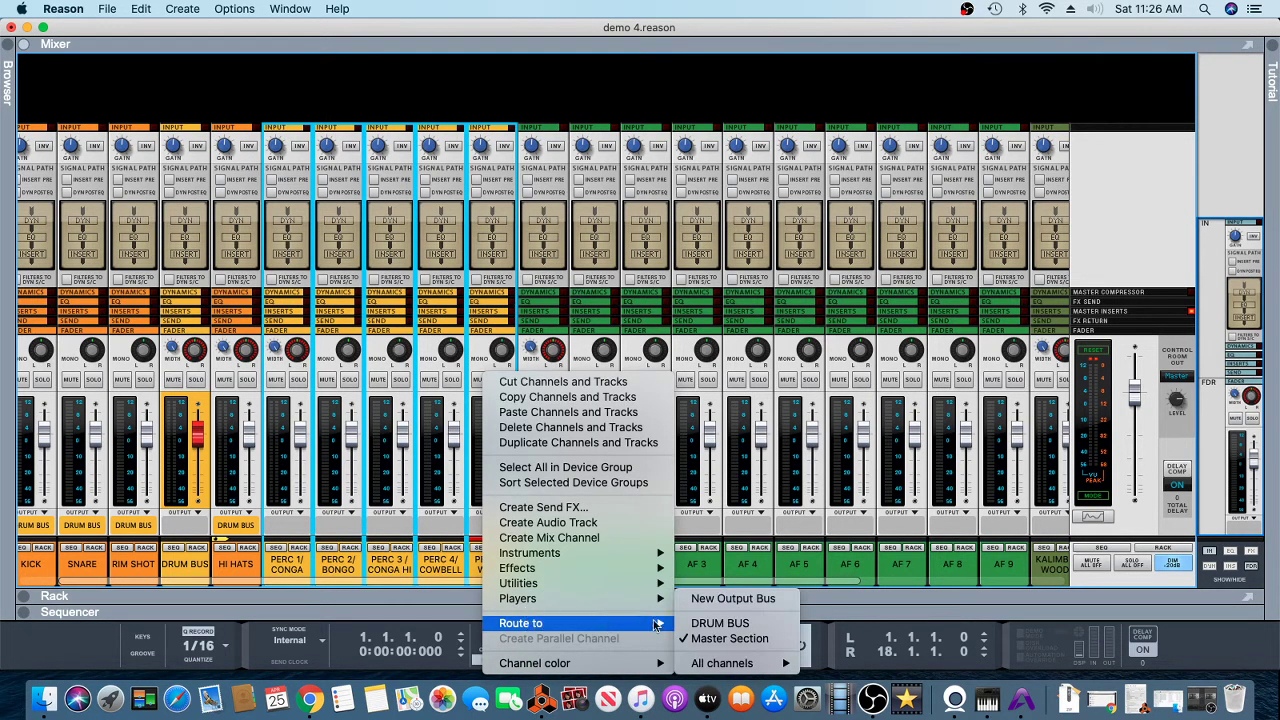
pyautogui.click(726, 600)
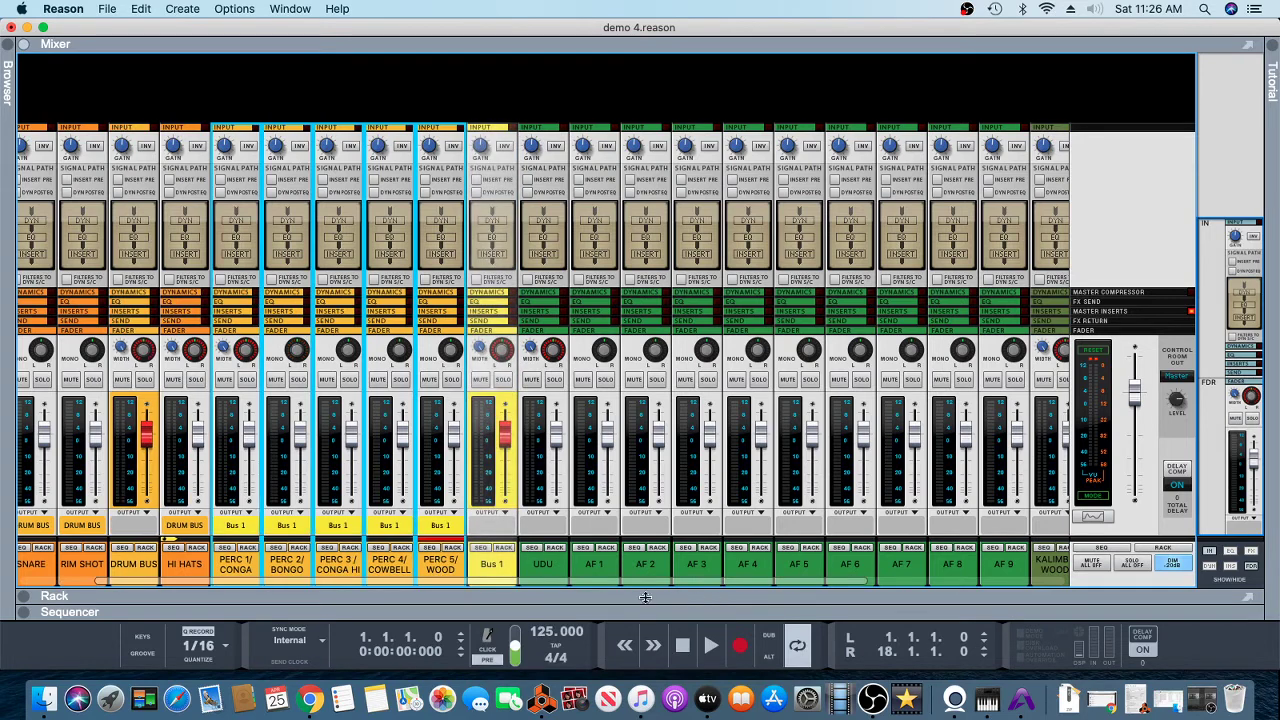
# Step: Rename the percussion channels' new output bus to PERC BUS
pyautogui.doubleClick(484, 566)
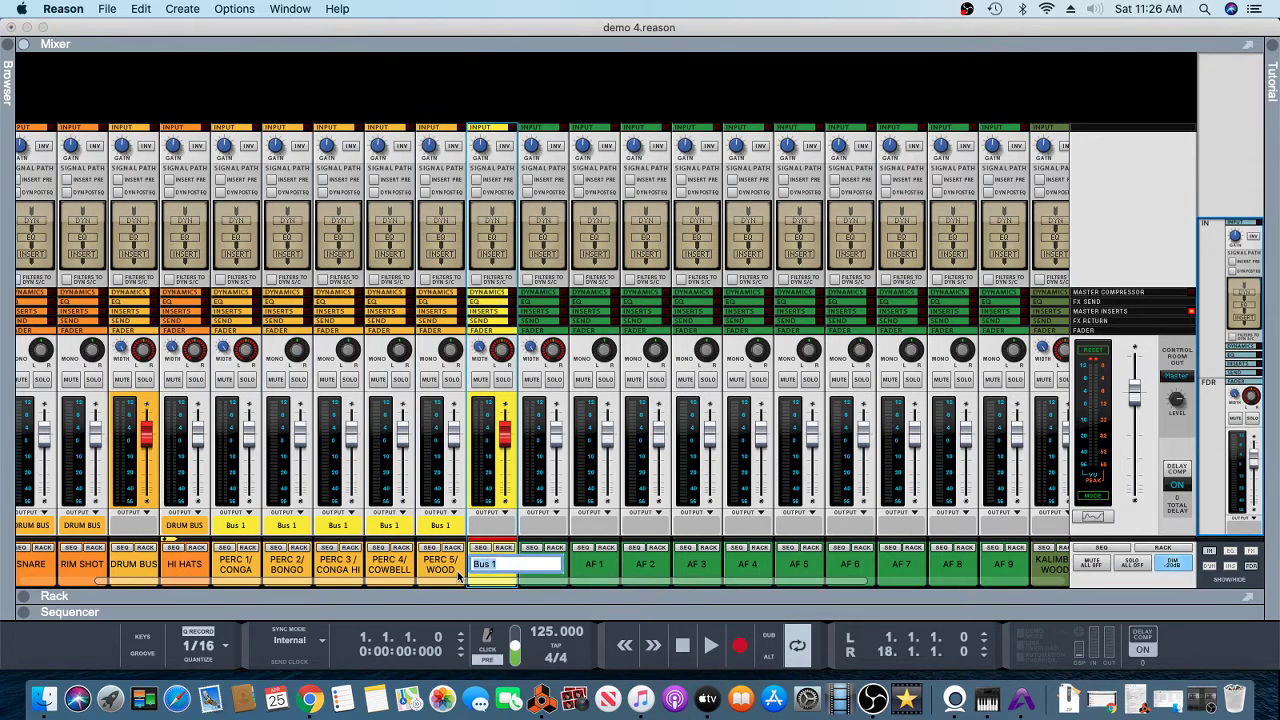
pyautogui.write('PERC ')
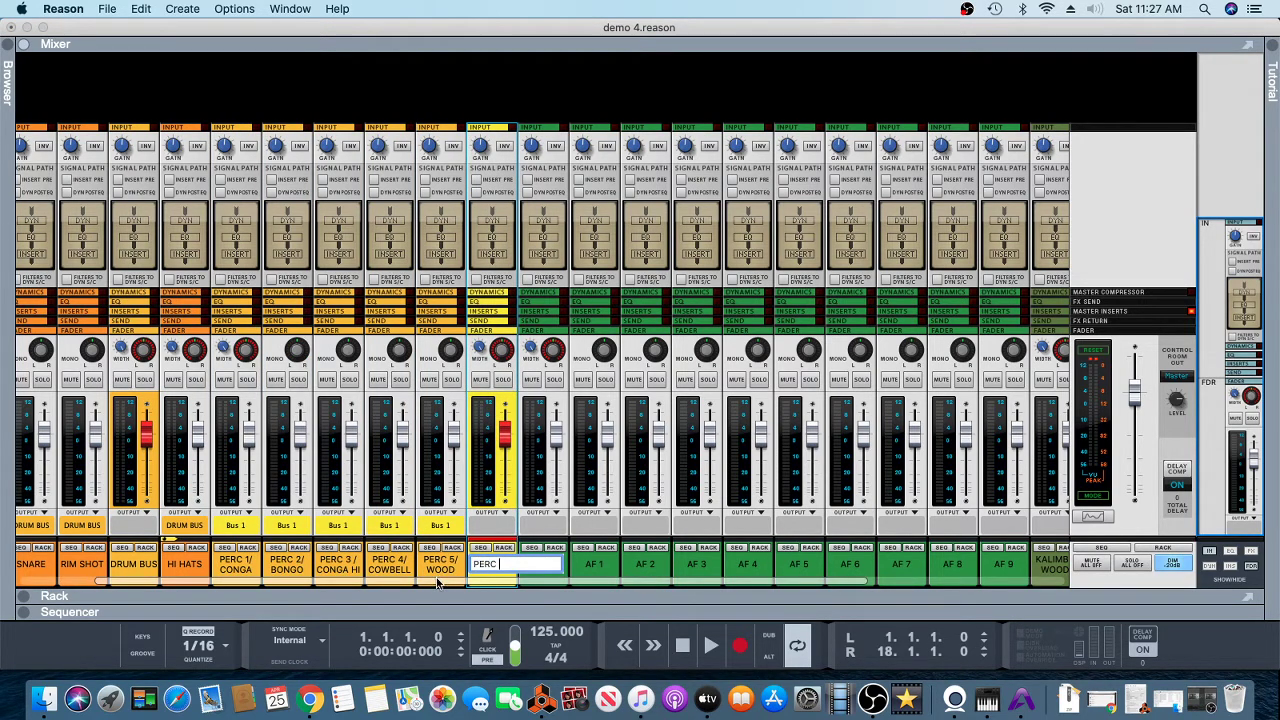
pyautogui.write('BUSS')
pyautogui.press('BackSpace')
pyautogui.press('Return')
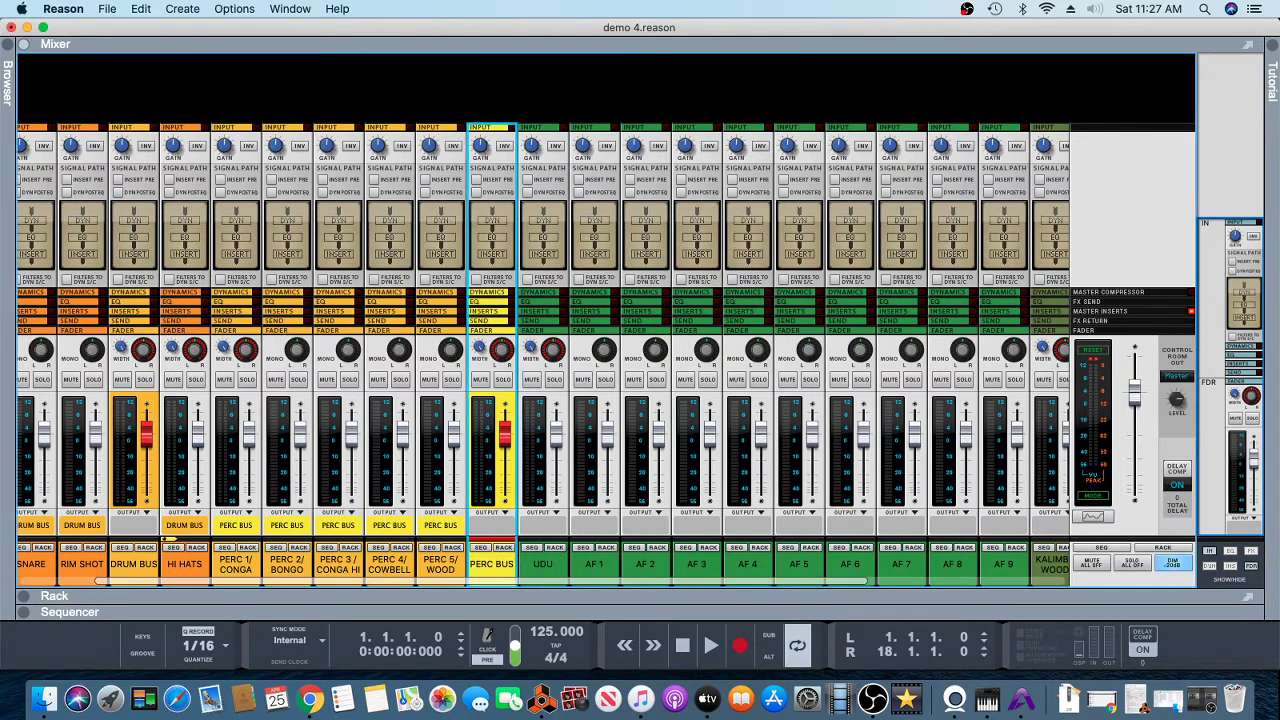
# Step: Route the Udu channel and the AF 1 through AF 9 channels together to a new output bus
pyautogui.click(558, 576)
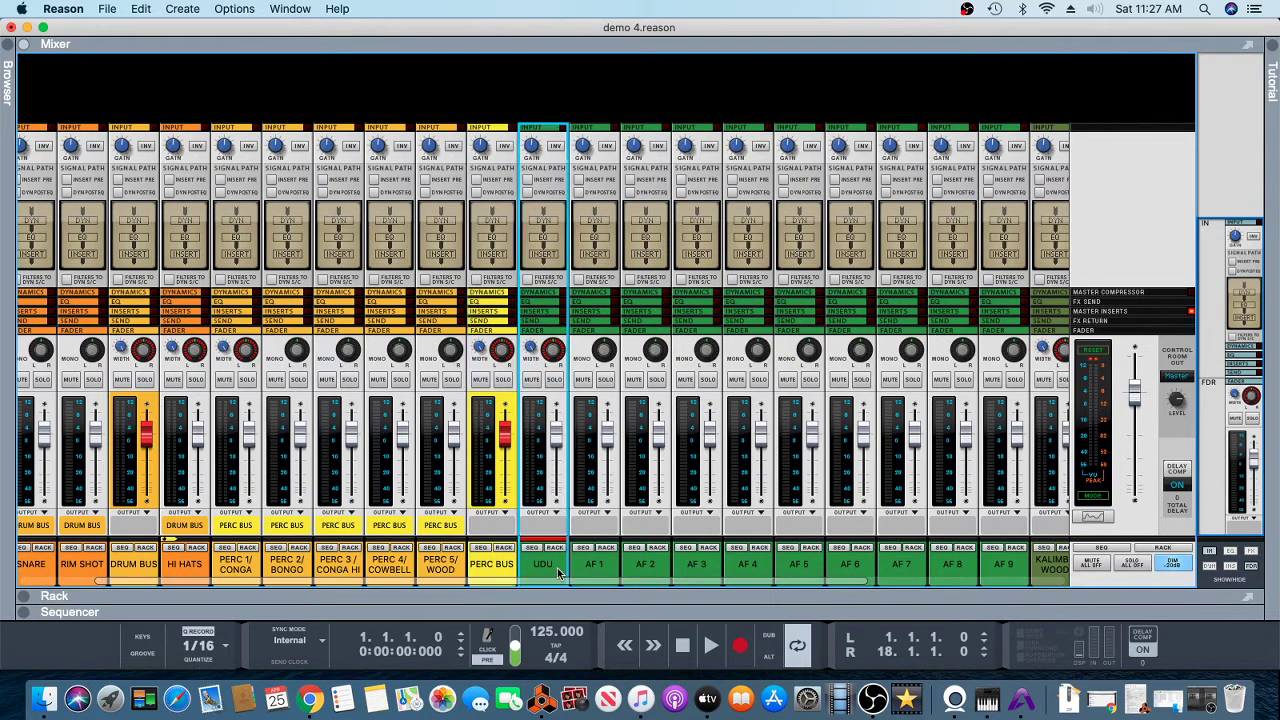
pyautogui.keyDown('shift'); pyautogui.click(1018, 576); pyautogui.keyUp('shift')
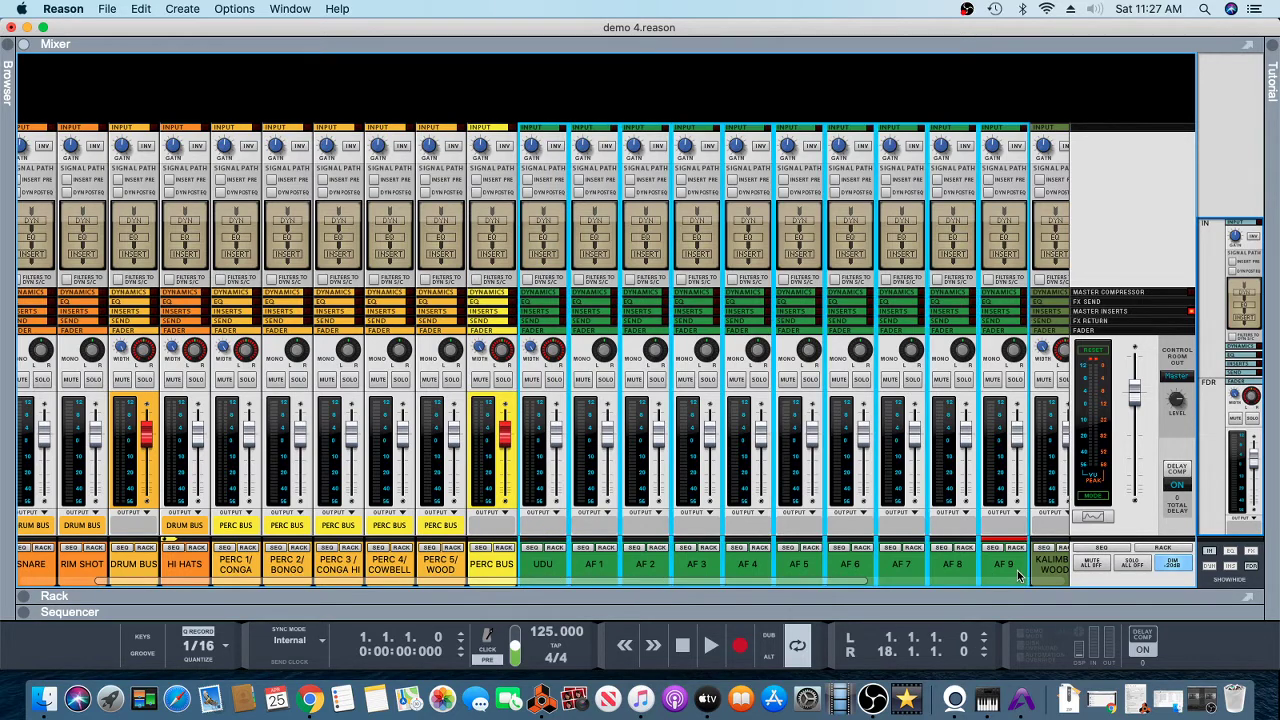
pyautogui.rightClick(1012, 573)
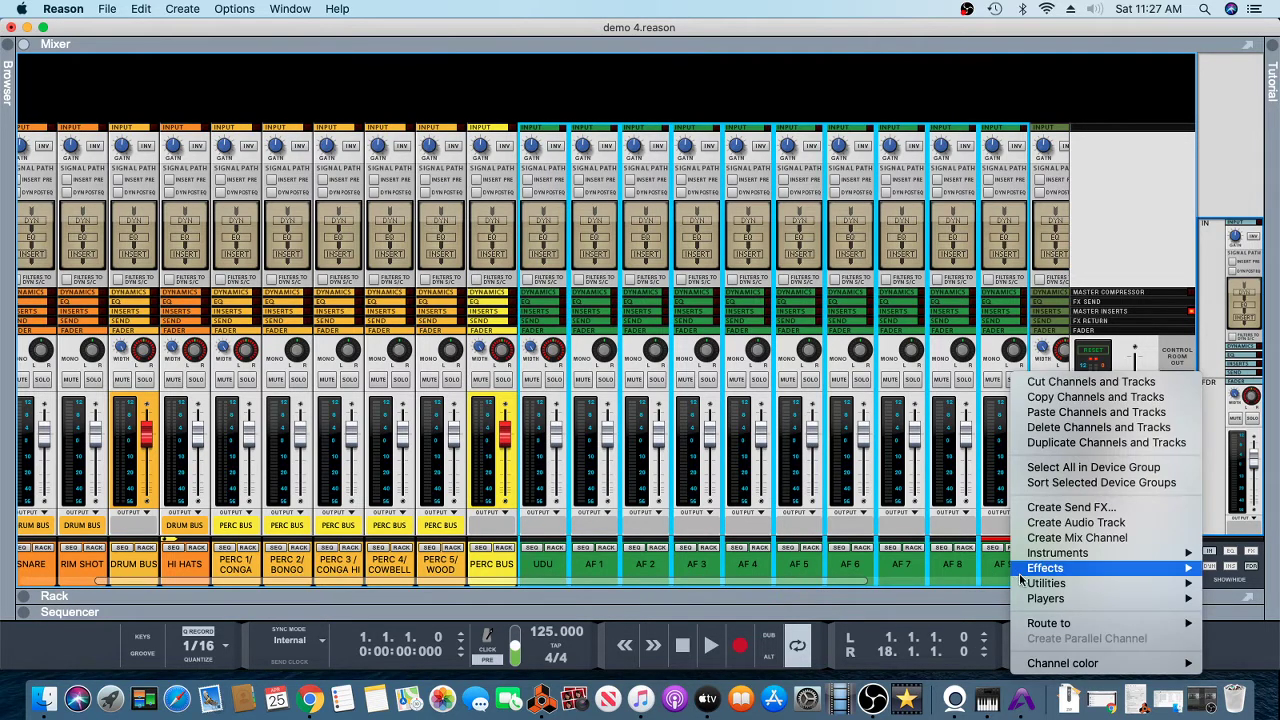
pyautogui.moveTo(1040, 625)
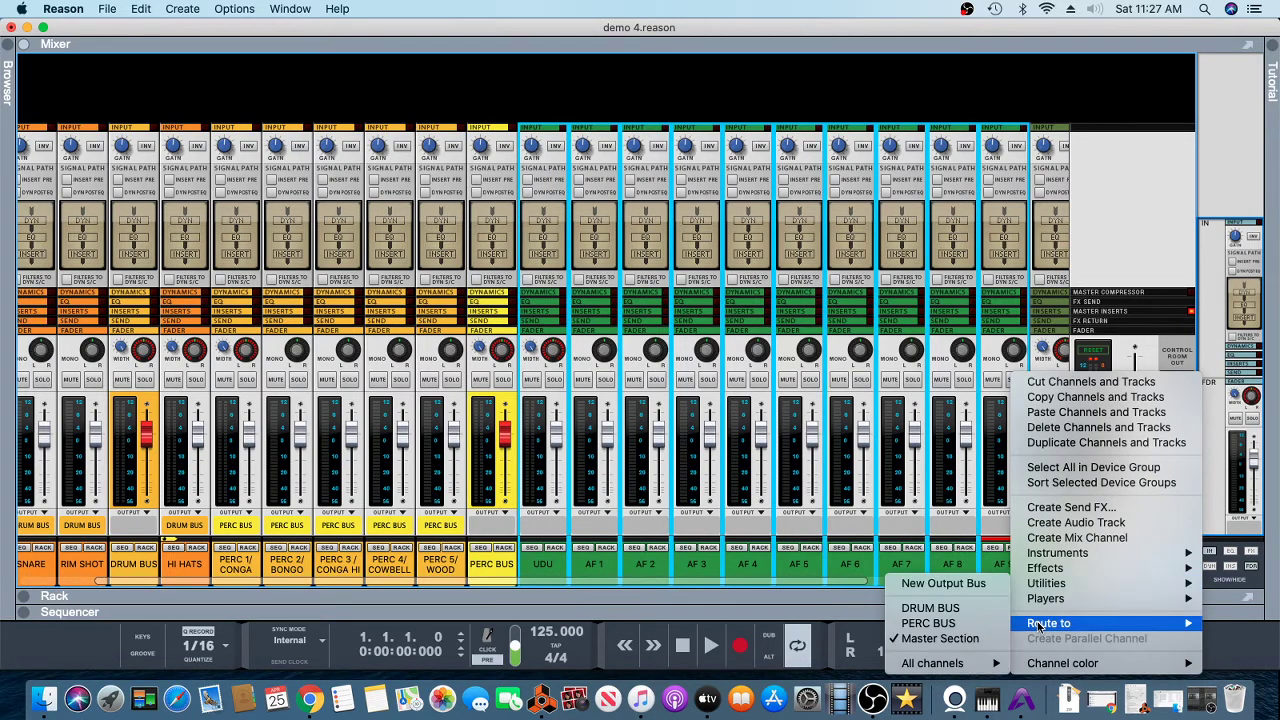
pyautogui.click(941, 584)
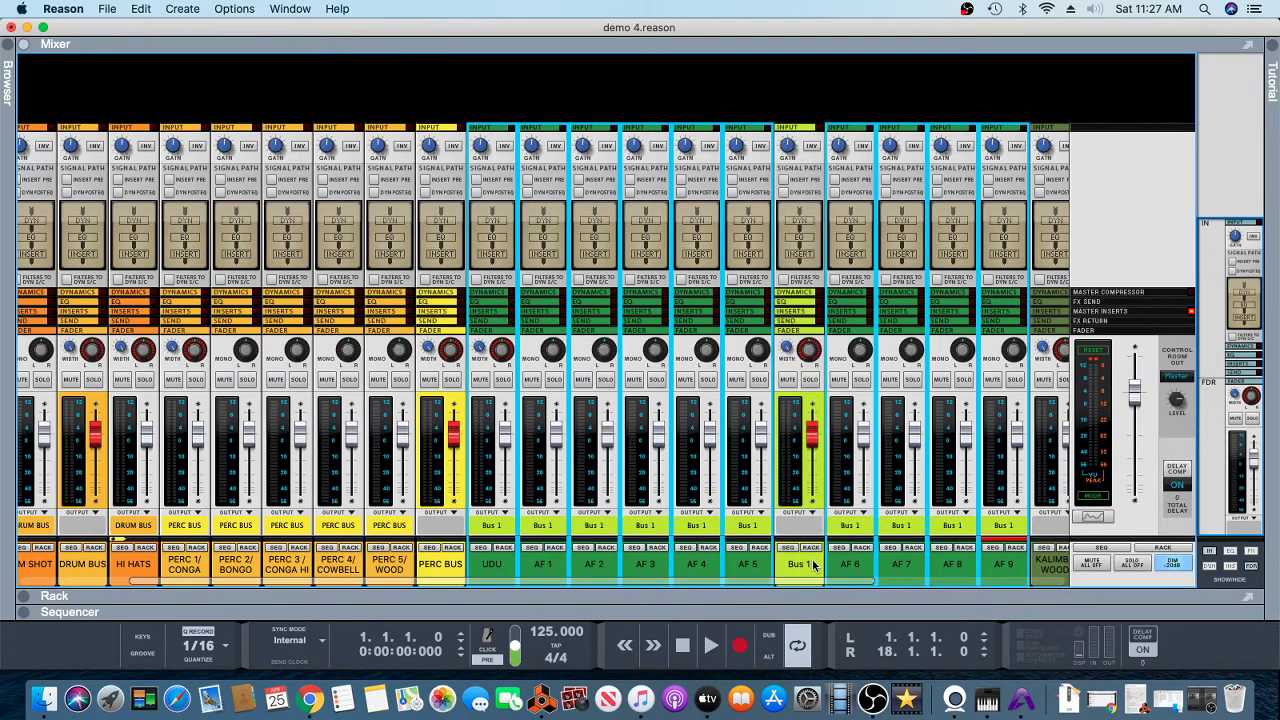
# Step: Rename the new output bus of the Udu and AF channels to AF BUS
pyautogui.doubleClick(805, 564)
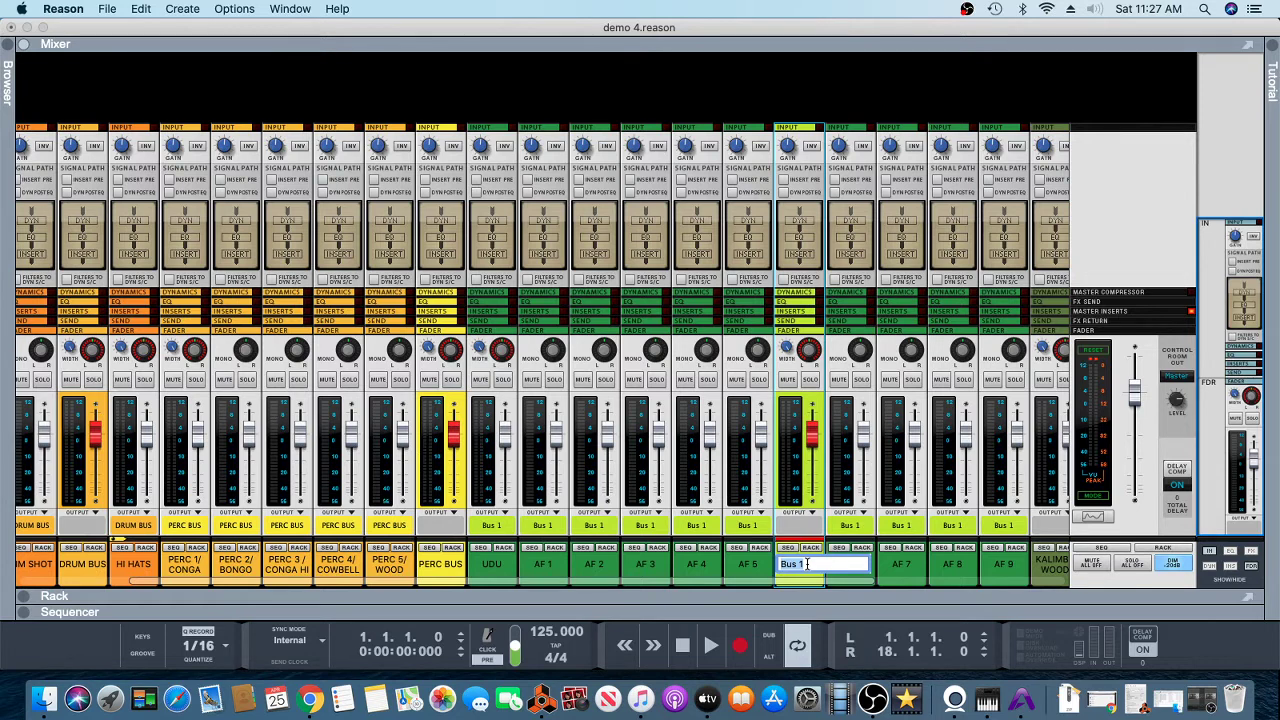
pyautogui.write('AF BUS')
pyautogui.press('Return')
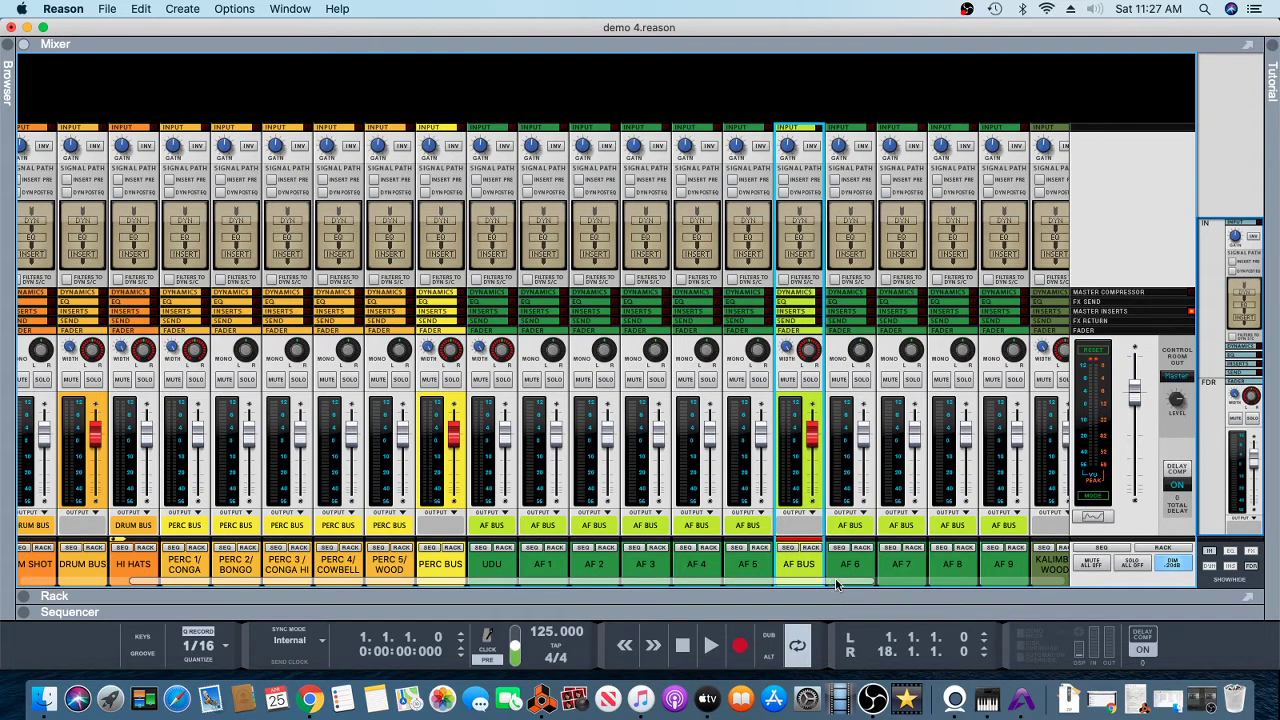
# Step: Move the Bass channel to sit between PERC BUS and Udu in the mixer
pyautogui.moveTo(832, 588); pyautogui.dragTo(1000, 597)
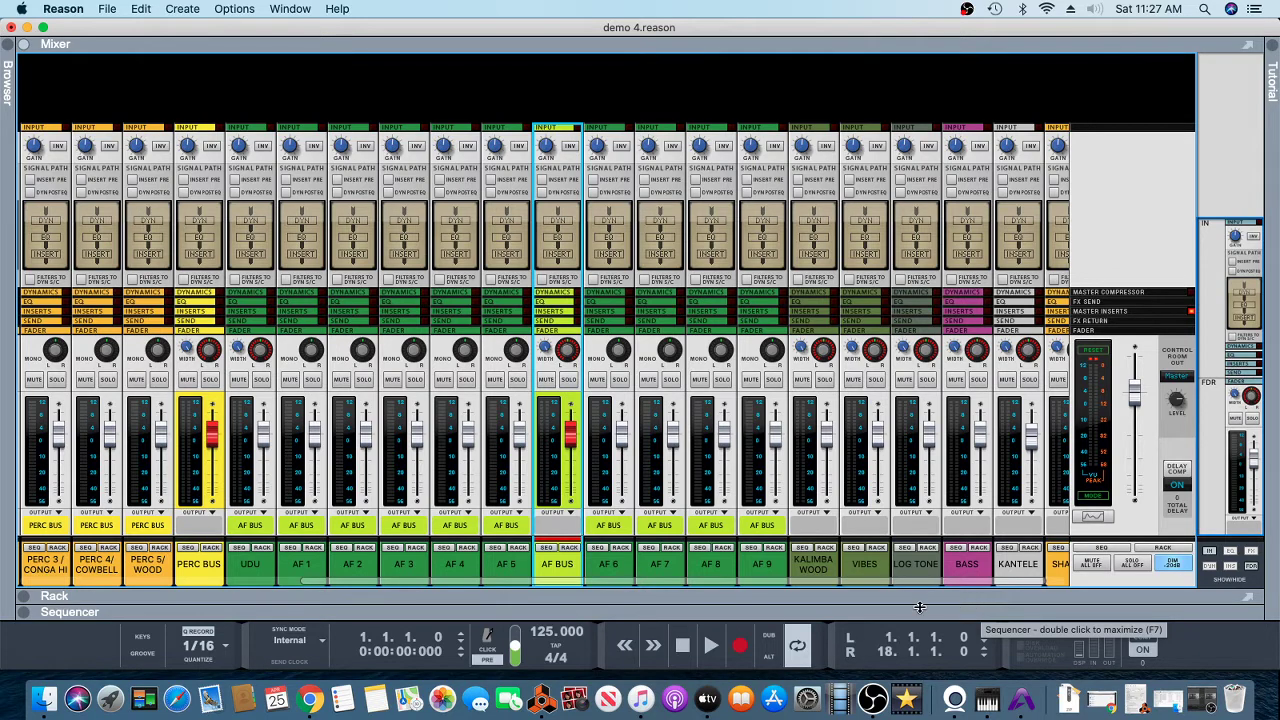
pyautogui.moveTo(744, 582); pyautogui.dragTo(966, 614)
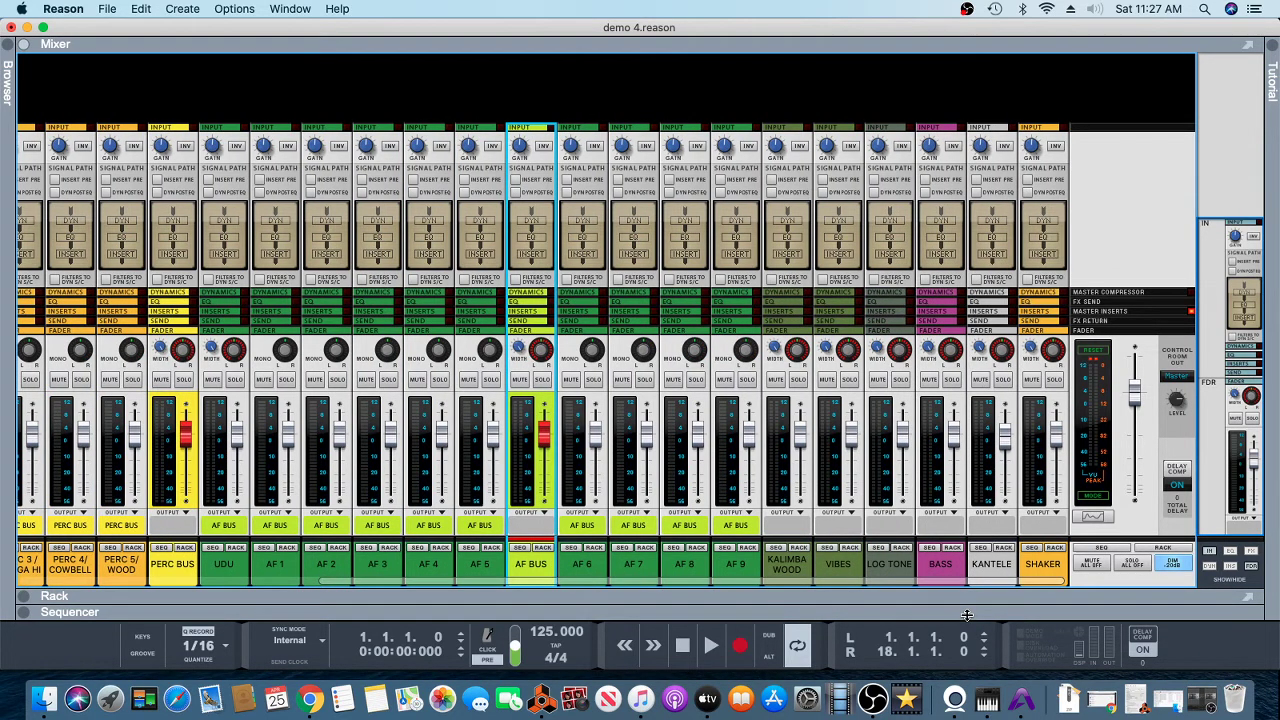
pyautogui.click(797, 566)
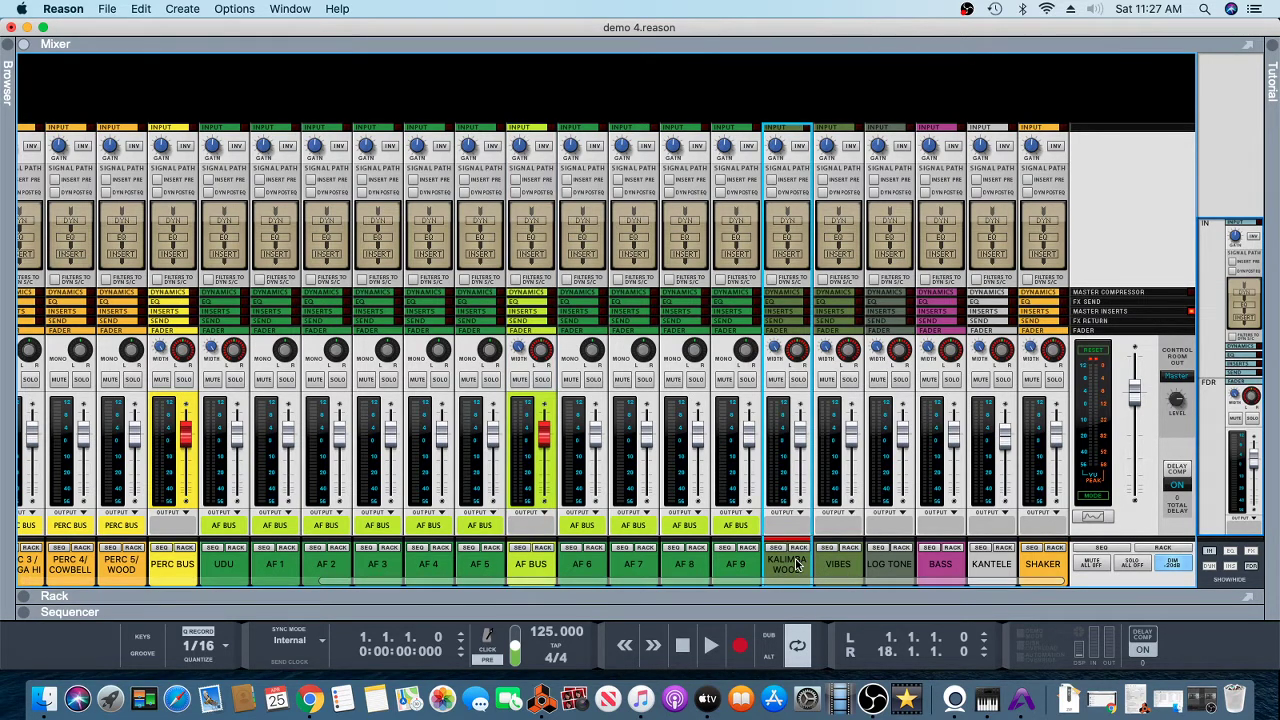
pyautogui.click(869, 570)
pyautogui.click(797, 568)
pyautogui.moveTo(940, 578); pyautogui.dragTo(206, 553)
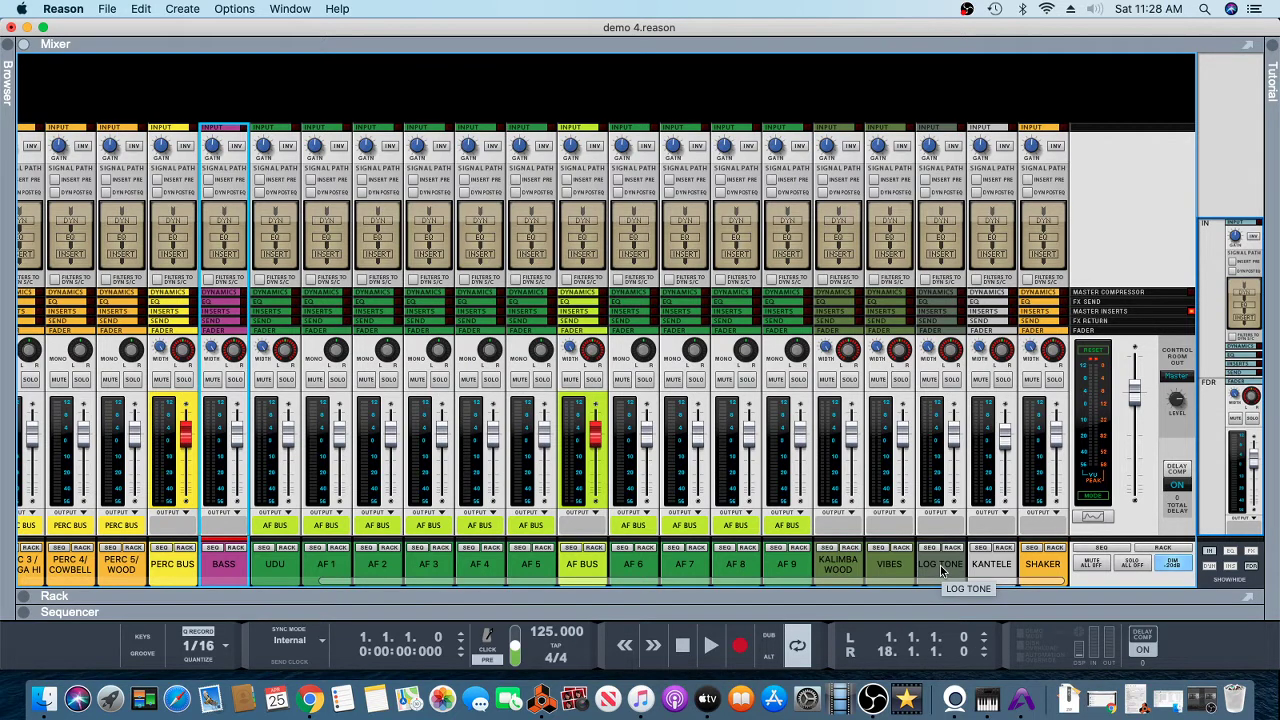
# Step: Move the Shaker channel to directly after AF 9 and the Vibes channel to the end of the mixer
pyautogui.click(845, 568)
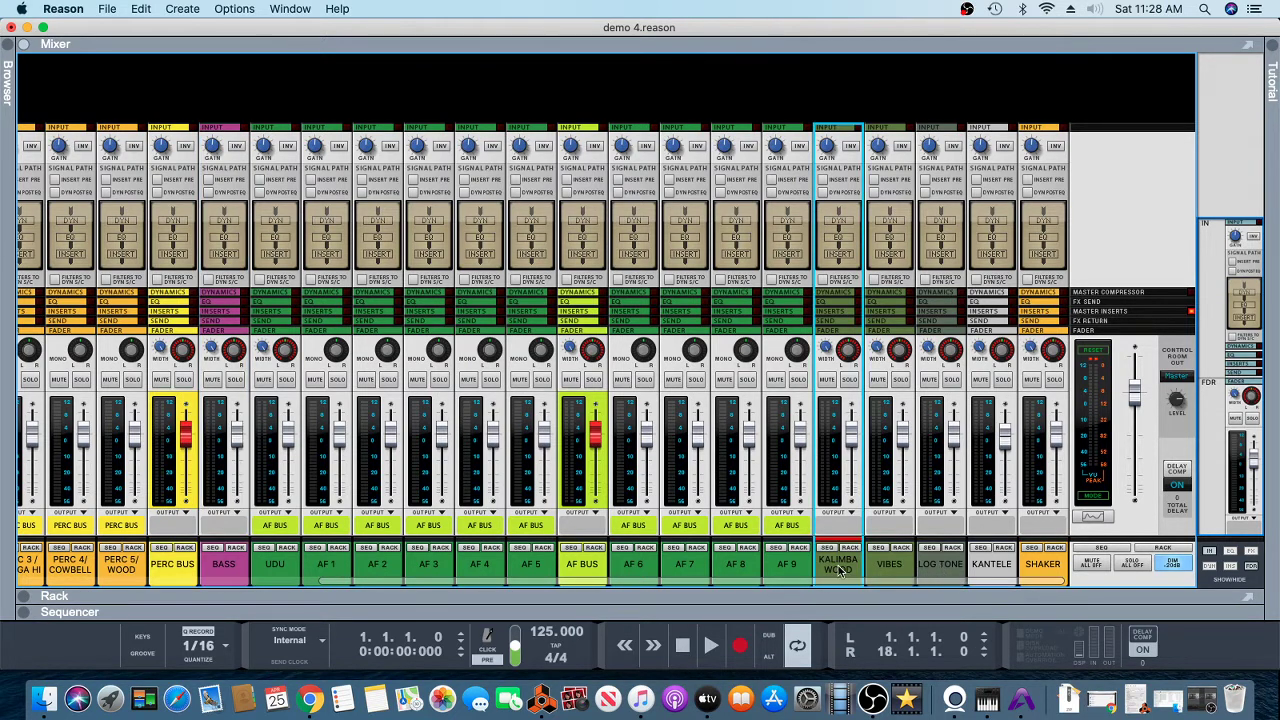
pyautogui.click(897, 566)
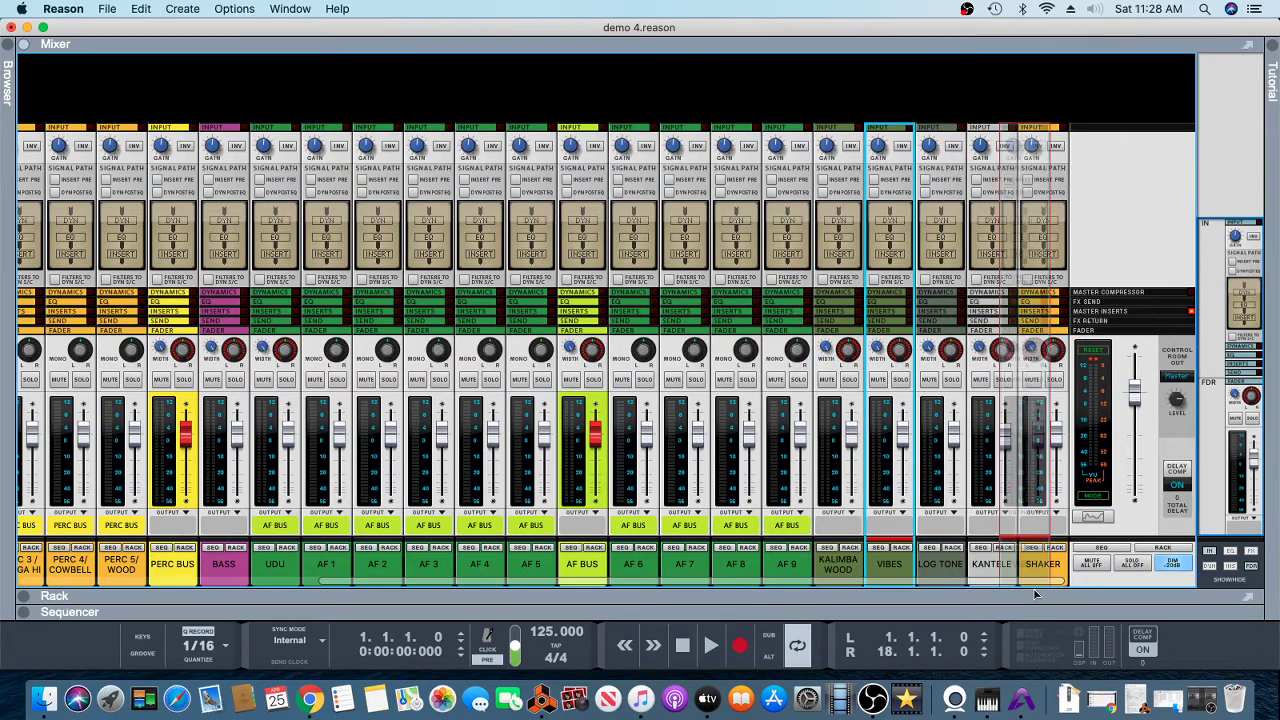
pyautogui.moveTo(897, 562); pyautogui.dragTo(818, 566)
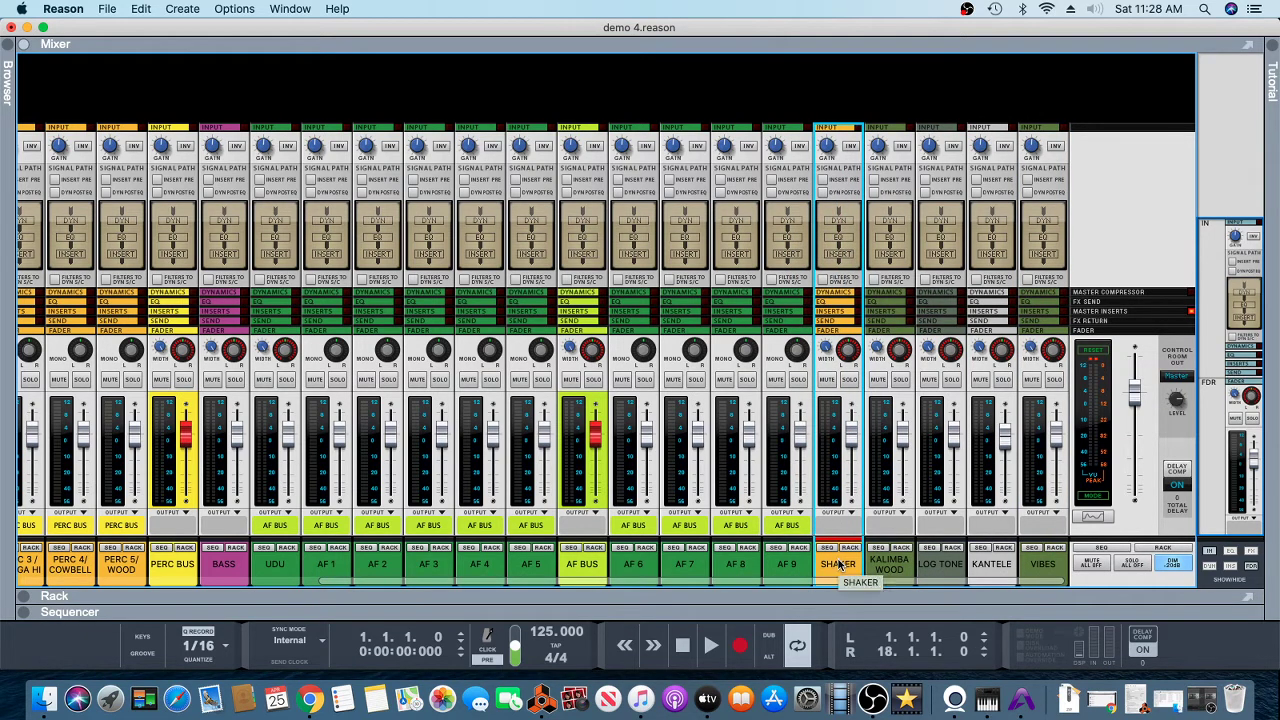
# Step: Route the Shaker, Kalimba Wood and Log Tone channels together to a new output bus
pyautogui.keyDown('shift'); pyautogui.click(912, 572); pyautogui.keyUp('shift')
pyautogui.keyDown('shift'); pyautogui.click(952, 572); pyautogui.keyUp('shift')
pyautogui.rightClick(952, 572)
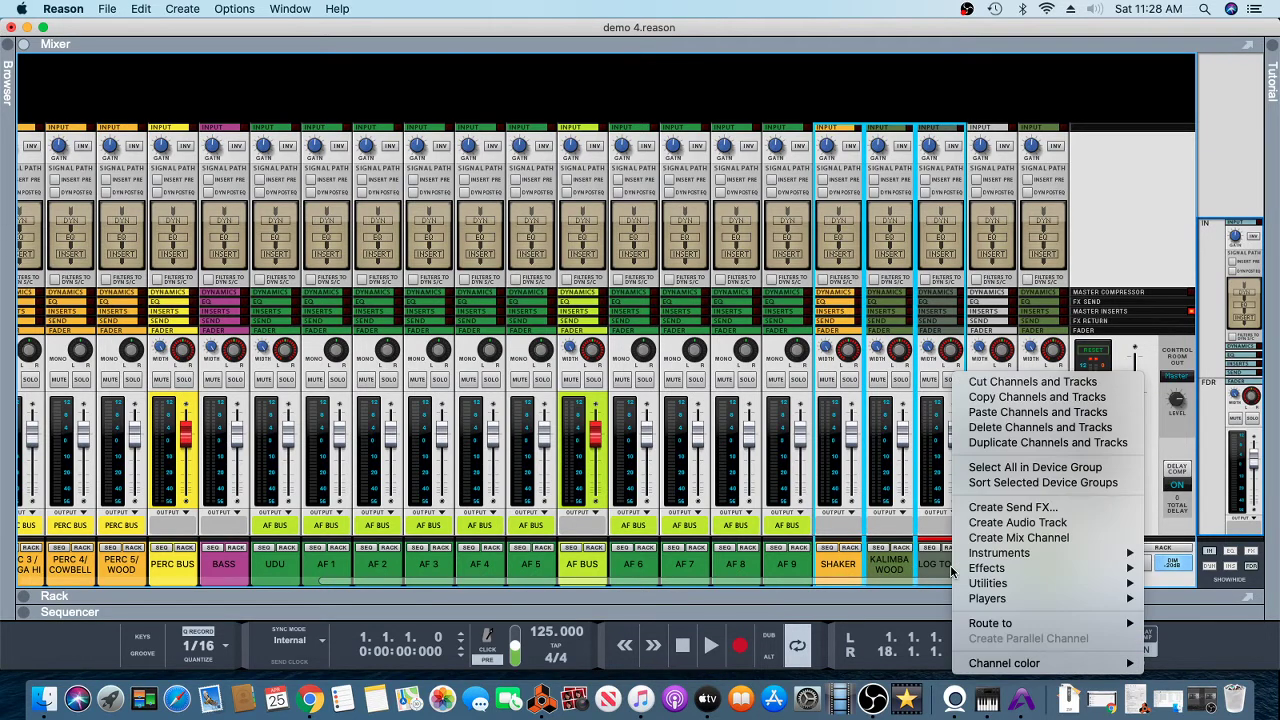
pyautogui.moveTo(1000, 628)
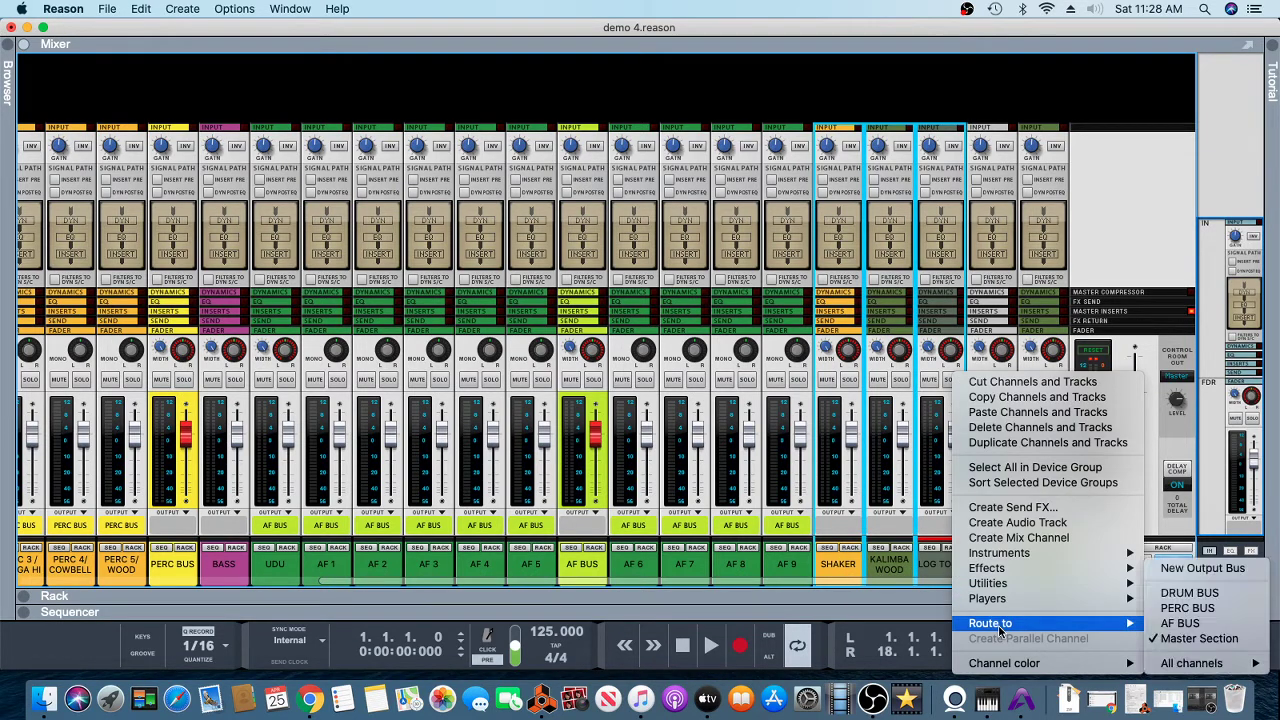
pyautogui.click(1185, 568)
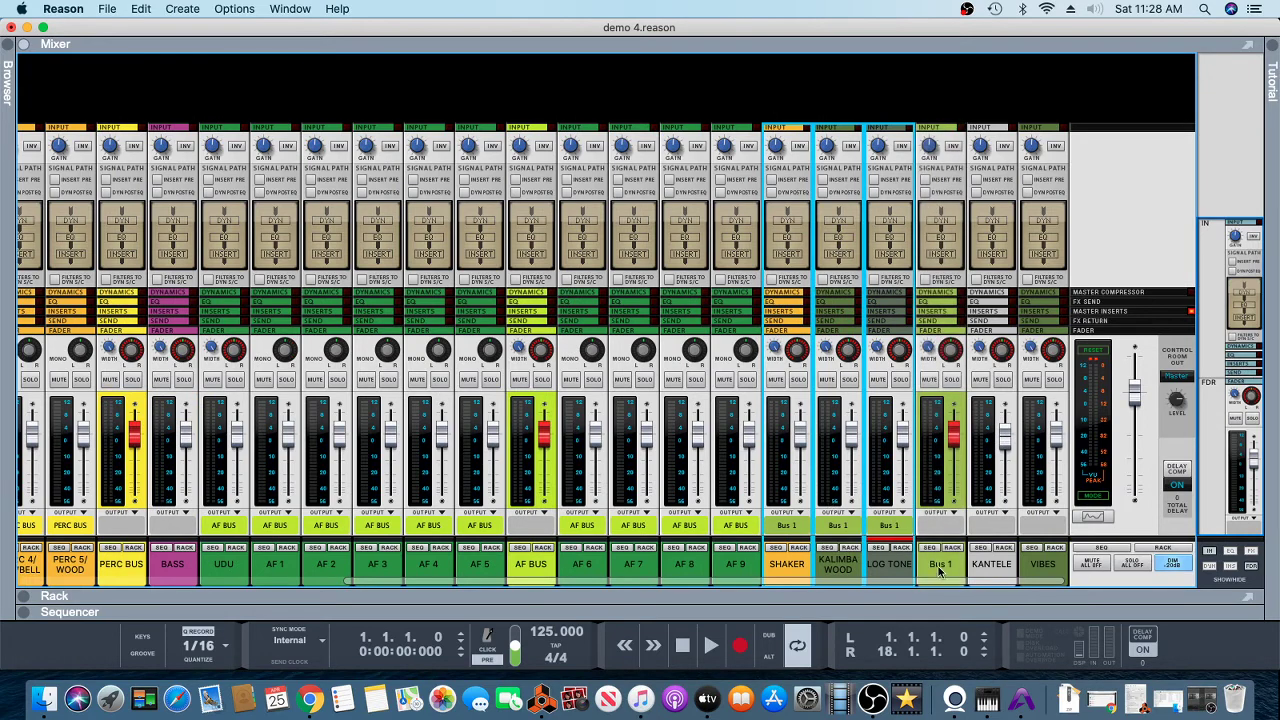
# Step: Rename the new output bus of the Shaker, Kalimba Wood and Log Tone channels to INST BUS
pyautogui.doubleClick(948, 565)
pyautogui.press('BackSpace')
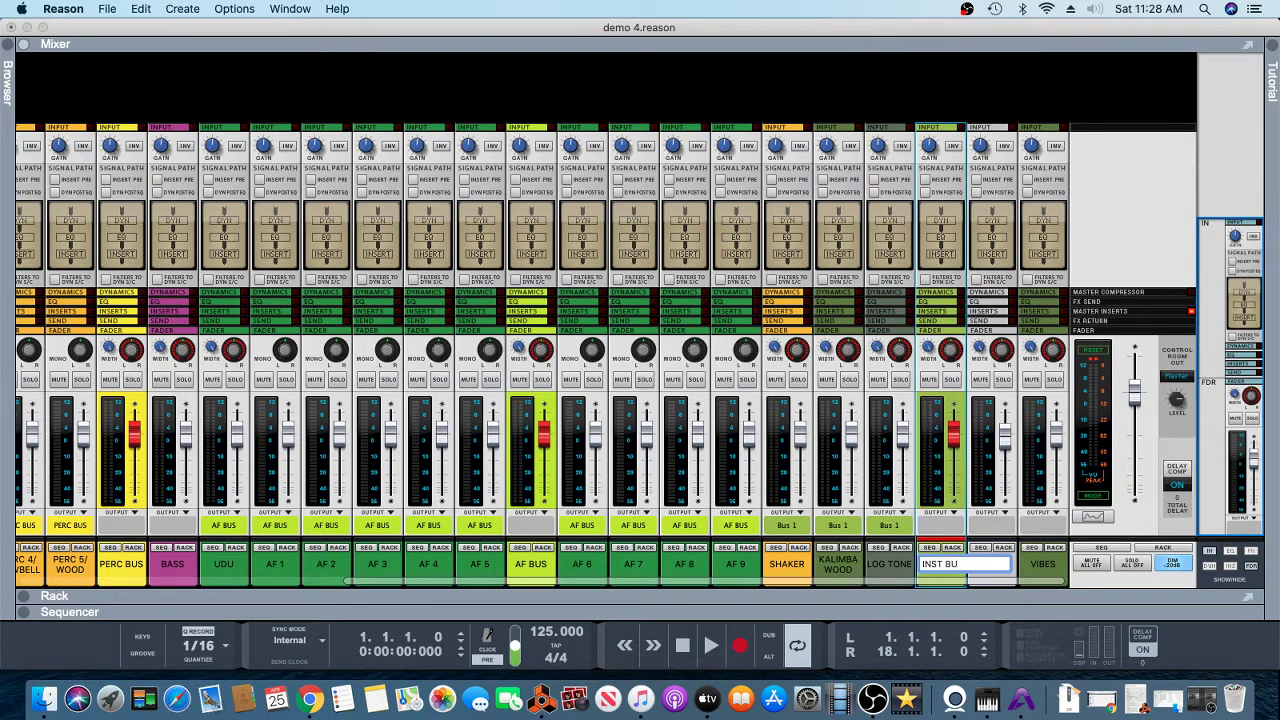
pyautogui.press('Return')
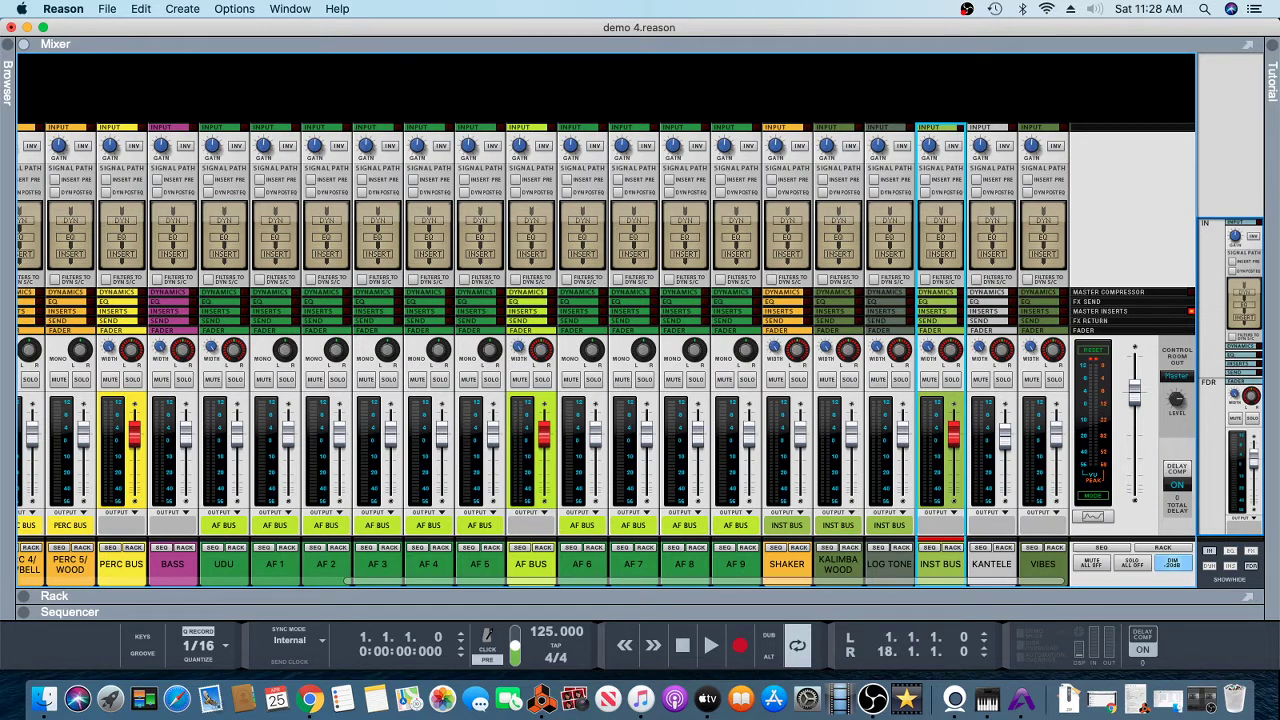
pyautogui.click(991, 565)
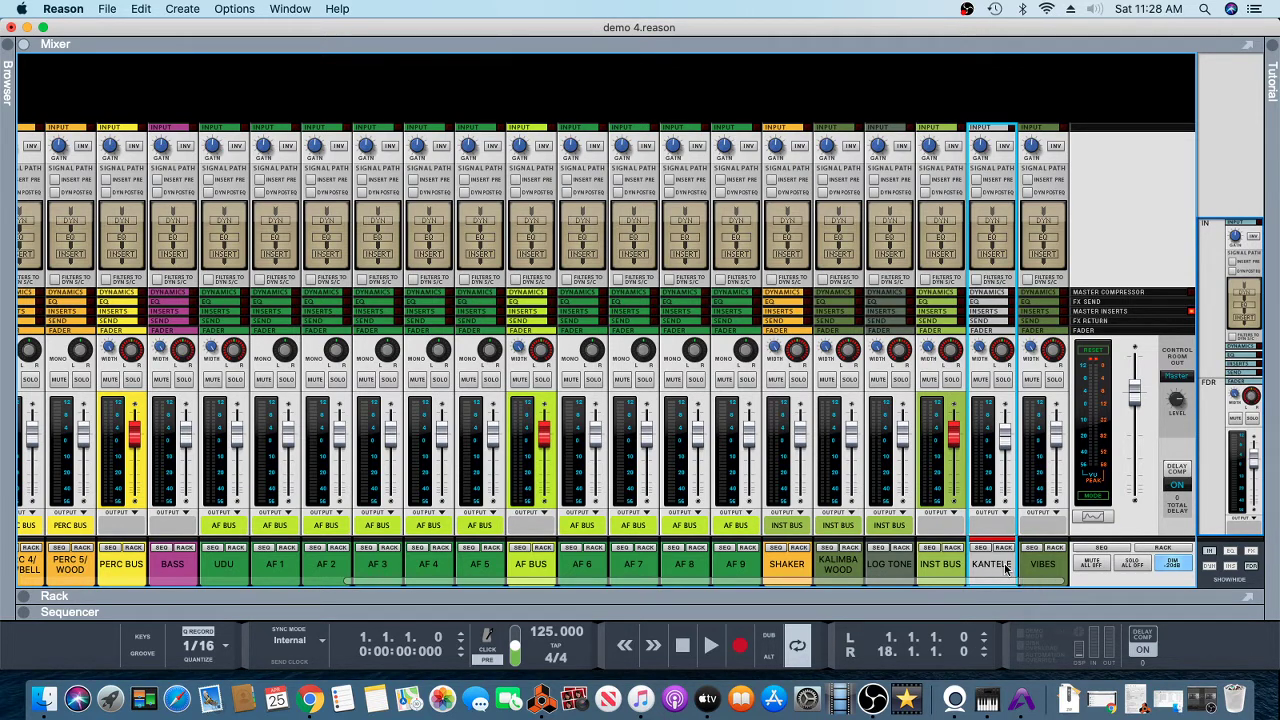
pyautogui.keyDown('shift'); pyautogui.click(1040, 565); pyautogui.keyUp('shift')
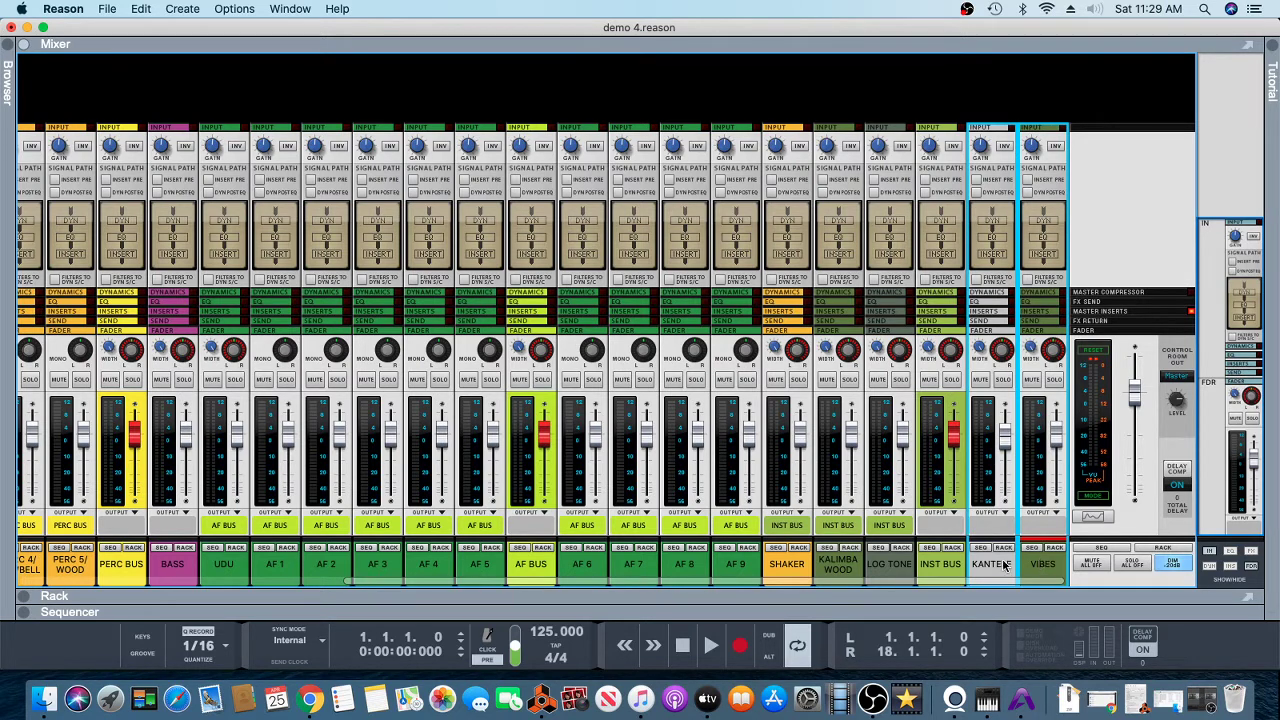
pyautogui.click(1048, 566)
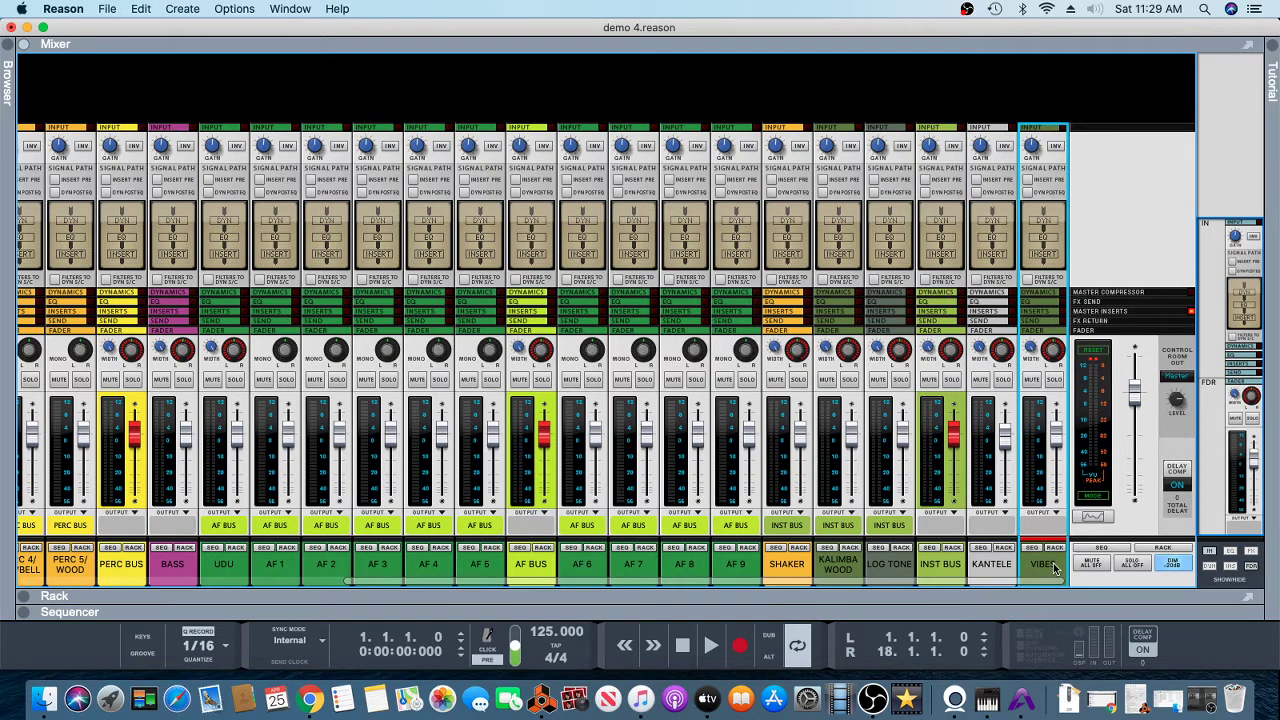
# Step: Set the channel color of Shaker, Kalimba Wood and Log Tone to Neon Violet
pyautogui.click(790, 567)
pyautogui.keyDown('shift'); pyautogui.click(838, 568); pyautogui.keyUp('shift')
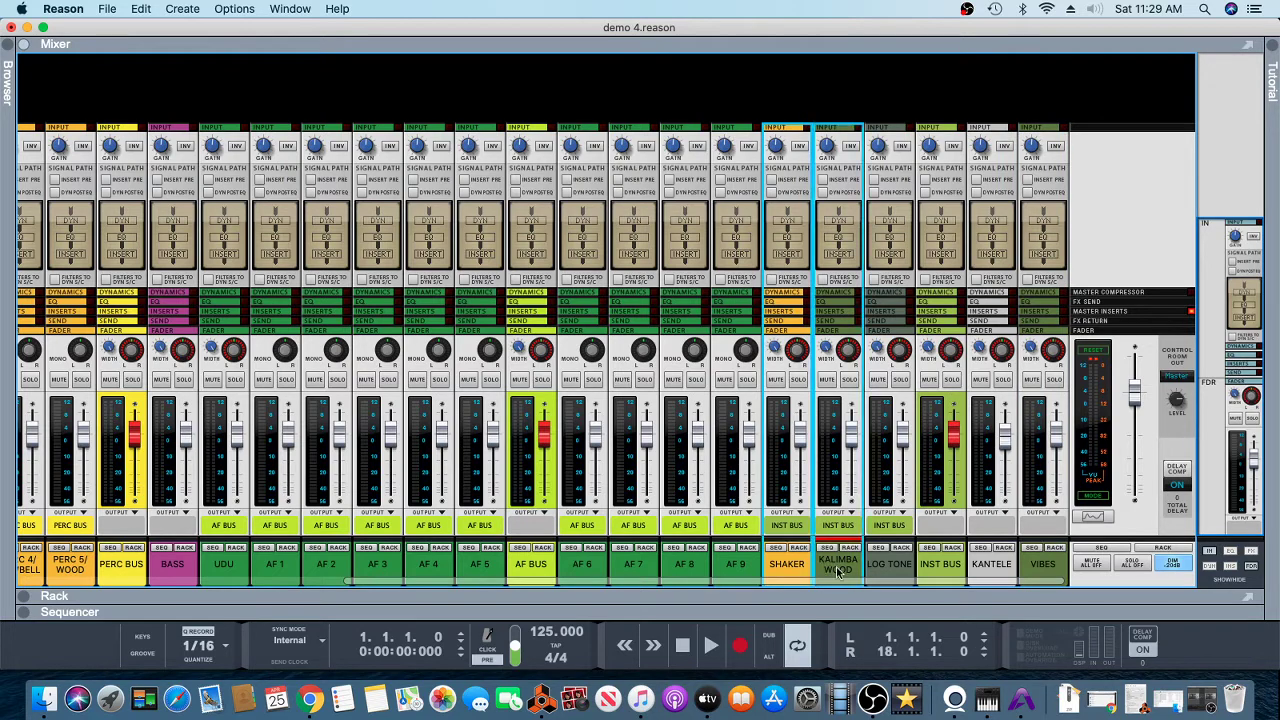
pyautogui.keyDown('shift'); pyautogui.click(885, 570); pyautogui.keyUp('shift')
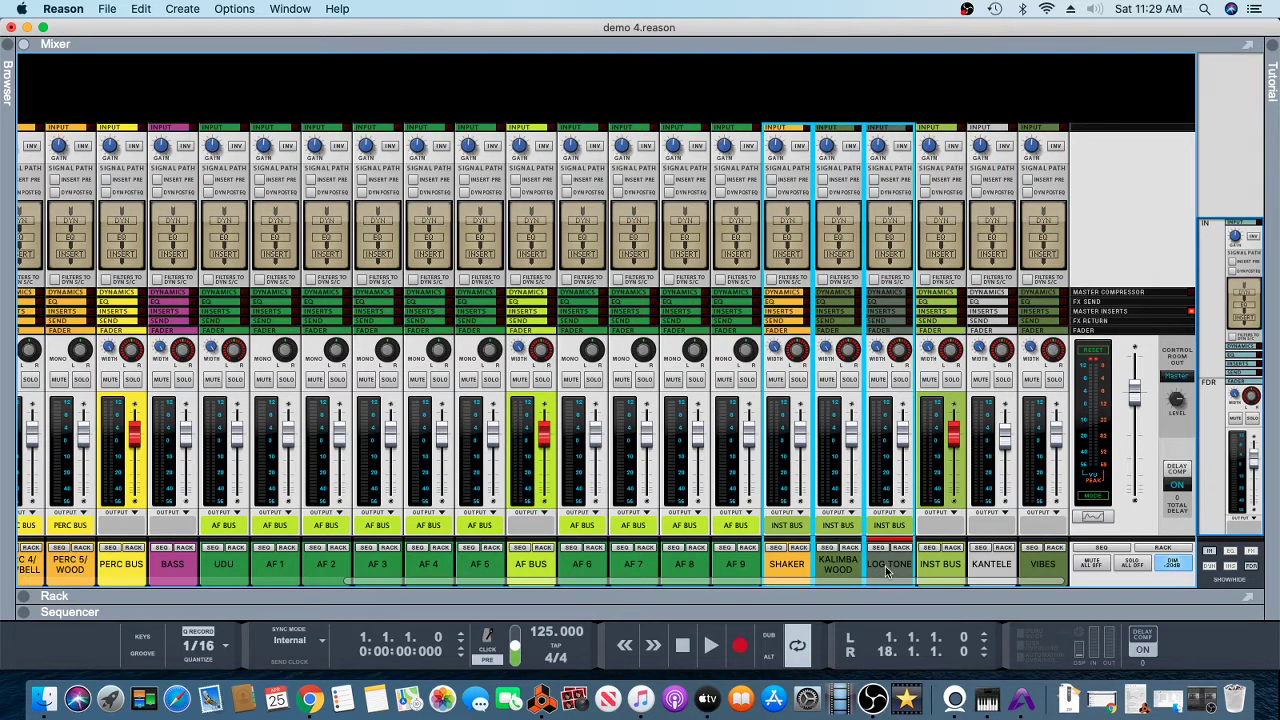
pyautogui.rightClick(885, 572)
pyautogui.moveTo(937, 627)
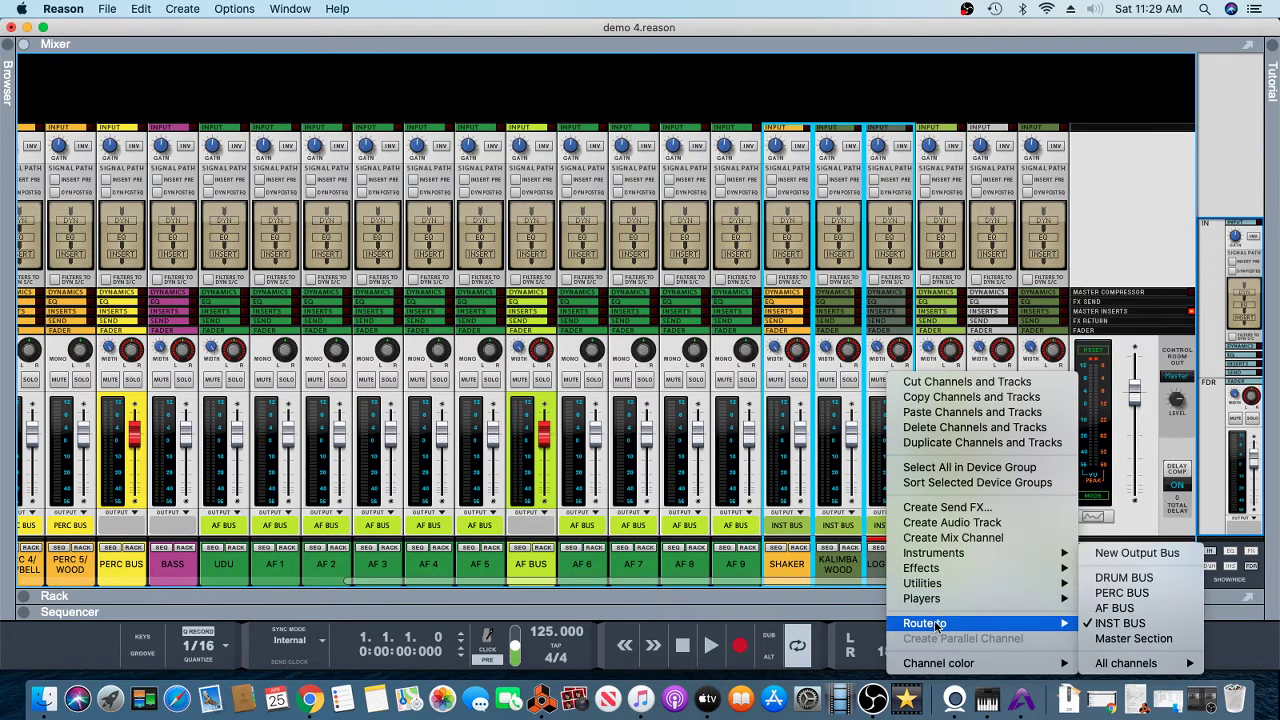
pyautogui.moveTo(960, 665)
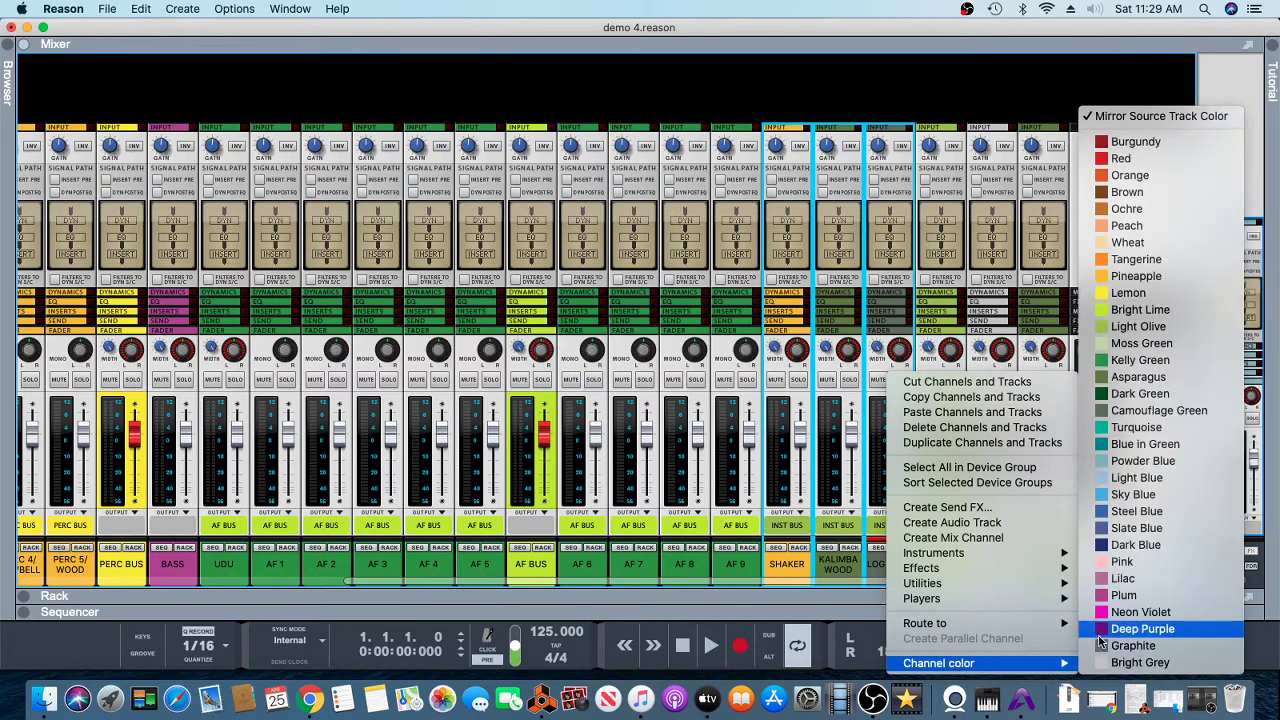
pyautogui.click(1105, 614)
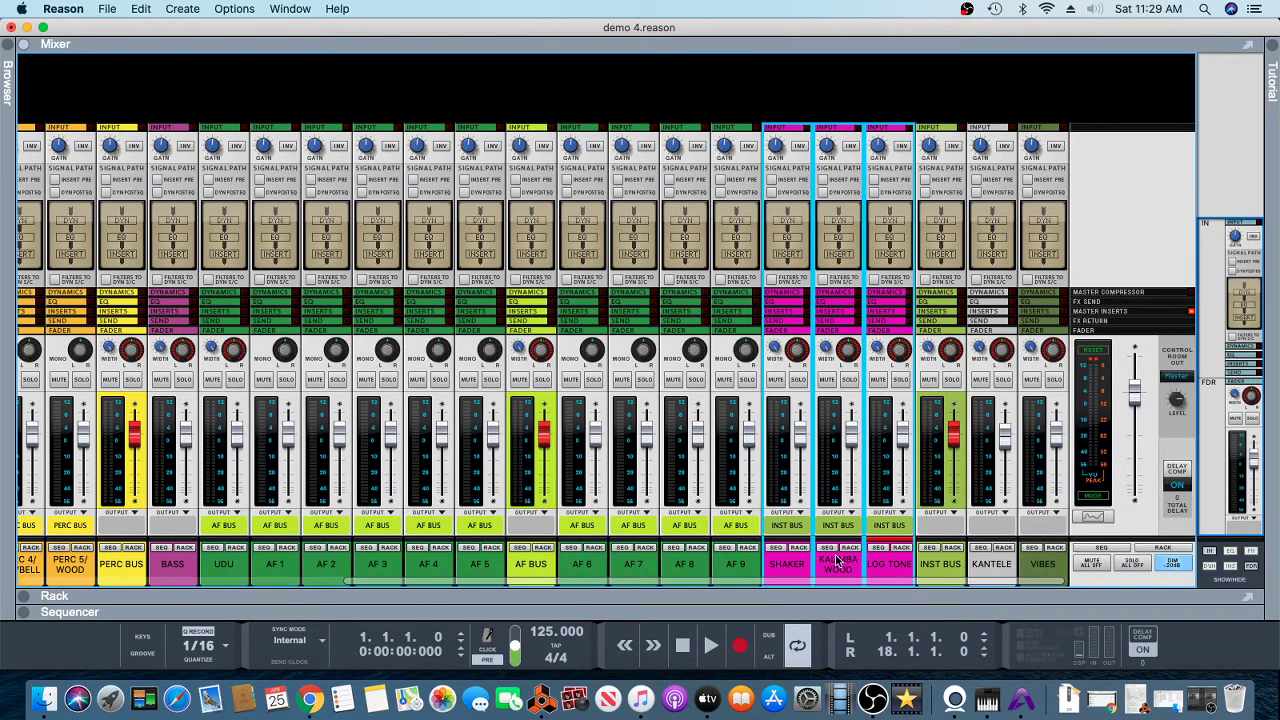
# Step: Move INST BUS to the end of the mixer after Vibes and take AF BUS out from between AF 5 and AF 6
pyautogui.moveTo(942, 570); pyautogui.dragTo(1052, 566)
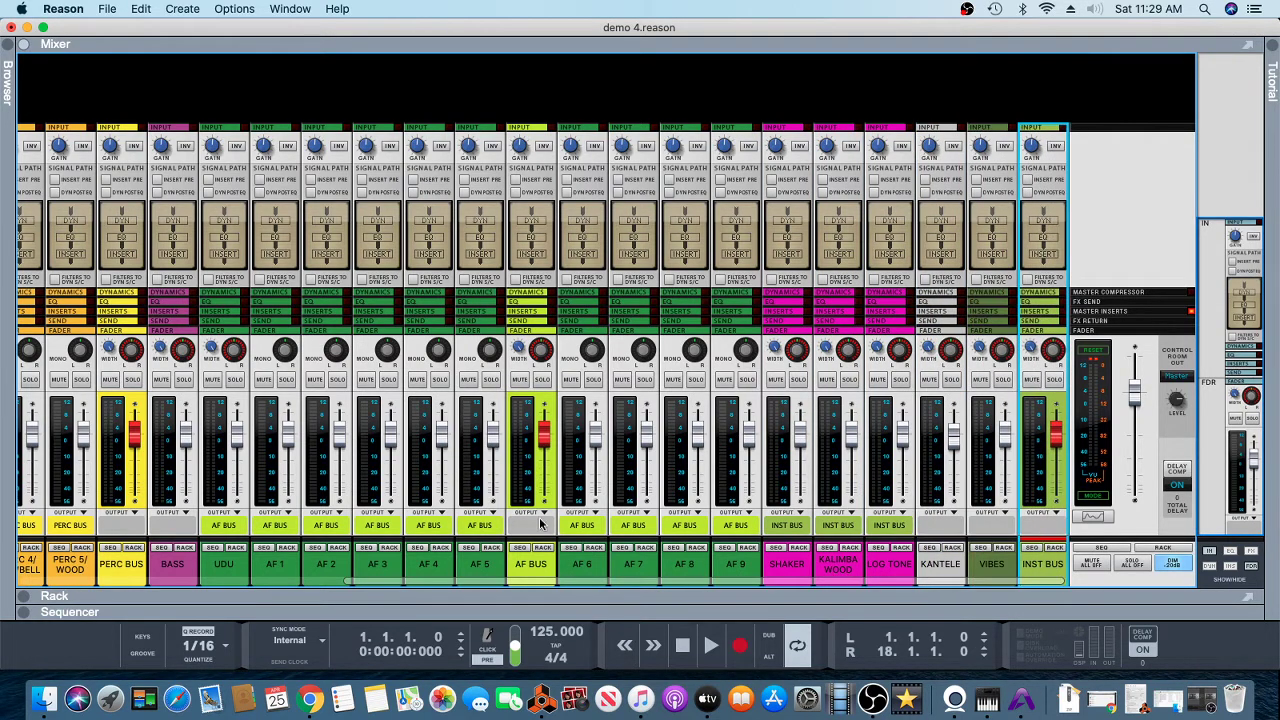
pyautogui.moveTo(538, 563); pyautogui.dragTo(1045, 566)
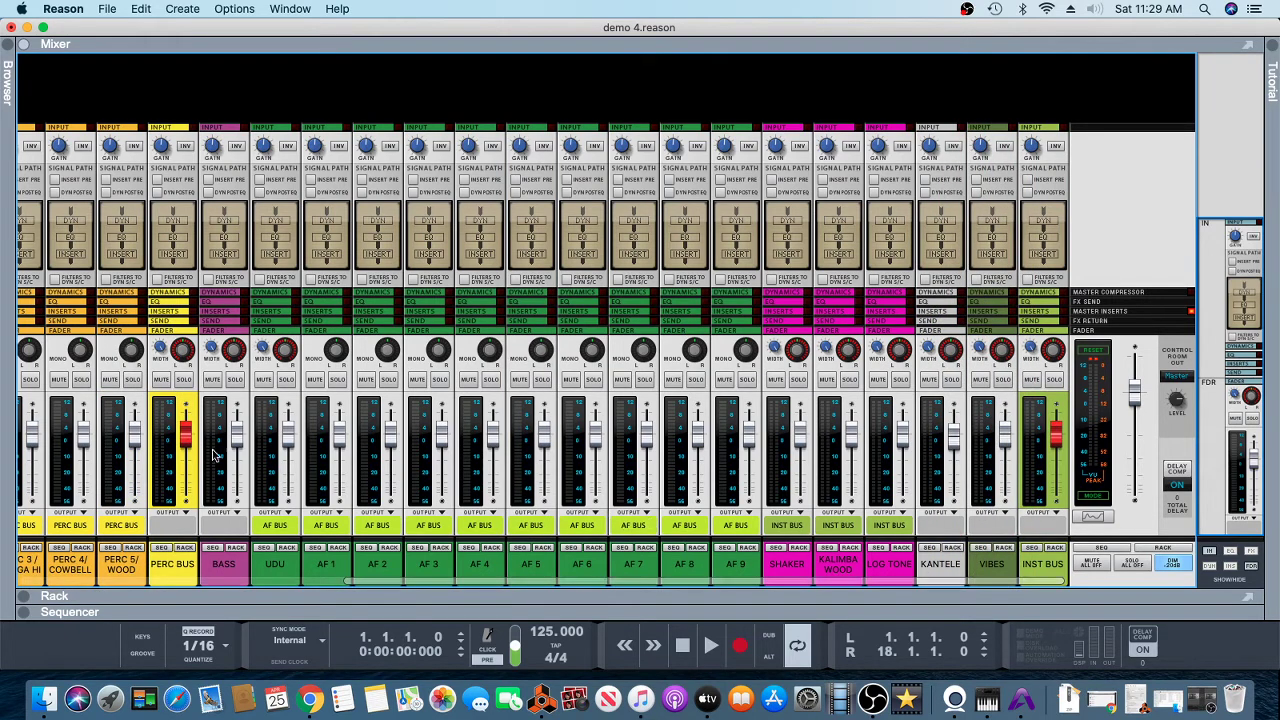
# Step: Move PERC BUS and DRUM BUS out of their channel groups to sit side by side between AF 9 and Shaker
pyautogui.click(167, 570)
pyautogui.moveTo(167, 570); pyautogui.dragTo(1020, 618)
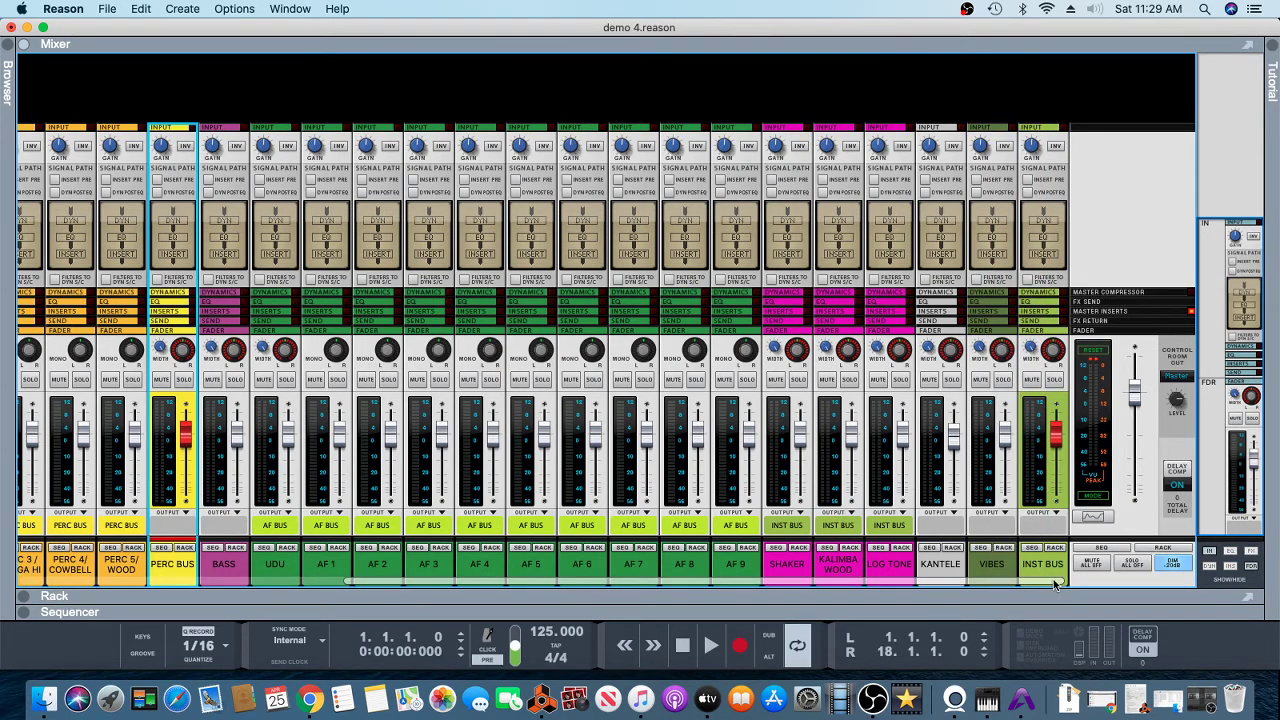
pyautogui.moveTo(1062, 588); pyautogui.dragTo(842, 606)
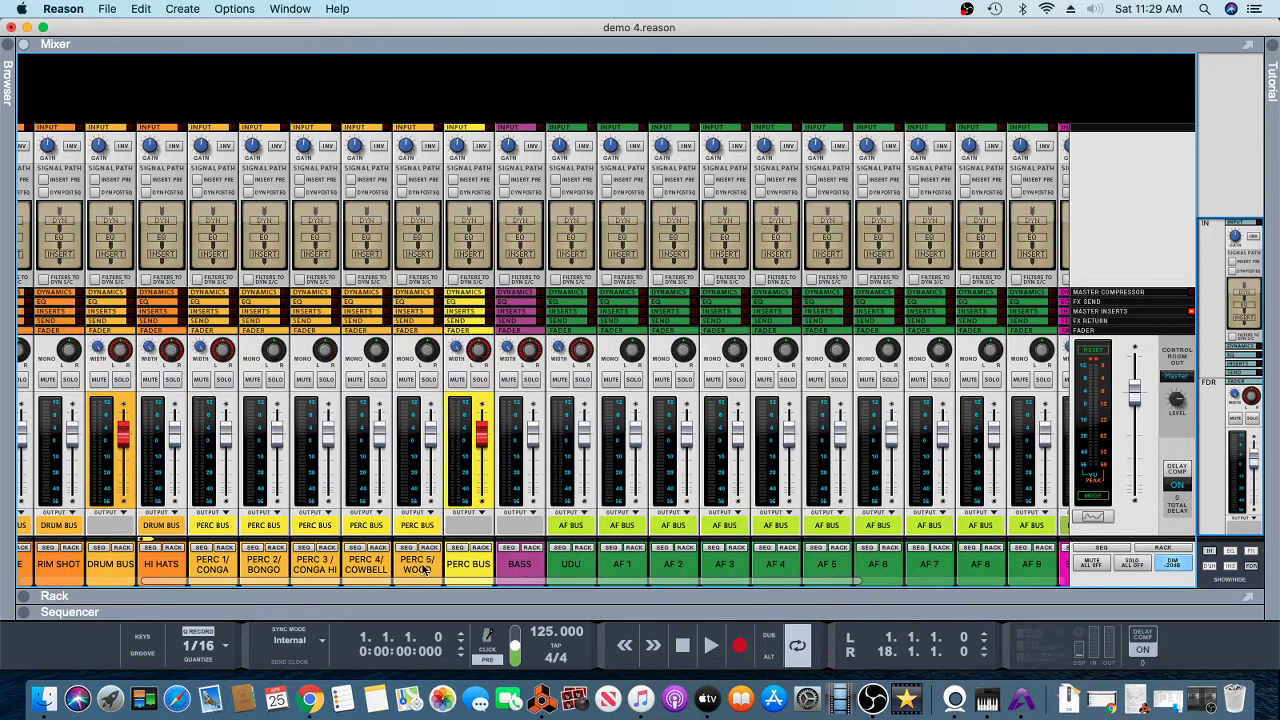
pyautogui.moveTo(466, 566); pyautogui.dragTo(1022, 600)
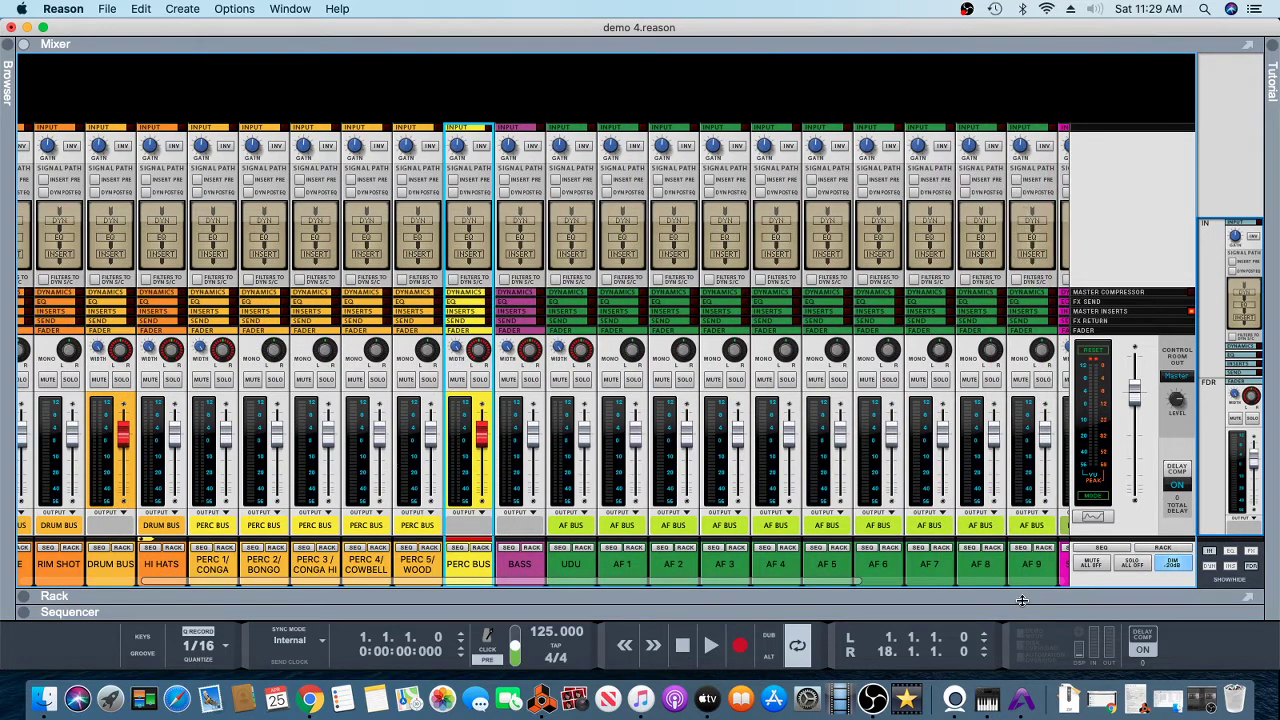
pyautogui.moveTo(452, 551); pyautogui.dragTo(1016, 552)
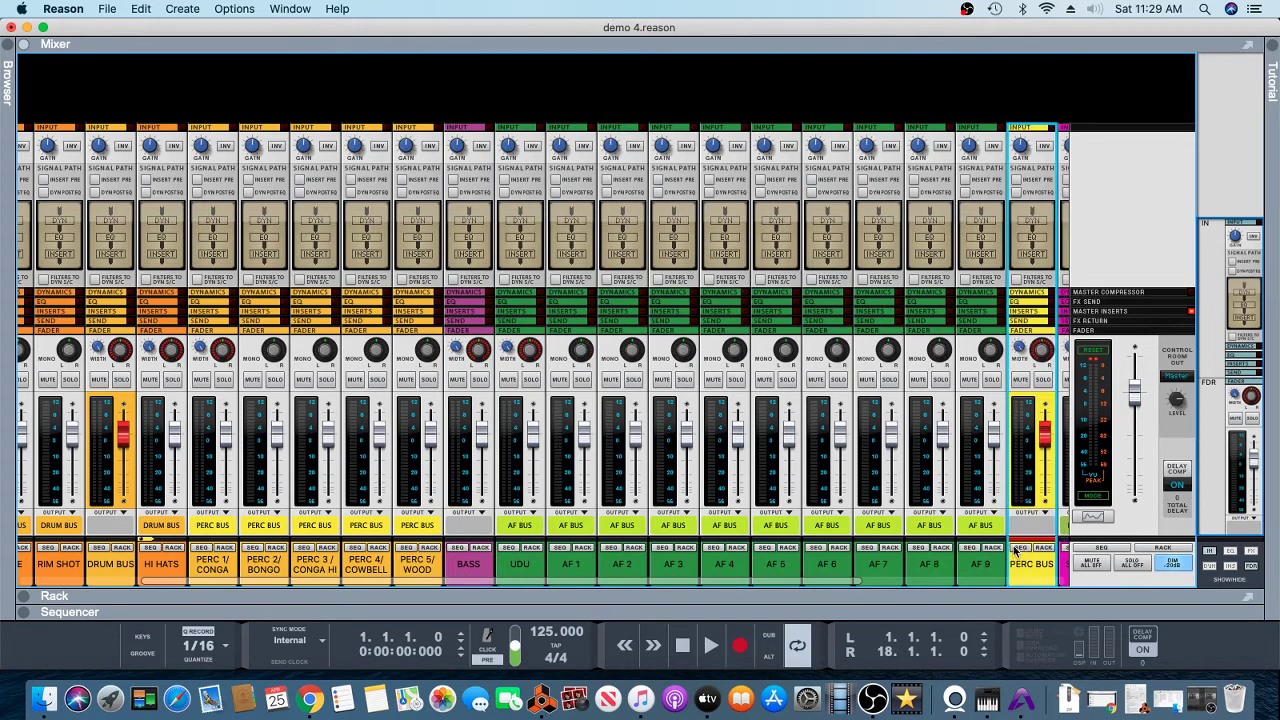
pyautogui.moveTo(104, 566); pyautogui.dragTo(988, 562)
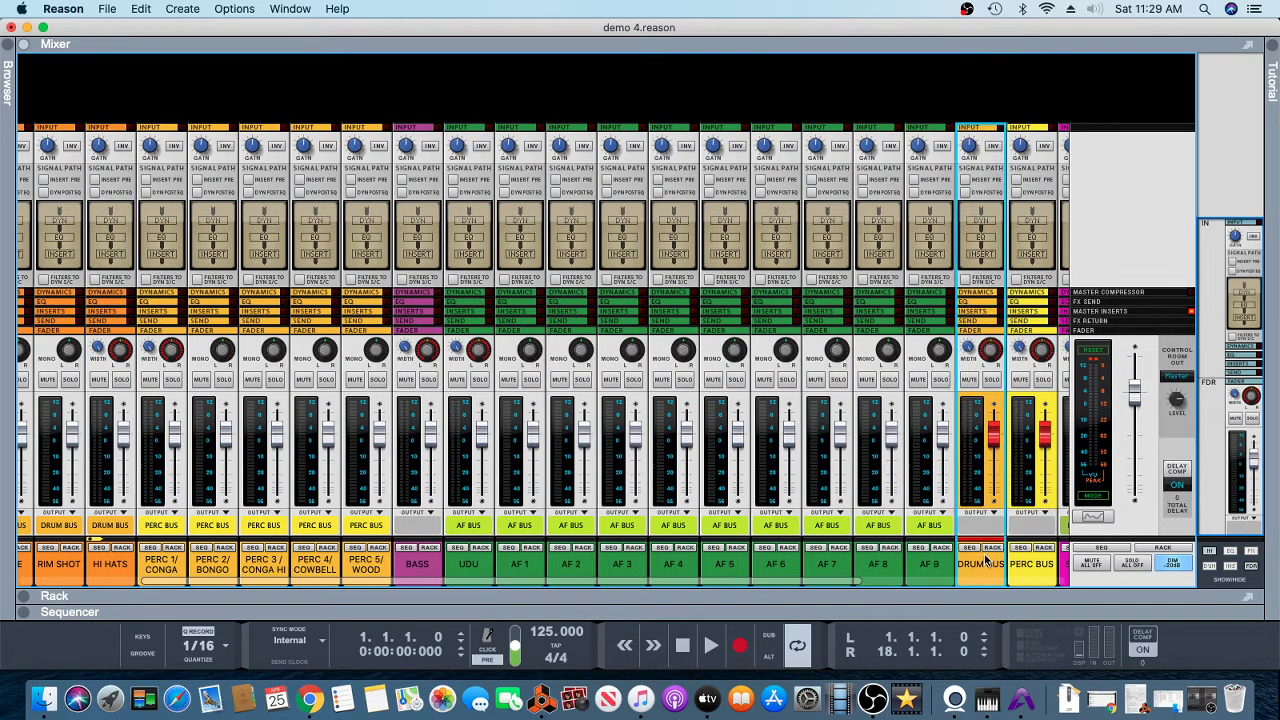
# Step: Move DRUM BUS and PERC BUS together to the end of the mixer, after INST BUS
pyautogui.hscroll(6, 843, 585)
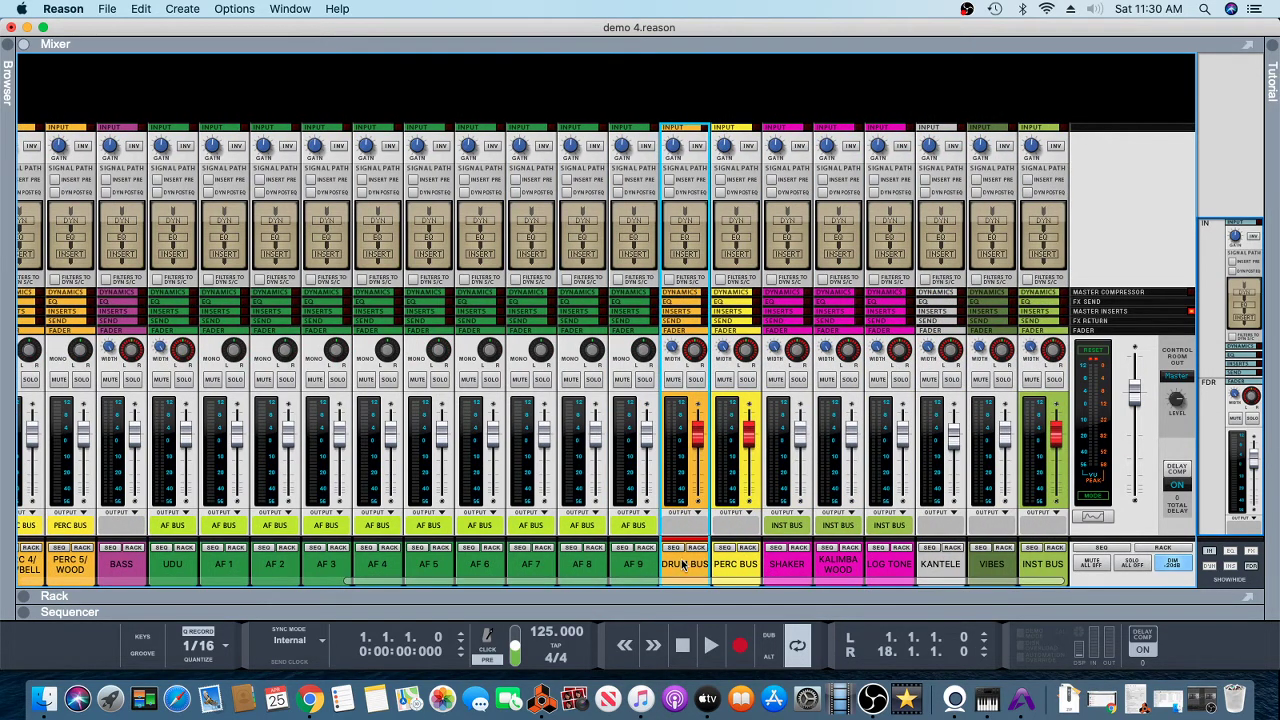
pyautogui.keyDown('shift'); pyautogui.click(740, 570); pyautogui.keyUp('shift')
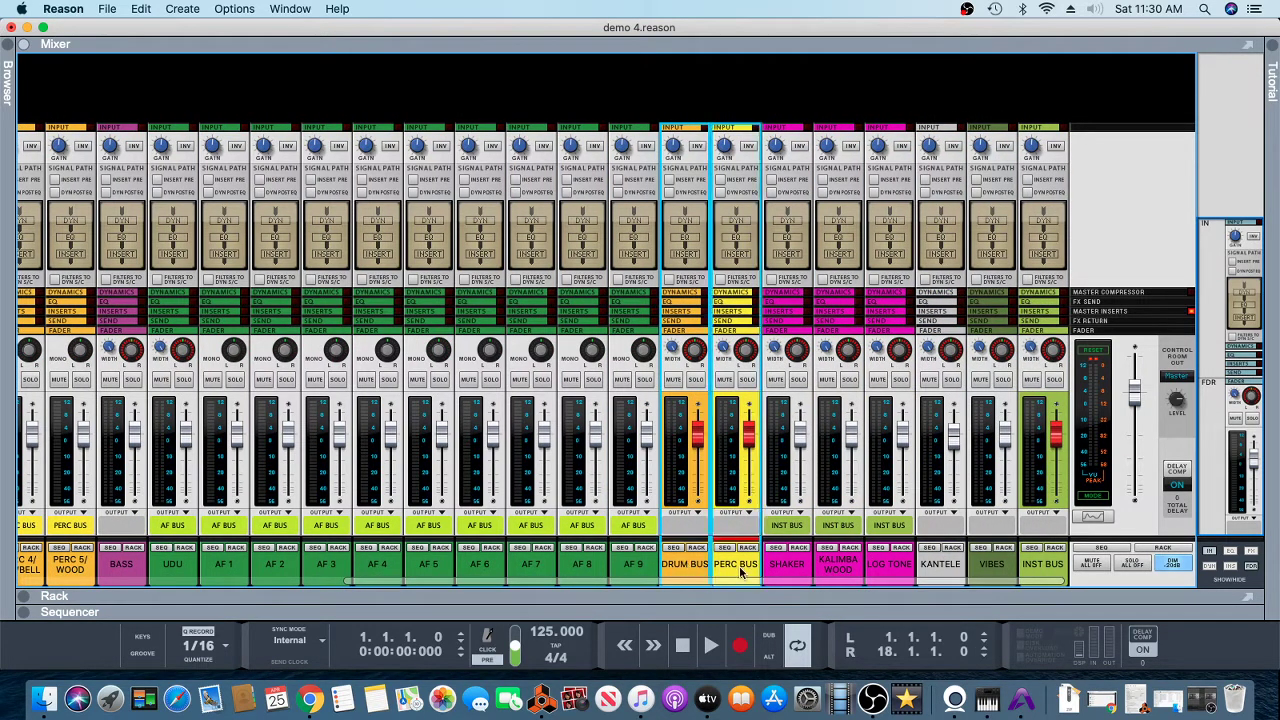
pyautogui.moveTo(740, 570); pyautogui.dragTo(1070, 577)
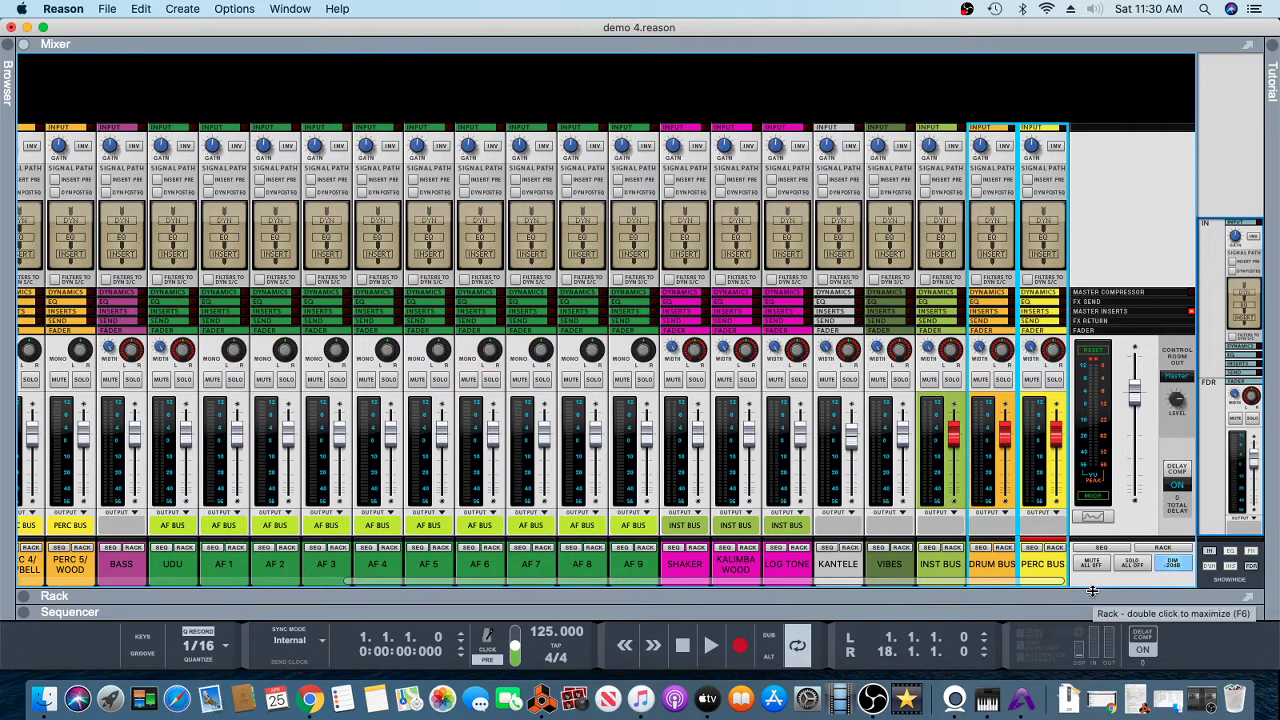
# Step: Set the channel color of Kantele and Vibes to Lemon
pyautogui.click(838, 566)
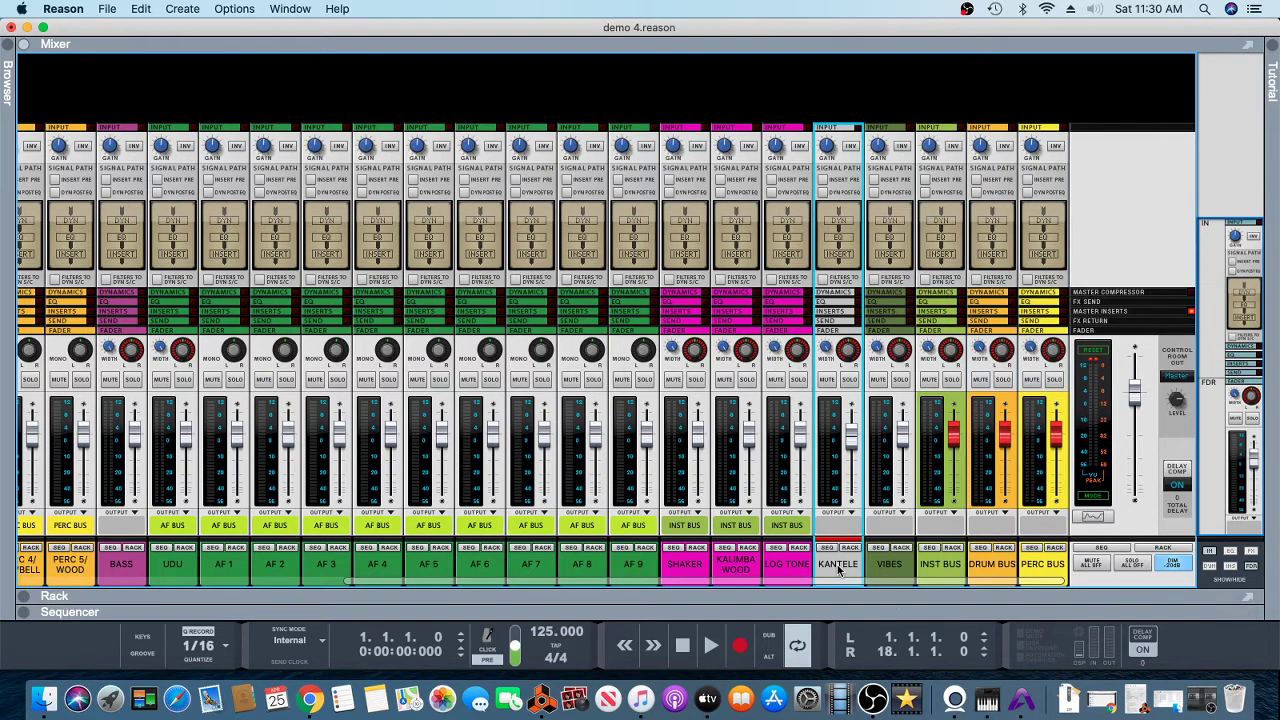
pyautogui.keyDown('shift'); pyautogui.click(883, 566); pyautogui.keyUp('shift')
pyautogui.rightClick(883, 566)
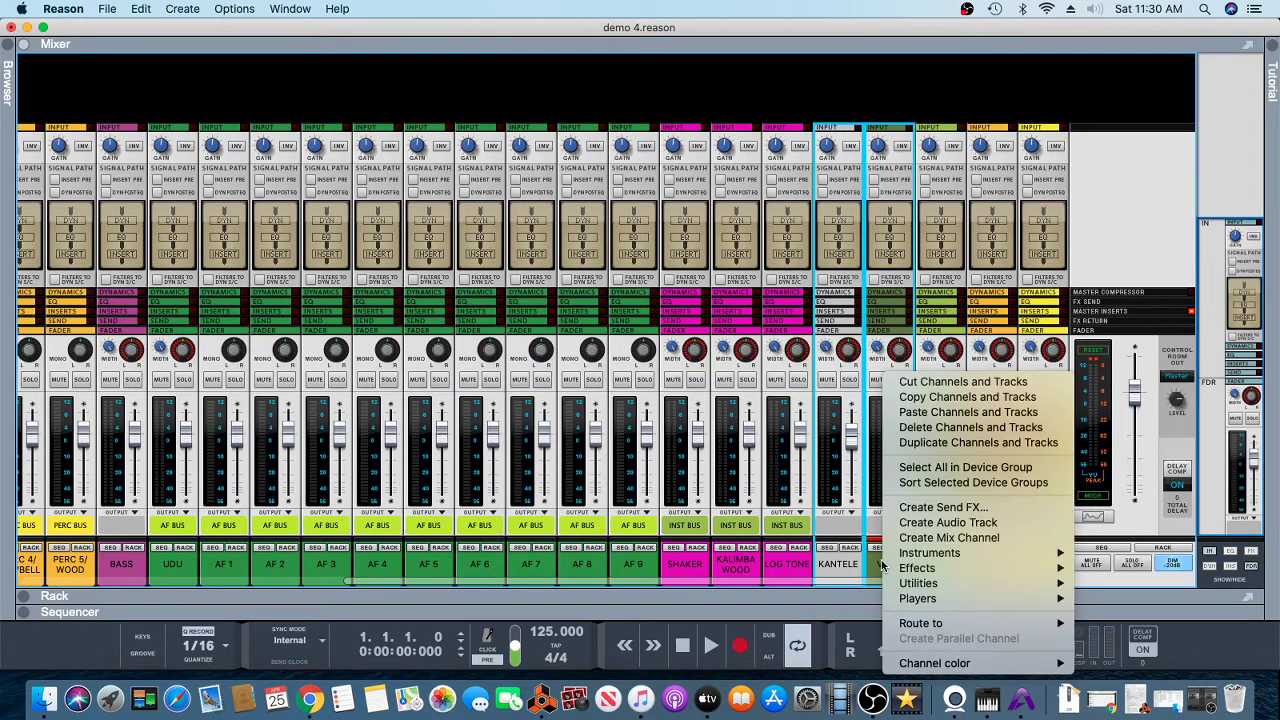
pyautogui.moveTo(921, 626)
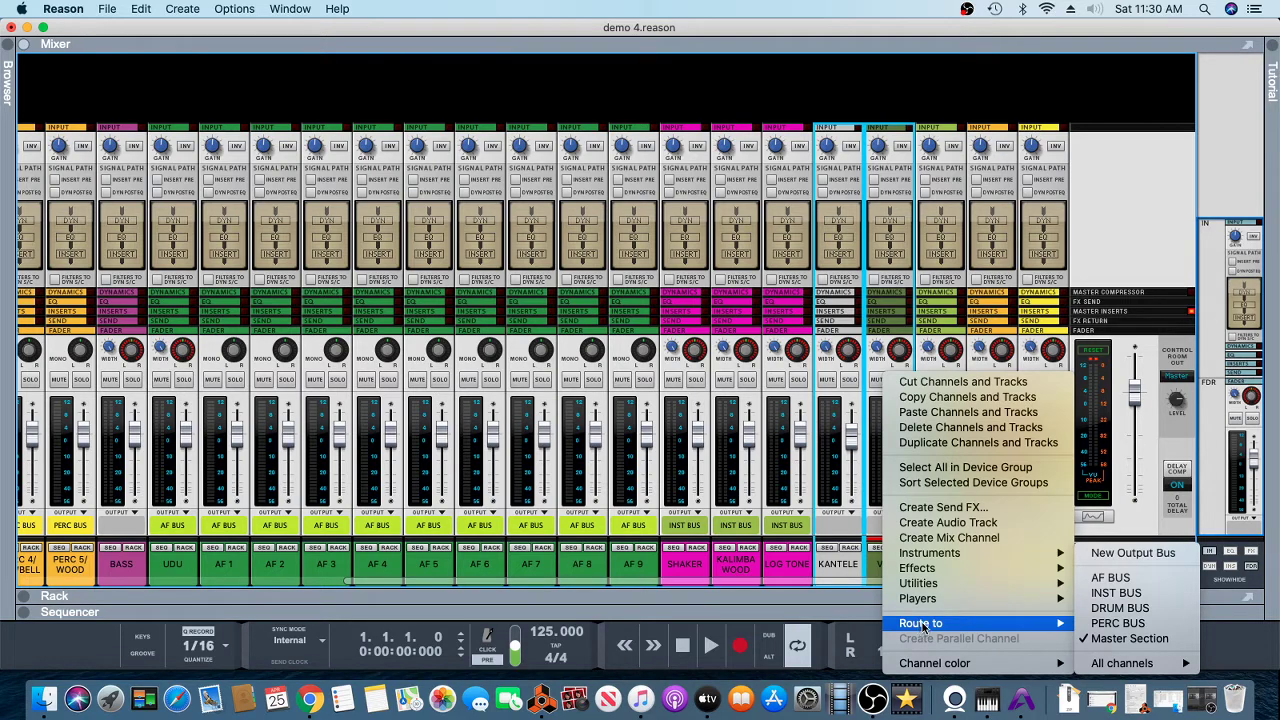
pyautogui.moveTo(930, 663)
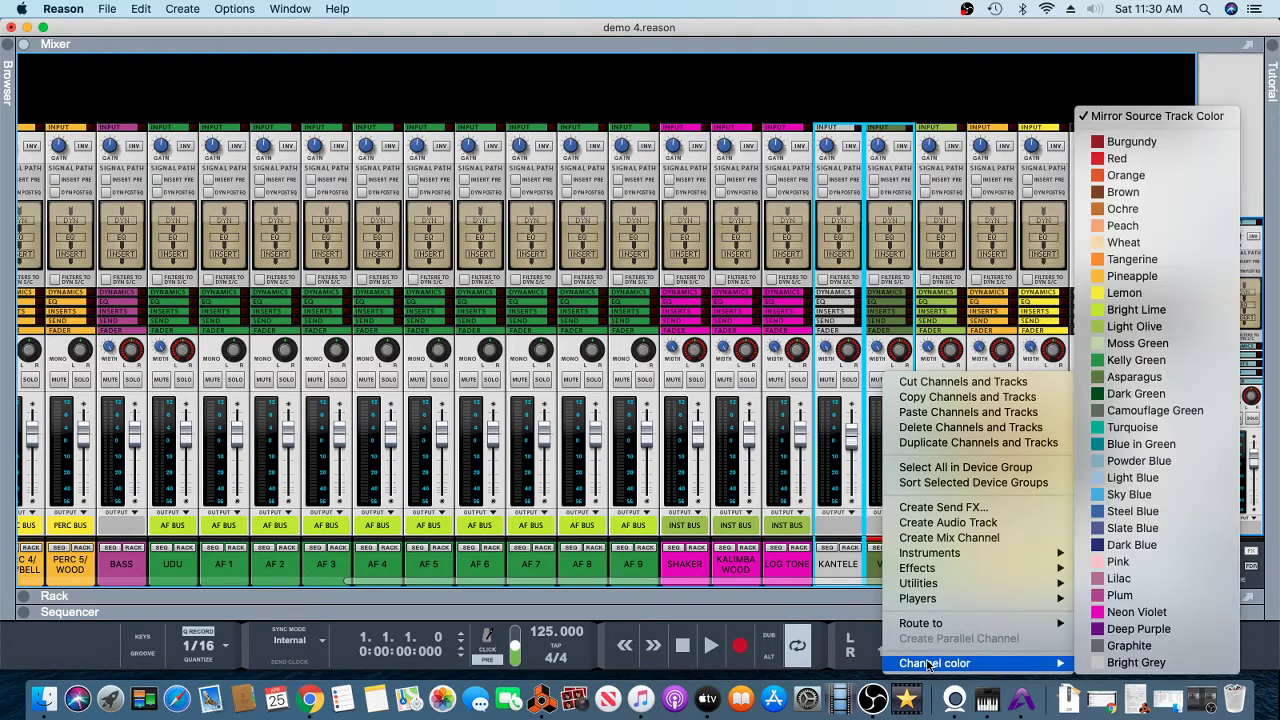
pyautogui.click(1107, 296)
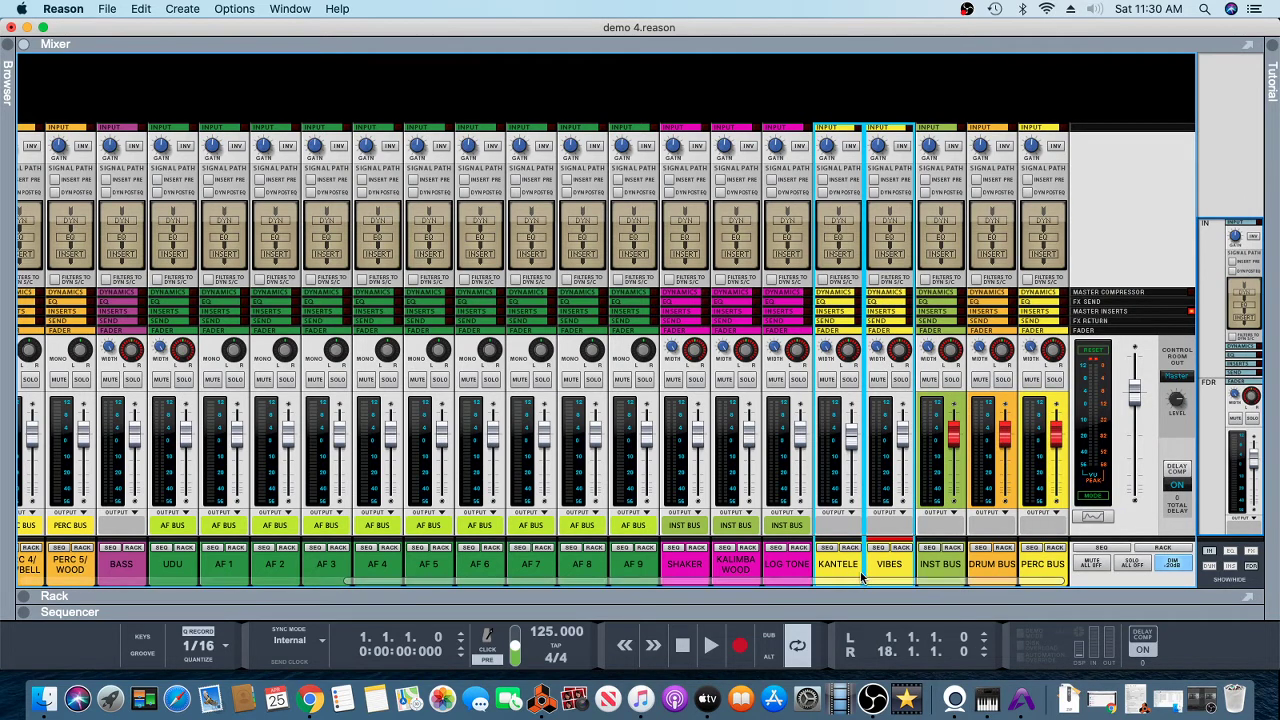
# Step: Set the channel color of INST BUS, DRUM BUS and PERC BUS to Orange
pyautogui.click(949, 569)
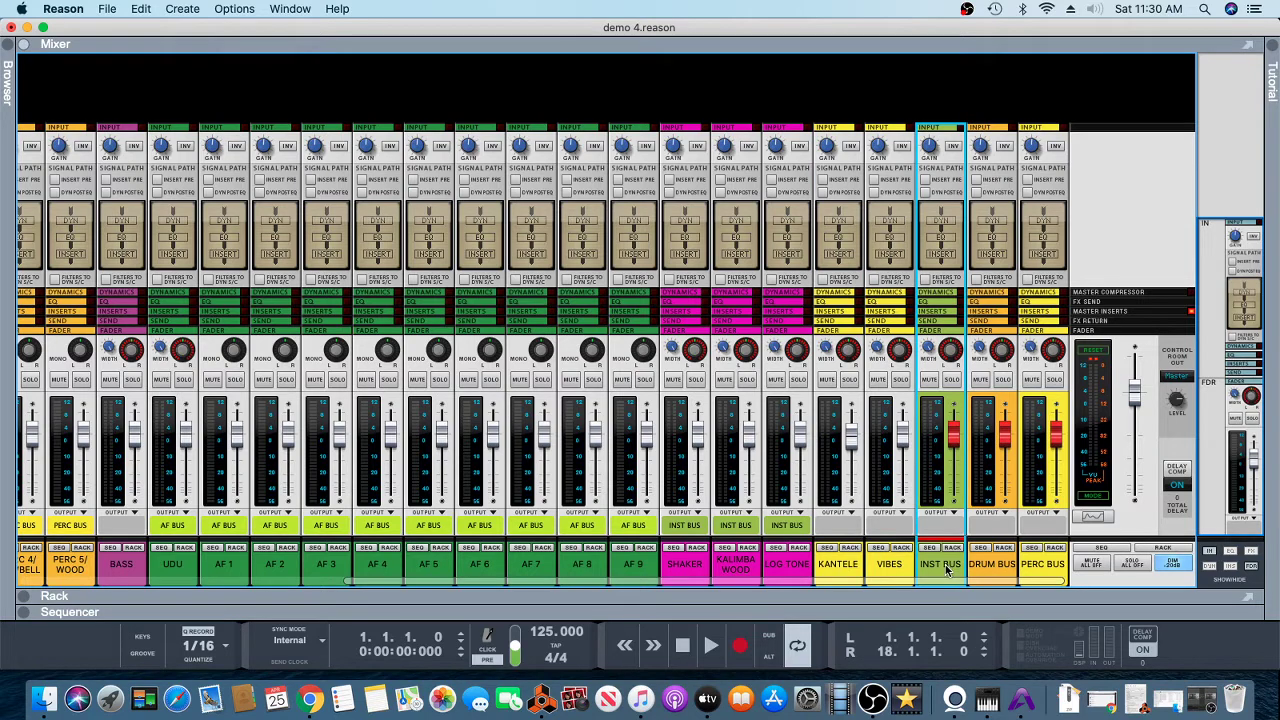
pyautogui.keyDown('shift'); pyautogui.click(987, 570); pyautogui.keyUp('shift')
pyautogui.keyDown('shift'); pyautogui.click(1044, 574); pyautogui.keyUp('shift')
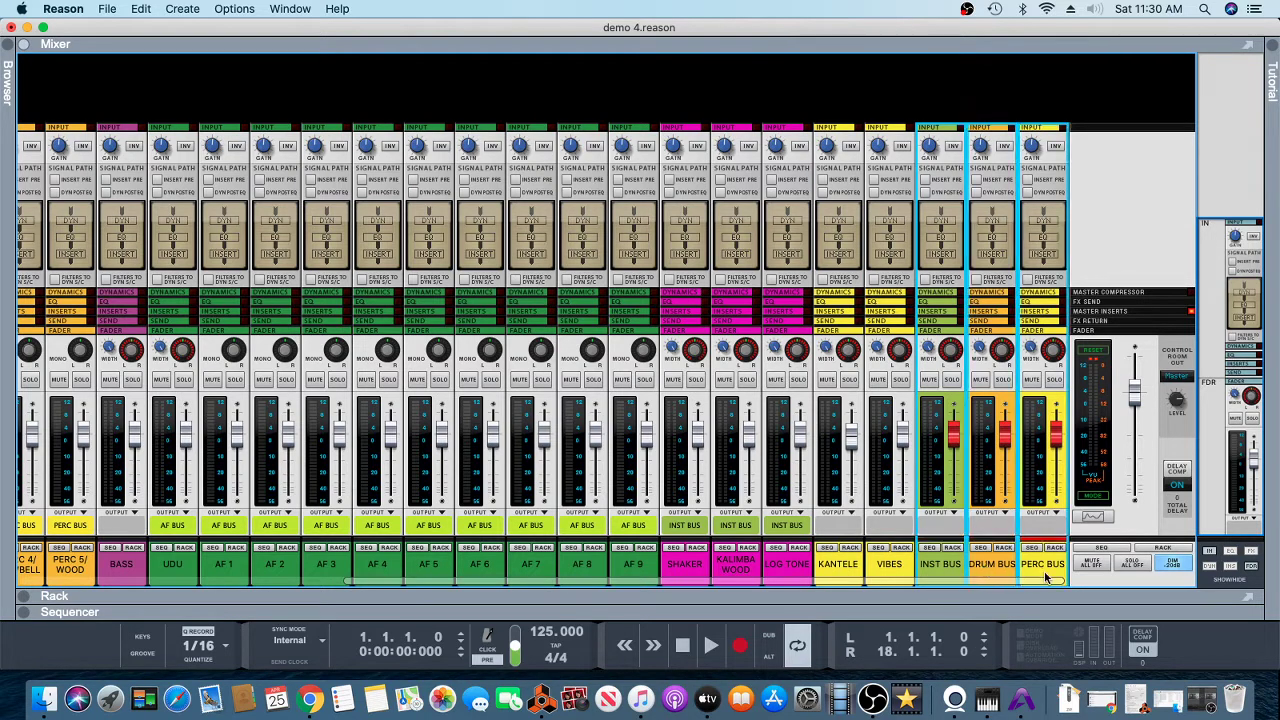
pyautogui.rightClick(1047, 577)
pyautogui.moveTo(1078, 599)
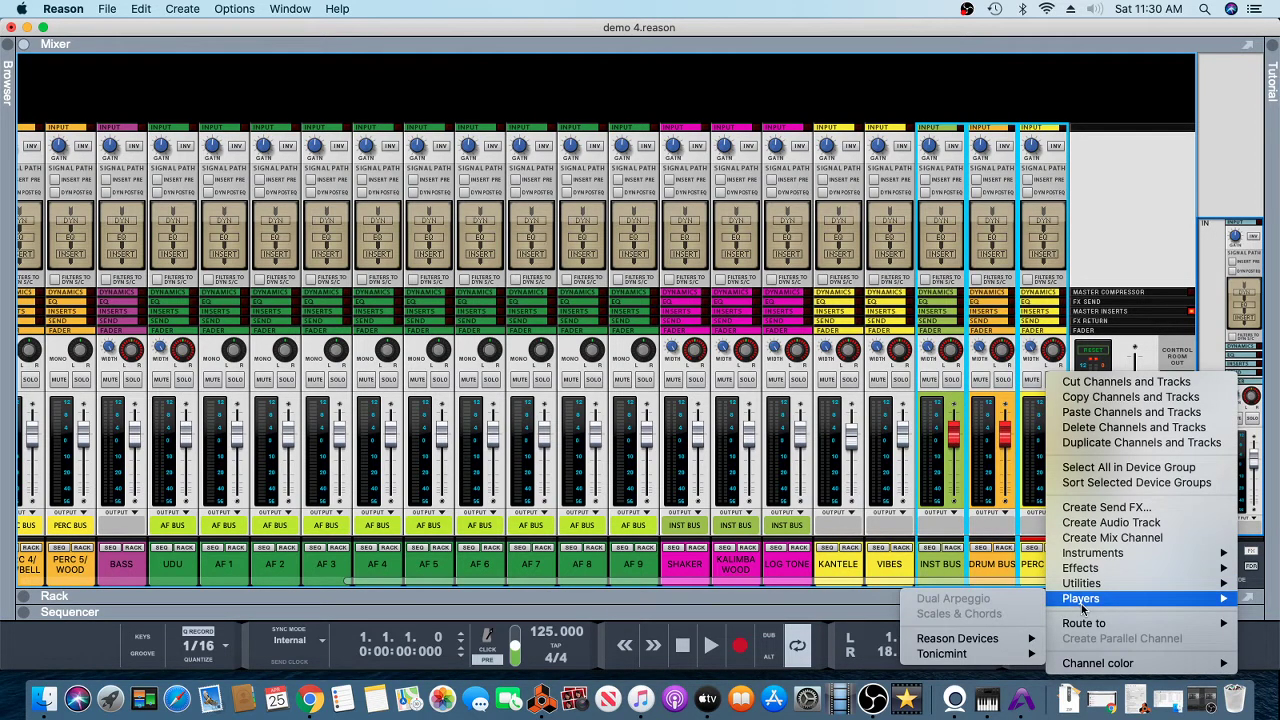
pyautogui.moveTo(1081, 628)
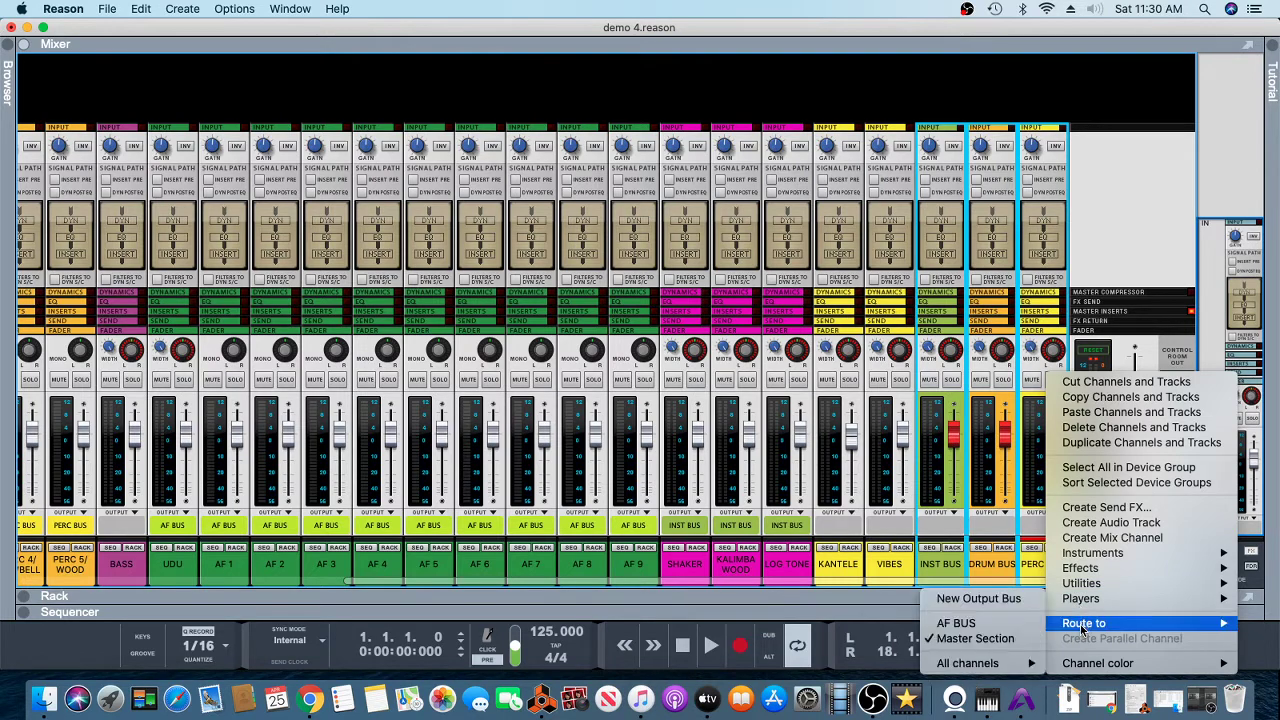
pyautogui.moveTo(1093, 665)
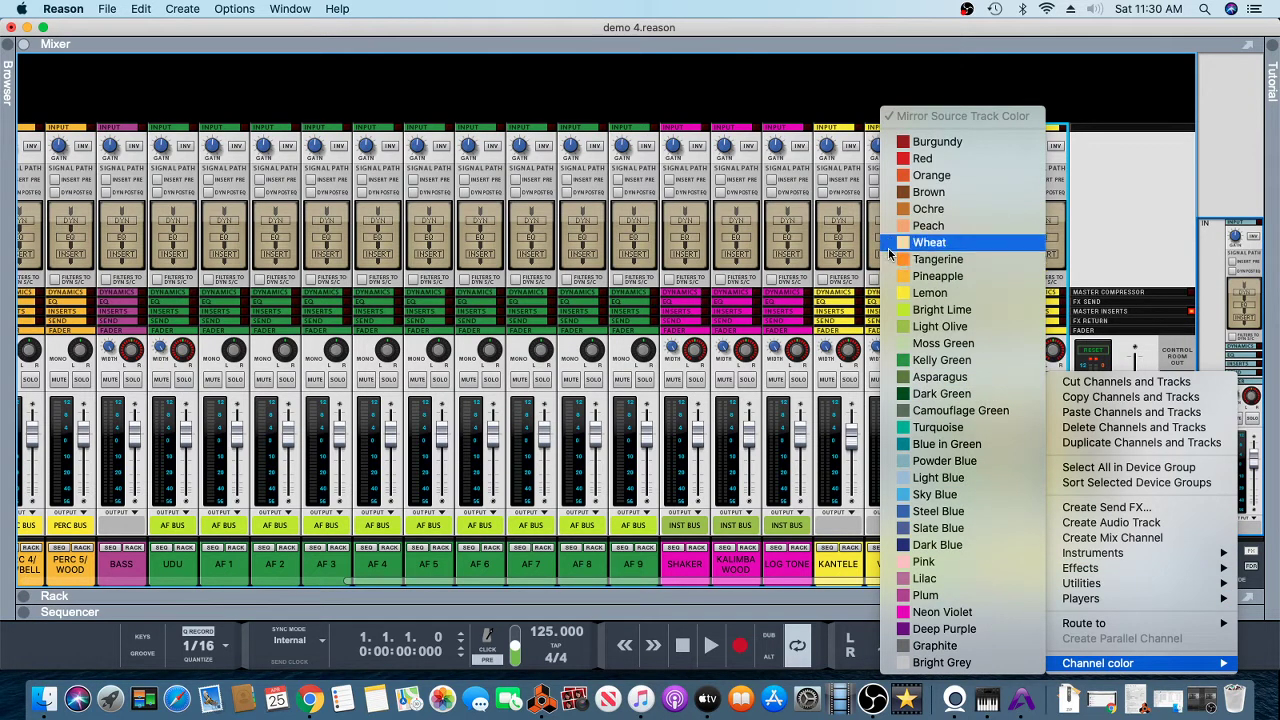
pyautogui.click(904, 178)
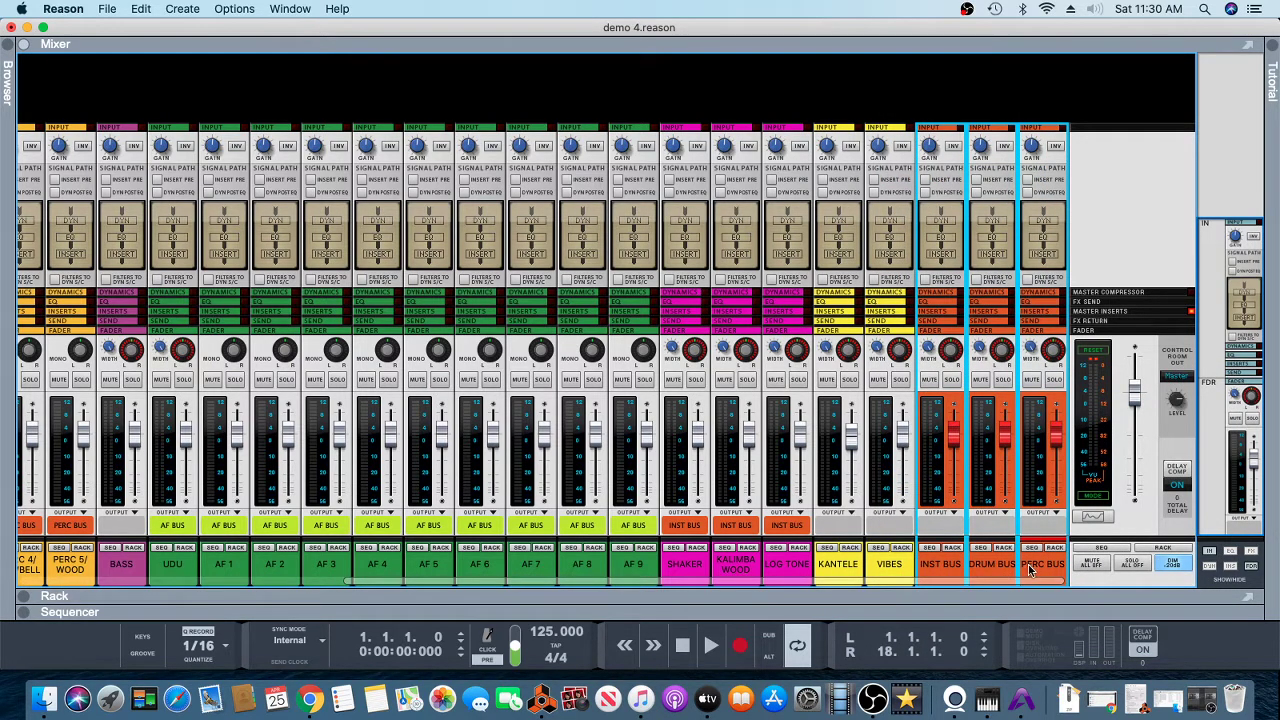
# Step: Move AF BUS from the start of the mixer to between Vibes and INST BUS
pyautogui.click(840, 576)
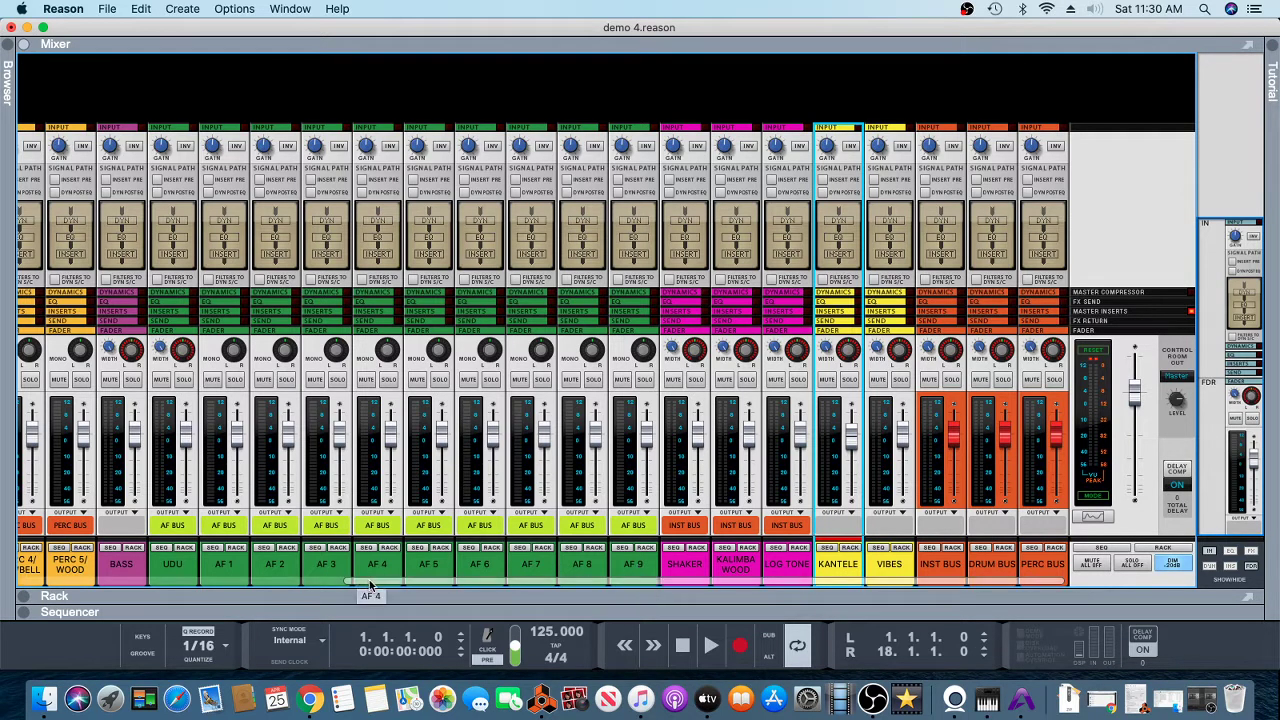
pyautogui.hscroll(-5, 367, 587)
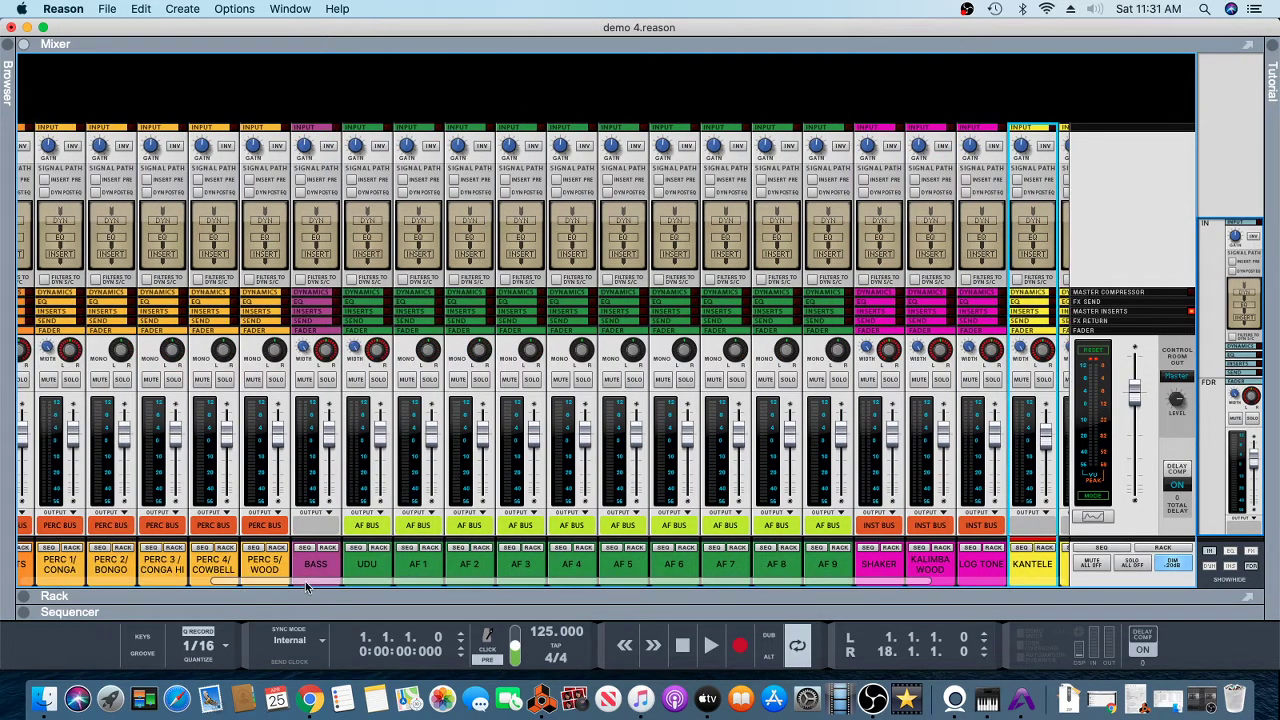
pyautogui.hscroll(-4, 249, 588)
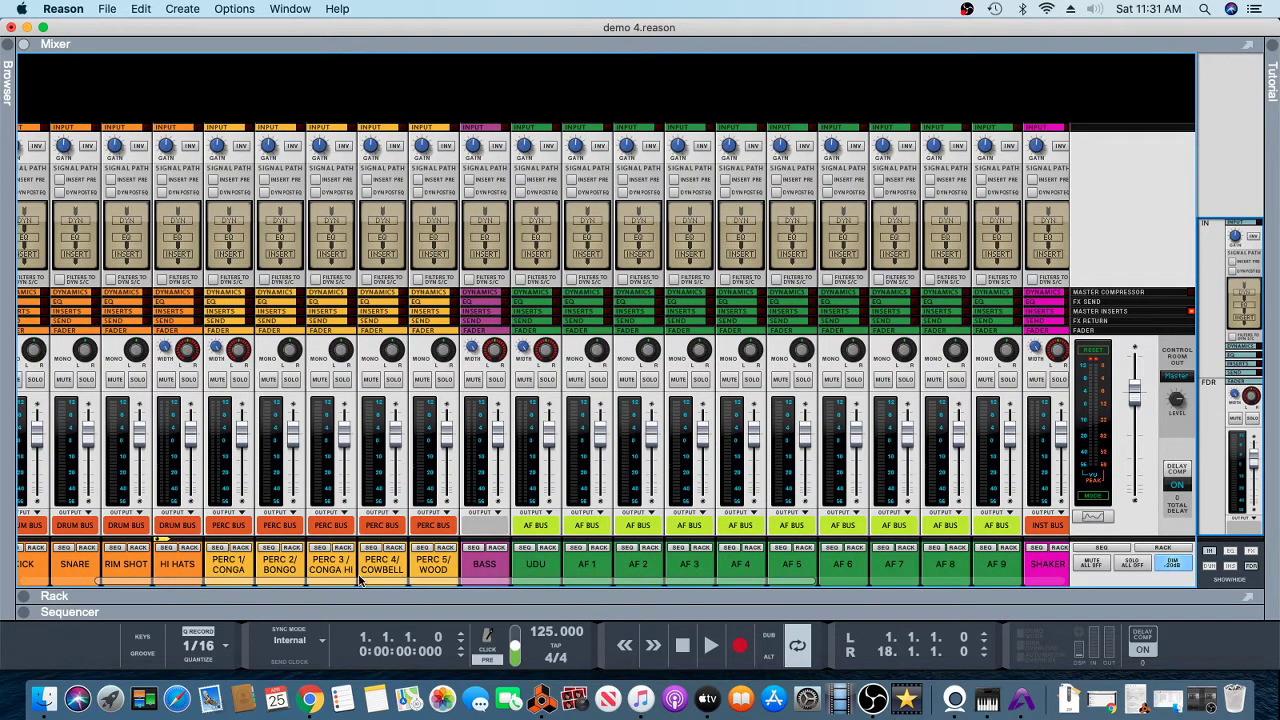
pyautogui.hscroll(-1, 200, 588)
pyautogui.hscroll(-1, 164, 588)
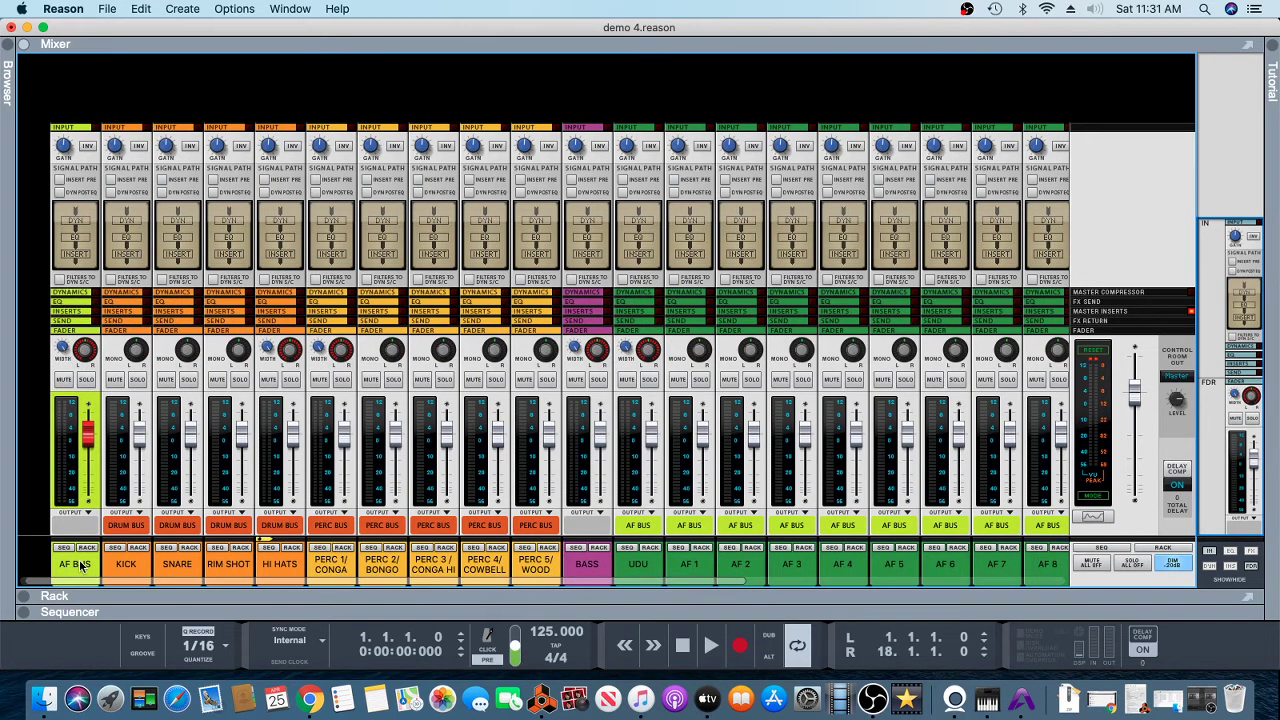
pyautogui.moveTo(85, 566)
pyautogui.mouseDown()
pyautogui.moveTo(1062, 572)
pyautogui.moveTo(1015, 556)
pyautogui.moveTo(953, 560)
pyautogui.mouseUp()
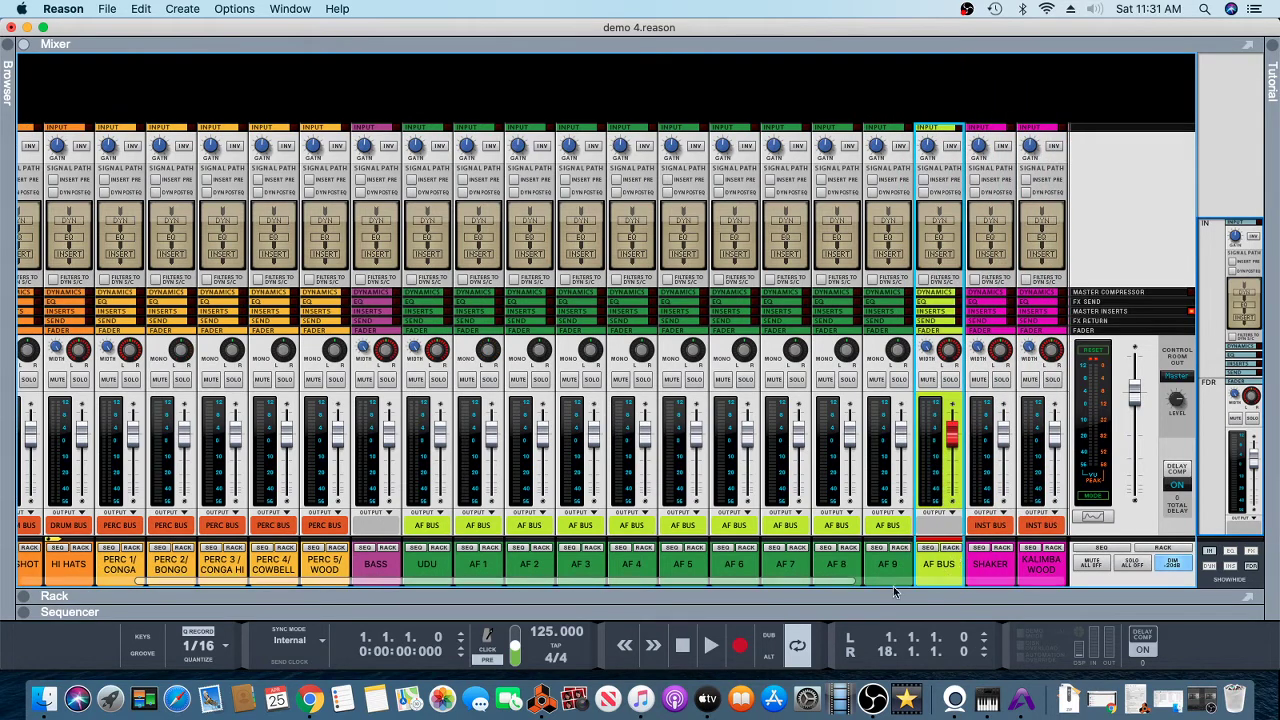
pyautogui.hscroll(6, 757, 585)
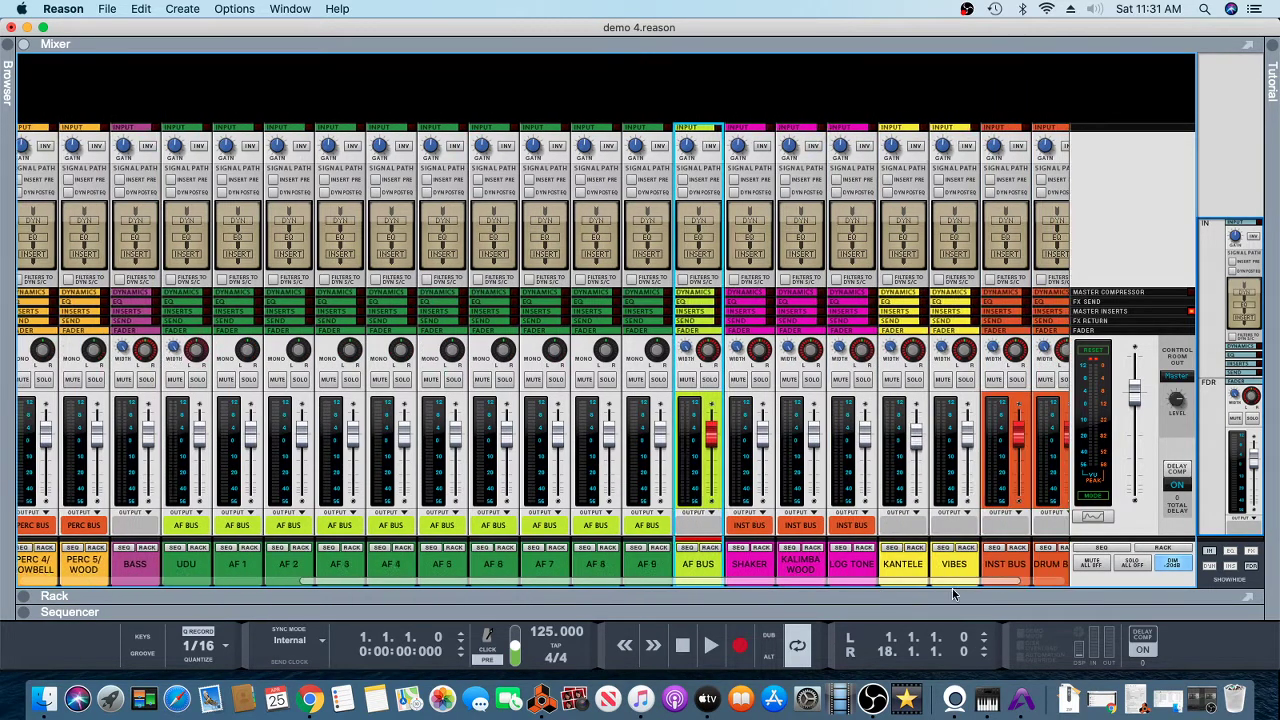
pyautogui.moveTo(632, 566); pyautogui.dragTo(903, 560)
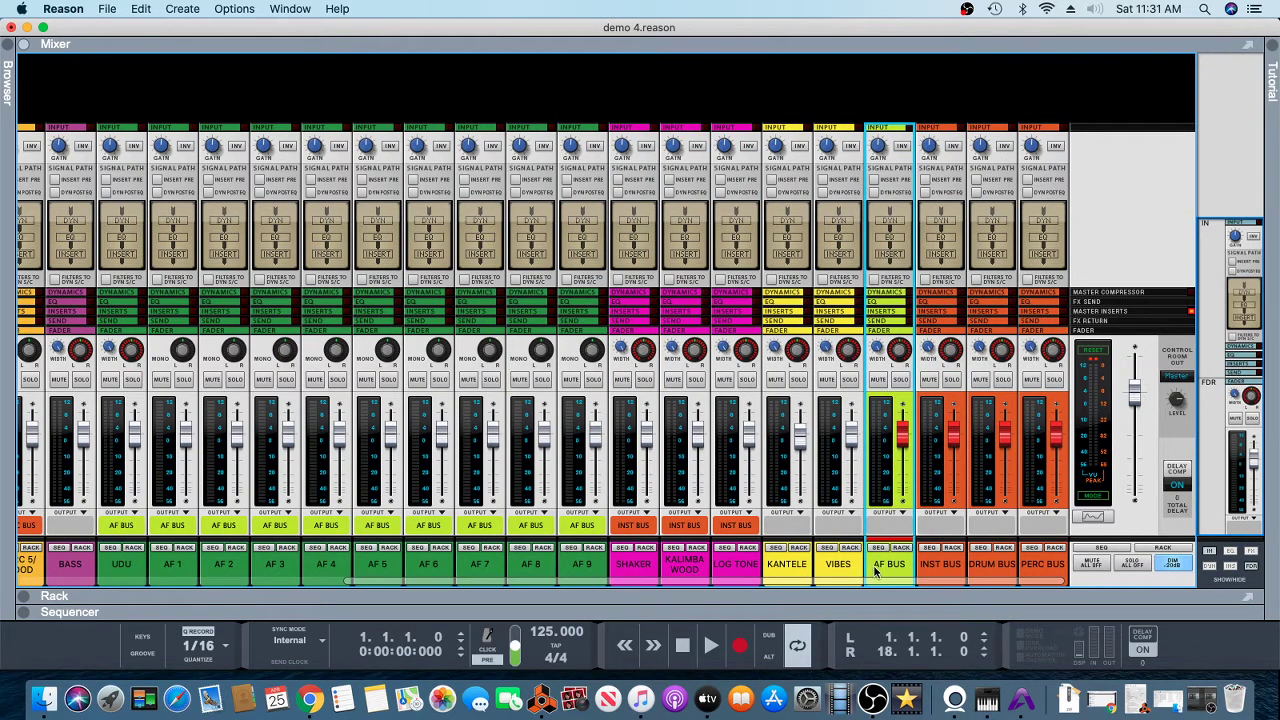
# Step: Set the channel color of AF BUS to Orange to match the other buses
pyautogui.rightClick(876, 572)
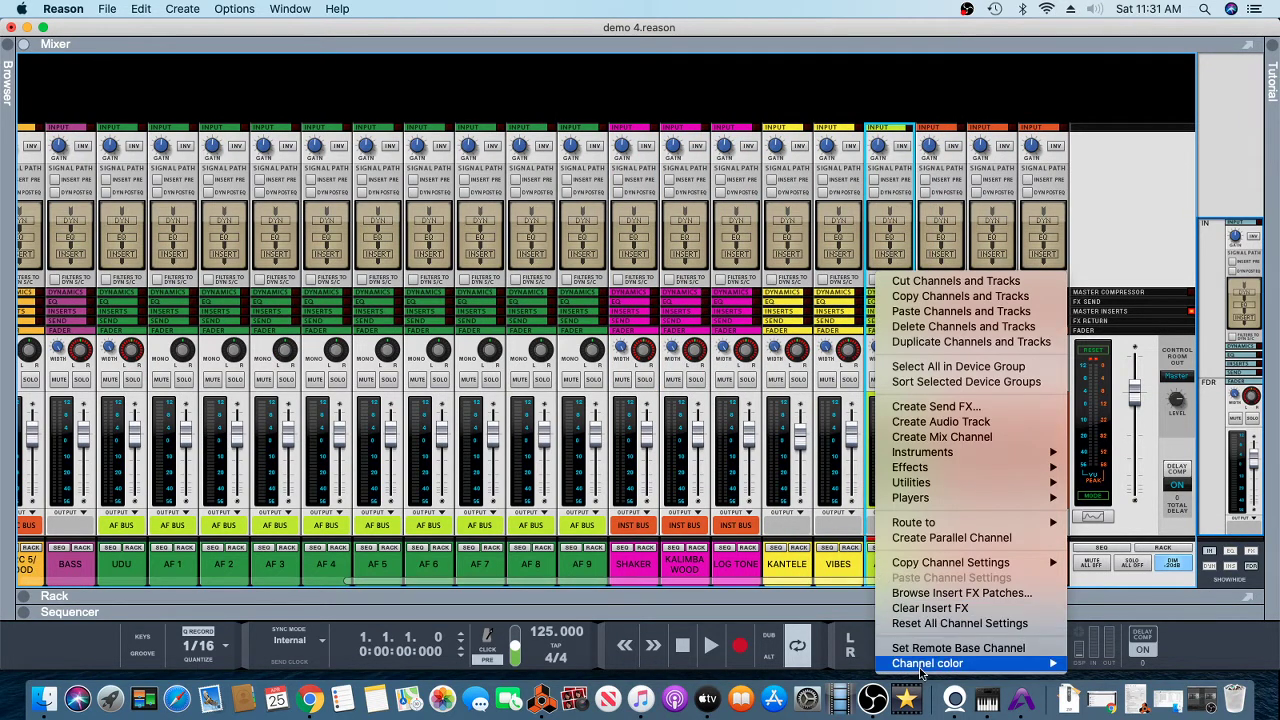
pyautogui.moveTo(922, 668)
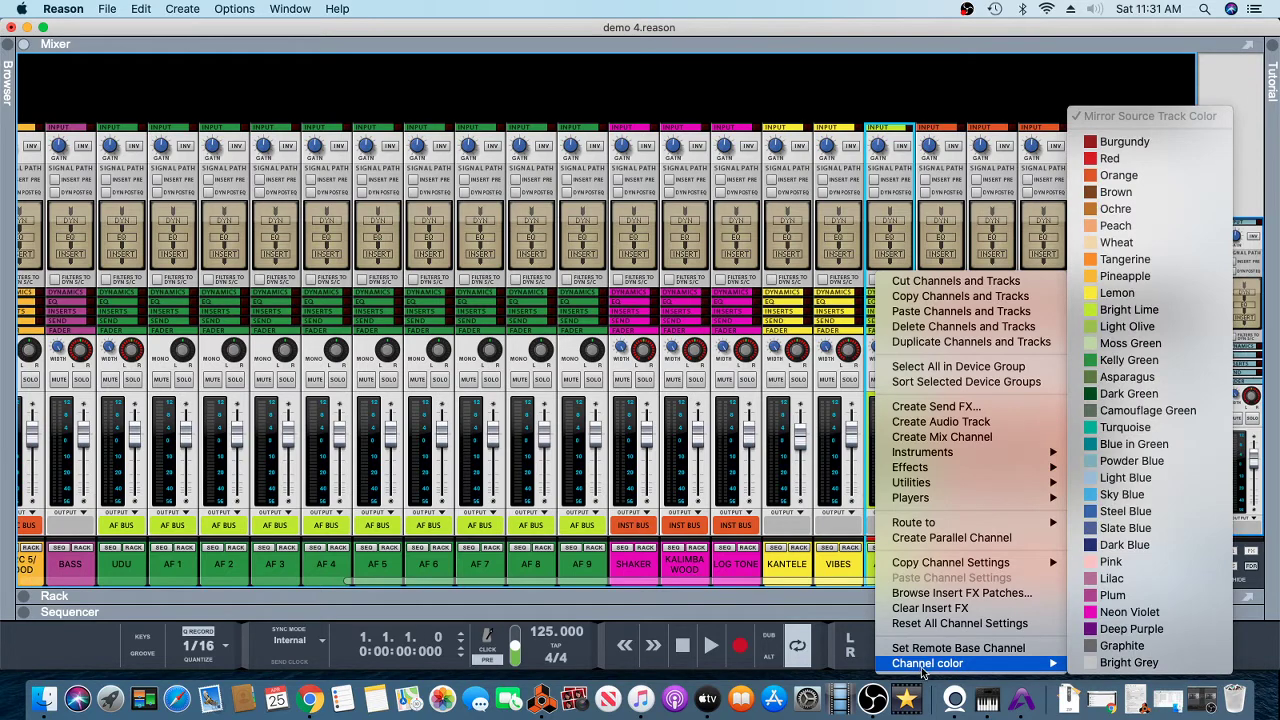
pyautogui.click(1100, 175)
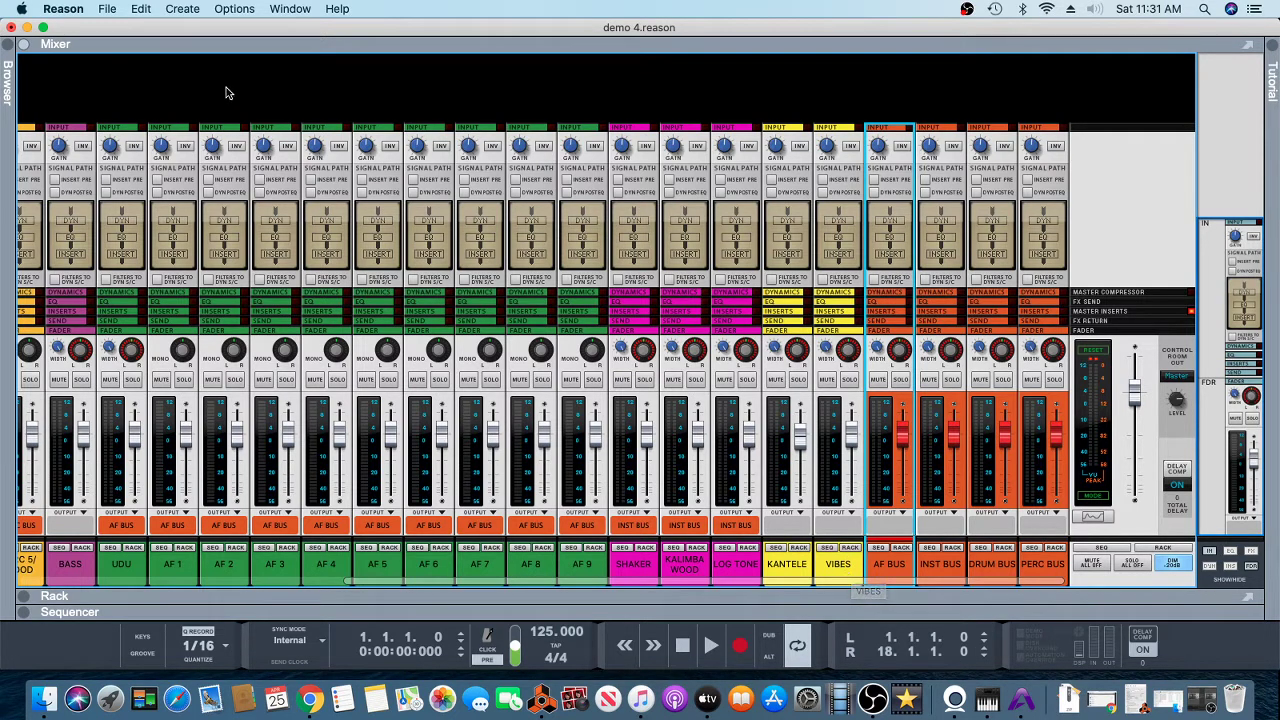
# Step: Create a new mix channel after AF BUS and look at the output routing options of Vibes
pyautogui.click(195, 12)
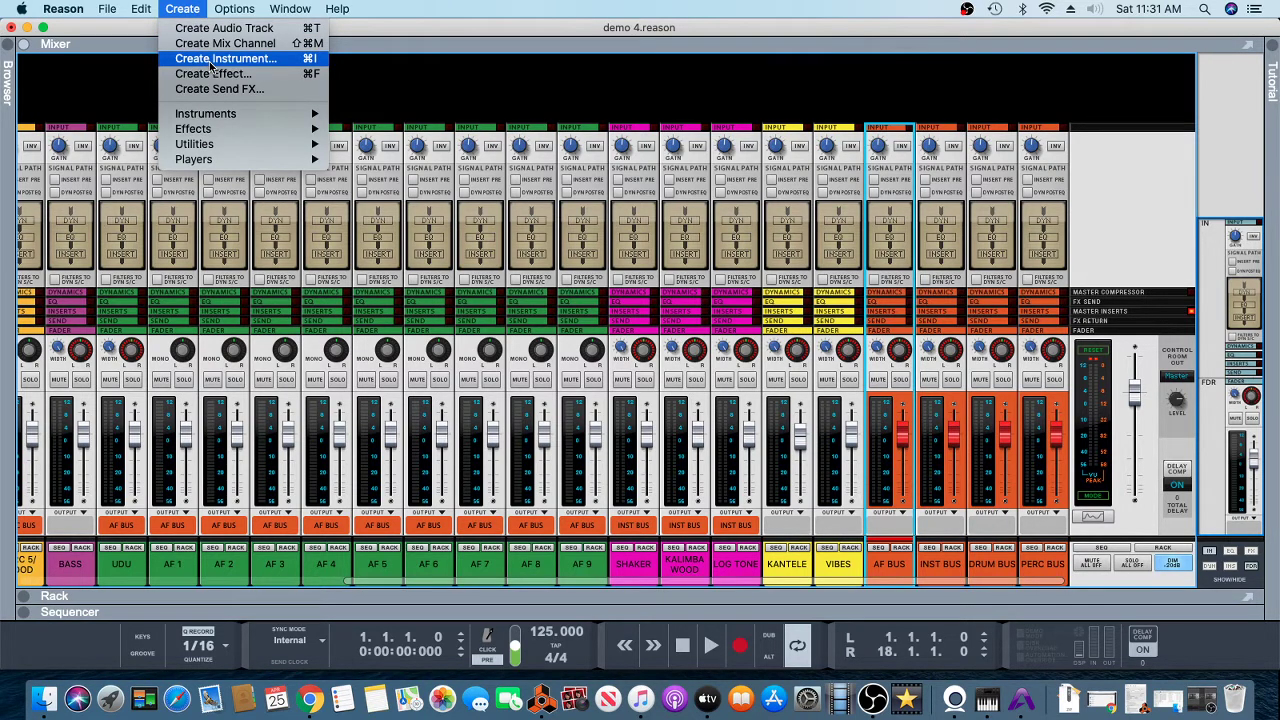
pyautogui.click(216, 52)
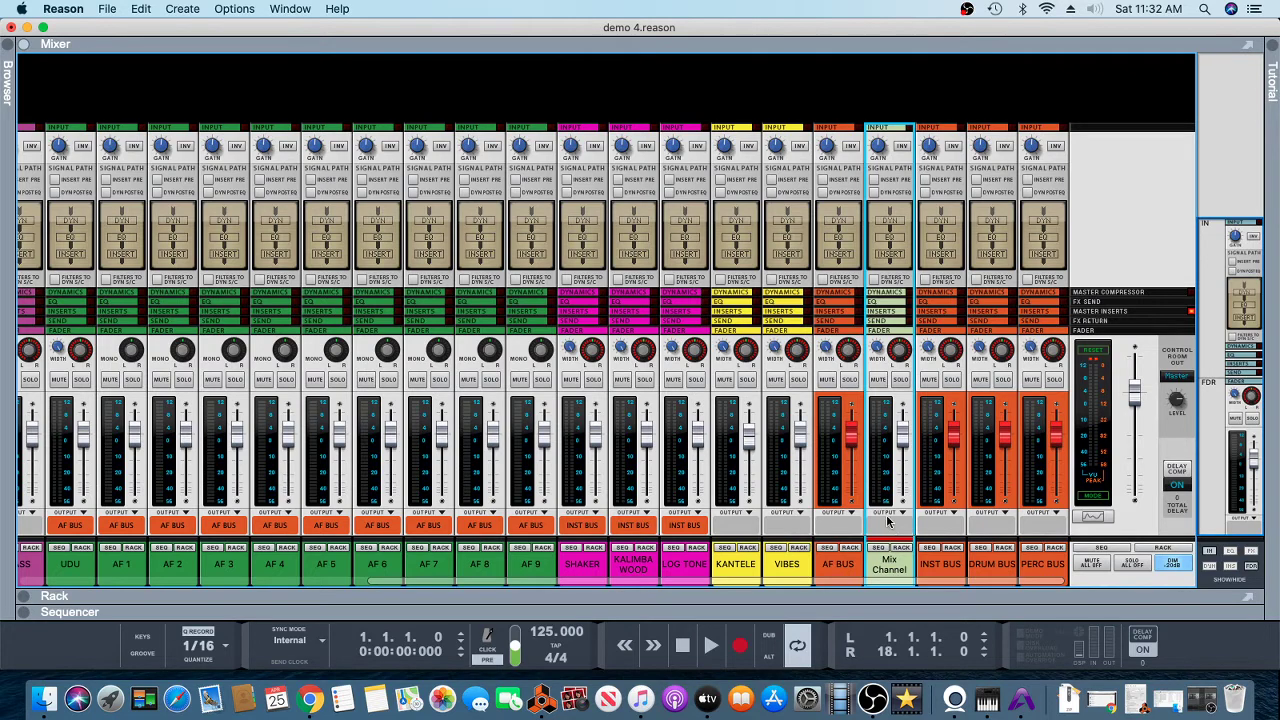
pyautogui.rightClick(796, 572)
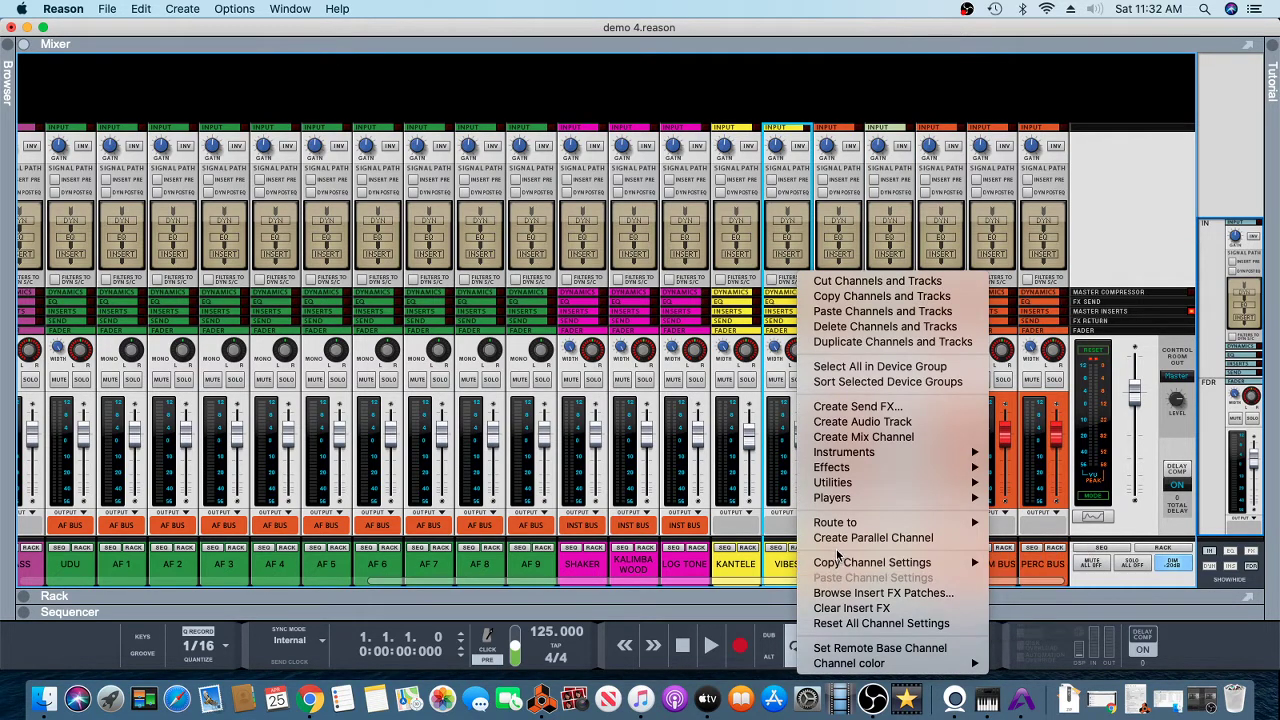
pyautogui.moveTo(838, 526)
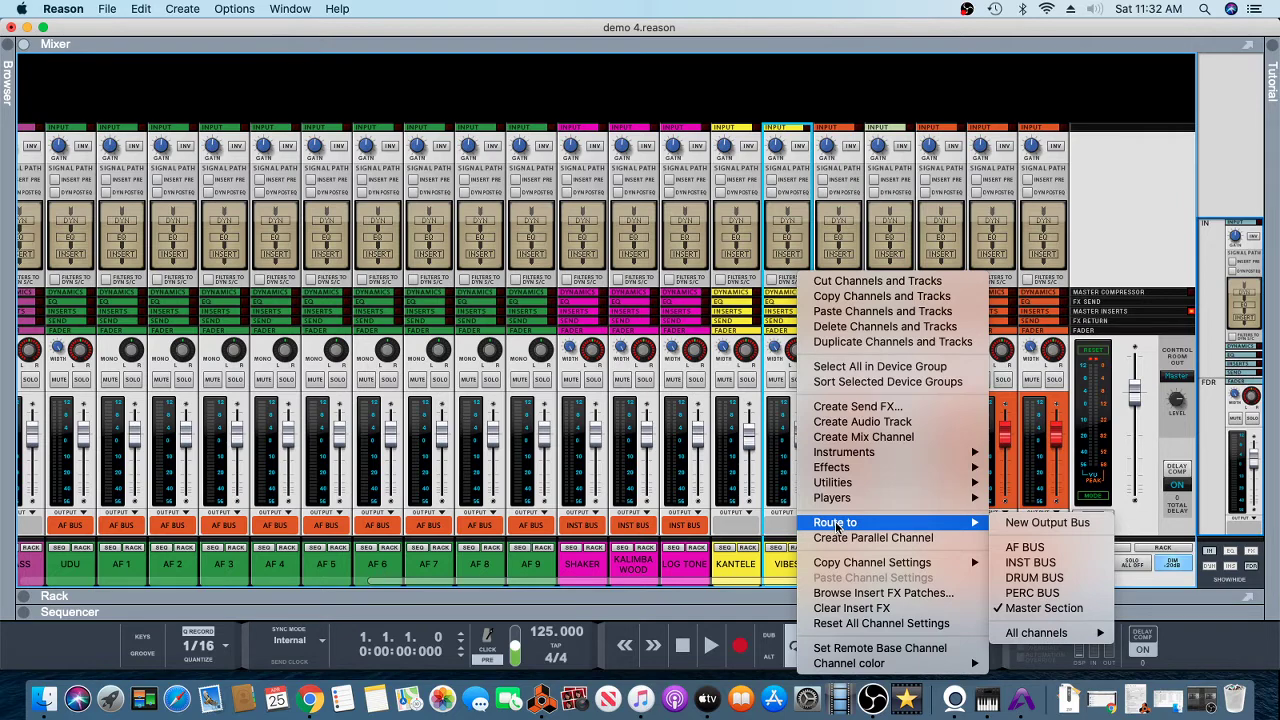
pyautogui.click(748, 531)
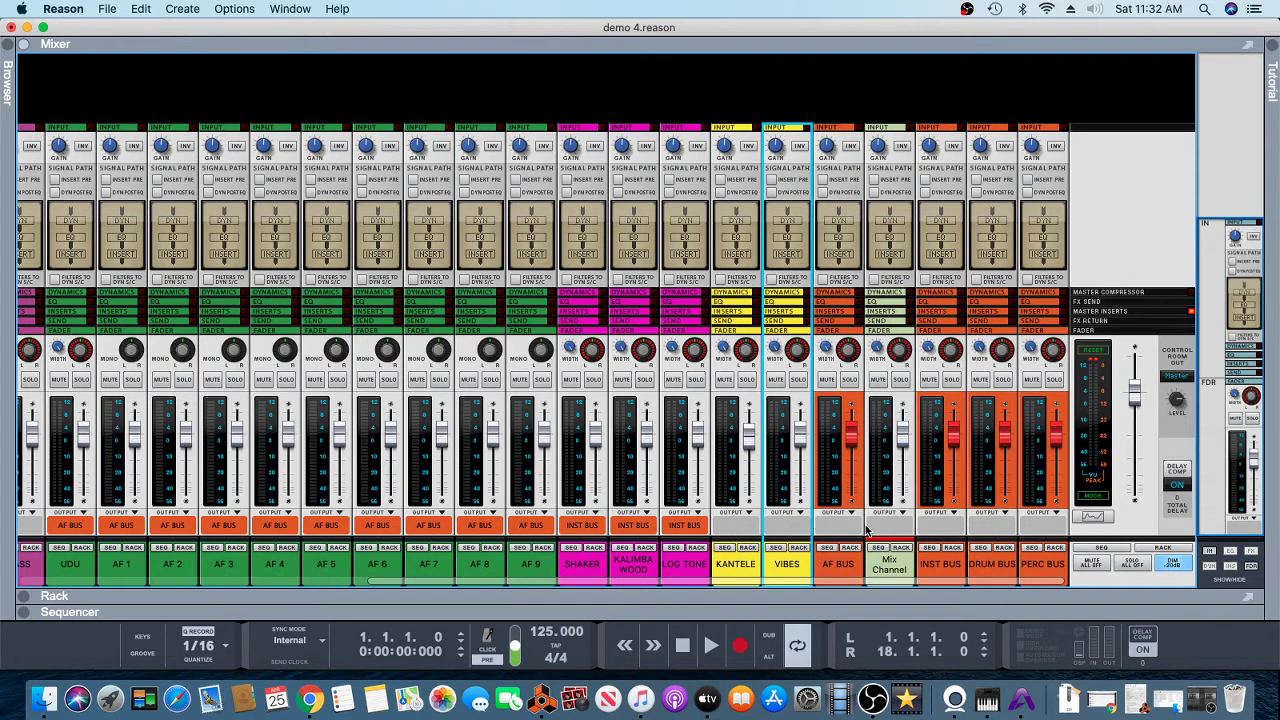
# Step: Delete the new mix channel between AF BUS and INST BUS
pyautogui.click(899, 572)
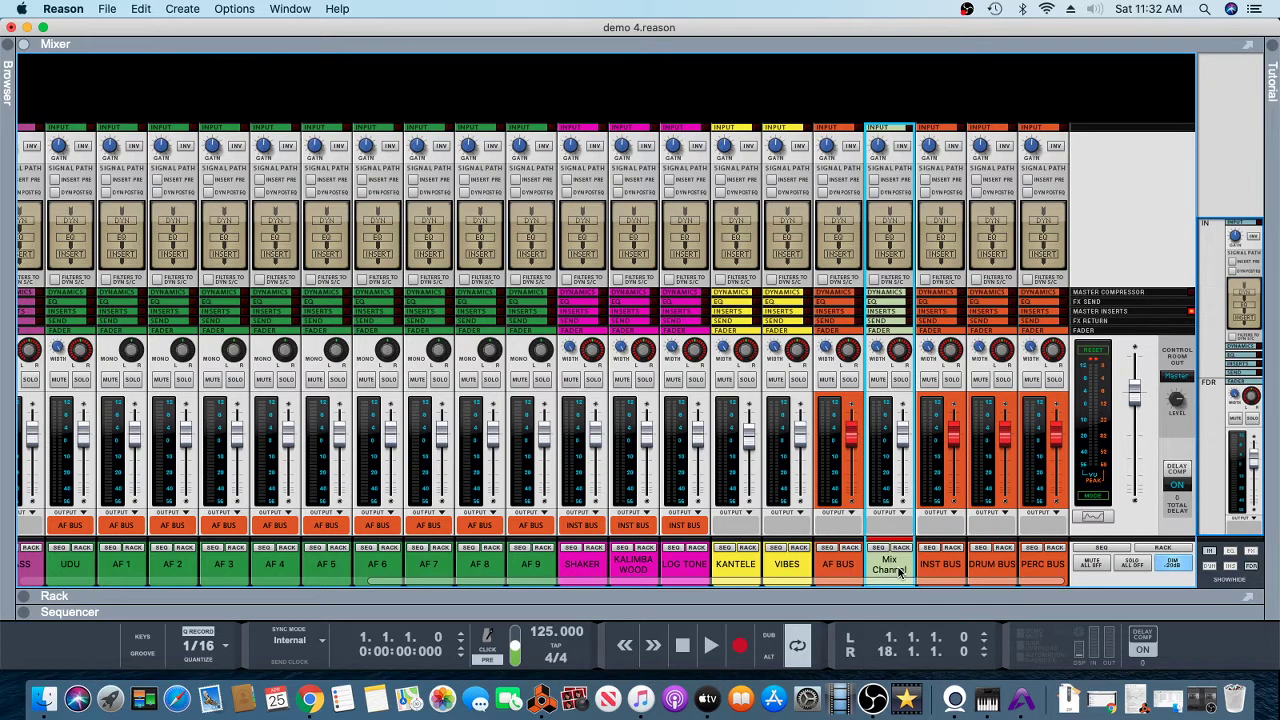
pyautogui.rightClick(899, 572)
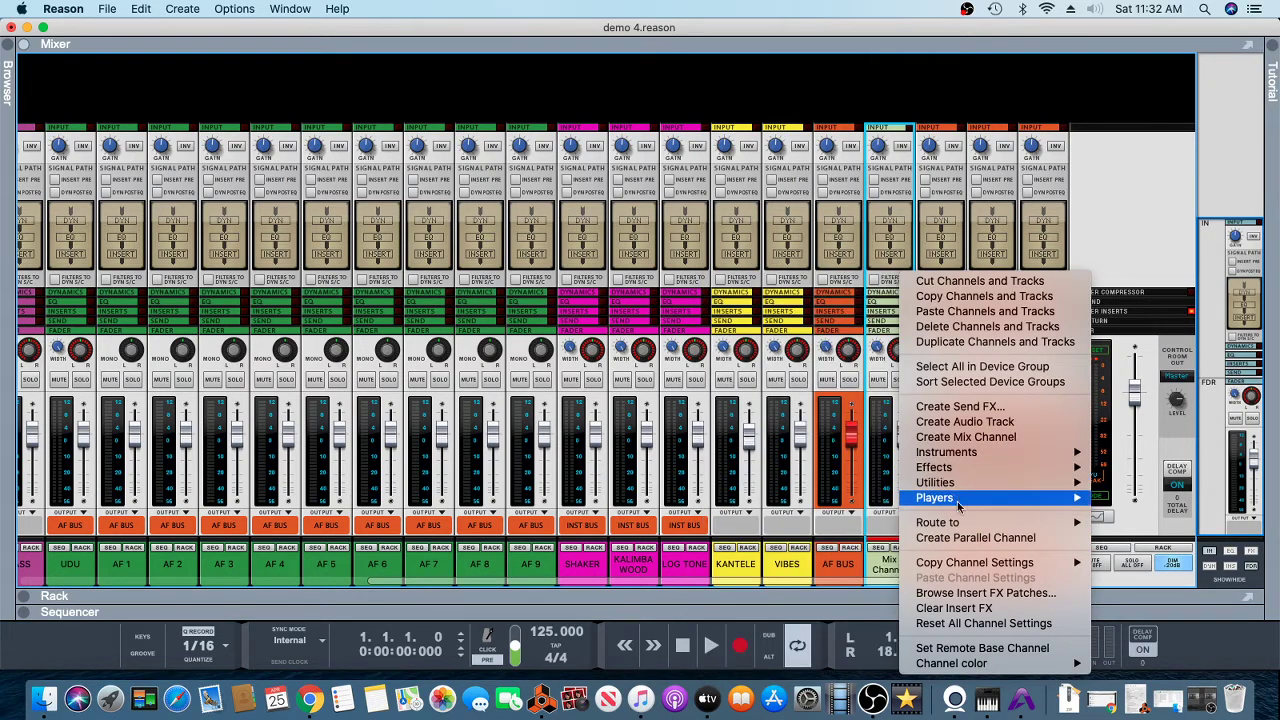
pyautogui.rightClick(878, 575)
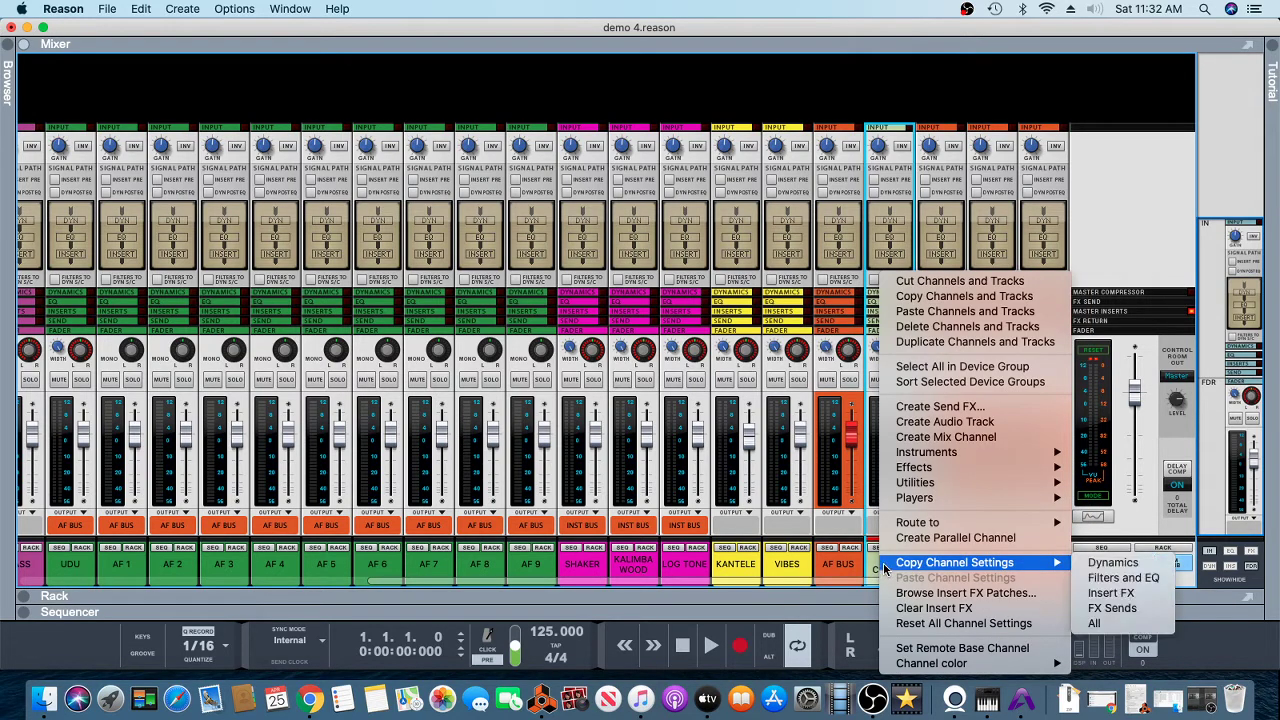
pyautogui.click(913, 327)
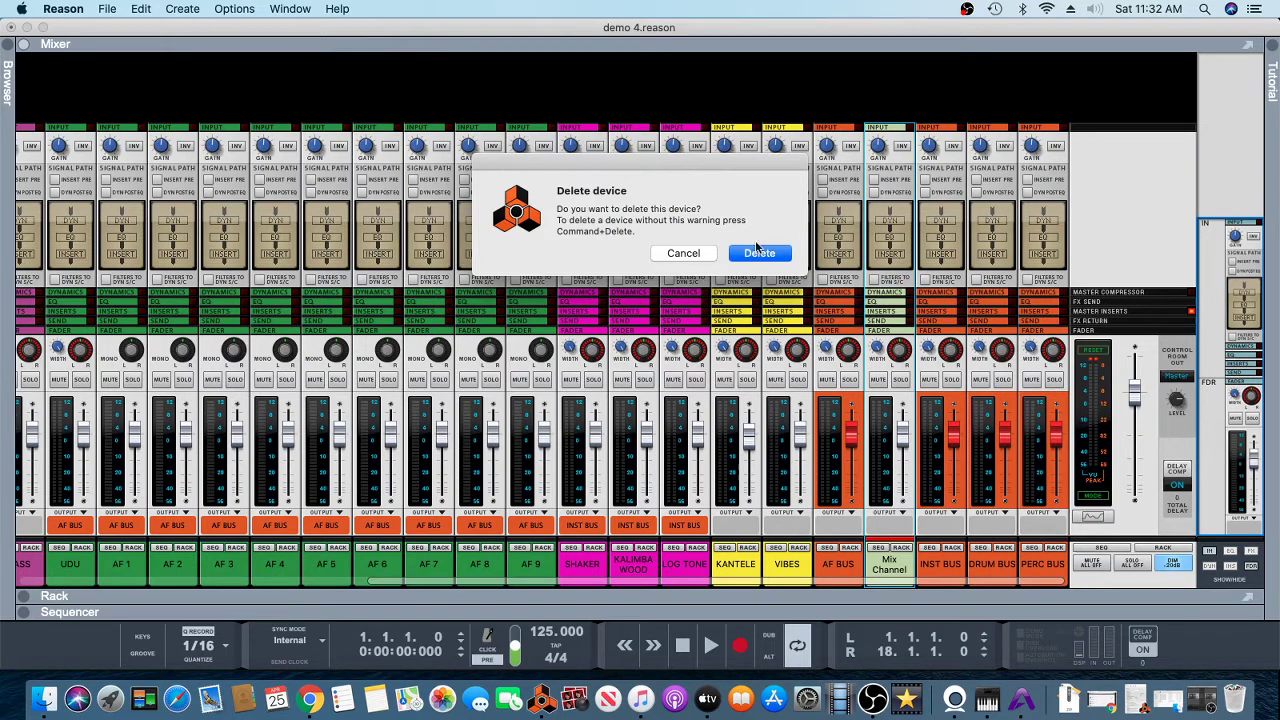
pyautogui.click(757, 250)
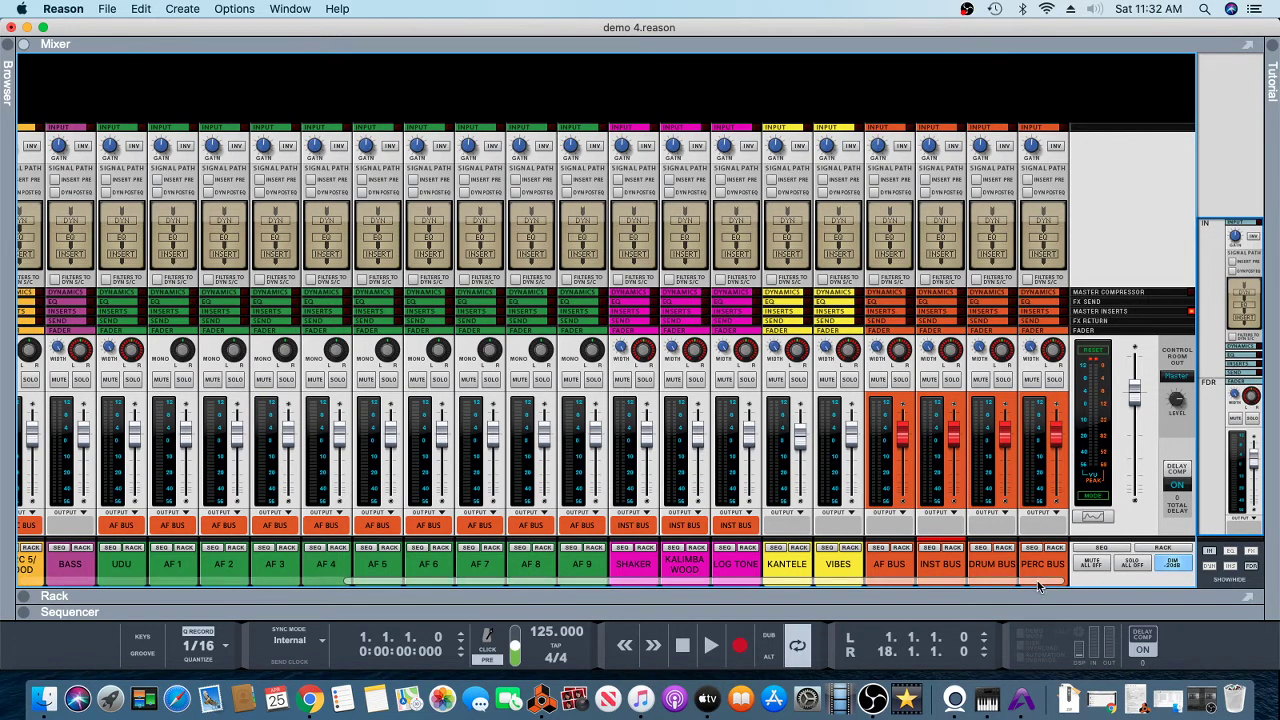
# Step: Start playback of the song and solo the Kick channel
pyautogui.click(988, 587)
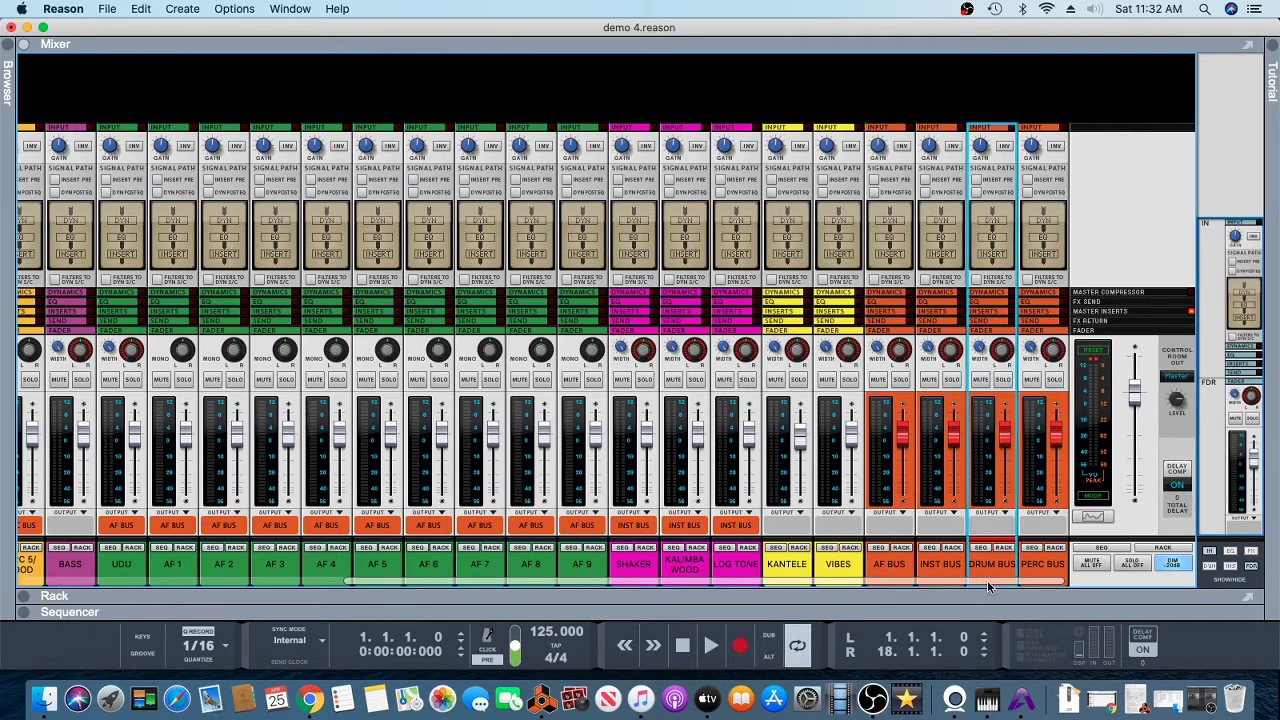
pyautogui.click(1048, 585)
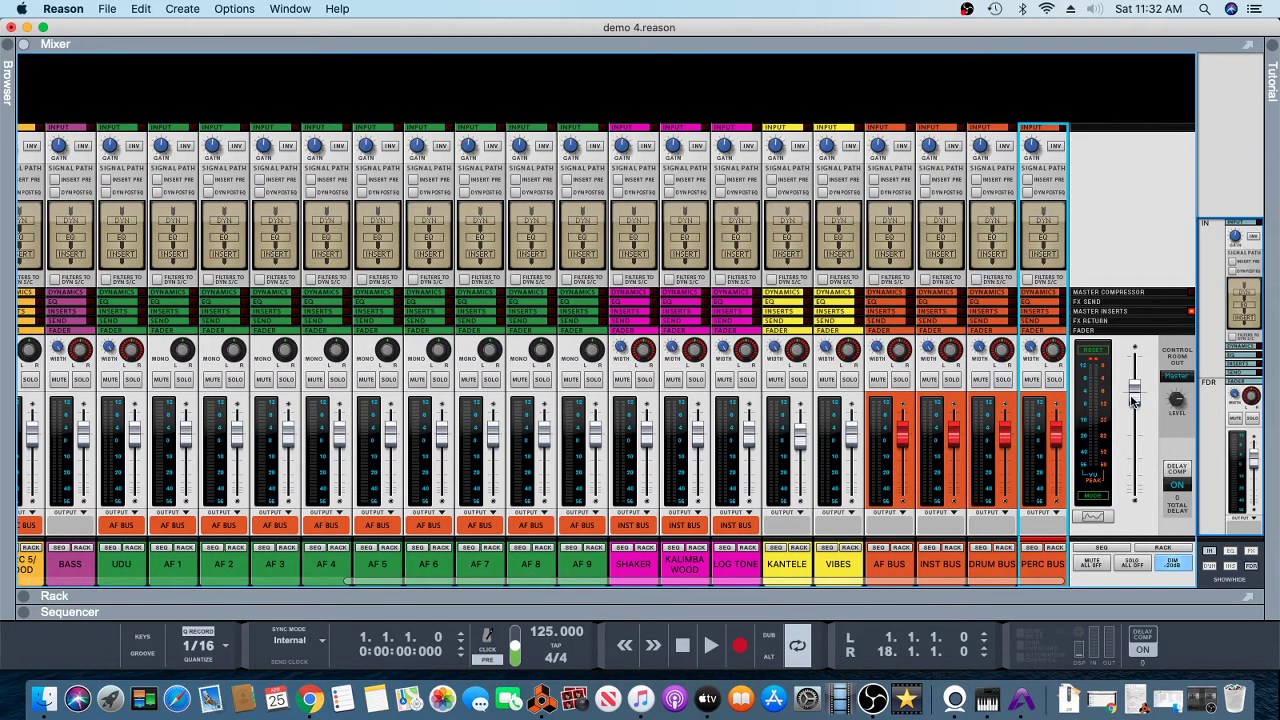
pyautogui.moveTo(1134, 399)
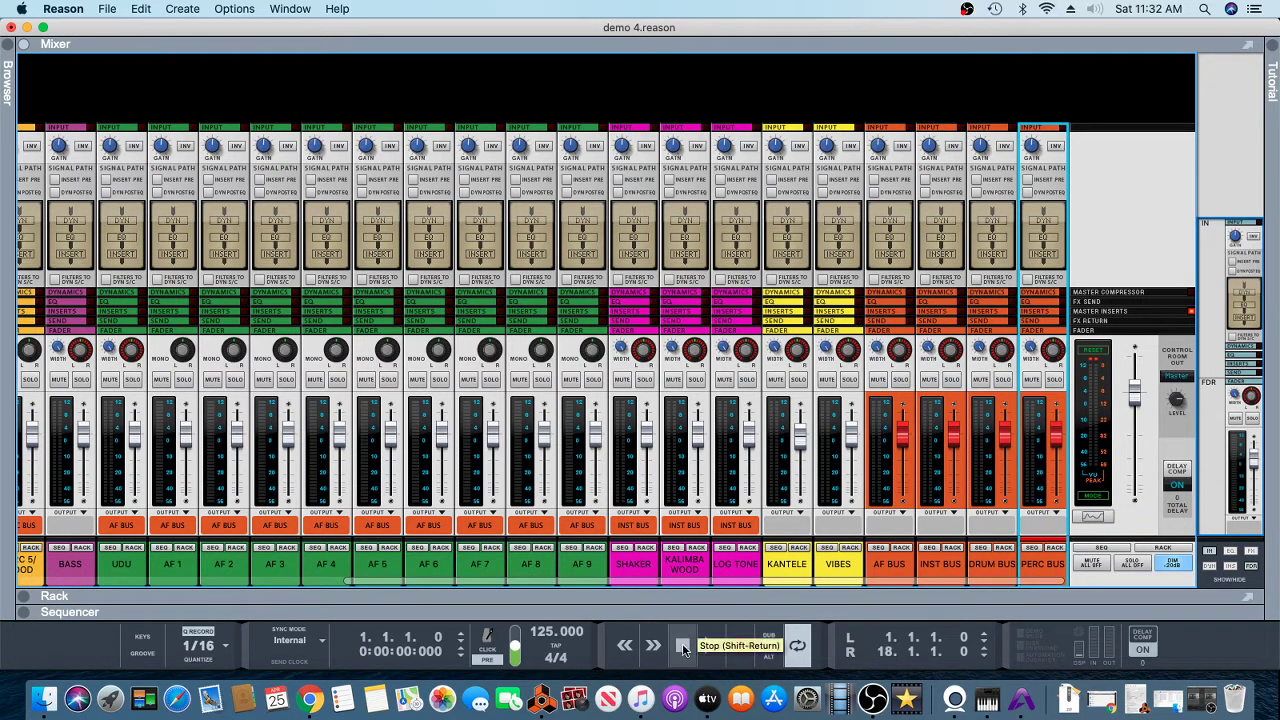
pyautogui.click(704, 642)
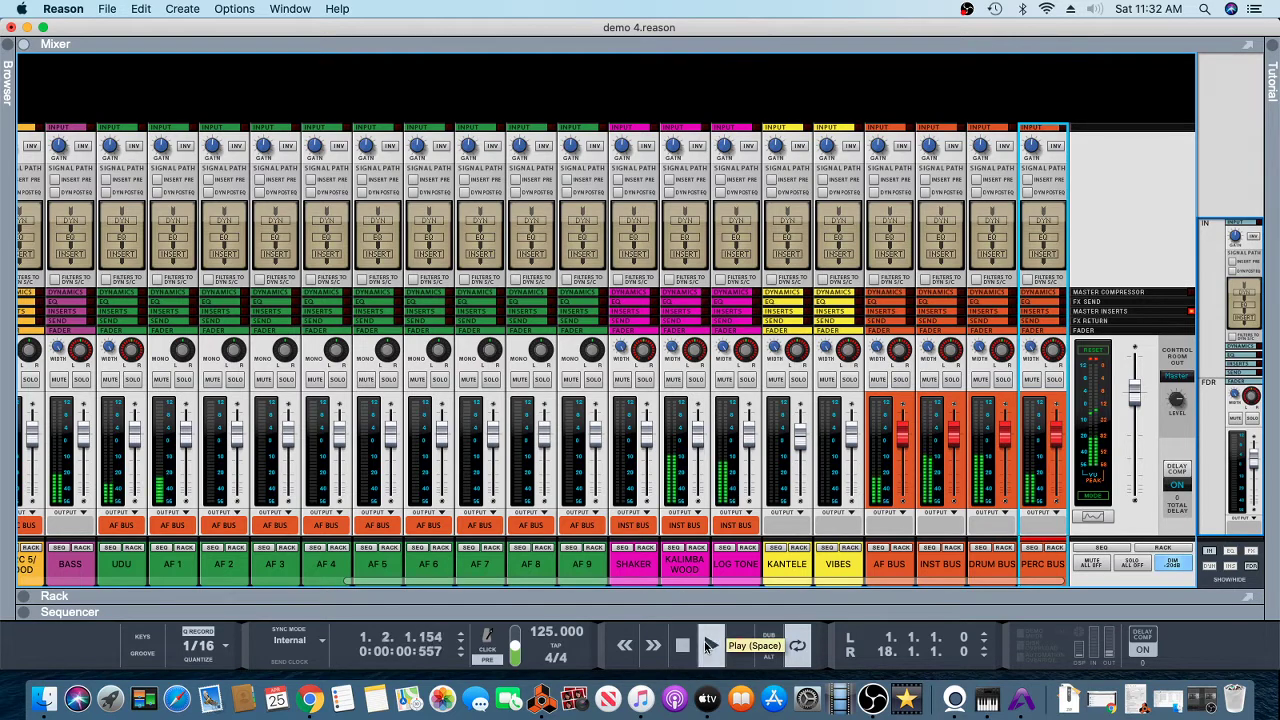
pyautogui.moveTo(649, 578); pyautogui.dragTo(281, 578)
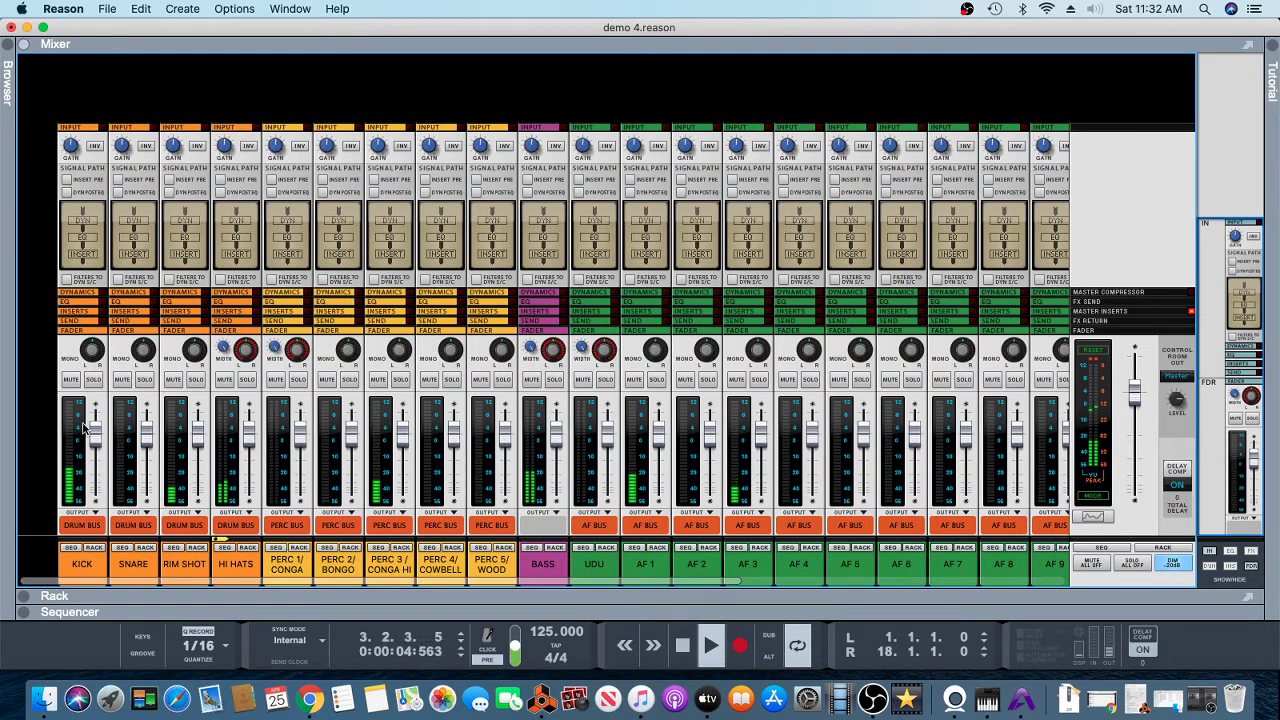
pyautogui.click(93, 380)
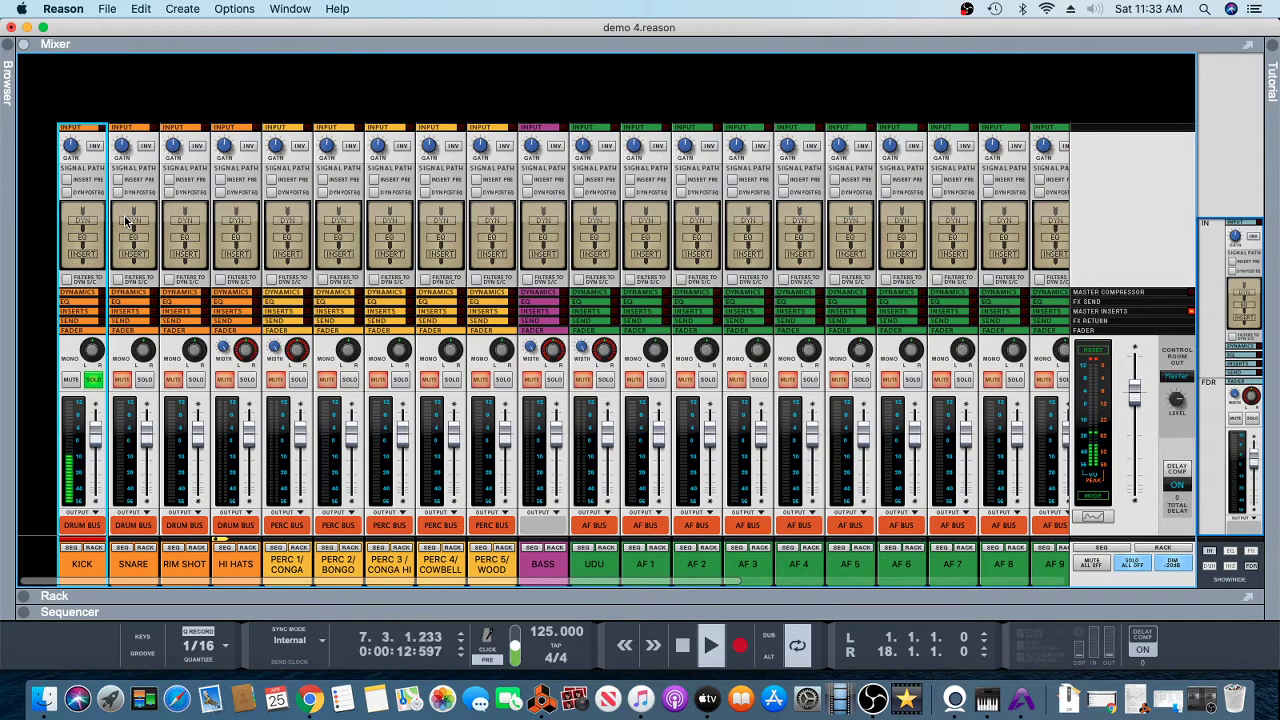
# Step: Raise the level of drum channel 1 on the Redrum in the rack slightly, and return to the mixer
pyautogui.press('F6')
pyautogui.scroll(15, 190, 300)
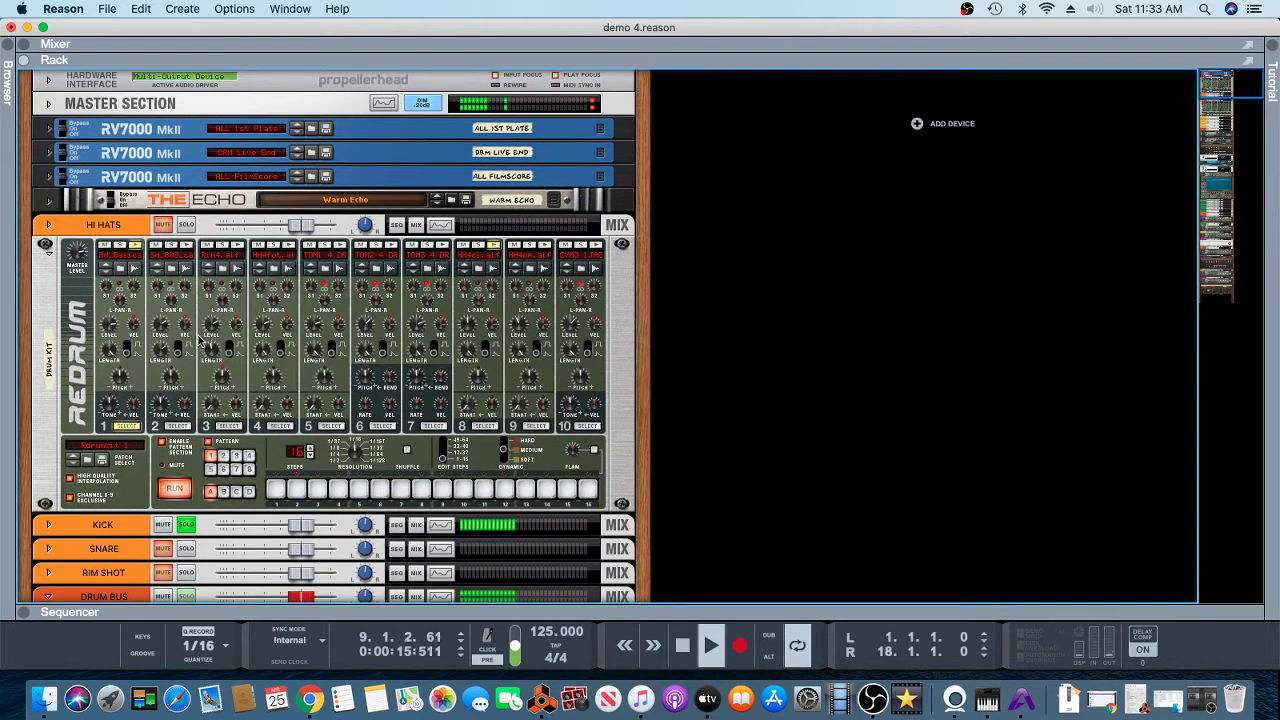
pyautogui.click(108, 326)
pyautogui.moveTo(108, 326); pyautogui.dragTo(108, 320)
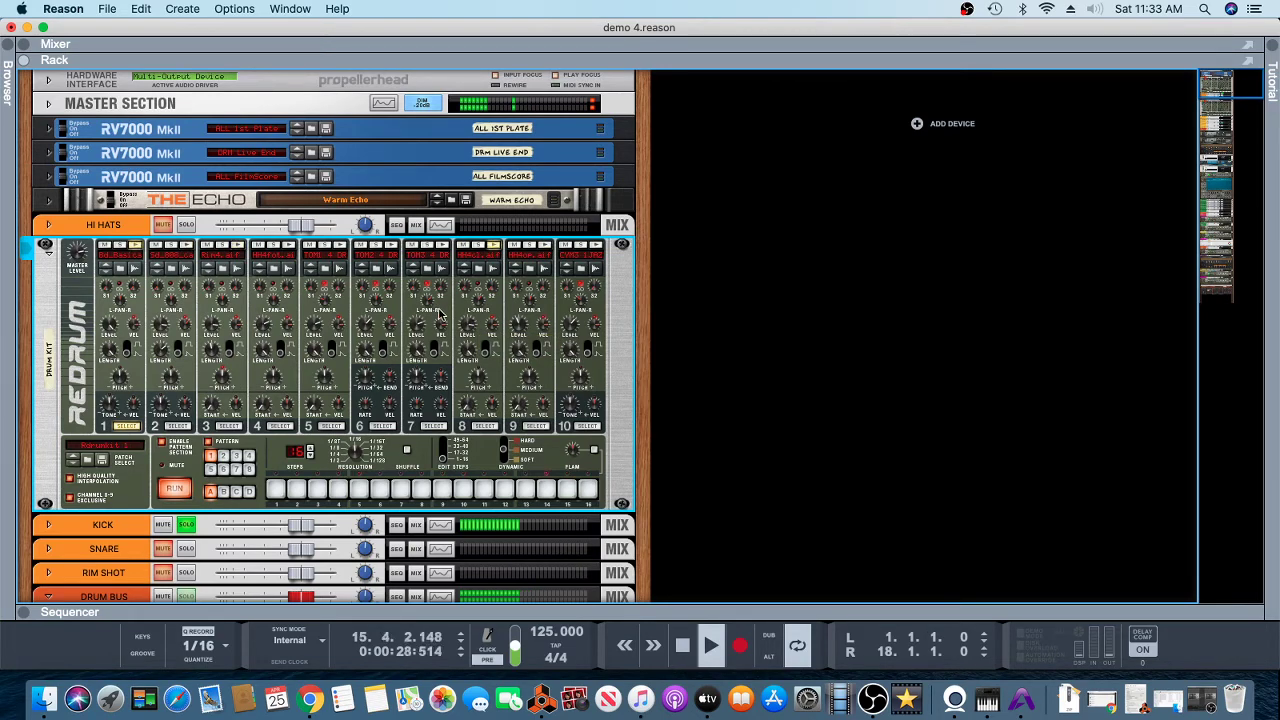
pyautogui.press('F5')
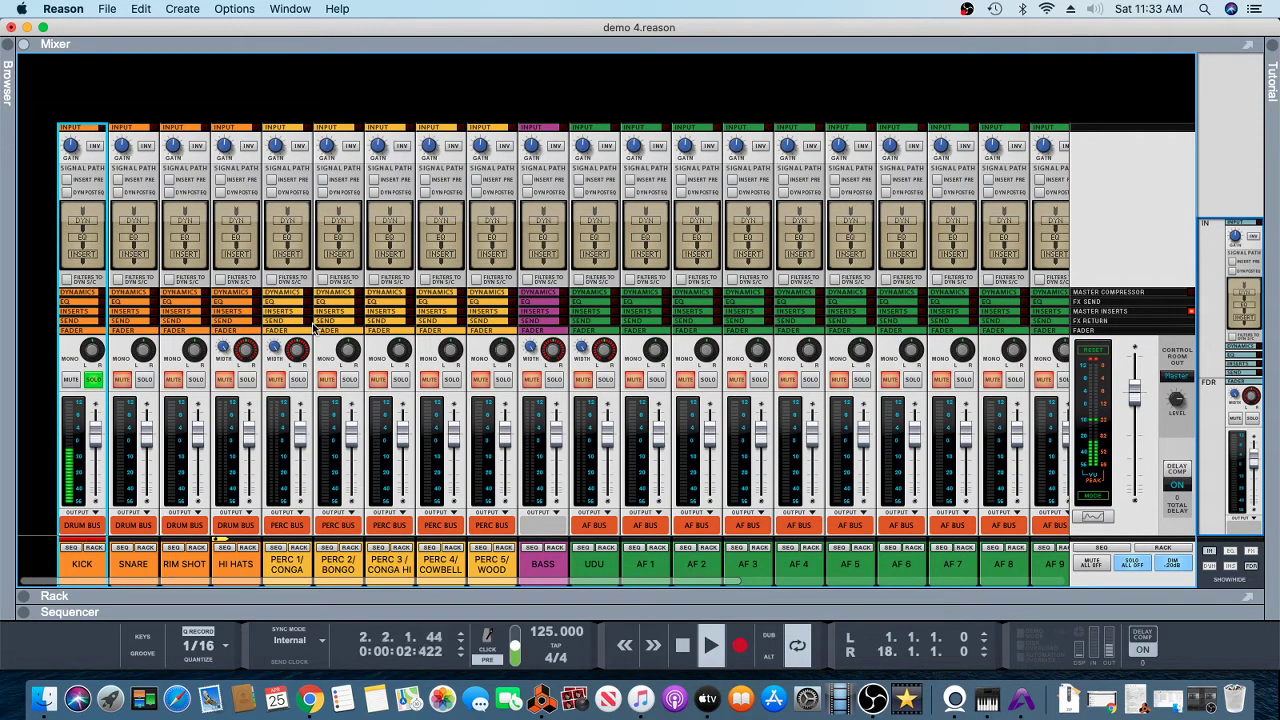
# Step: Solo the Snare channel in place of the Kick and raise the Snare's input gain
pyautogui.click(144, 380)
pyautogui.click(93, 380)
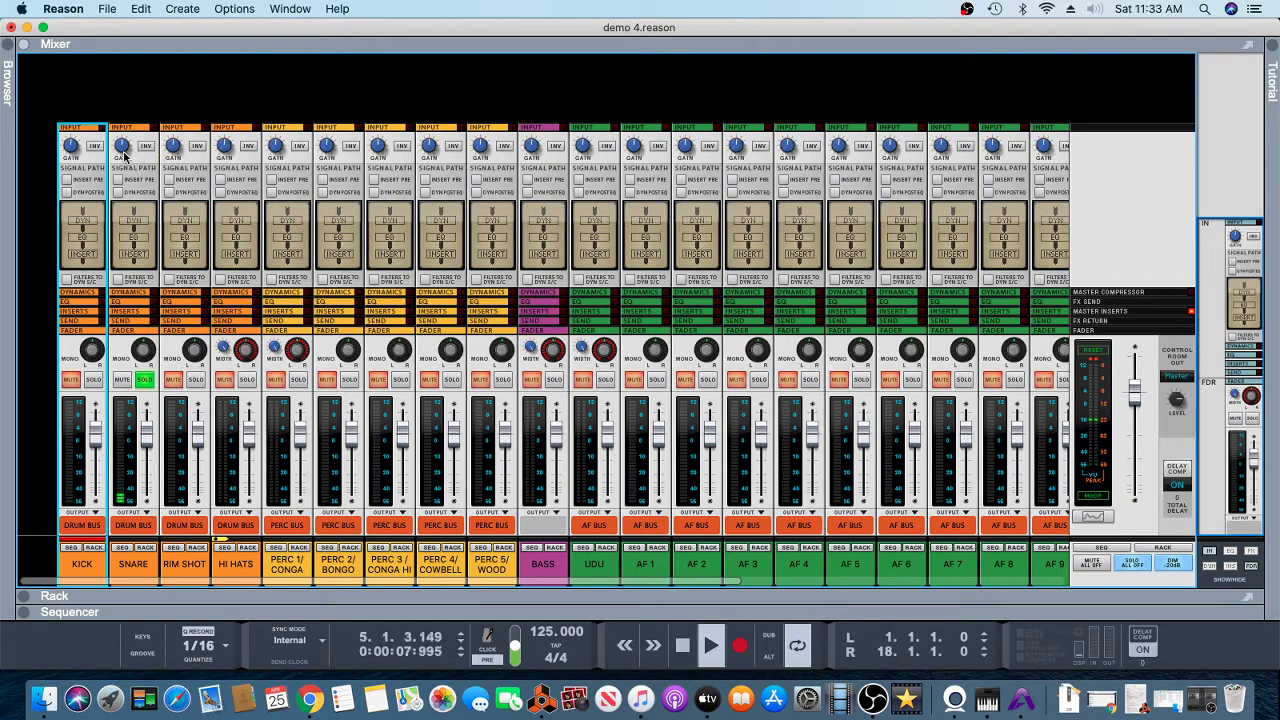
pyautogui.moveTo(121, 147); pyautogui.dragTo(121, 135)
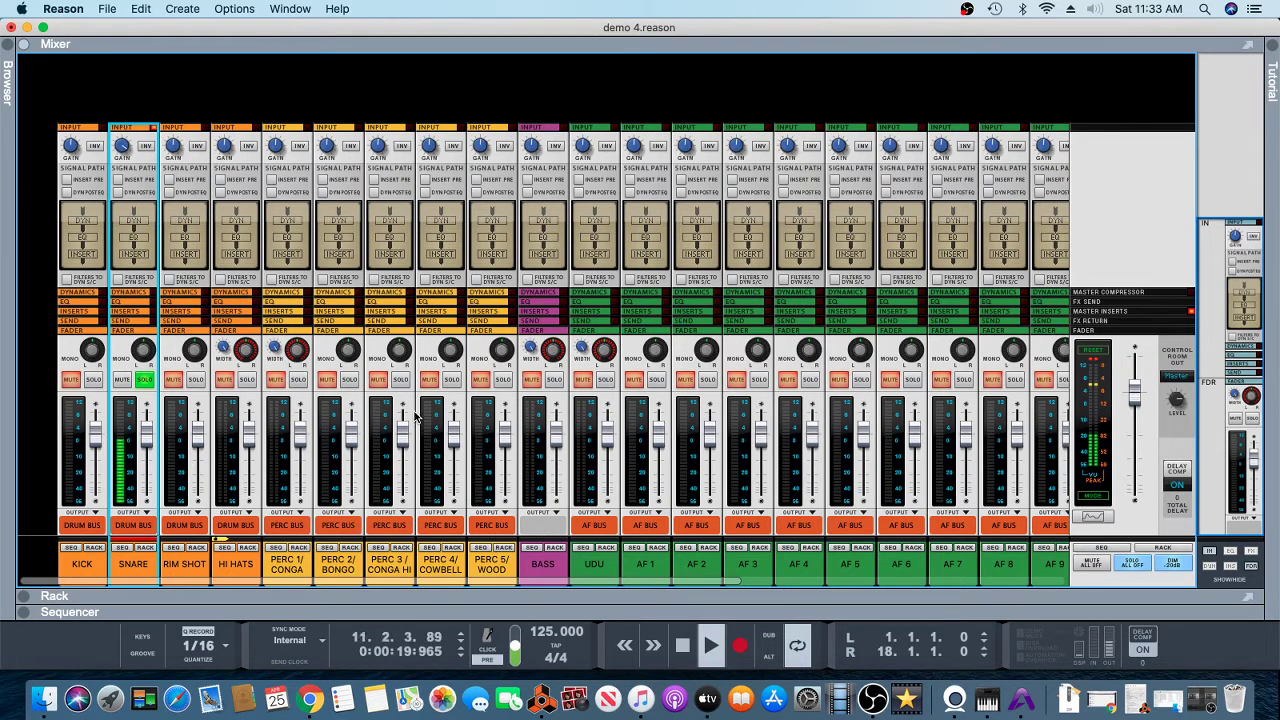
# Step: Check drum channel 2's level on the Redrum in the rack, and set the Snare's input gain to 8.86 dB in the mixer
pyautogui.press('F6')
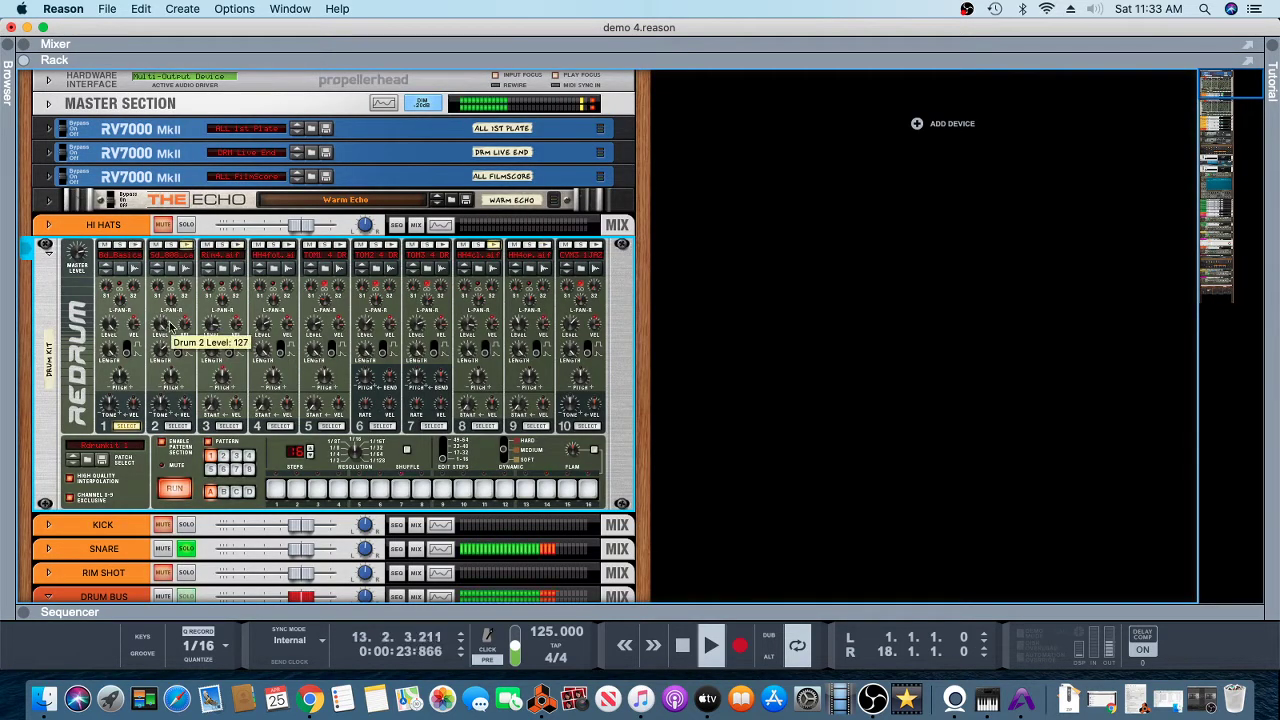
pyautogui.moveTo(183, 340)
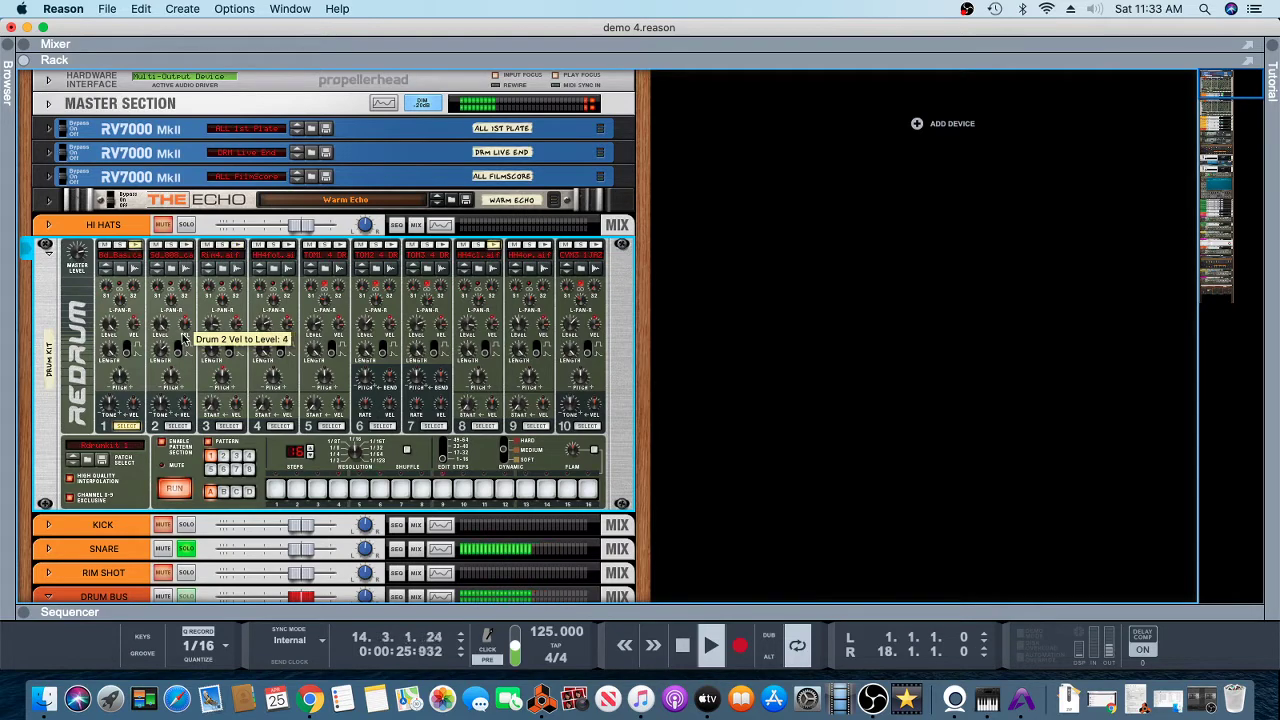
pyautogui.press('F5')
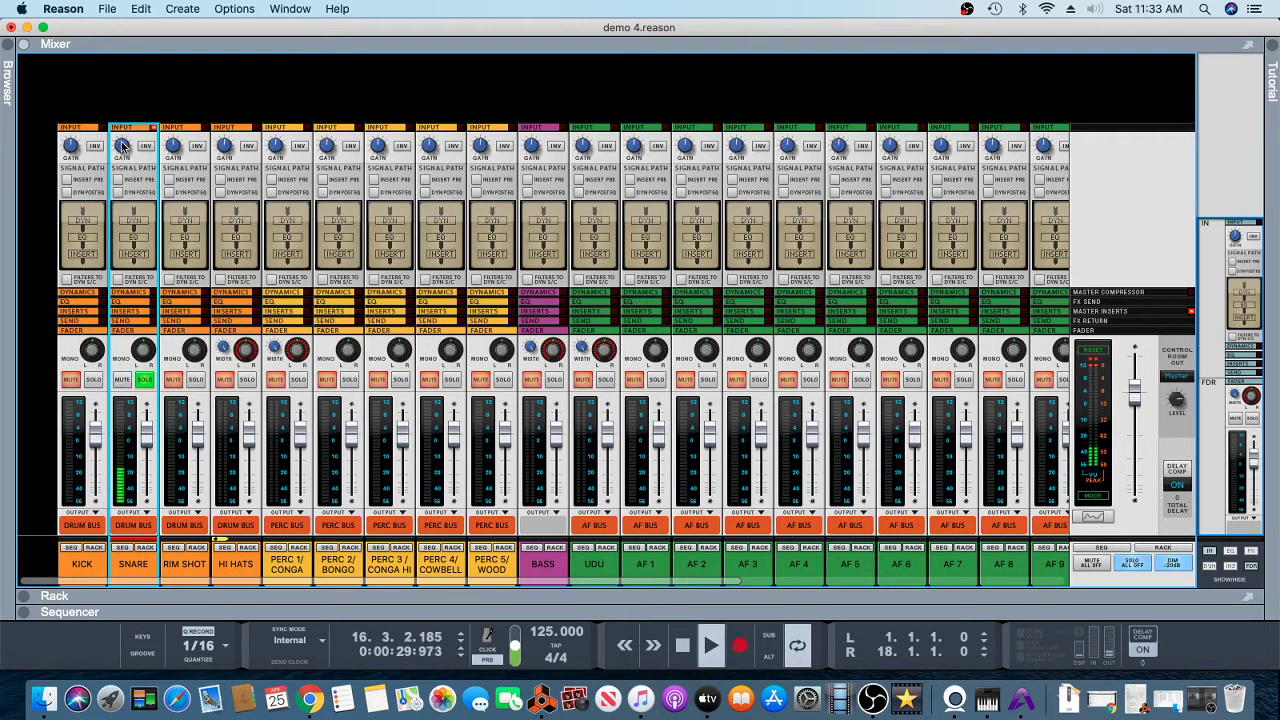
pyautogui.moveTo(123, 150)
pyautogui.scroll(-2, 123, 150)
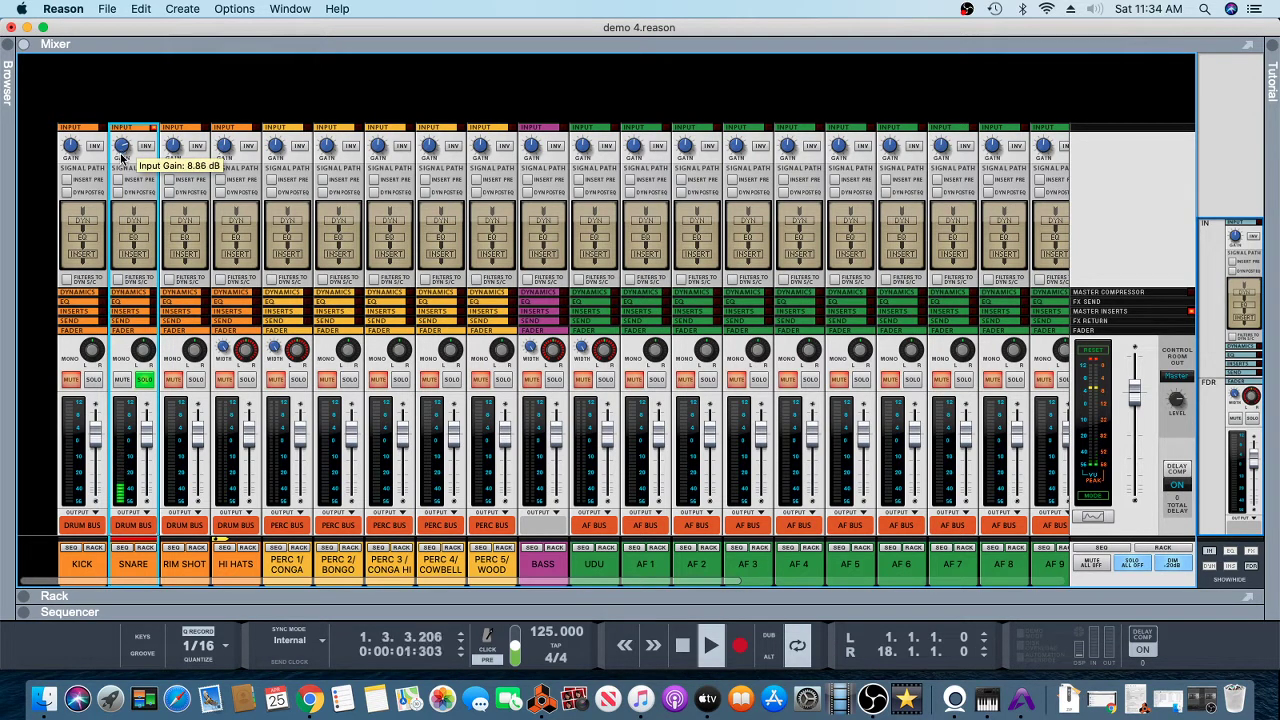
# Step: Add the Kick and Rim Shot channels to the solo, and check drum channel 3 on the Redrum in the rack
pyautogui.click(93, 380)
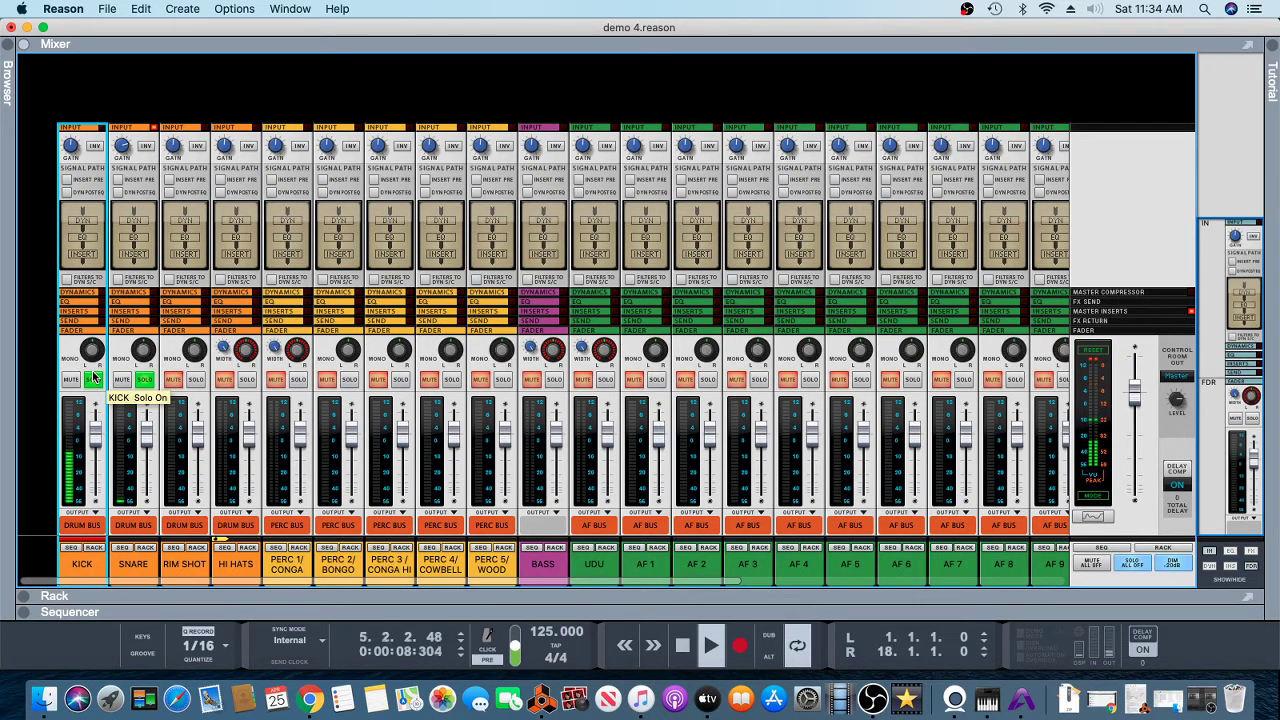
pyautogui.click(197, 381)
pyautogui.moveTo(204, 437)
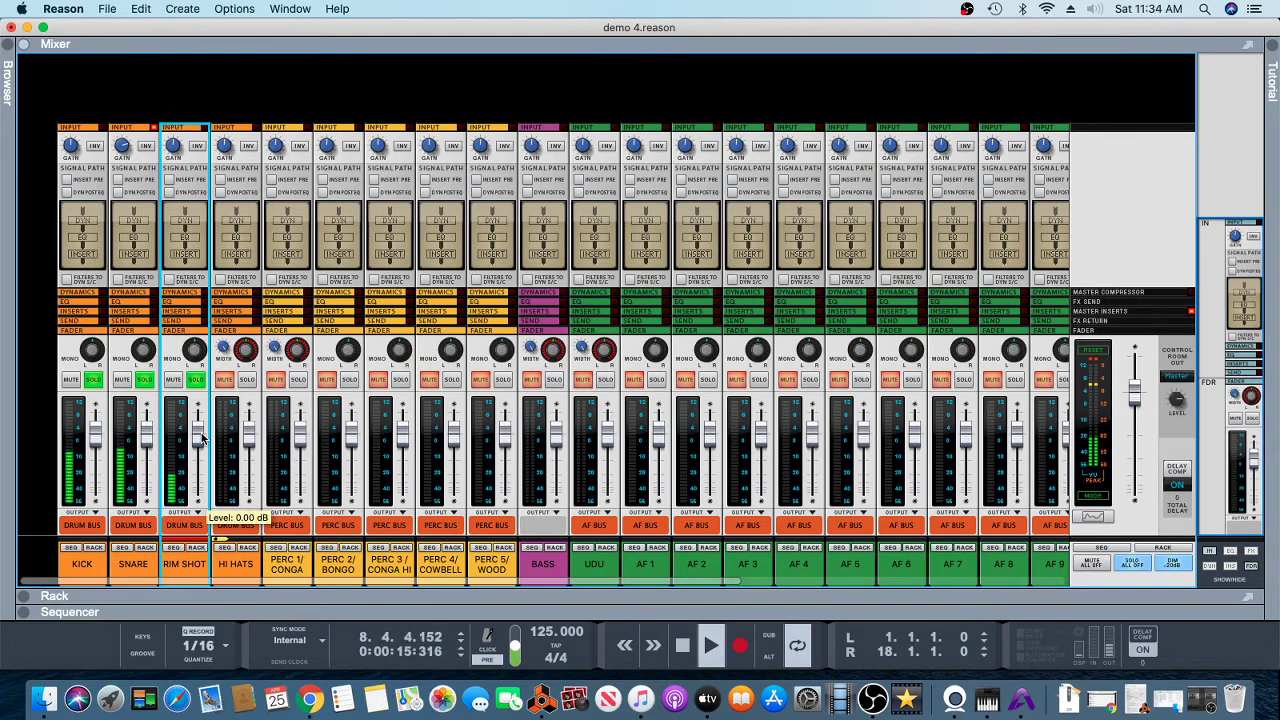
pyautogui.press('F6')
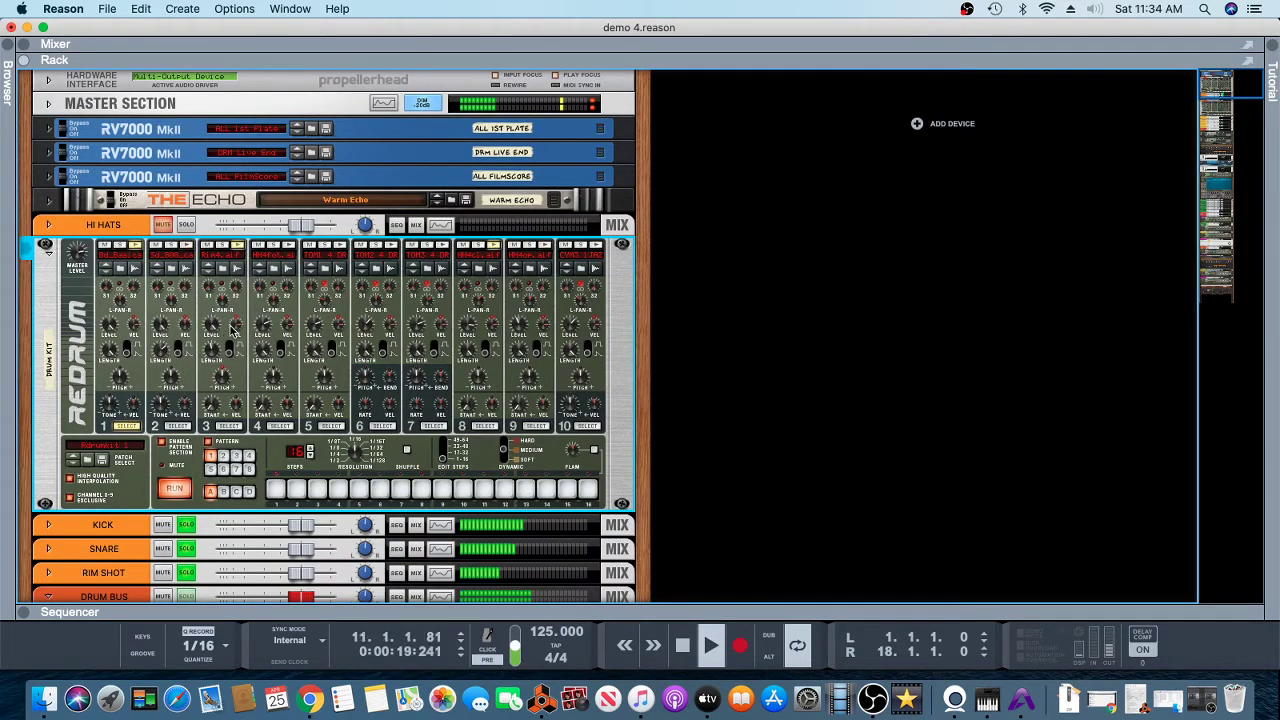
pyautogui.press('F5')
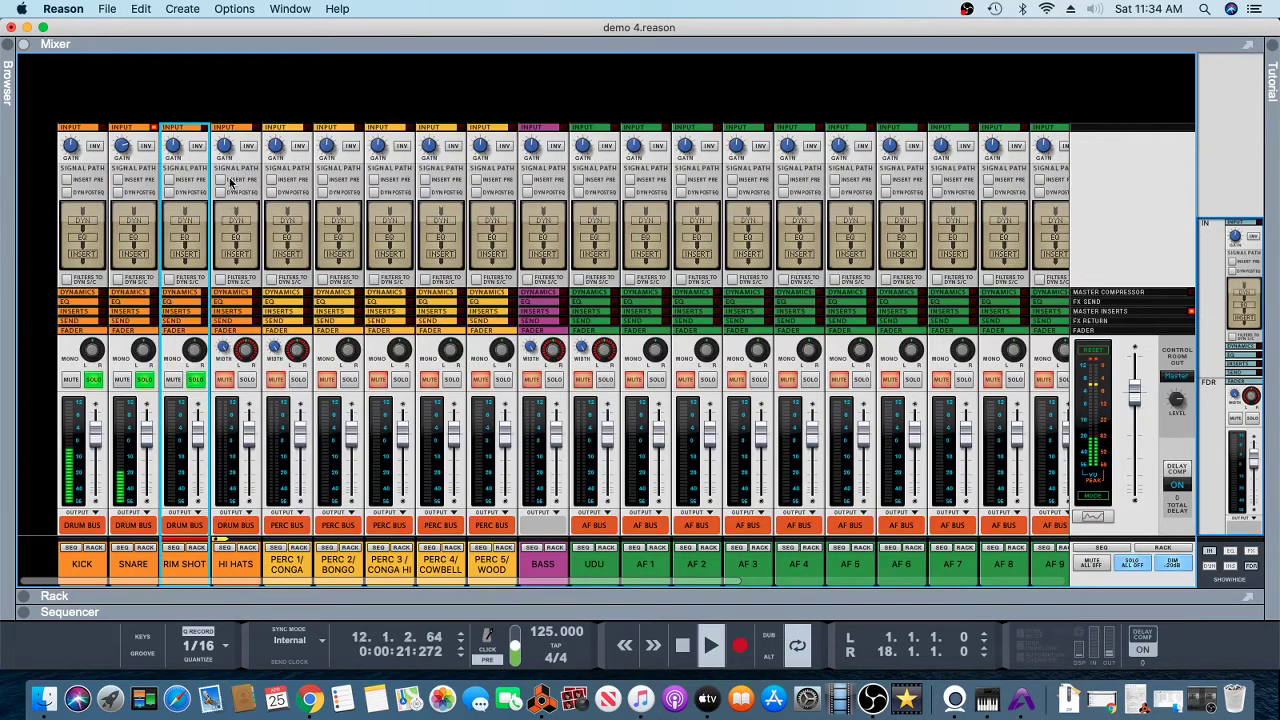
# Step: Set the Snare's input gain to 8.29 dB and raise the Rim Shot's input gain to about 11.43 dB
pyautogui.click(122, 147)
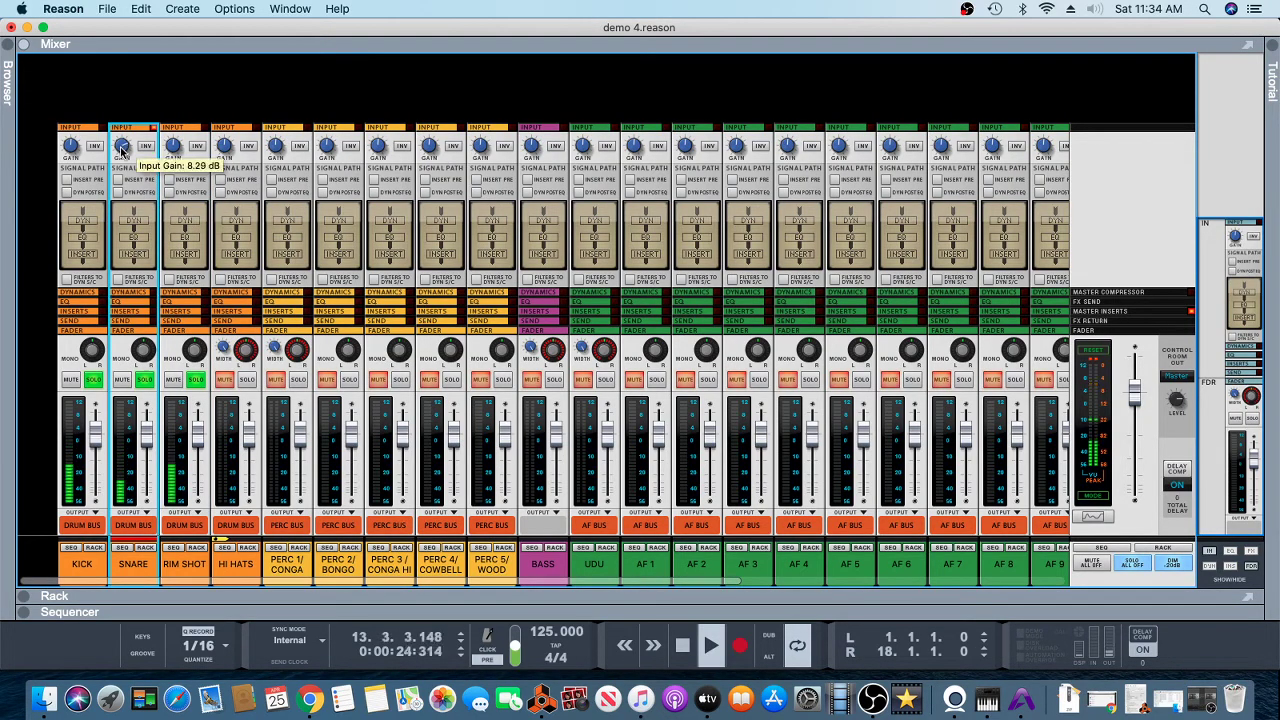
pyautogui.click(173, 148)
pyautogui.scroll(3, 173, 146)
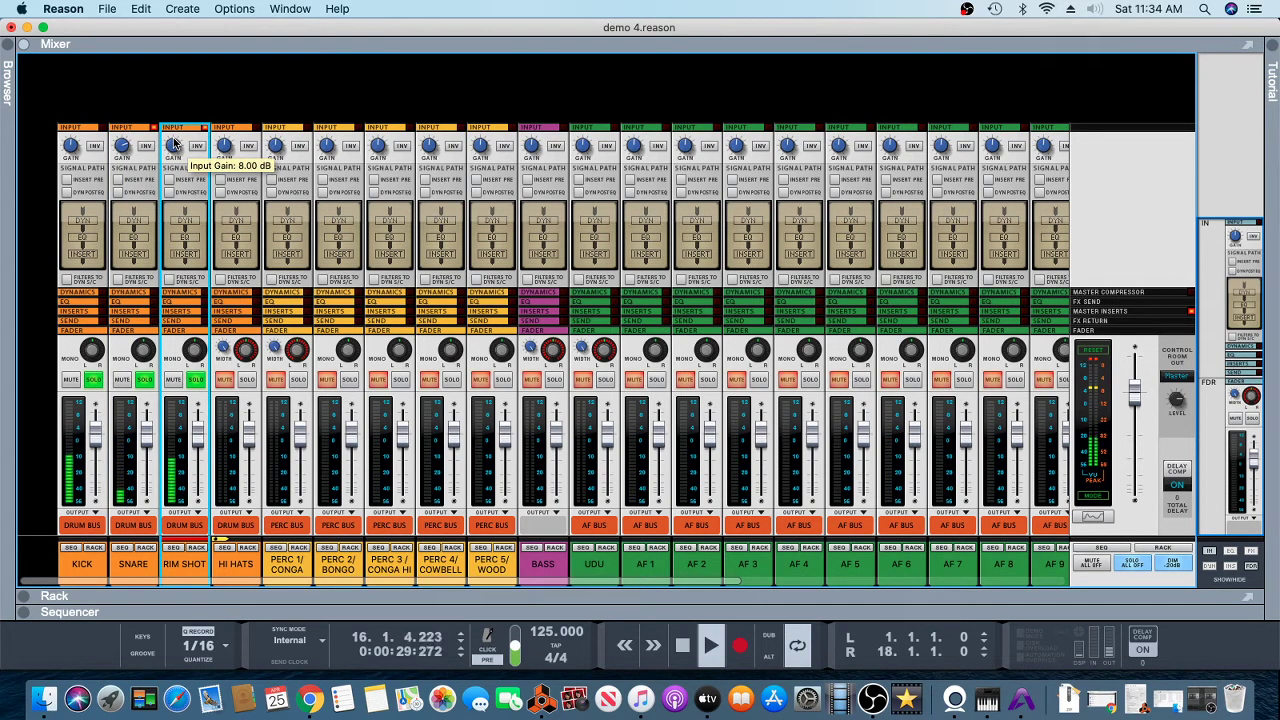
pyautogui.scroll(1, 173, 146)
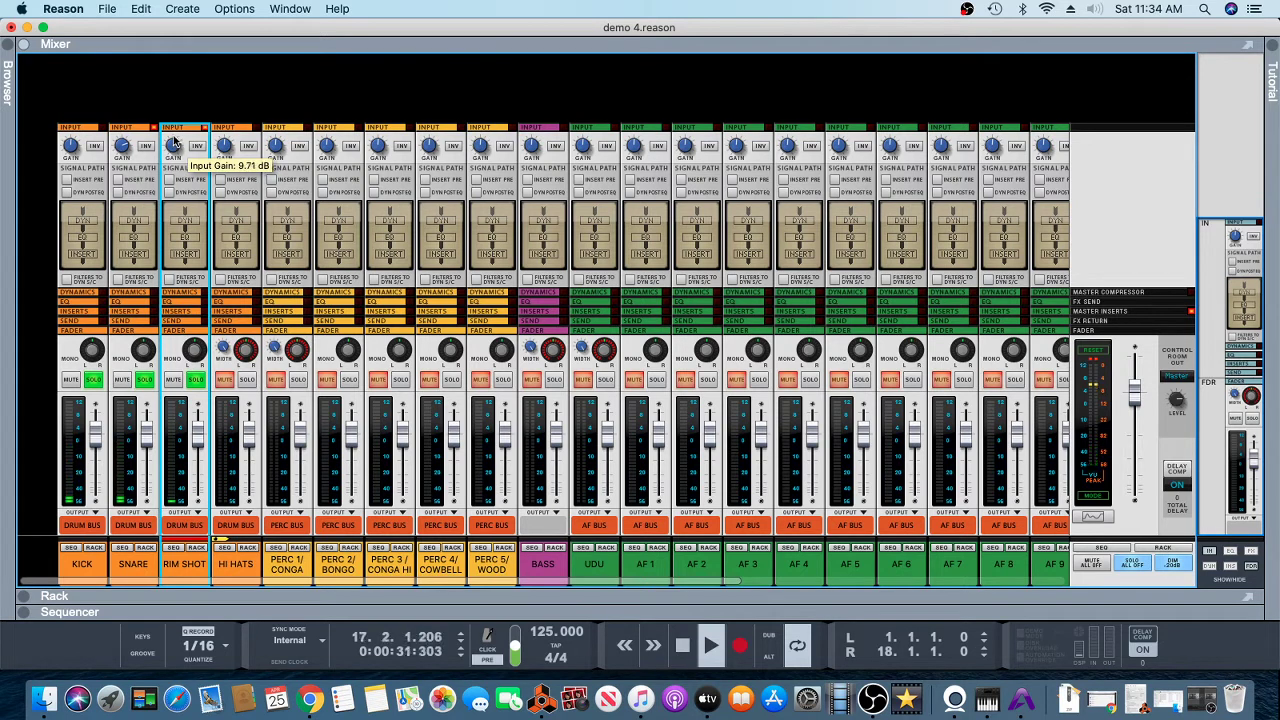
pyautogui.scroll(2, 174, 148)
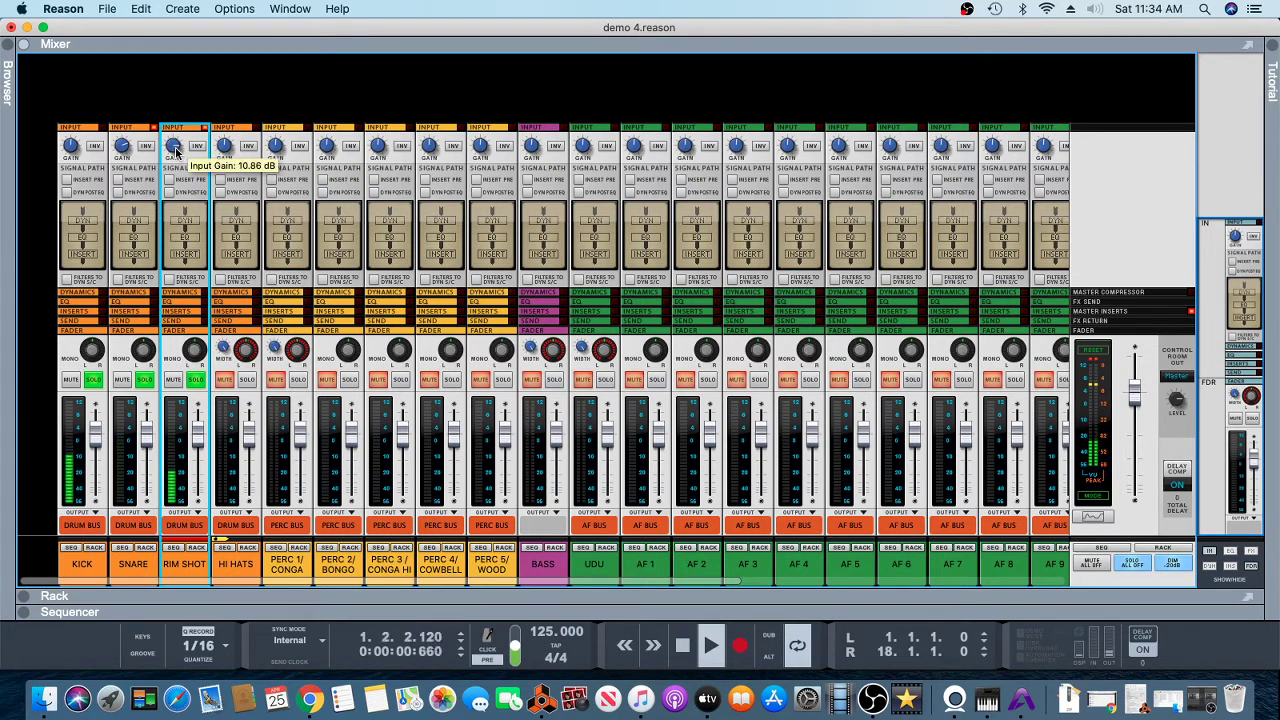
pyautogui.scroll(6, 174, 148)
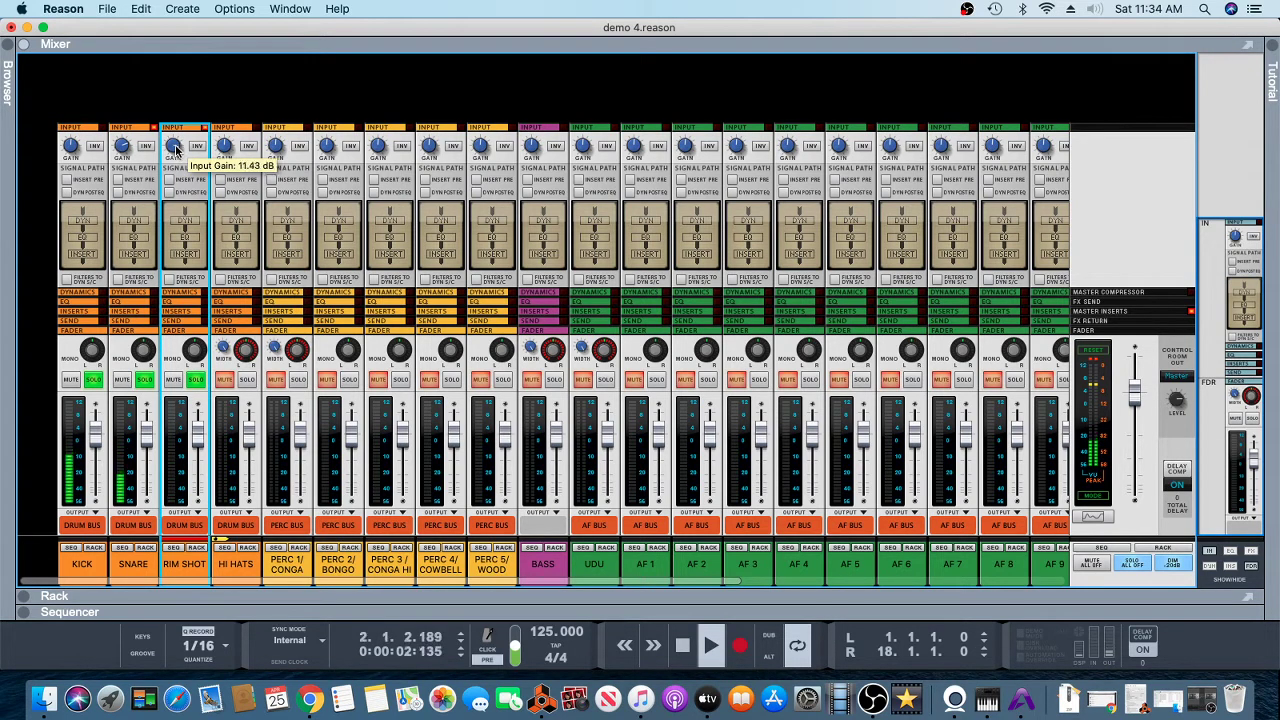
# Step: Add the Hi Hats channel to the solo and check the hi-hat drum levels on the Redrum in the rack
pyautogui.click(250, 385)
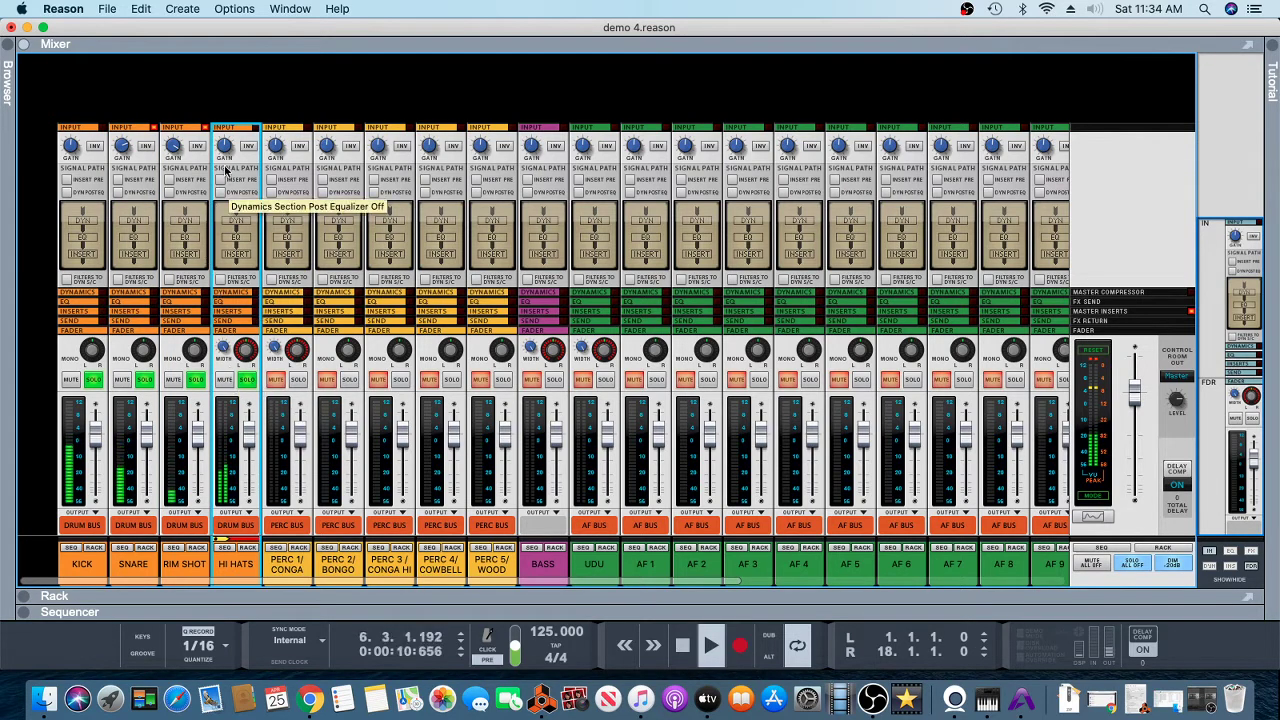
pyautogui.press('F6')
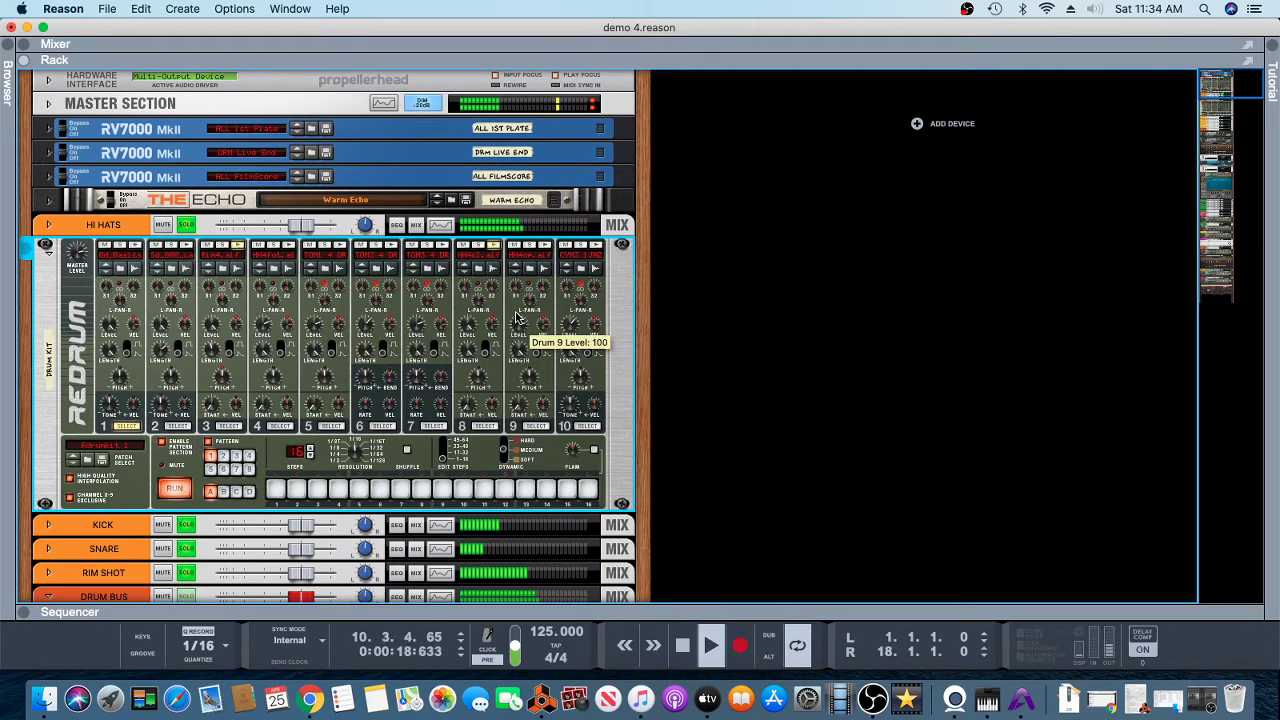
pyautogui.press('F5')
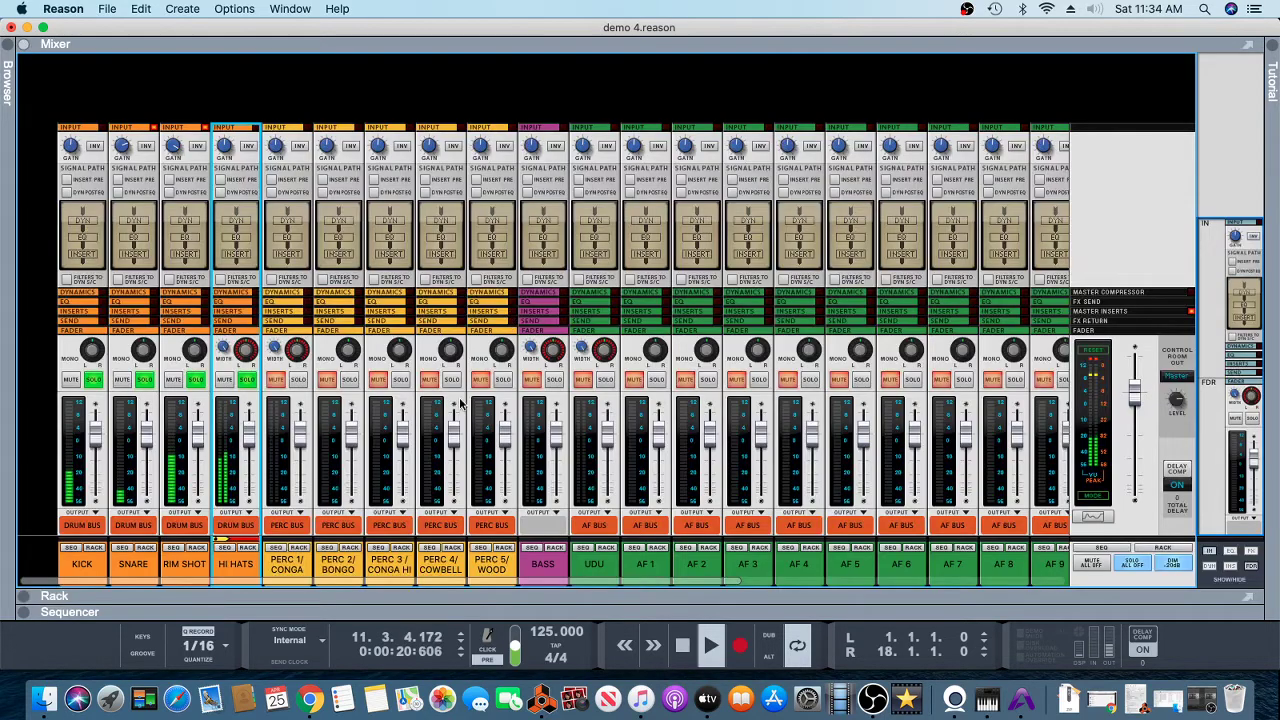
# Step: Solo the Perc 1/Conga channel and take the Hi Hats, Rim Shot, Snare and Kick out of solo
pyautogui.click(296, 380)
pyautogui.click(245, 380)
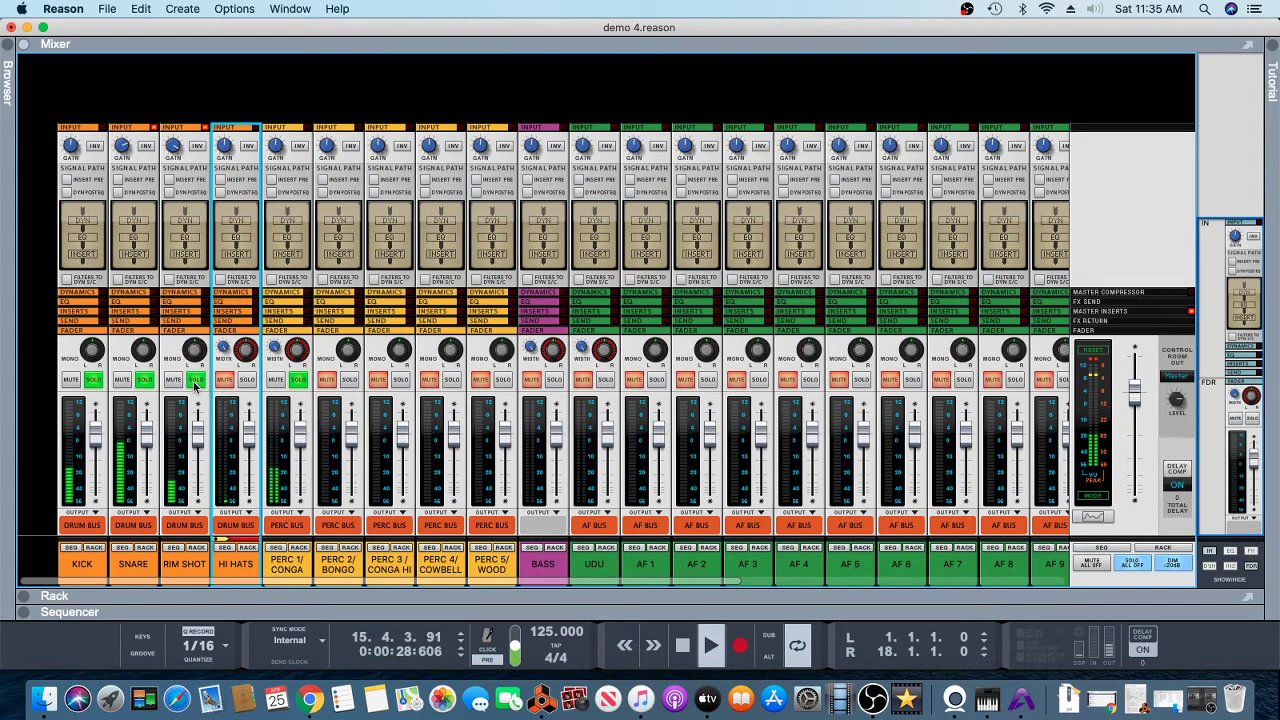
pyautogui.click(196, 380)
pyautogui.click(145, 380)
pyautogui.click(91, 383)
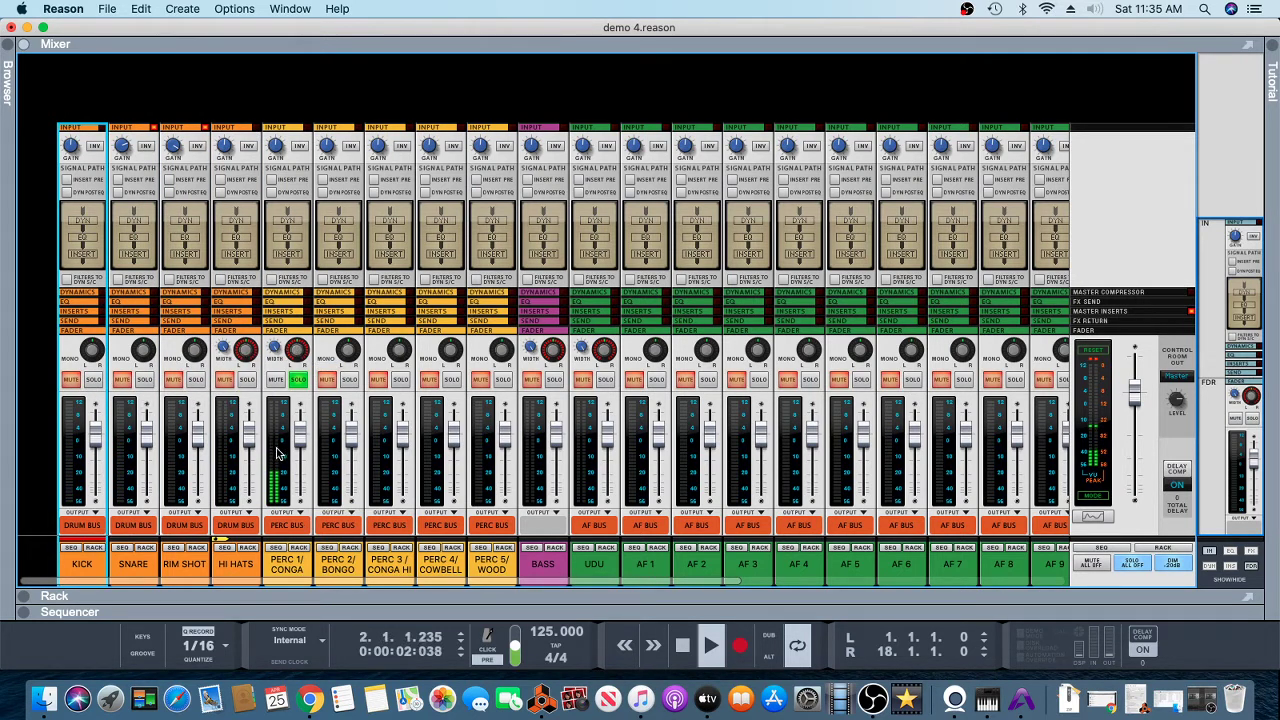
# Step: Check drum channel 1's level on the Perc Kit Redrum in the rack, and raise Perc 1/Conga's input gain in the mixer
pyautogui.press('F6')
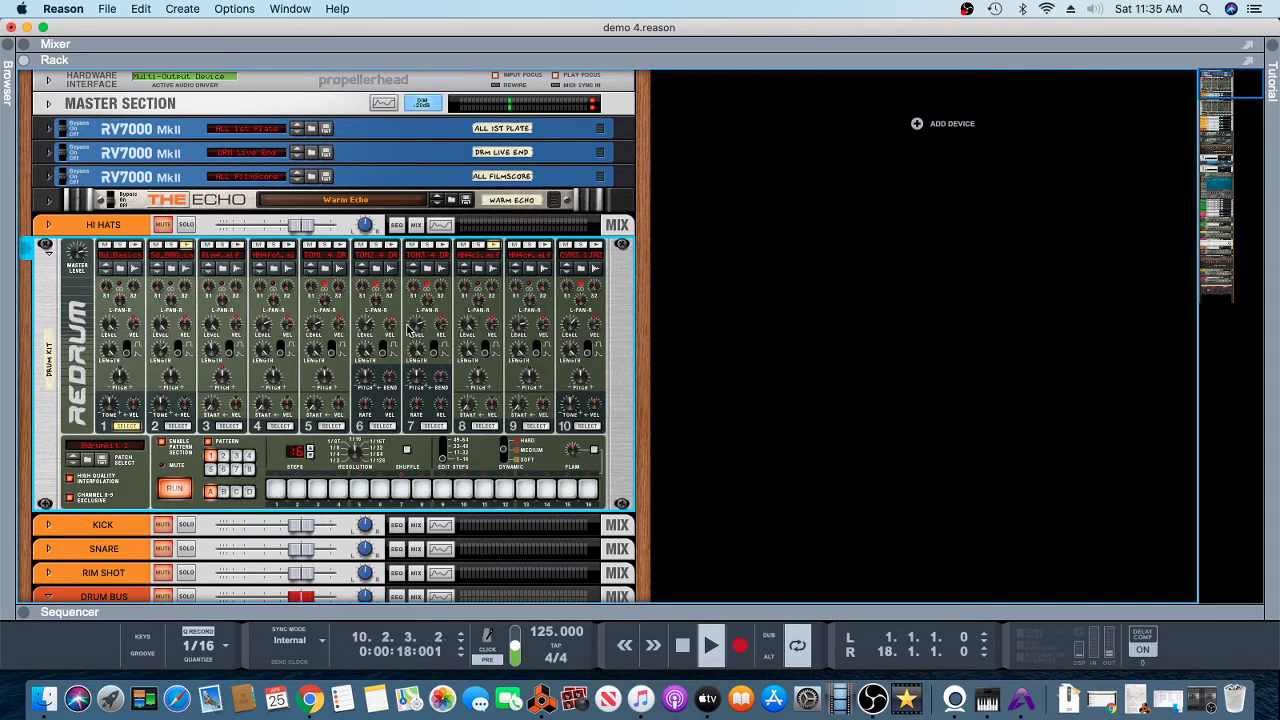
pyautogui.scroll(-10, 430, 322)
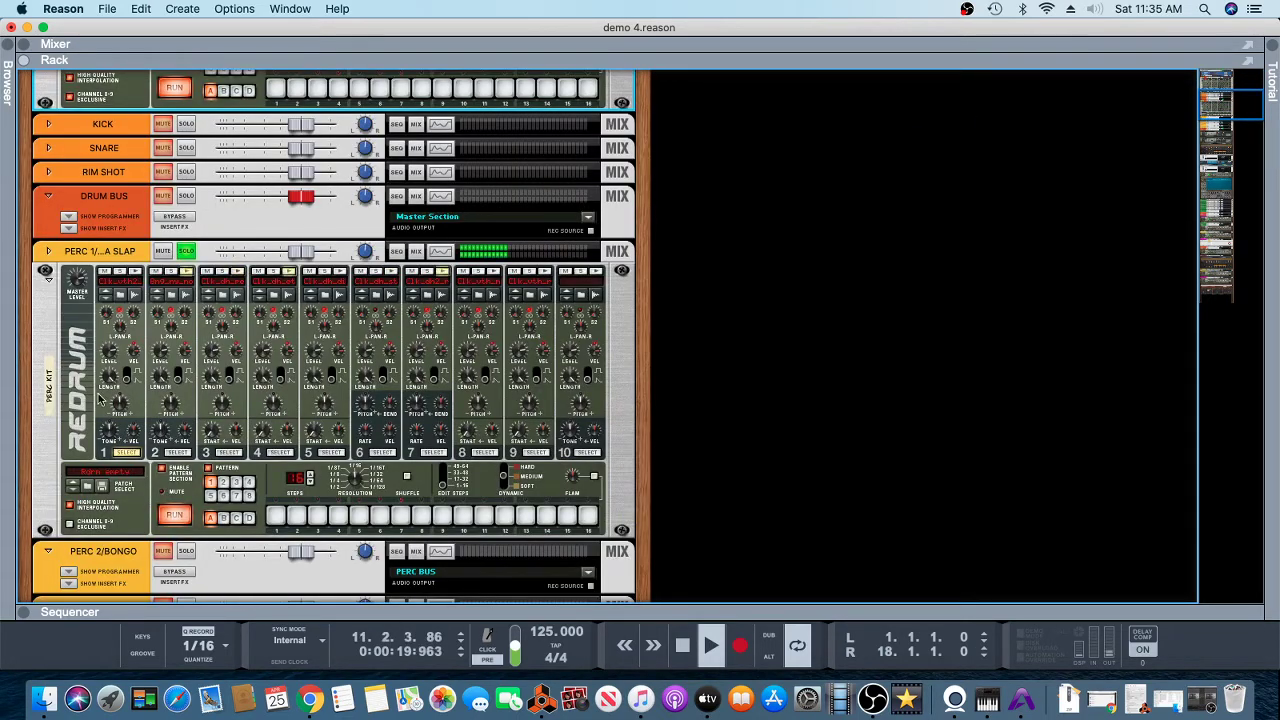
pyautogui.click(110, 349)
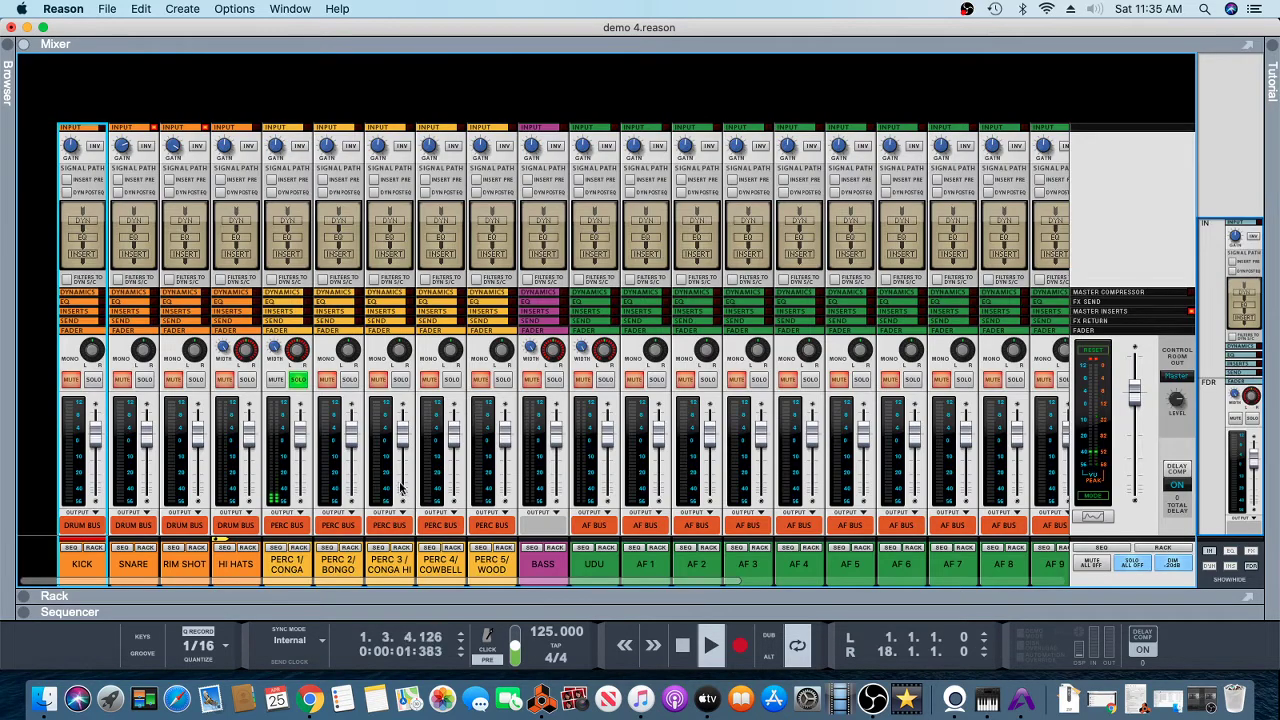
pyautogui.click(279, 152)
pyautogui.moveTo(279, 152); pyautogui.dragTo(279, 149)
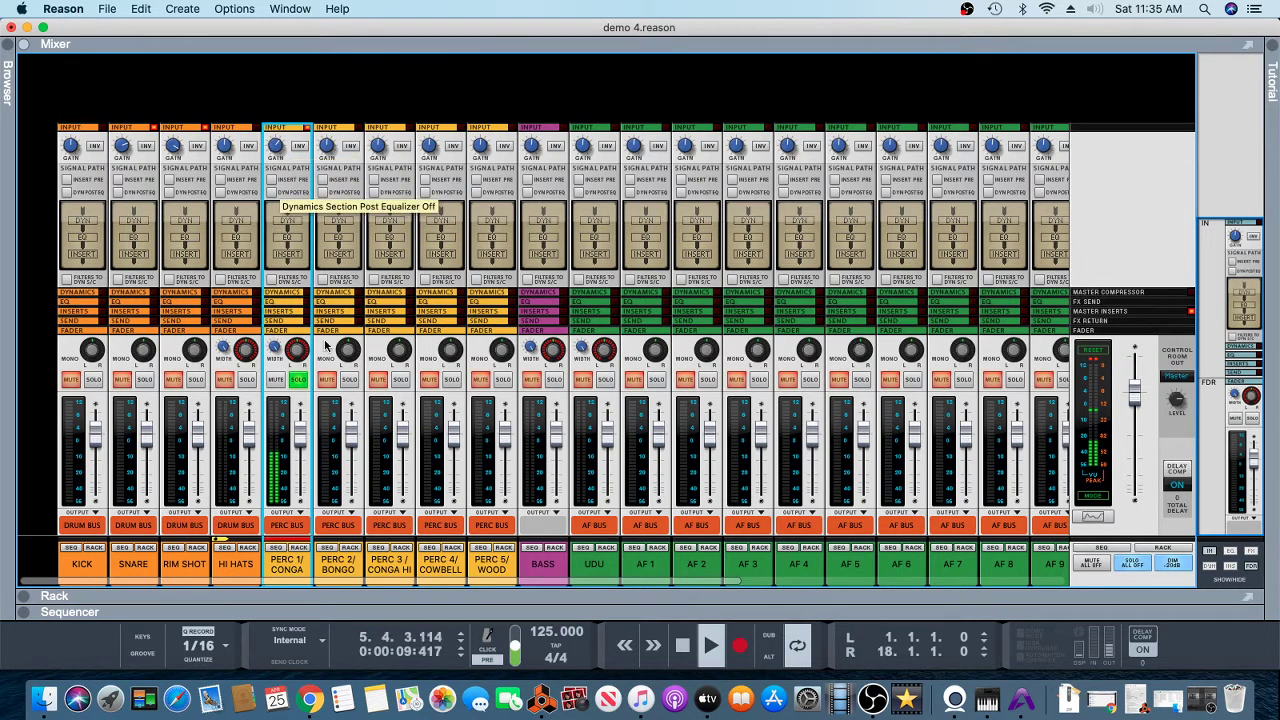
# Step: Solo the Perc 2/Bongo channel in place of Perc 1/Conga and raise its input gain
pyautogui.click(350, 380)
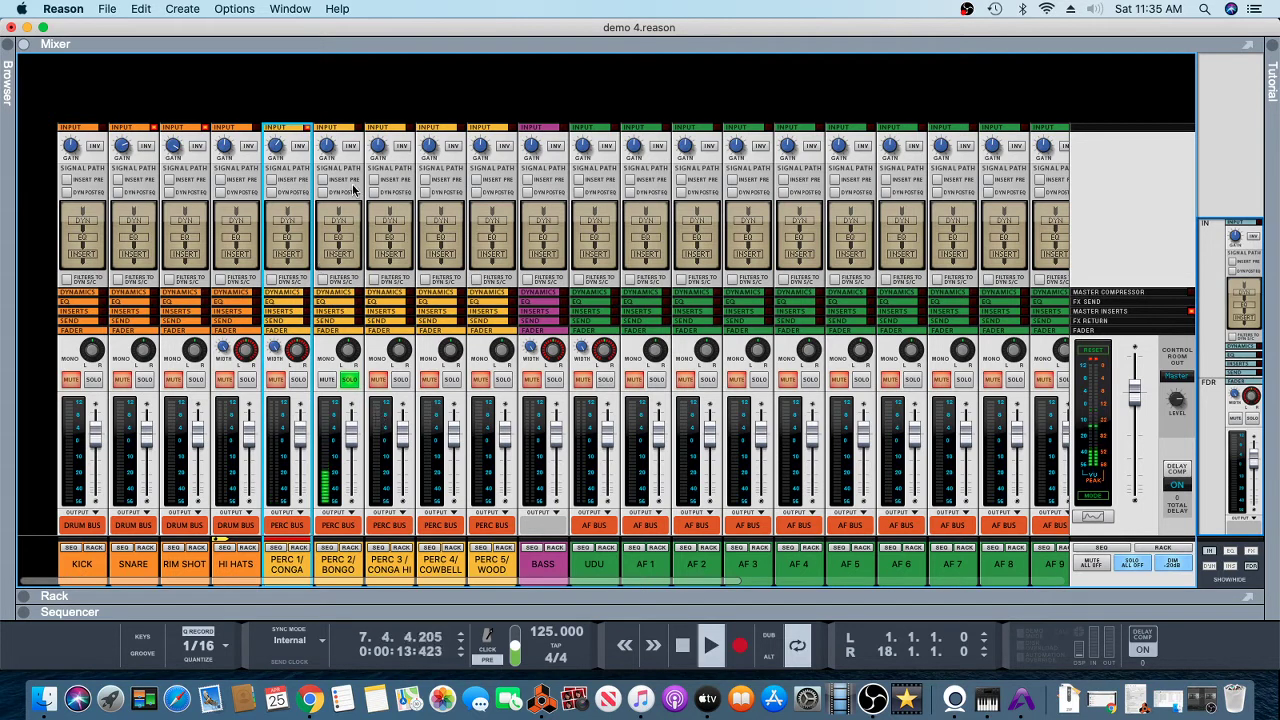
pyautogui.click(327, 147)
pyautogui.moveTo(327, 147); pyautogui.dragTo(326, 141)
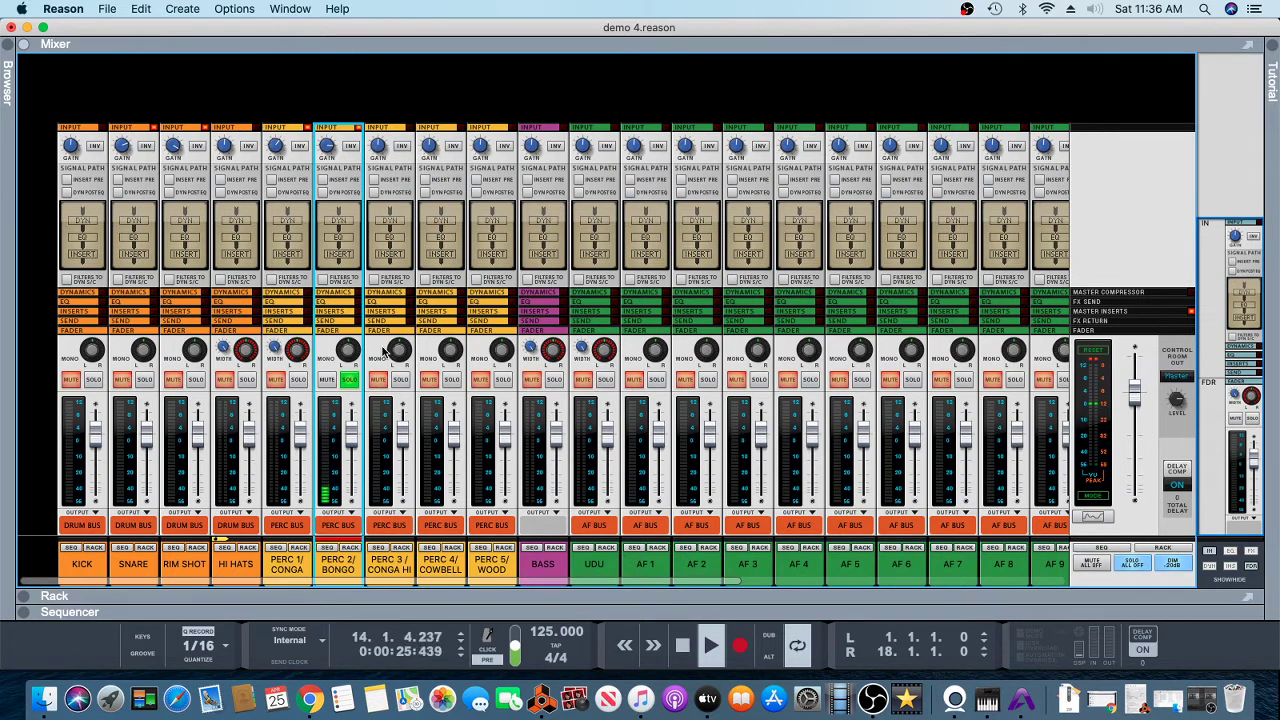
# Step: Add Perc 3/Conga Hi and Perc 4/Cowbell to the solo, and raise the input gain of both channels
pyautogui.click(400, 382)
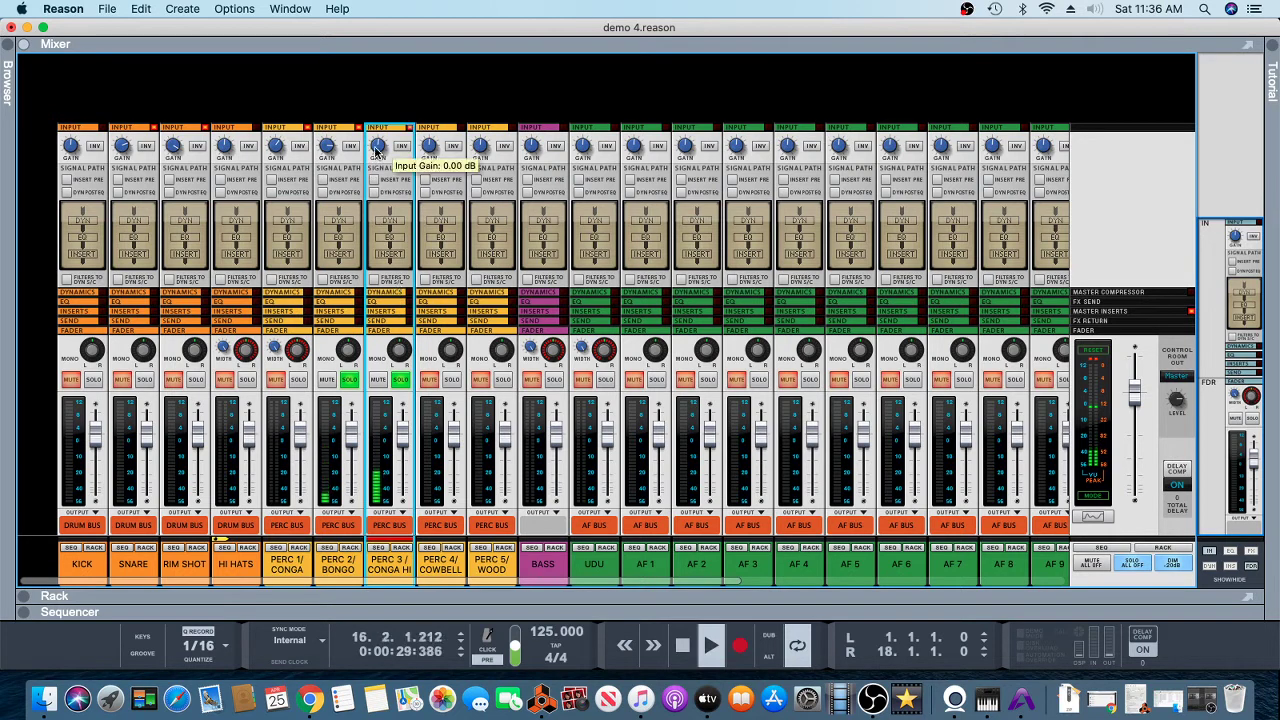
pyautogui.scroll(2, 377, 146)
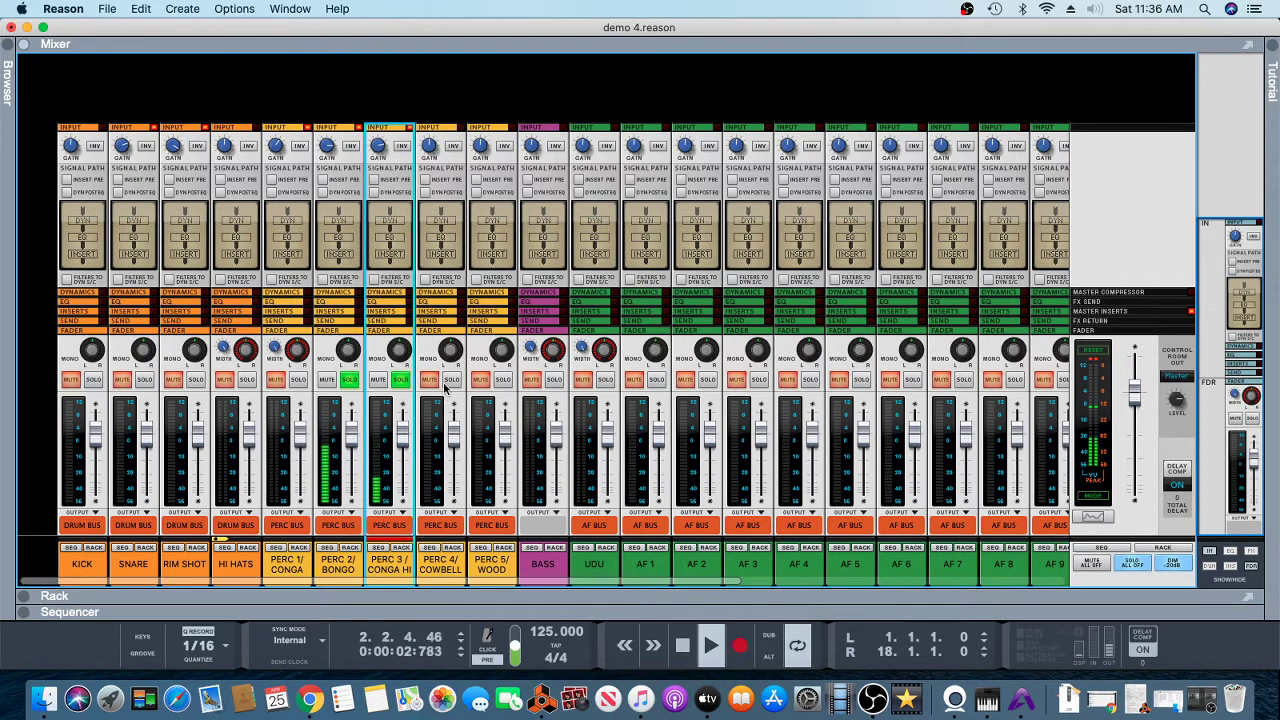
pyautogui.click(451, 380)
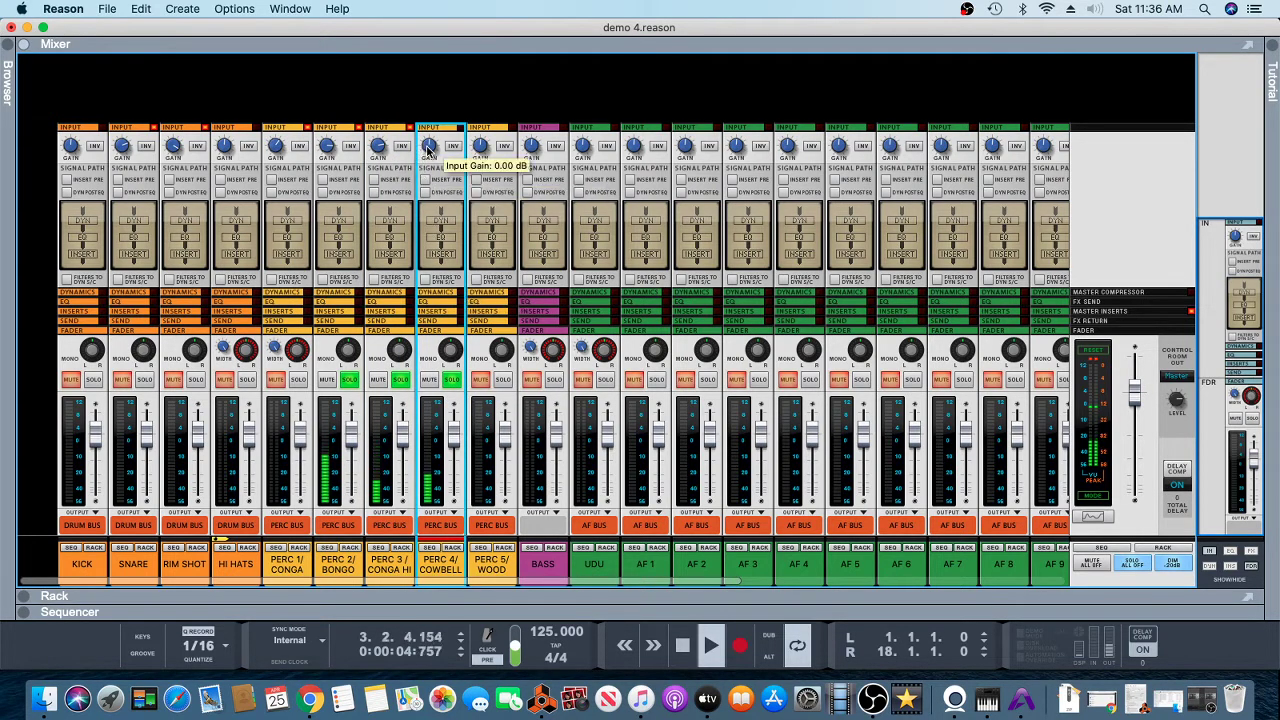
pyautogui.scroll(10, 428, 148)
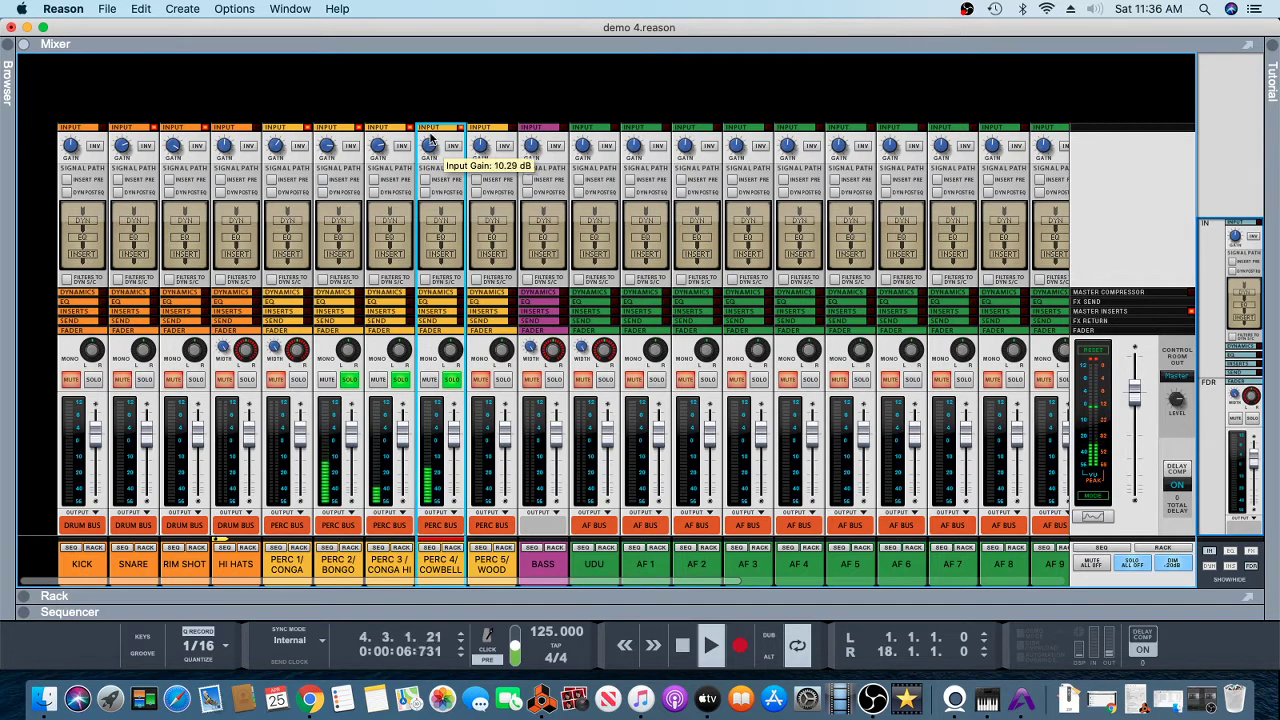
pyautogui.scroll(1, 430, 141)
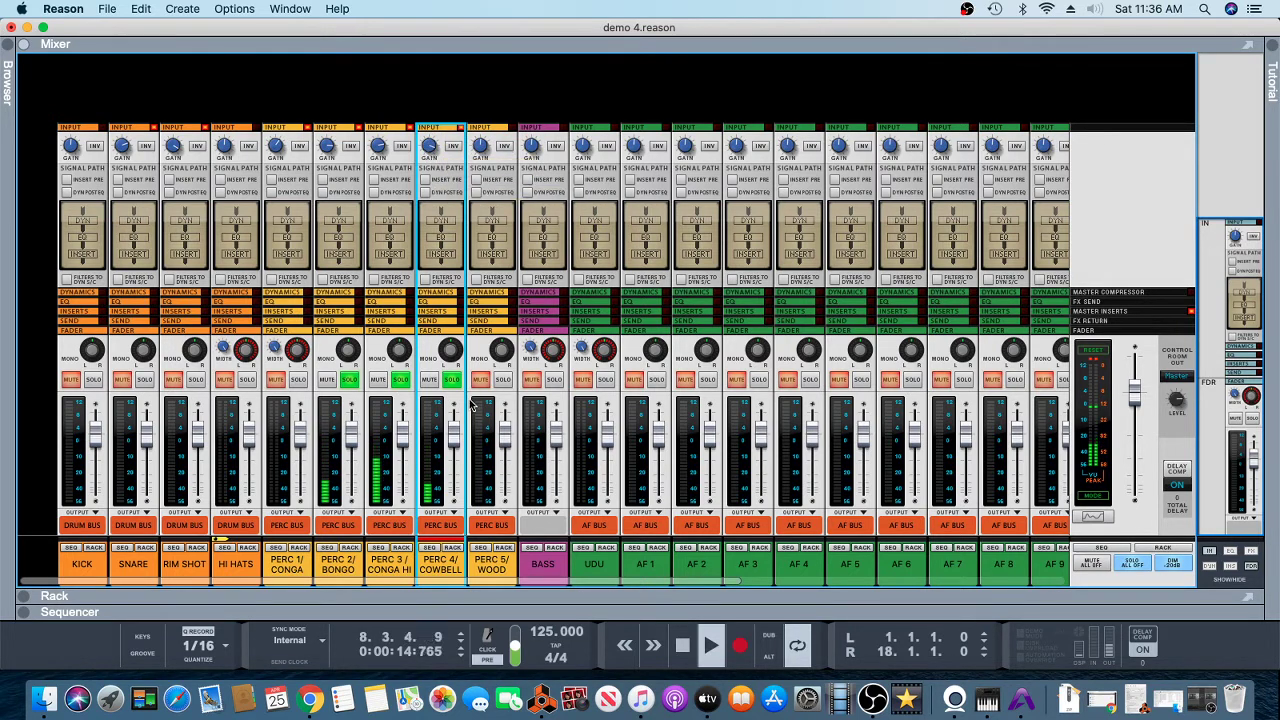
# Step: Add the Perc 5/Wood channel to the solo and raise its input gain to 16.86 dB
pyautogui.click(503, 380)
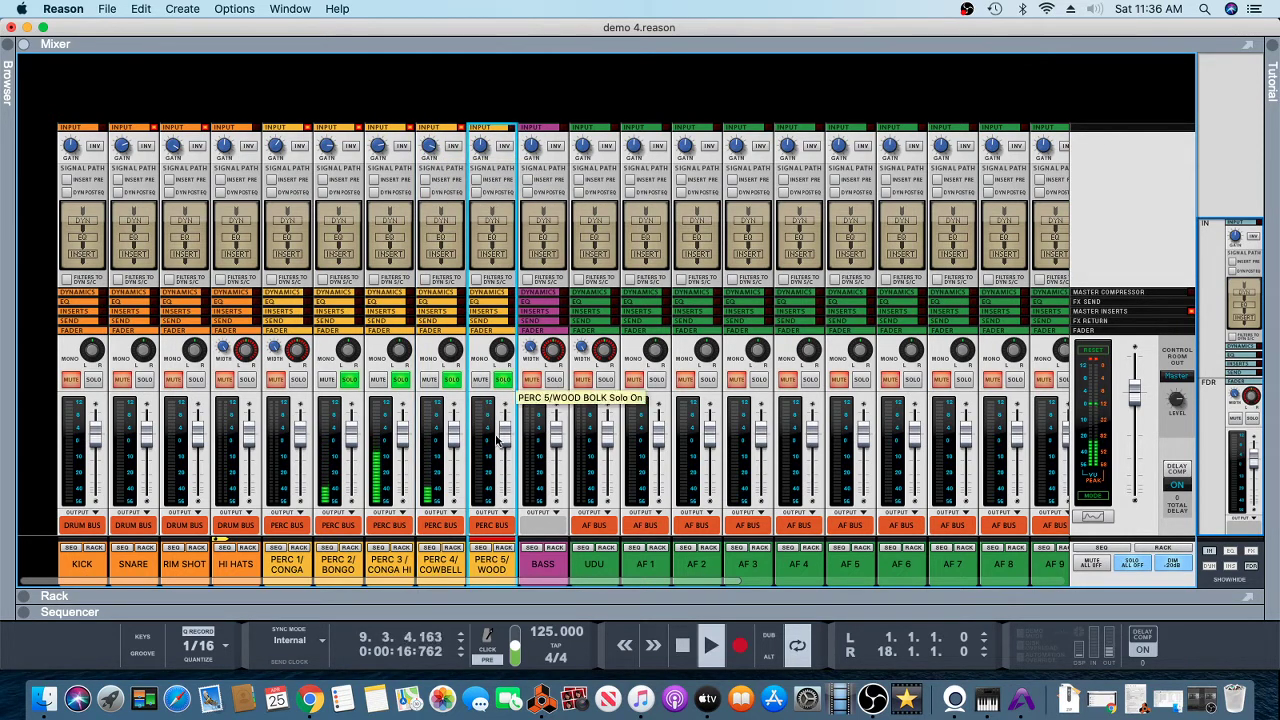
pyautogui.moveTo(501, 443); pyautogui.dragTo(501, 449)
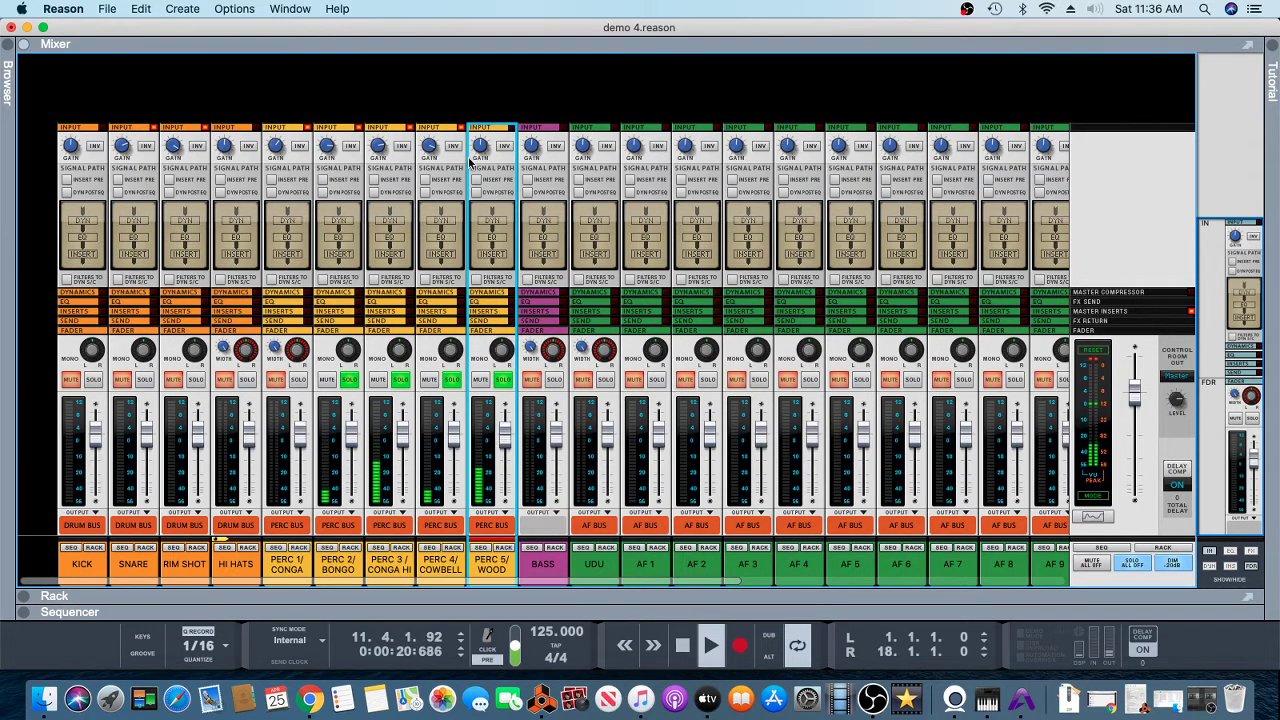
pyautogui.moveTo(480, 146)
pyautogui.moveTo(480, 140); pyautogui.dragTo(480, 128)
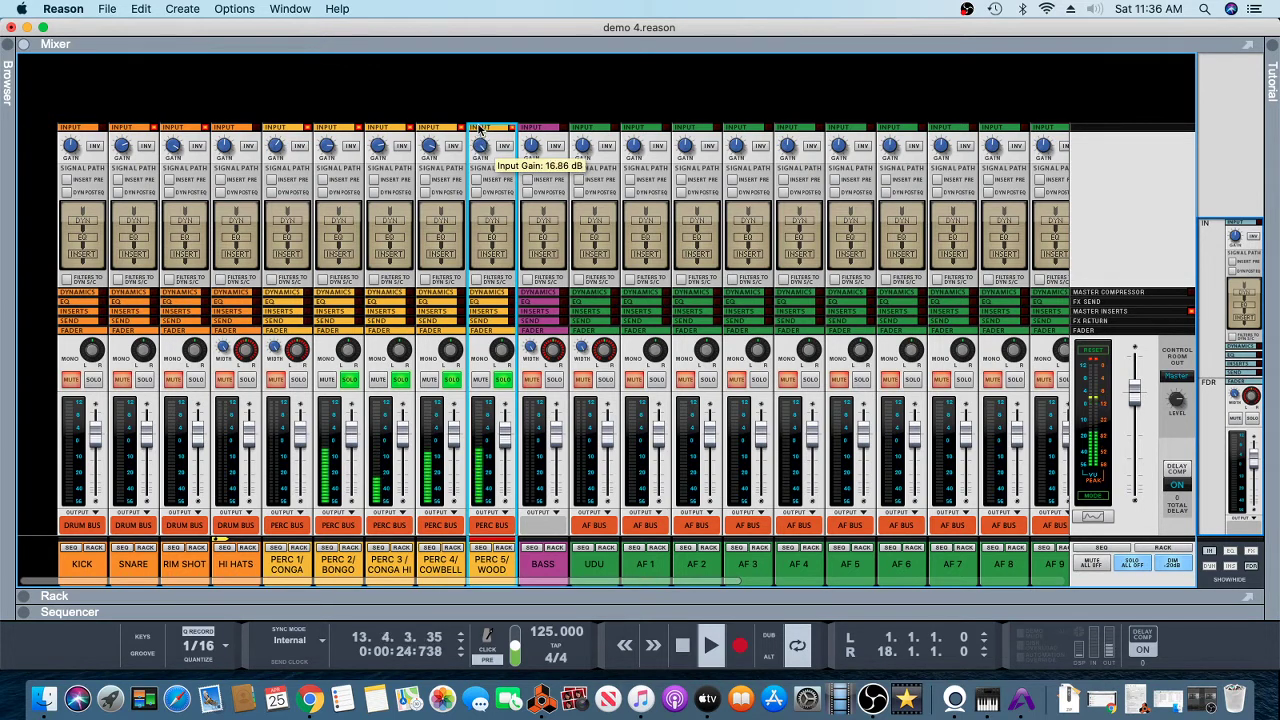
# Step: Solo the Bass and Udu channels in place of Perc 2 to Perc 5, and adjust Bass's input gain
pyautogui.click(555, 381)
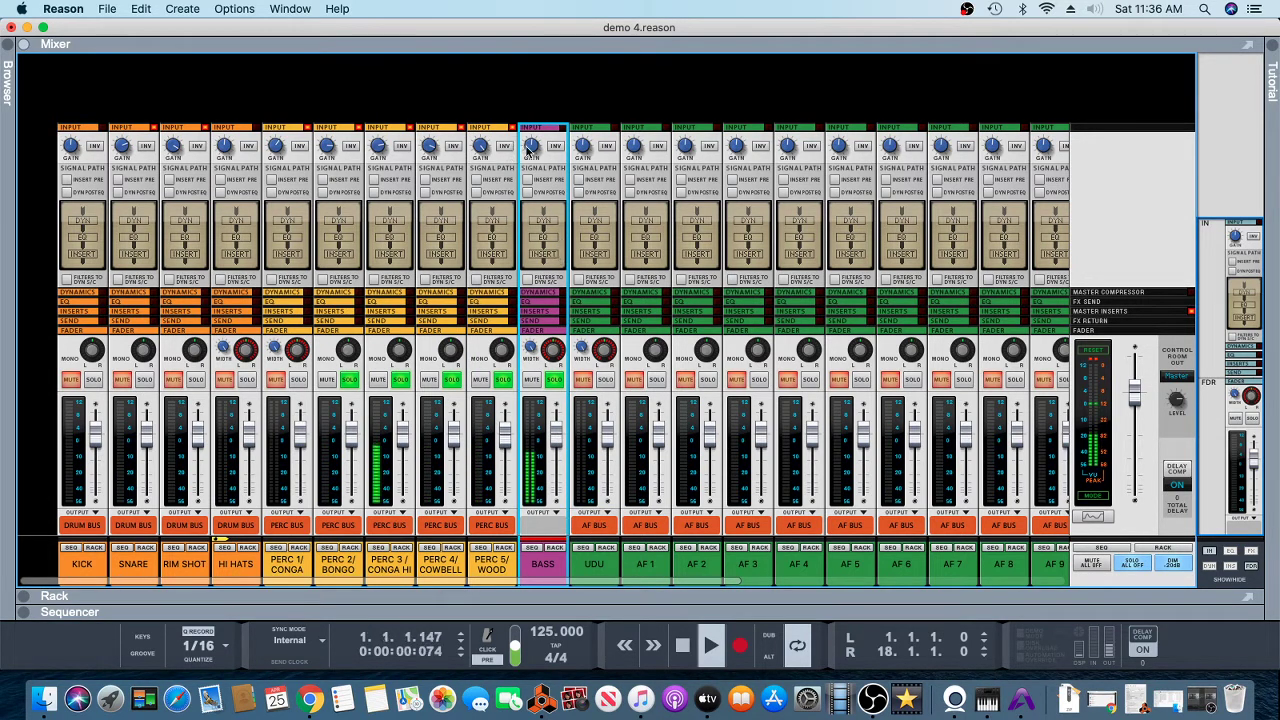
pyautogui.moveTo(531, 146)
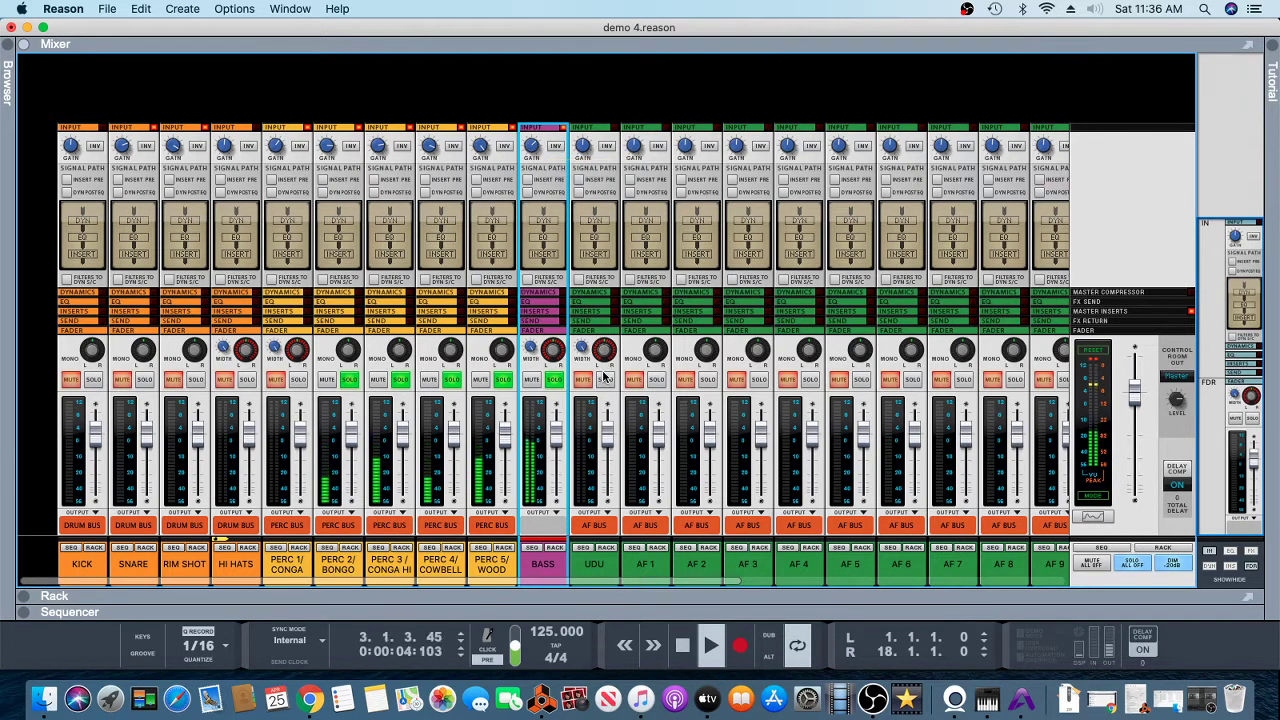
pyautogui.press('Down')
pyautogui.click(349, 380)
pyautogui.click(400, 380)
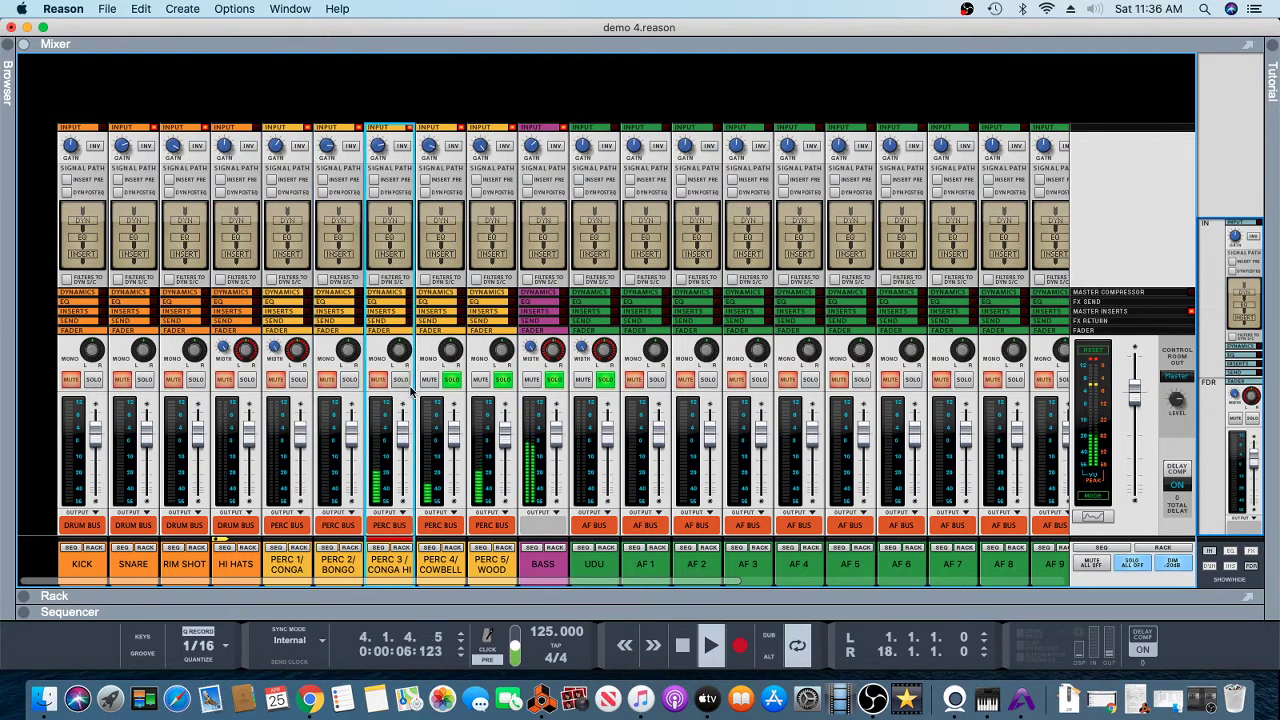
pyautogui.click(451, 381)
pyautogui.click(503, 380)
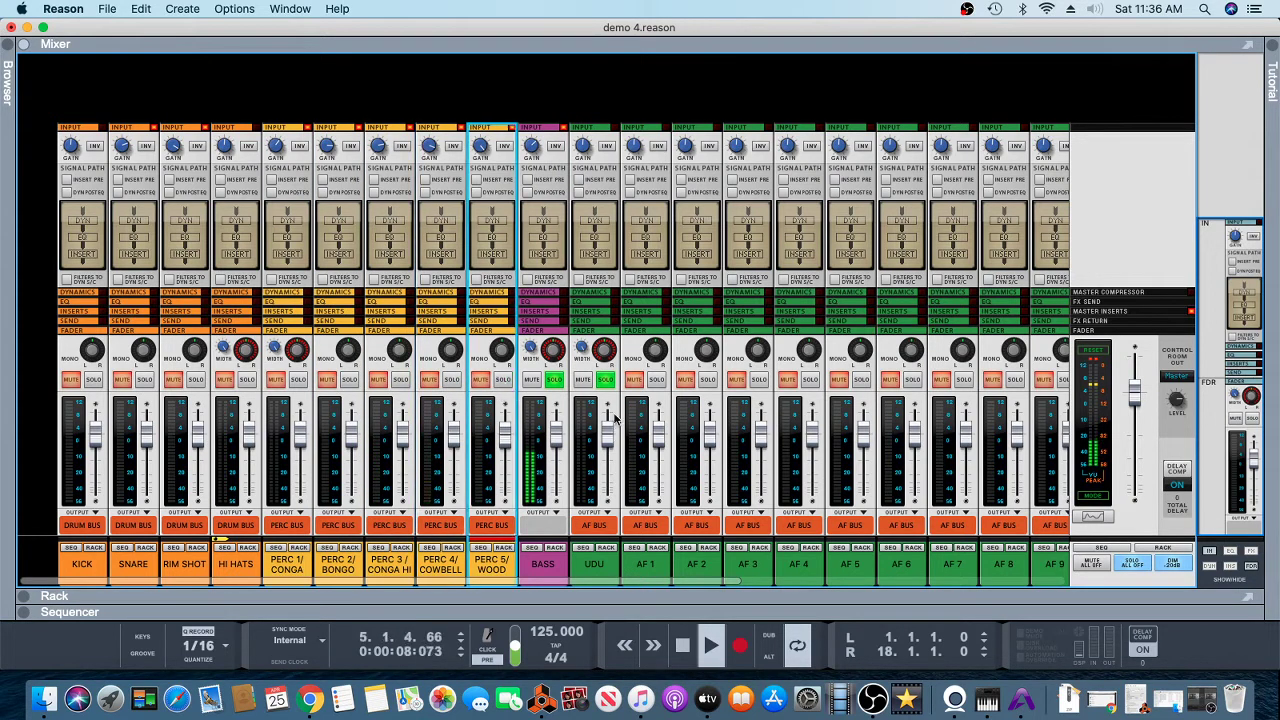
# Step: Add the AF 1 channel to the solo in place of Bass and raise its input gain
pyautogui.click(656, 380)
pyautogui.click(555, 380)
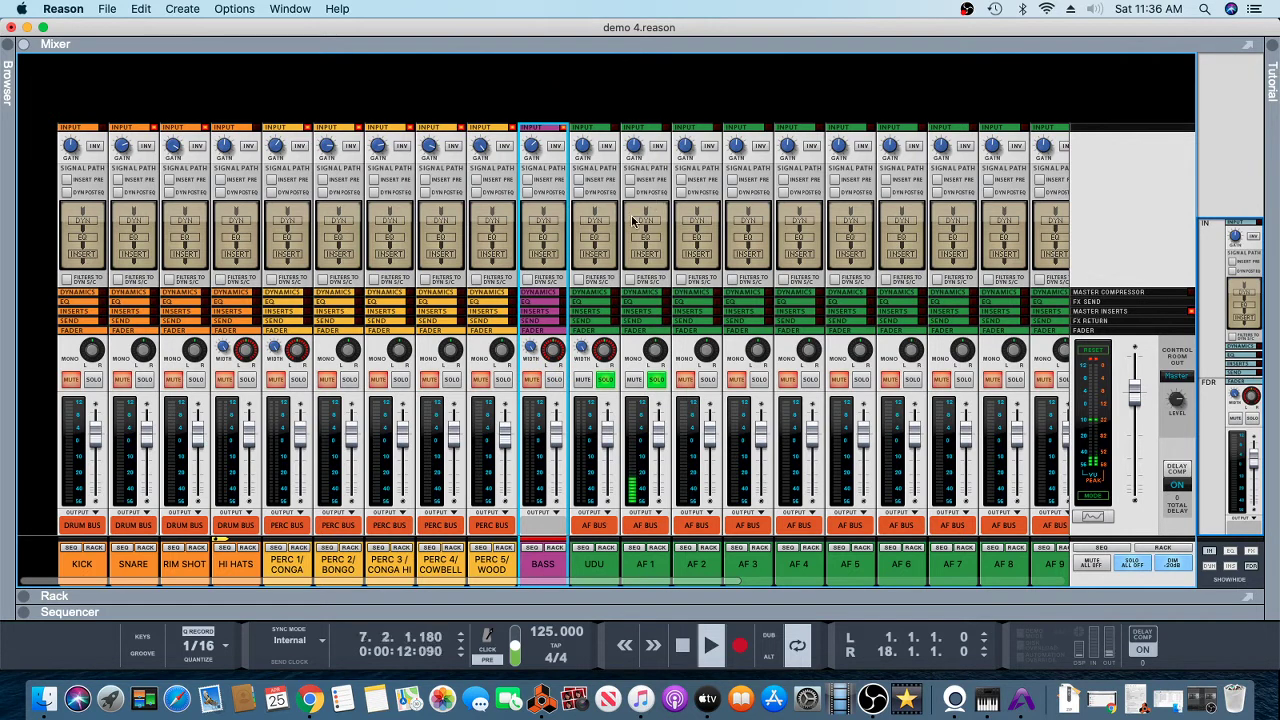
pyautogui.click(632, 149)
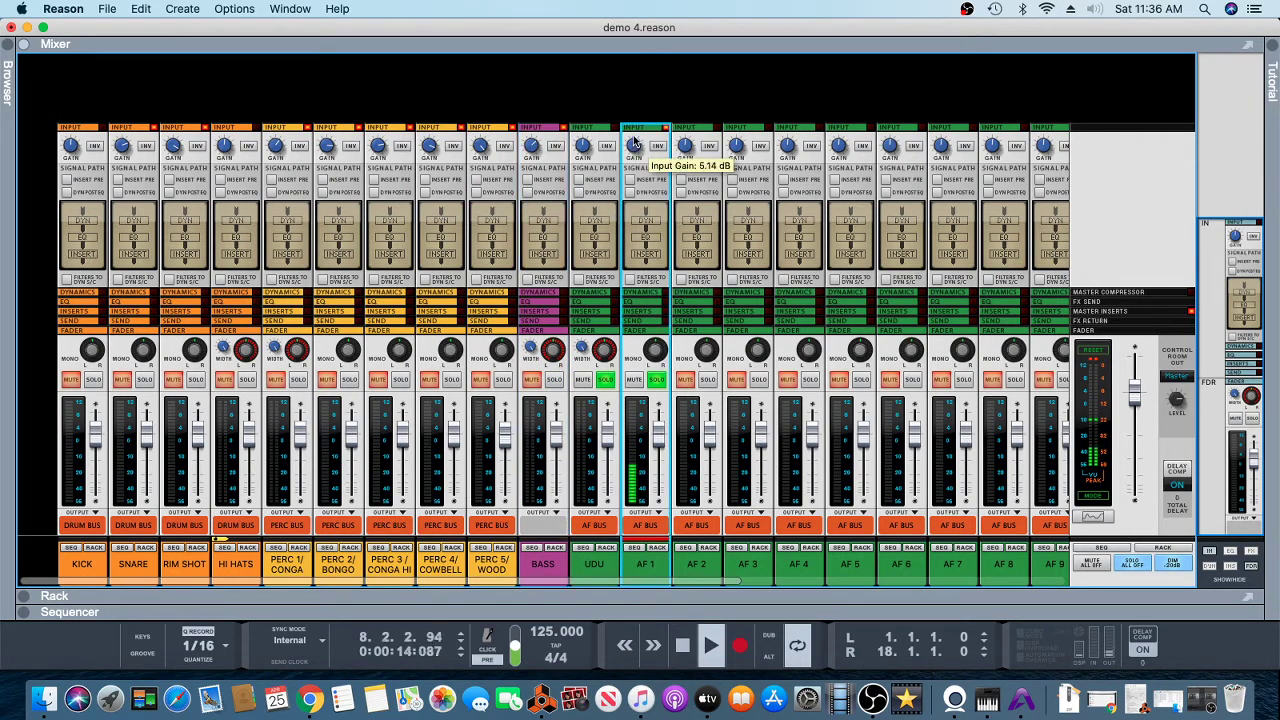
pyautogui.moveTo(632, 131); pyautogui.dragTo(631, 130)
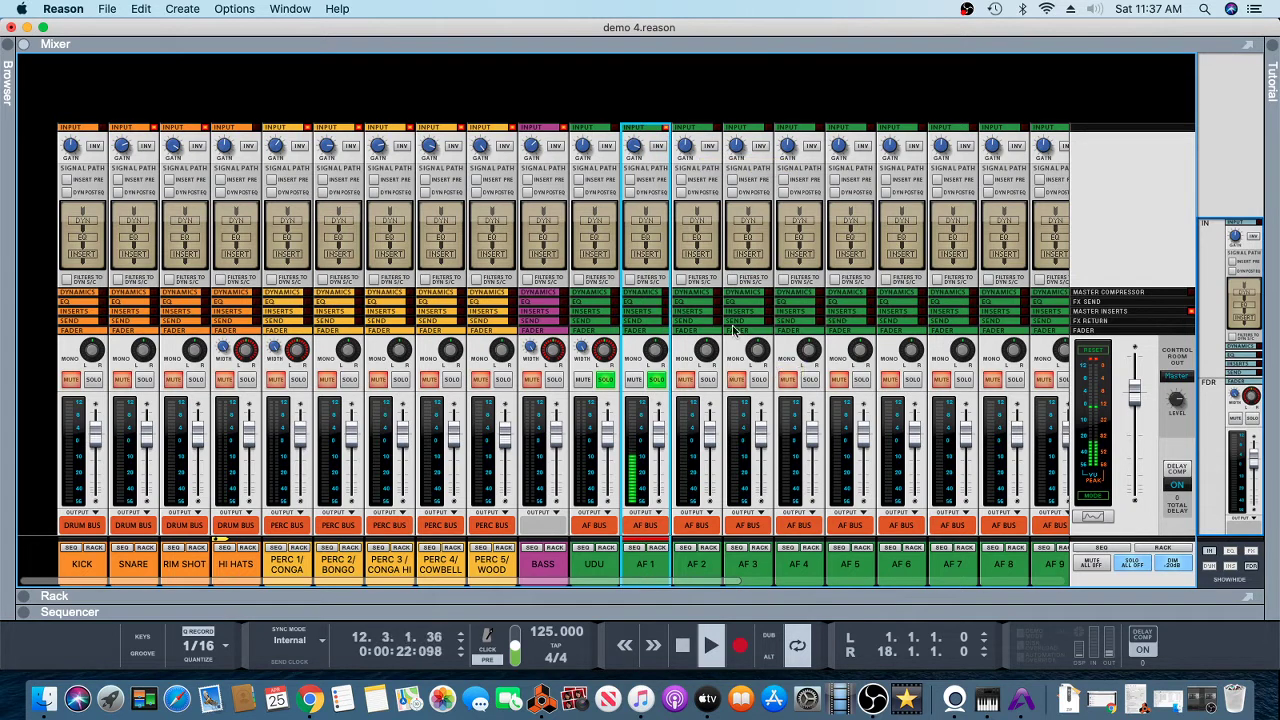
# Step: Add AF 2 and AF 3 to the solo, raising AF 2's input gain and setting AF 3's to 4.00 dB
pyautogui.click(711, 381)
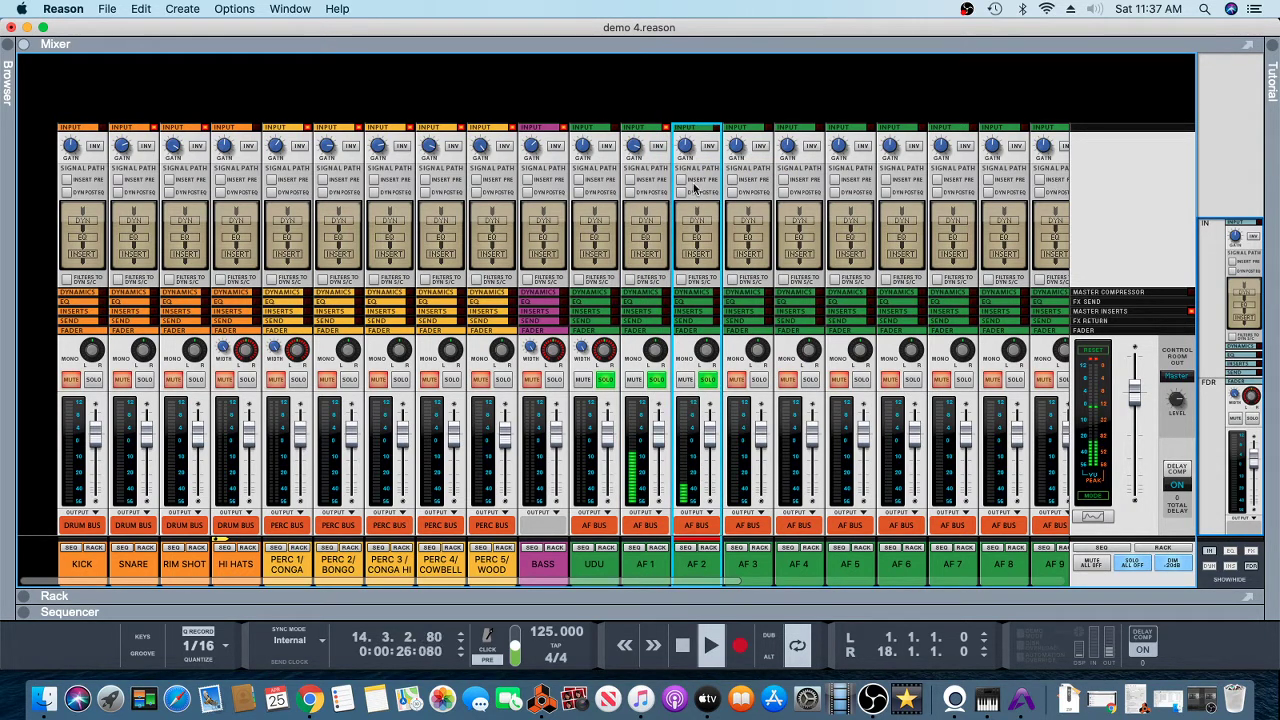
pyautogui.moveTo(687, 150); pyautogui.dragTo(682, 132)
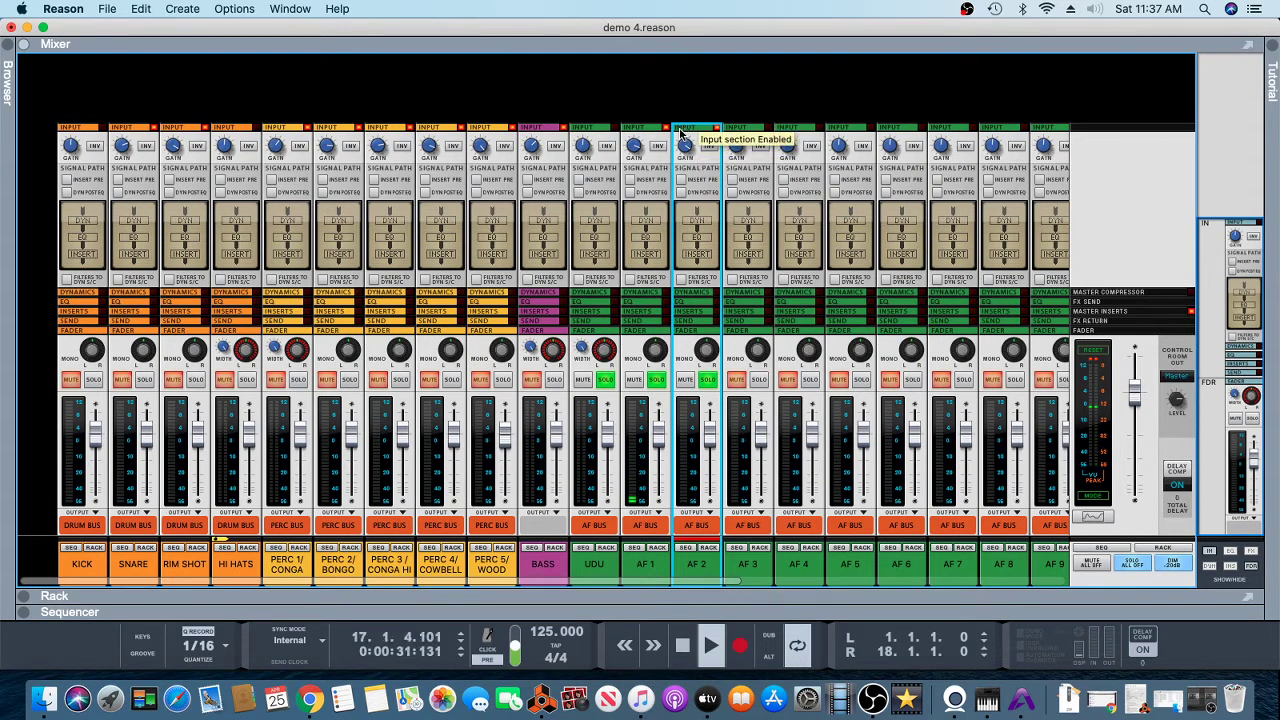
pyautogui.click(759, 380)
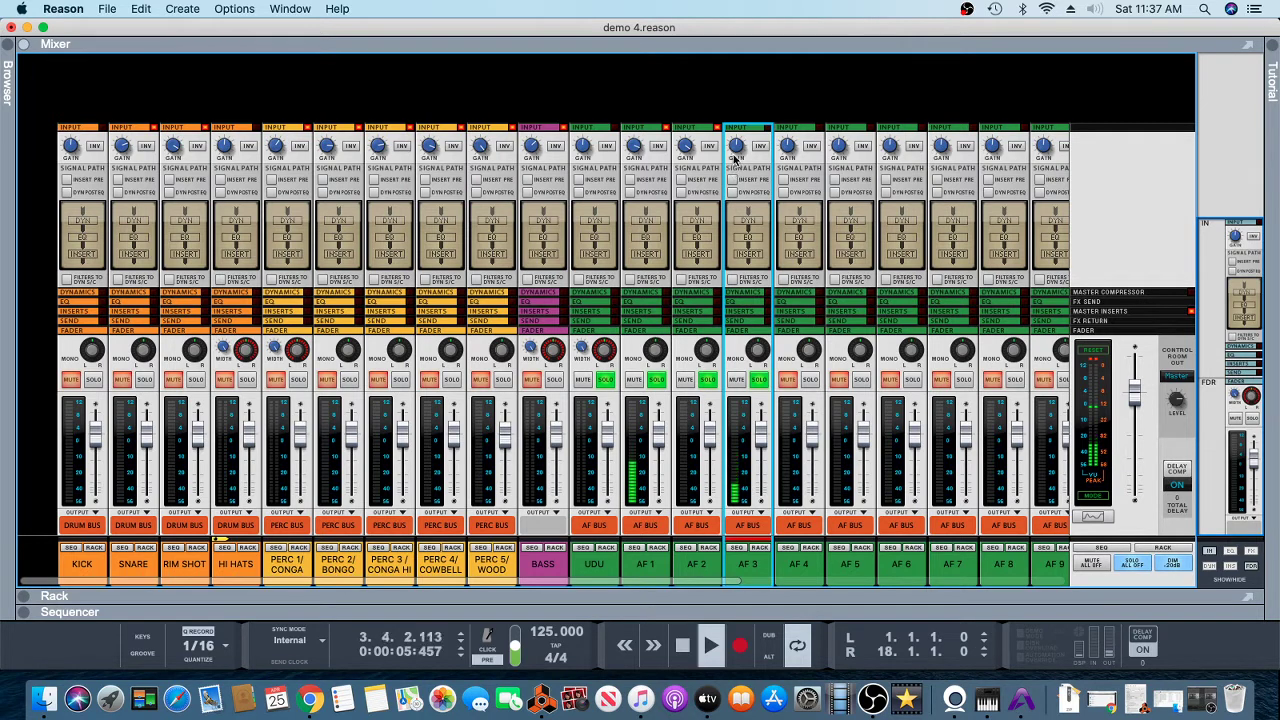
pyautogui.moveTo(737, 148)
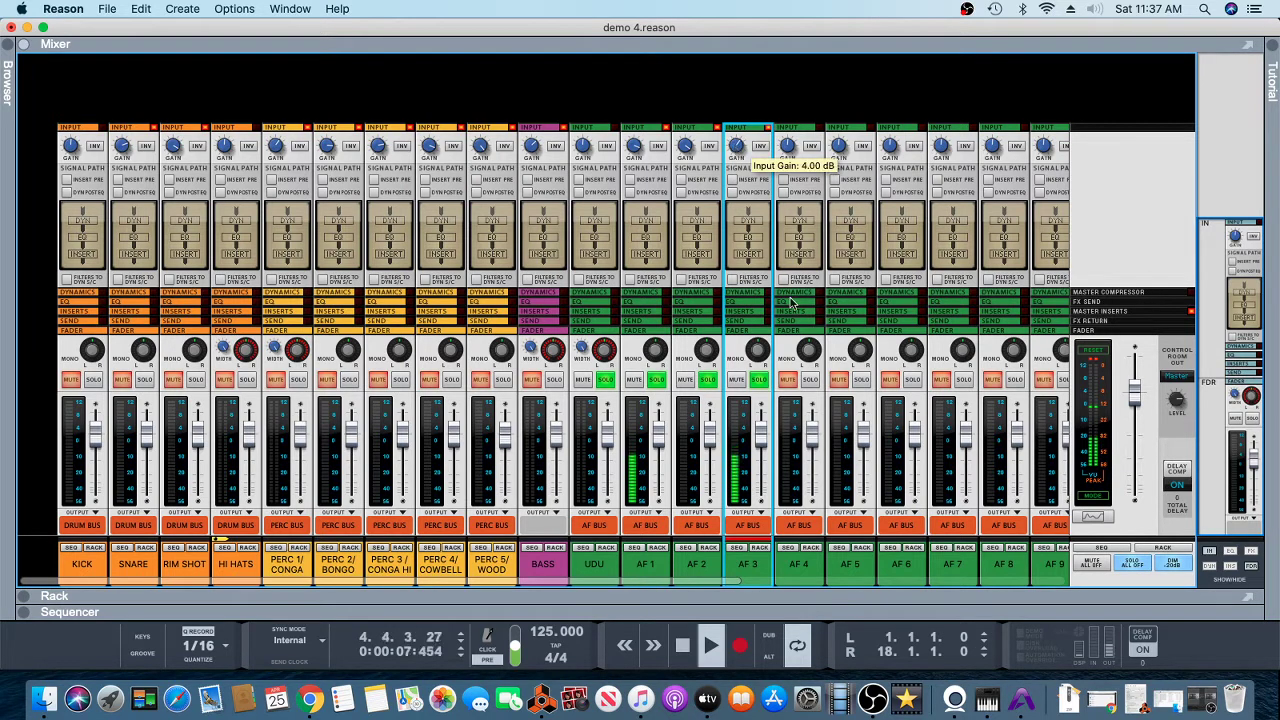
# Step: Solo only AF 4 by releasing Udu, AF 1, AF 2 and AF 3, and raise its input gain to 10.29 dB
pyautogui.click(812, 400)
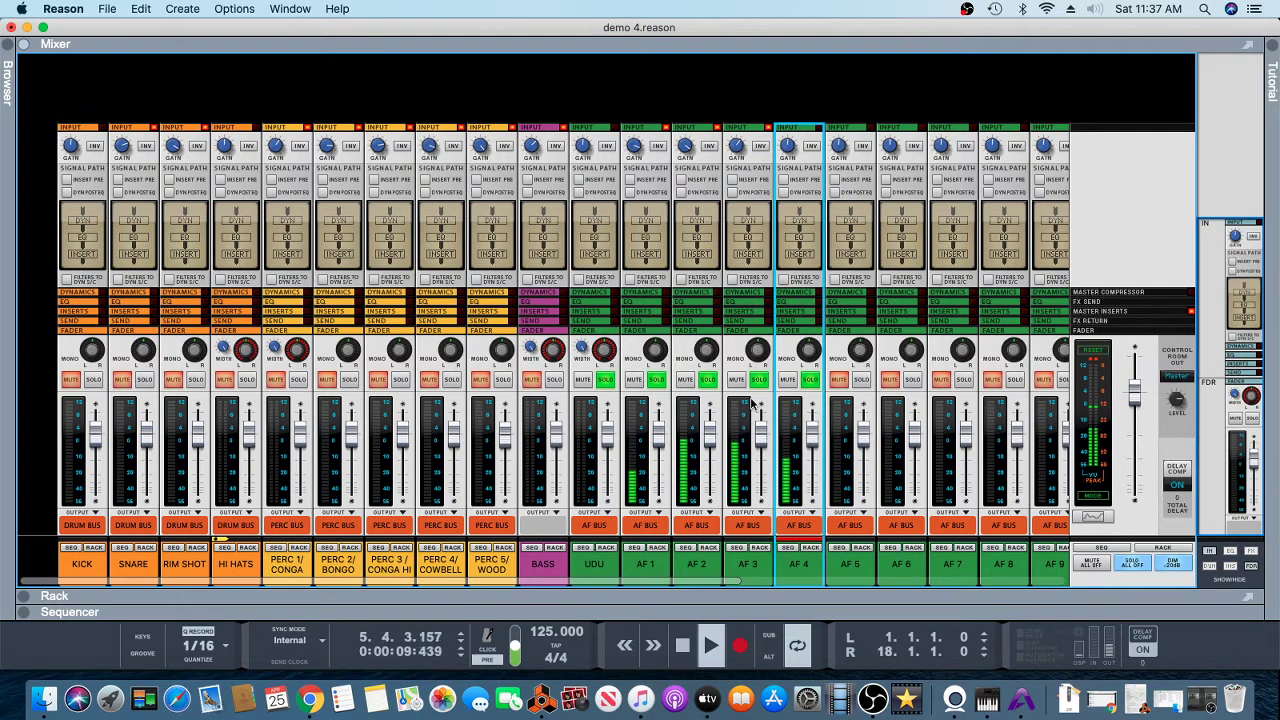
pyautogui.click(758, 380)
pyautogui.click(707, 380)
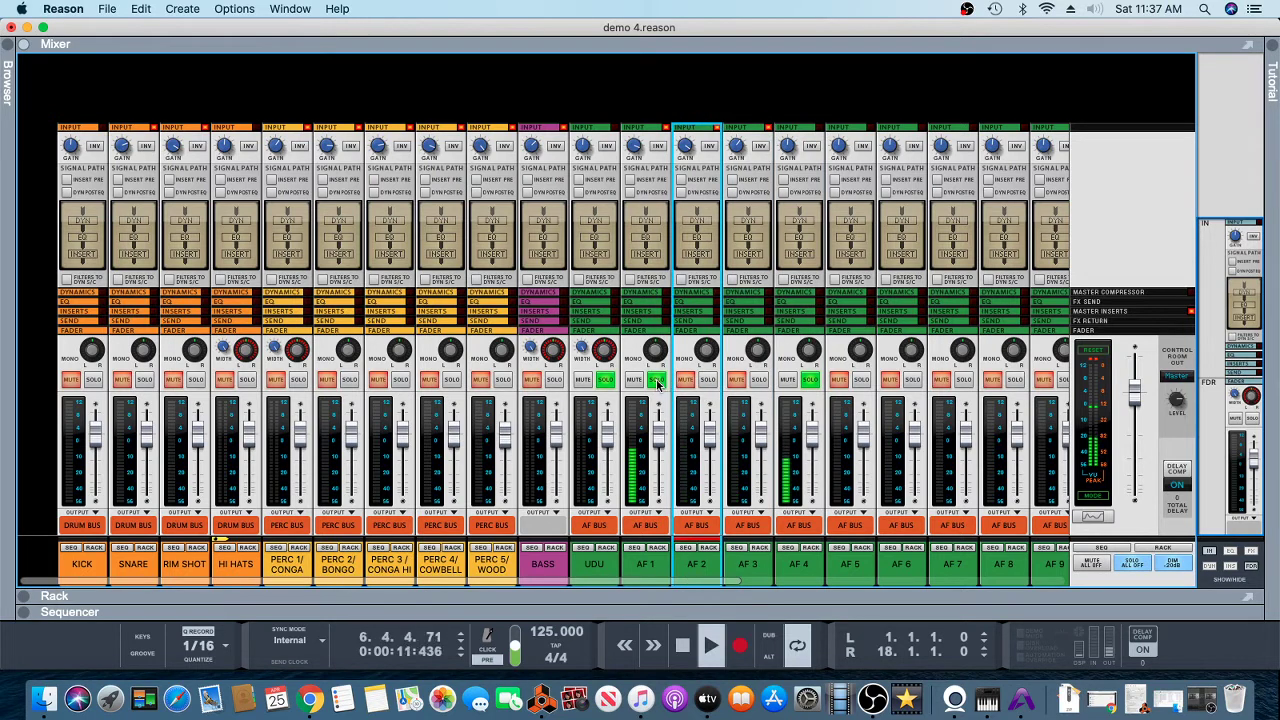
pyautogui.click(656, 381)
pyautogui.click(606, 381)
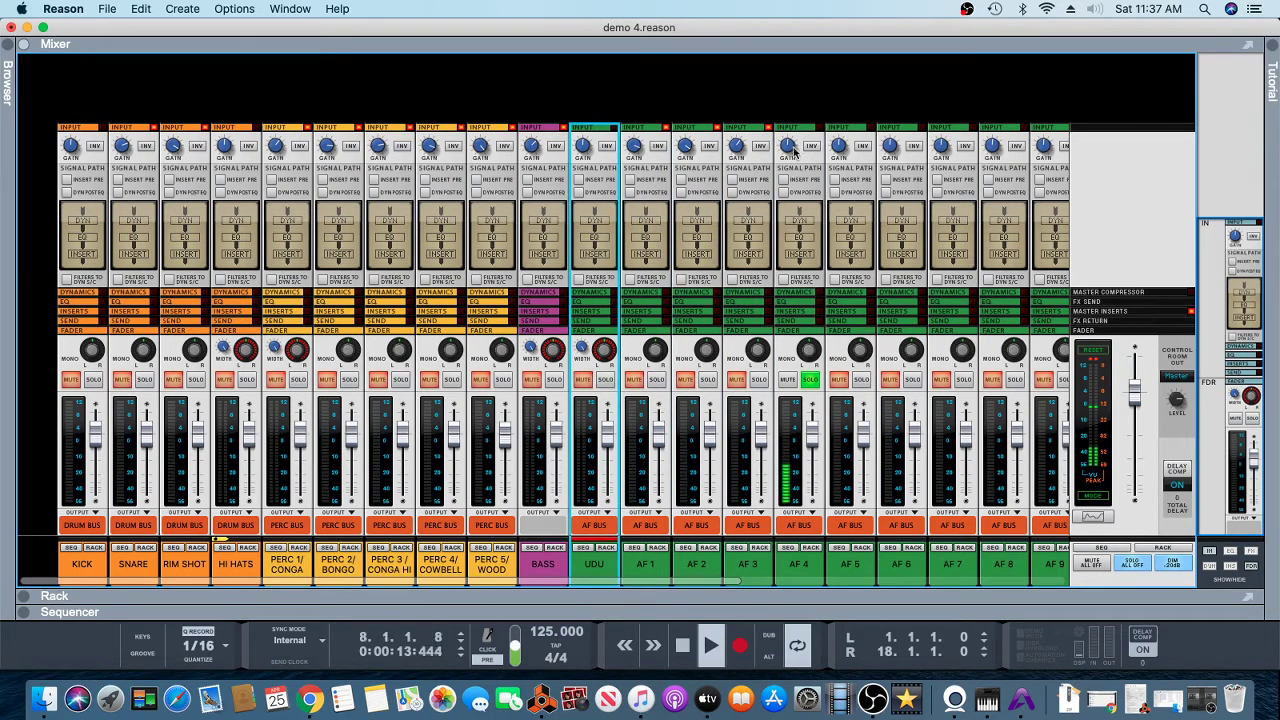
pyautogui.moveTo(793, 150); pyautogui.dragTo(791, 132)
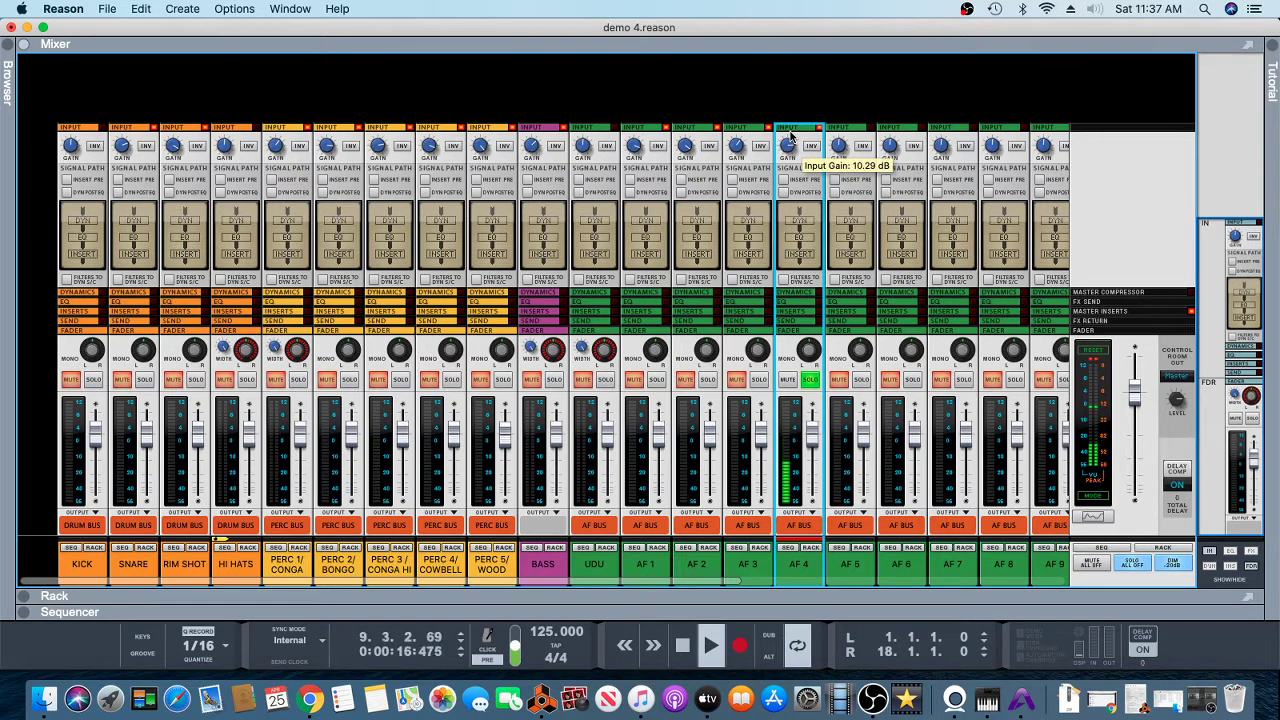
# Step: Solo the AF 5 channel in place of AF 4 and raise its input gain
pyautogui.click(861, 380)
pyautogui.click(814, 380)
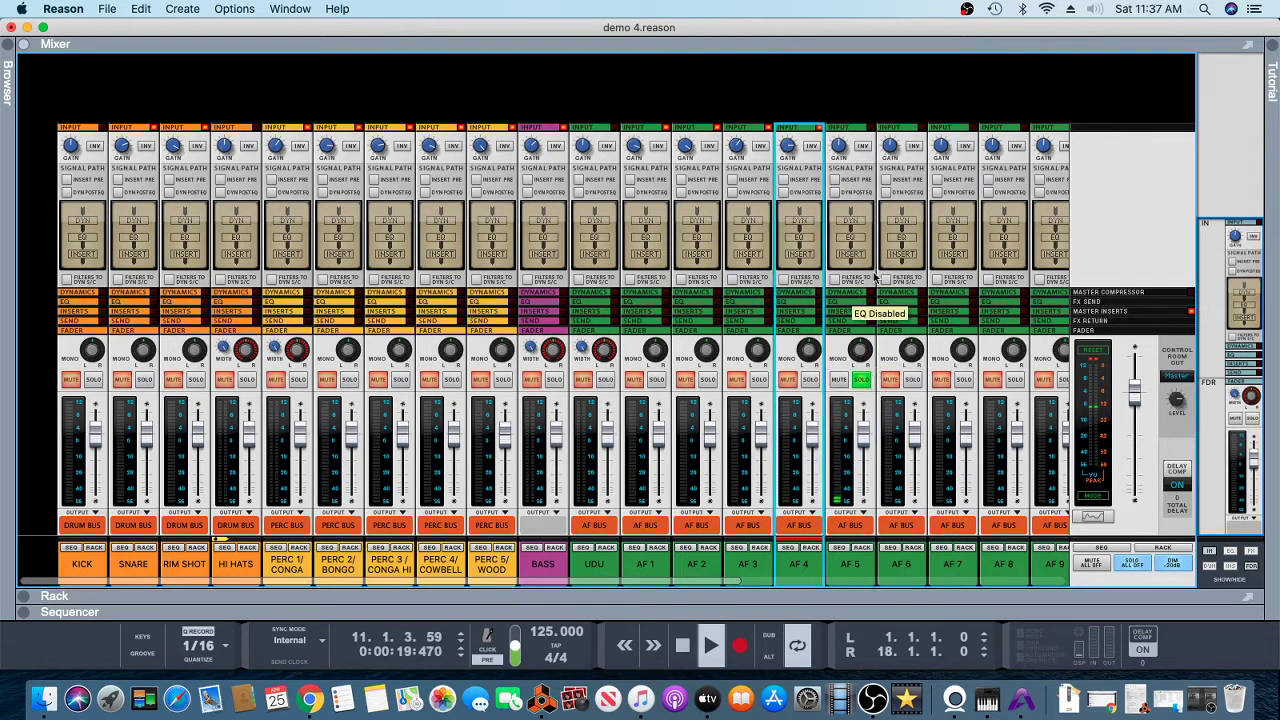
pyautogui.click(838, 147)
pyautogui.moveTo(838, 147); pyautogui.dragTo(841, 140)
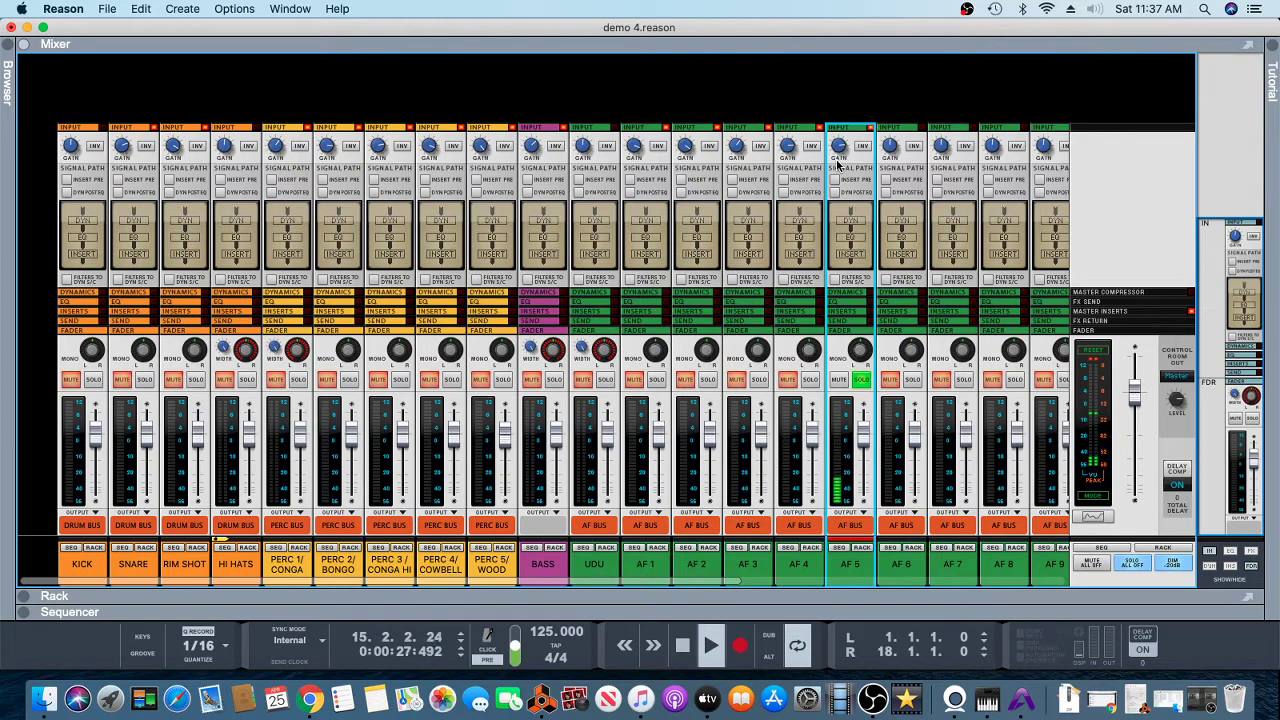
# Step: Examine the amp level settings of the APD1_HIT and APD1_MUTE samples in the African Perc NN-XT in the rack
pyautogui.press('F6')
pyautogui.scroll(-10, 490, 313)
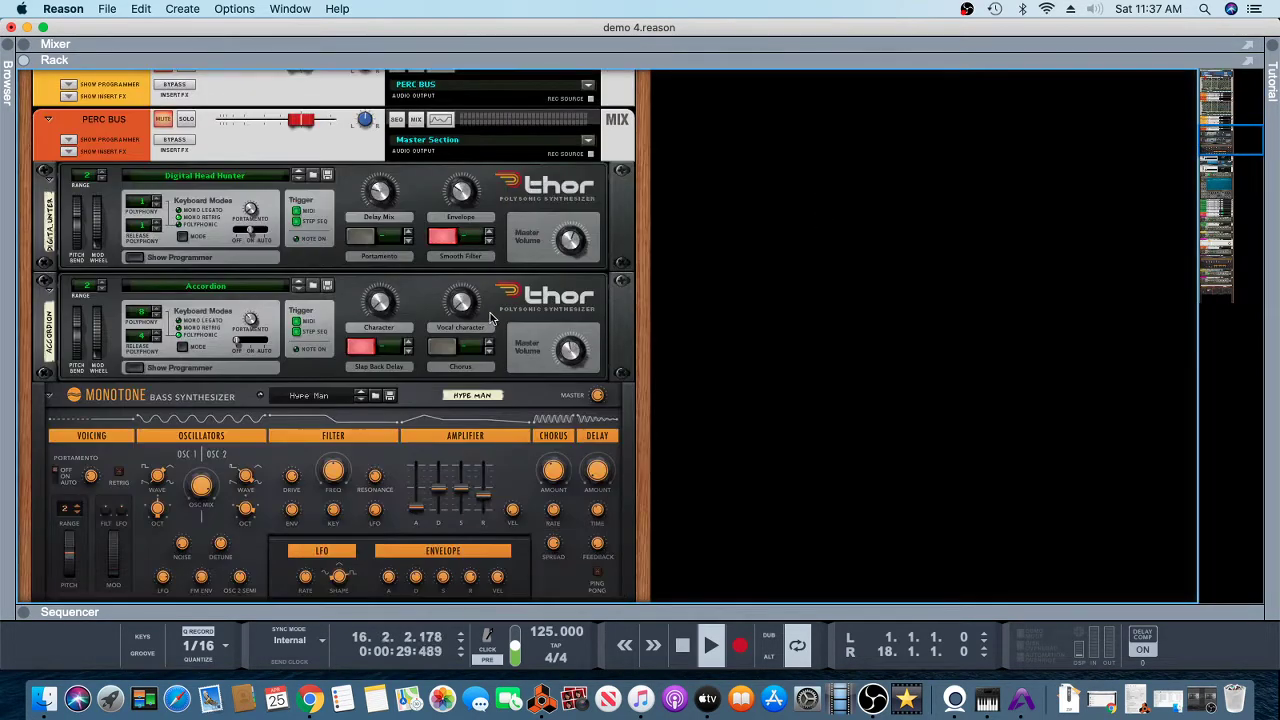
pyautogui.scroll(-12, 490, 317)
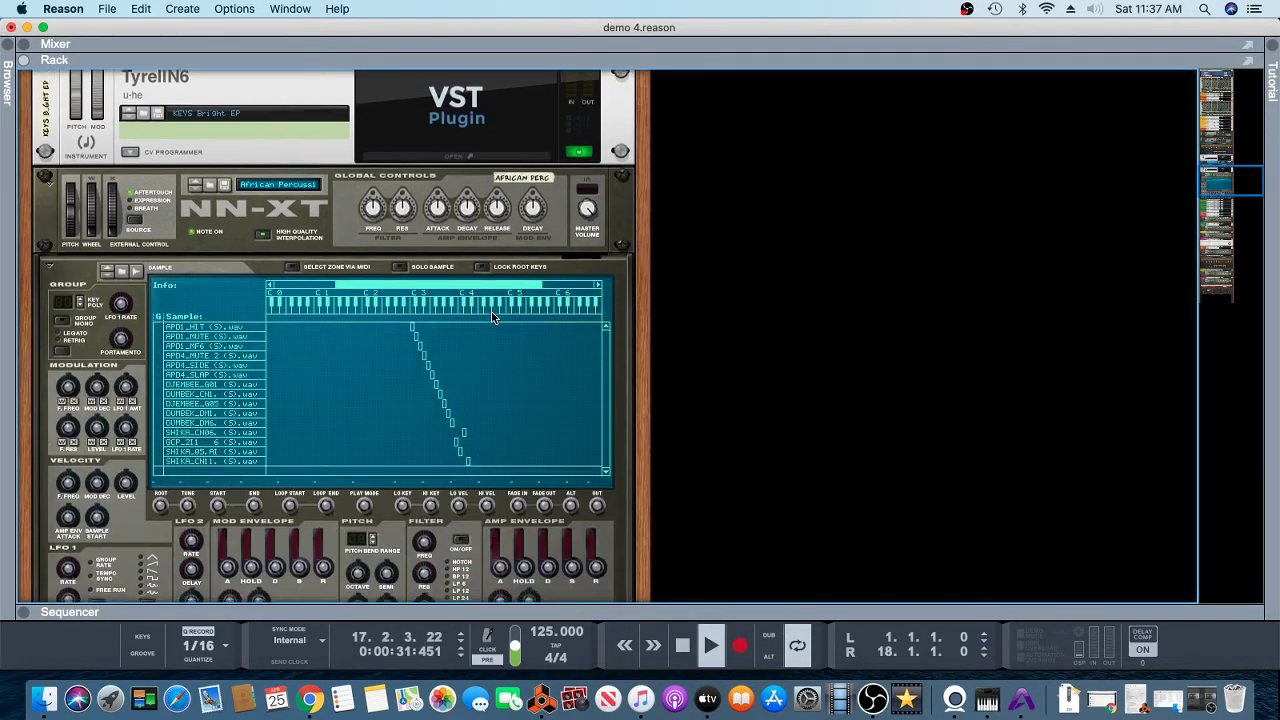
pyautogui.scroll(-10, 491, 317)
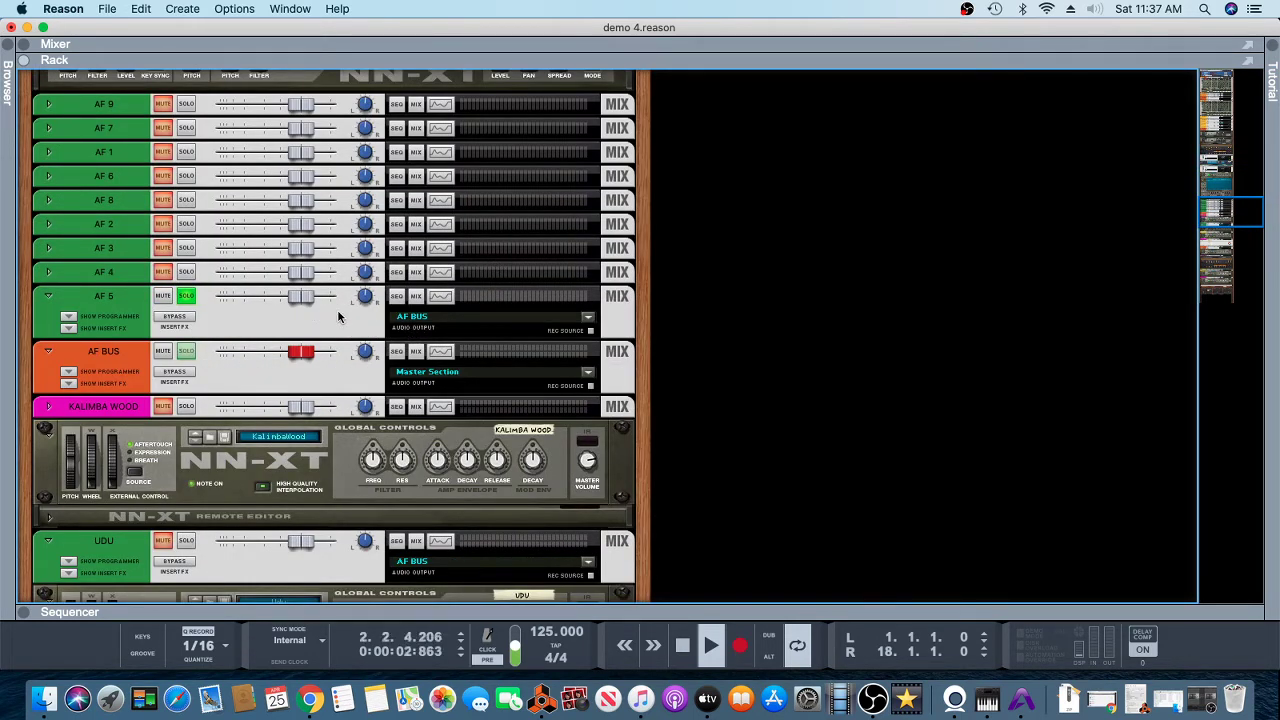
pyautogui.scroll(10, 334, 318)
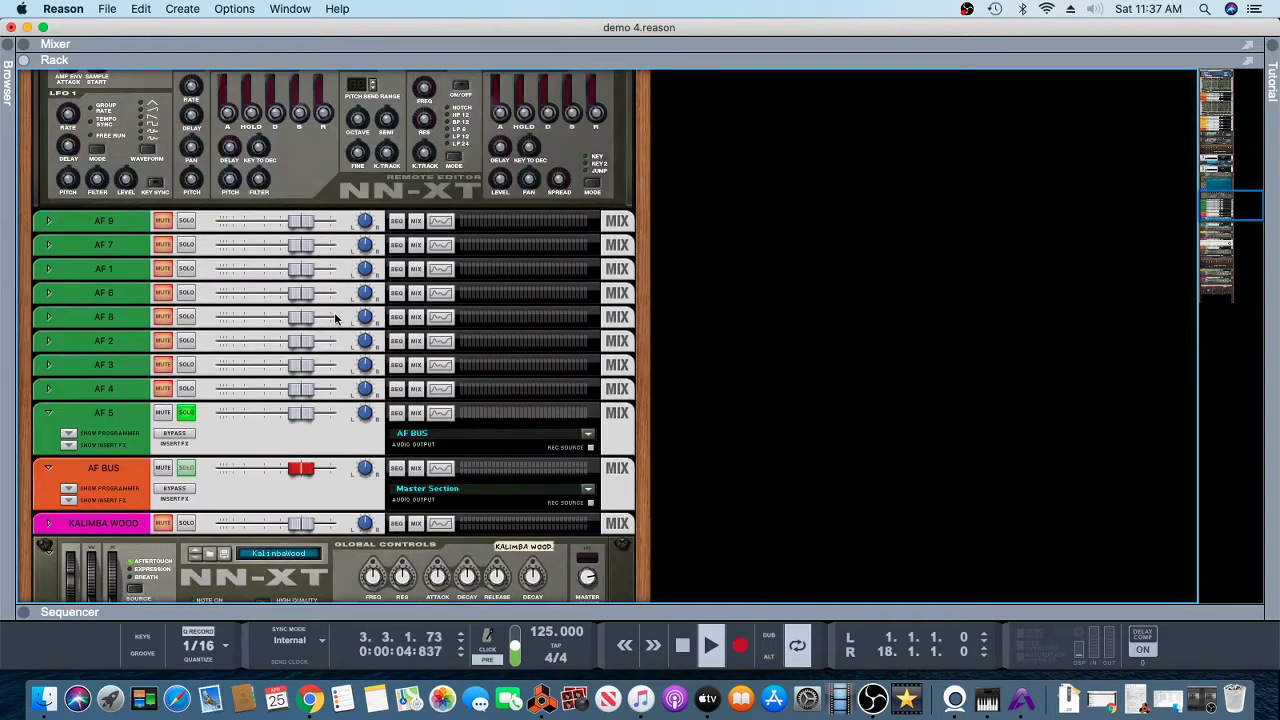
pyautogui.scroll(-1, 390, 355)
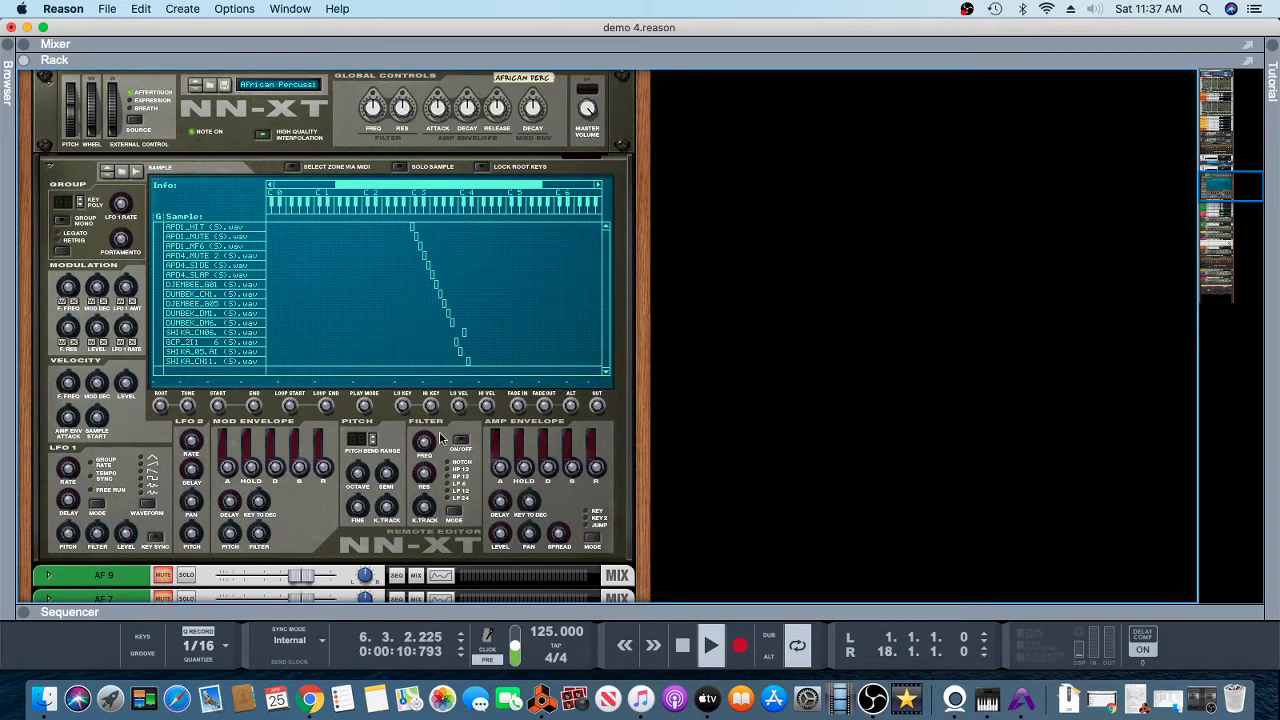
pyautogui.click(226, 232)
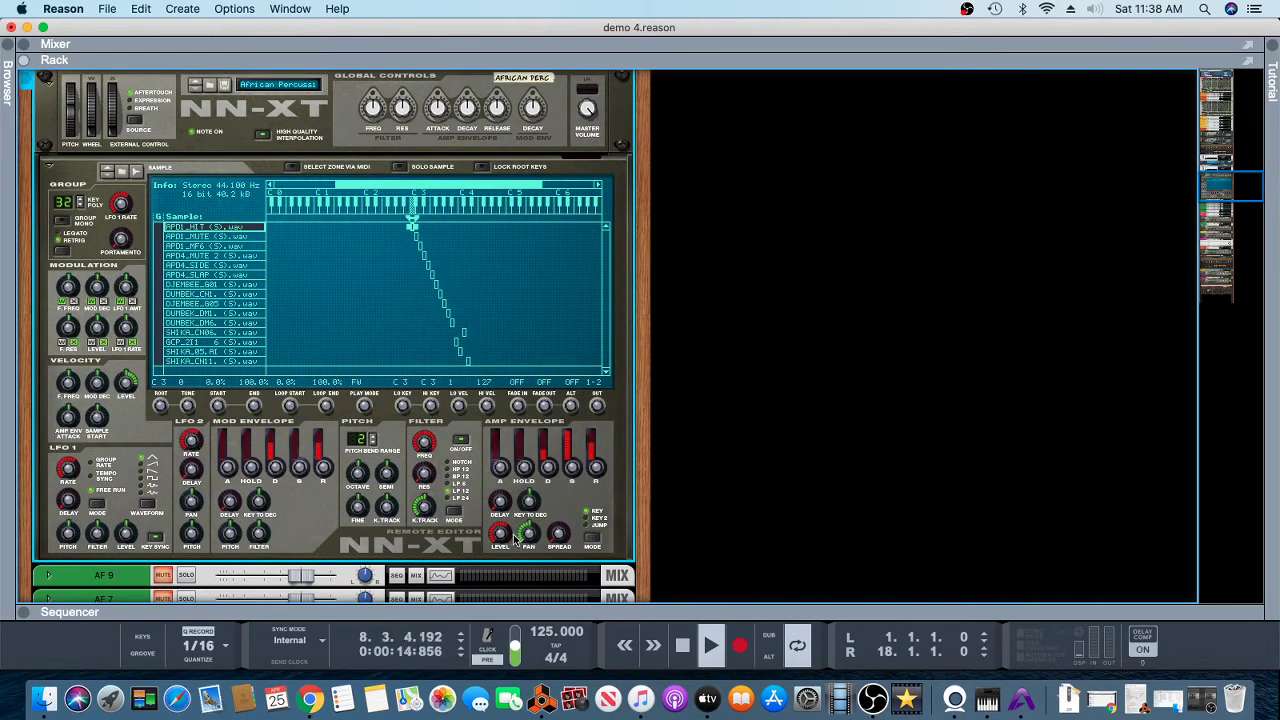
pyautogui.click(213, 237)
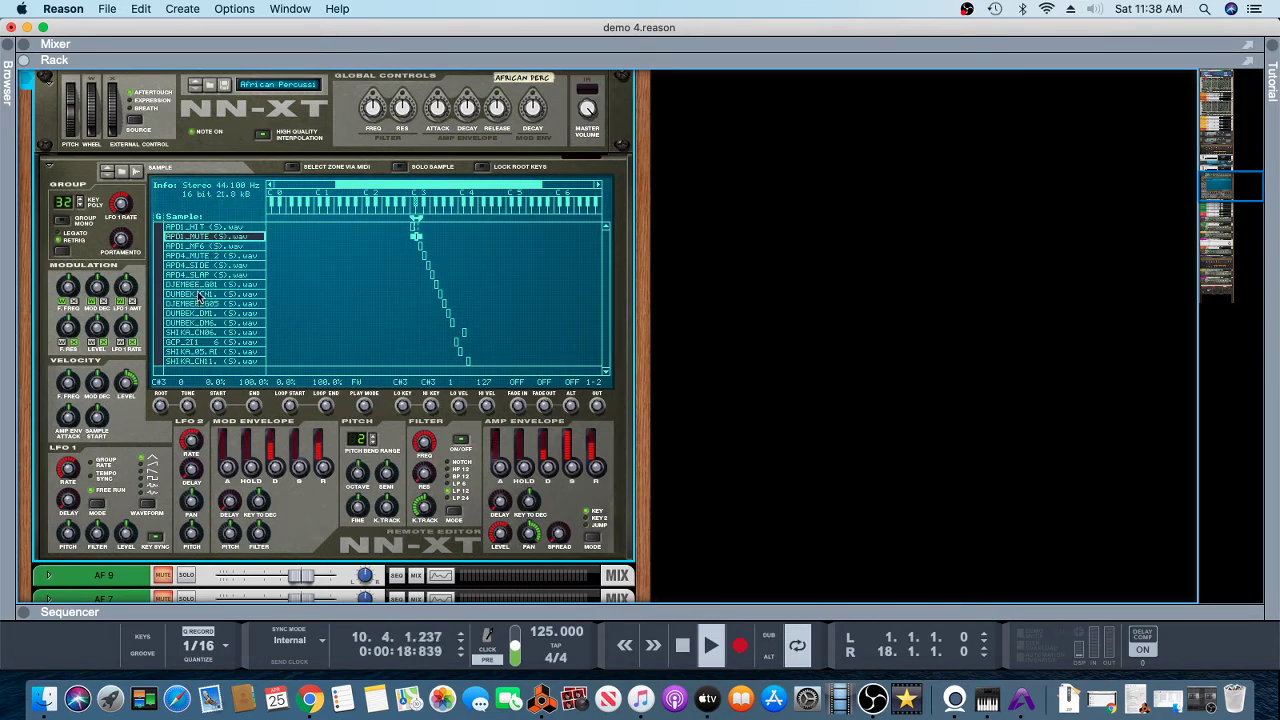
# Step: Solo AF 6, AF 7 and AF 8 in the mixer in place of AF 5, and raise AF 6's input gain to 9.14 dB
pyautogui.press('F5')
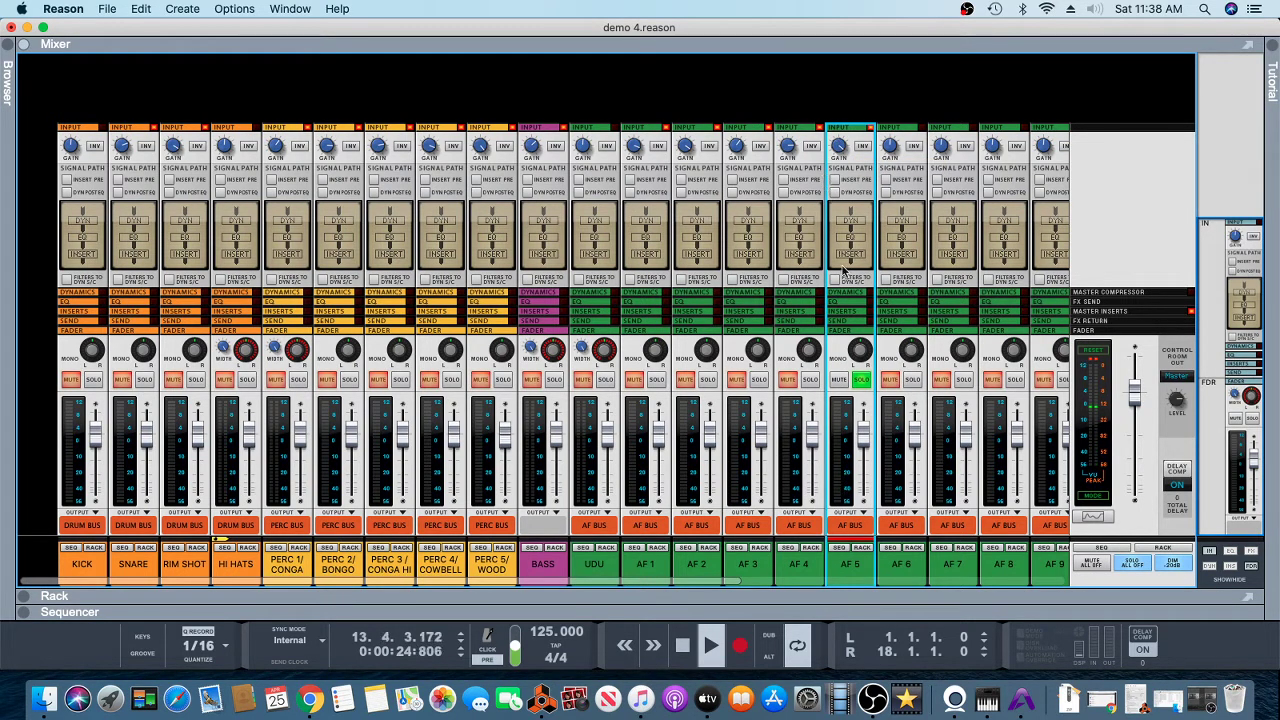
pyautogui.click(911, 381)
pyautogui.click(863, 383)
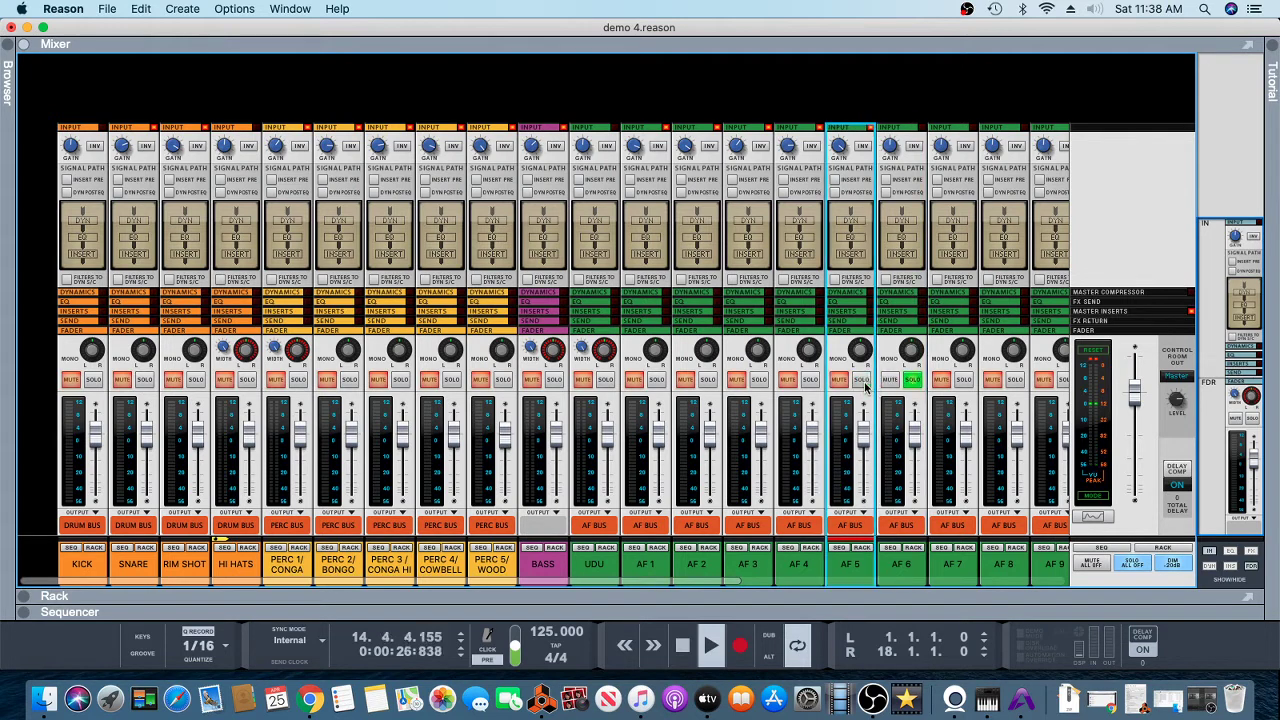
pyautogui.click(964, 382)
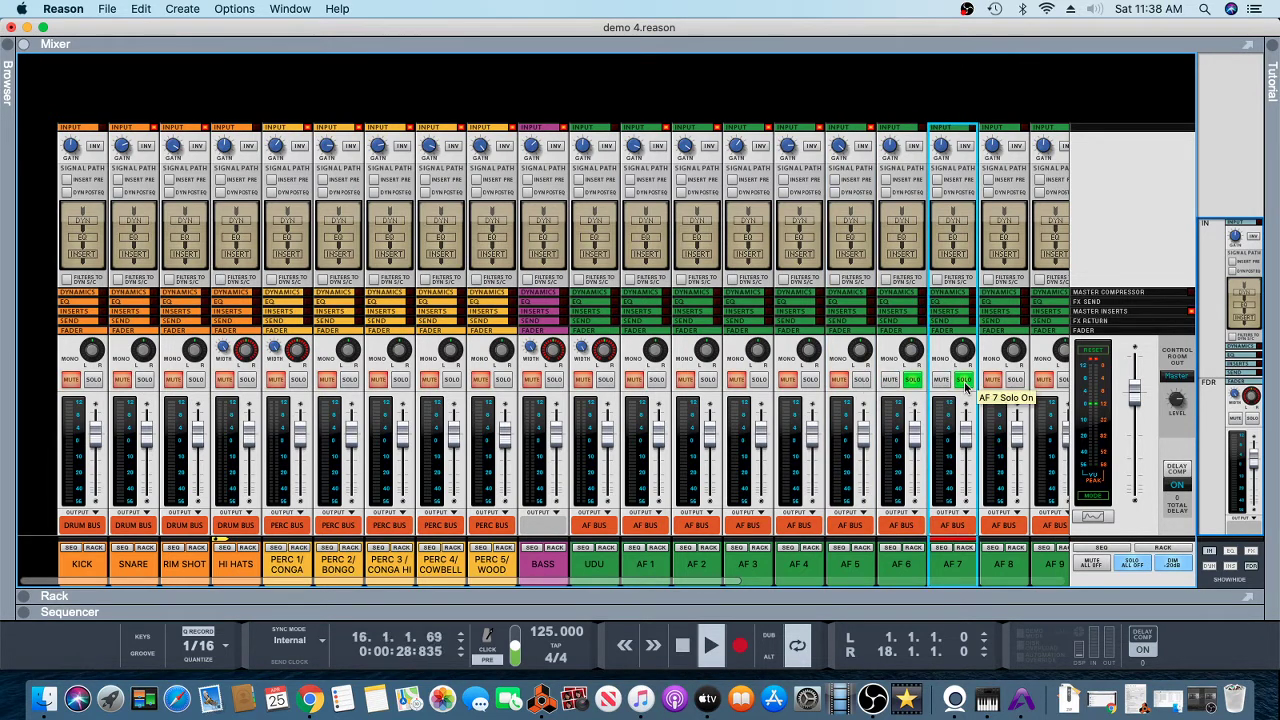
pyautogui.click(1015, 381)
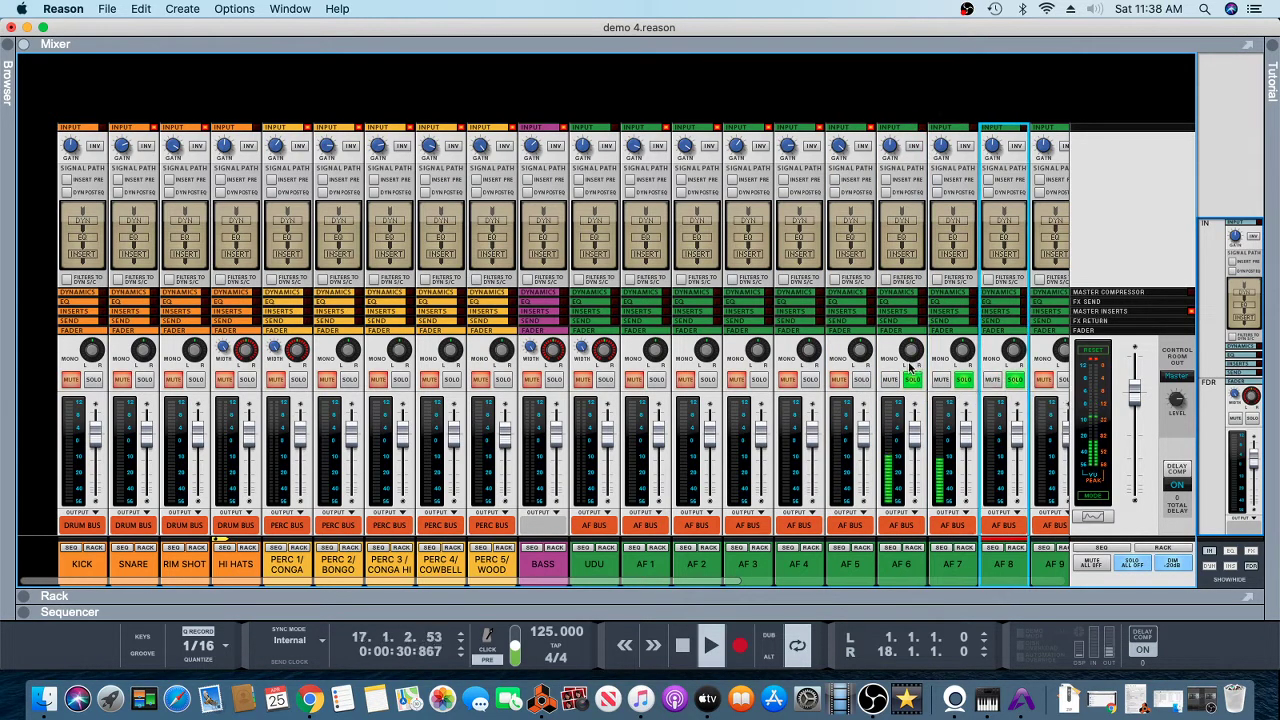
pyautogui.moveTo(890, 155); pyautogui.dragTo(890, 145)
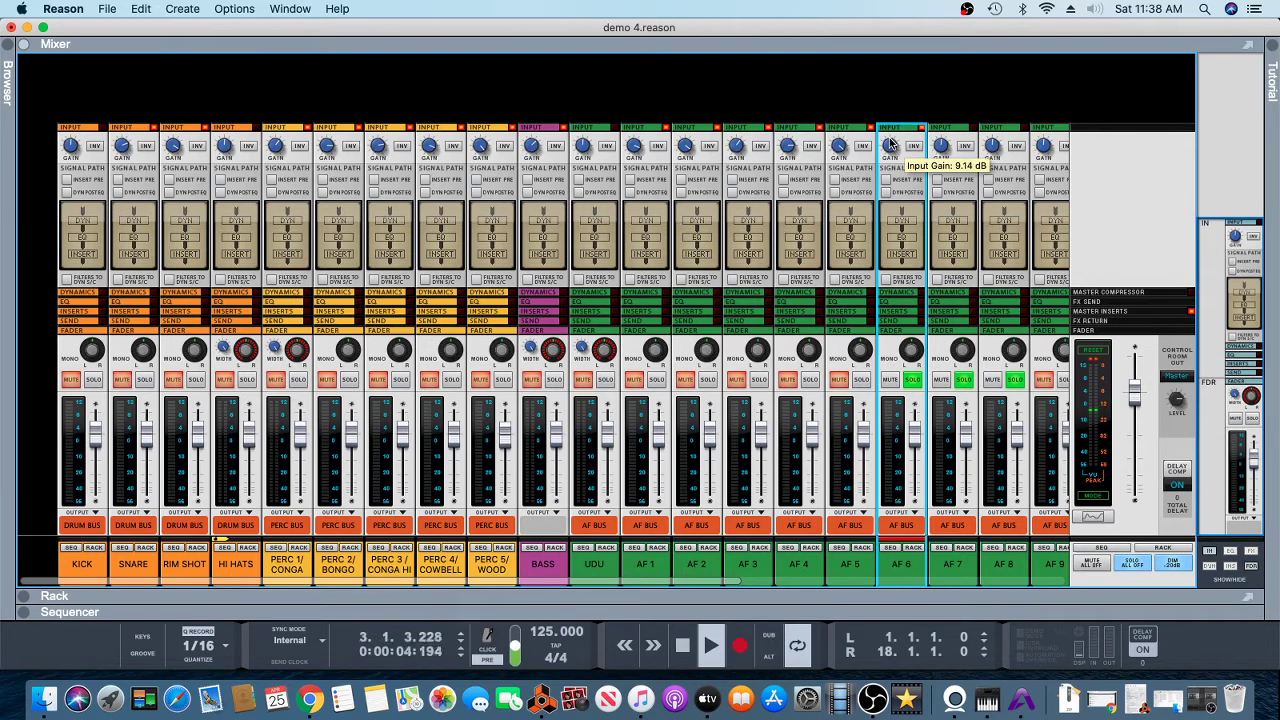
# Step: Set the sequencer loop to run from bar 17 to bar 18 and move the playback position to bar 17
pyautogui.press('F7')
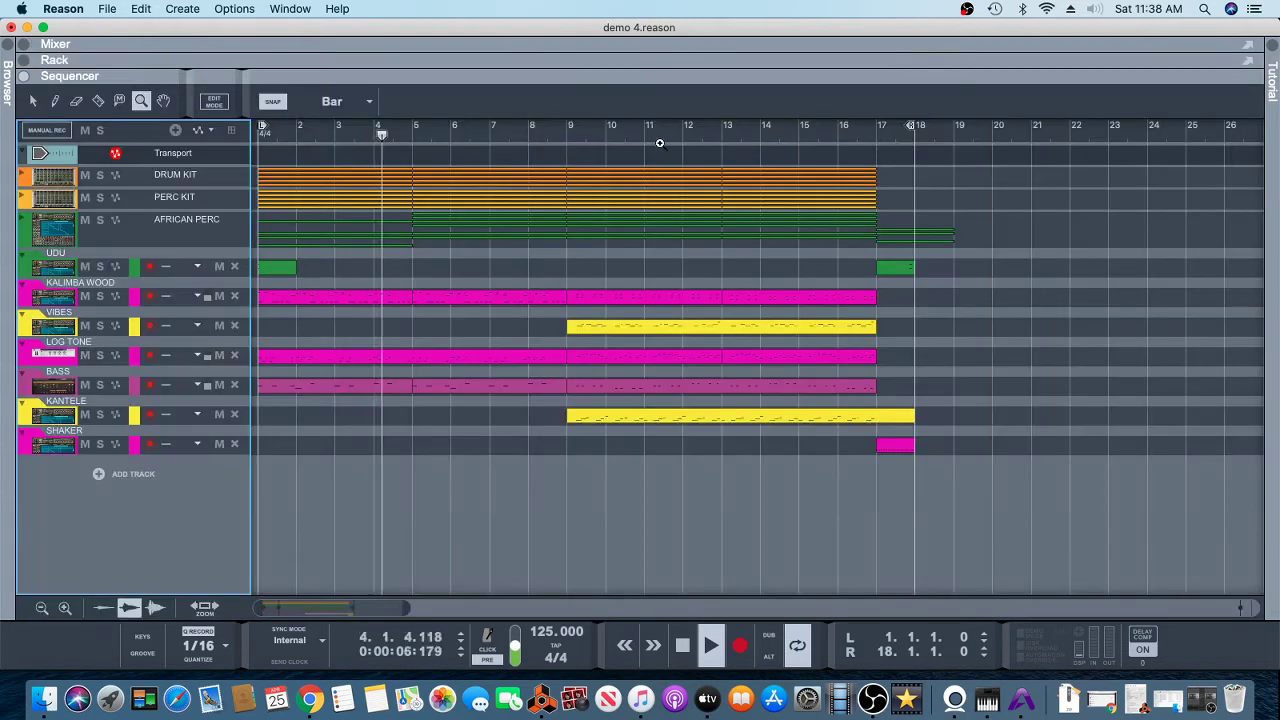
pyautogui.moveTo(264, 125); pyautogui.dragTo(881, 260)
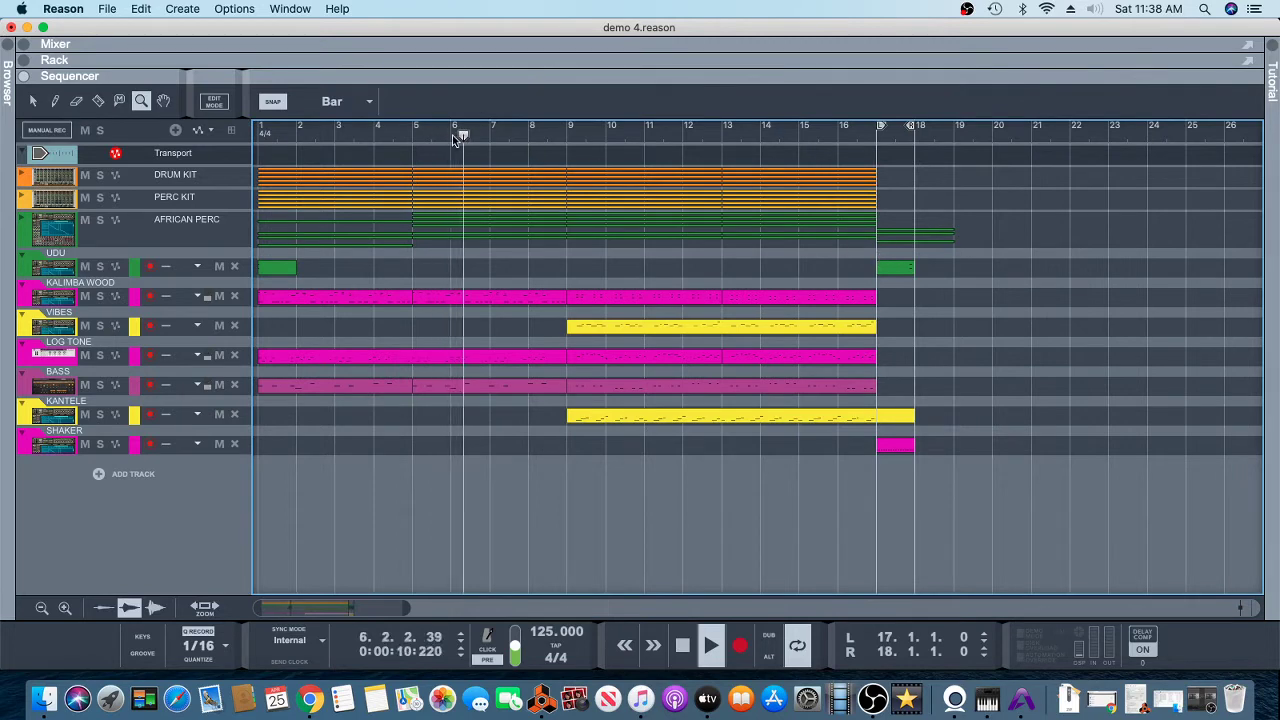
pyautogui.moveTo(463, 135); pyautogui.dragTo(877, 250)
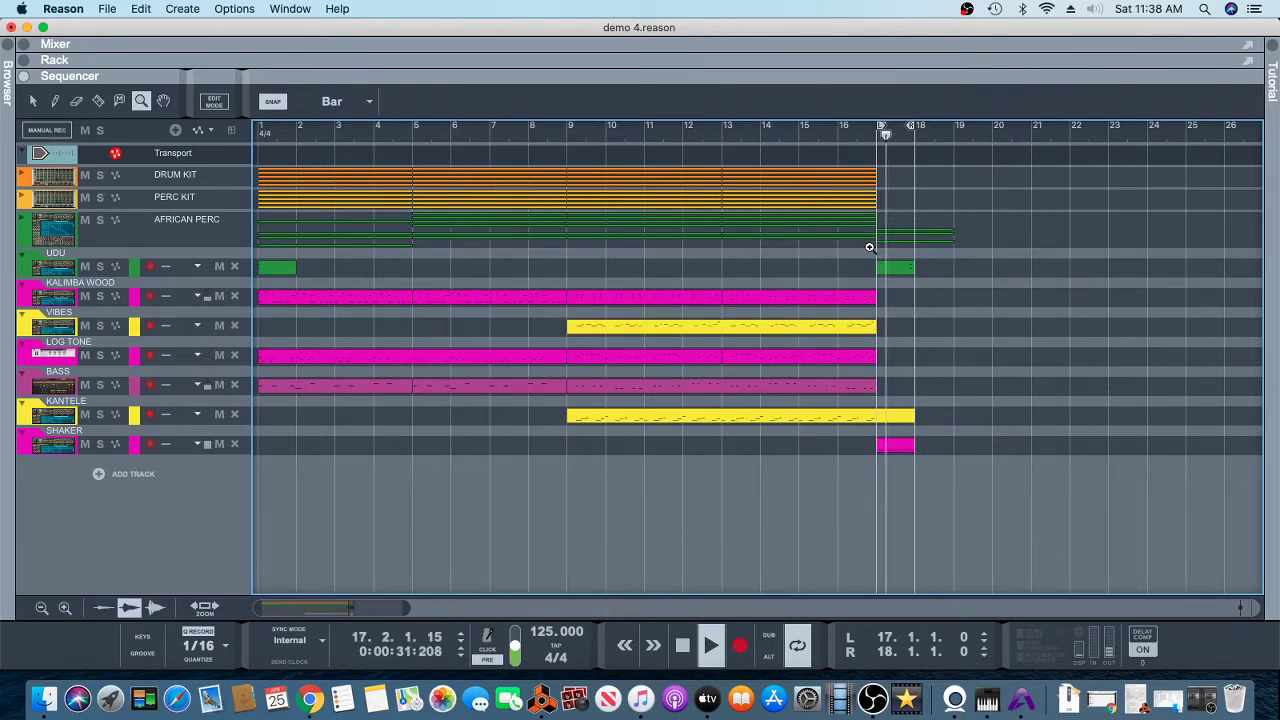
# Step: Lower AF 6's input gain in the mixer and raise AF 7's input gain to 5.14 dB
pyautogui.press('F5')
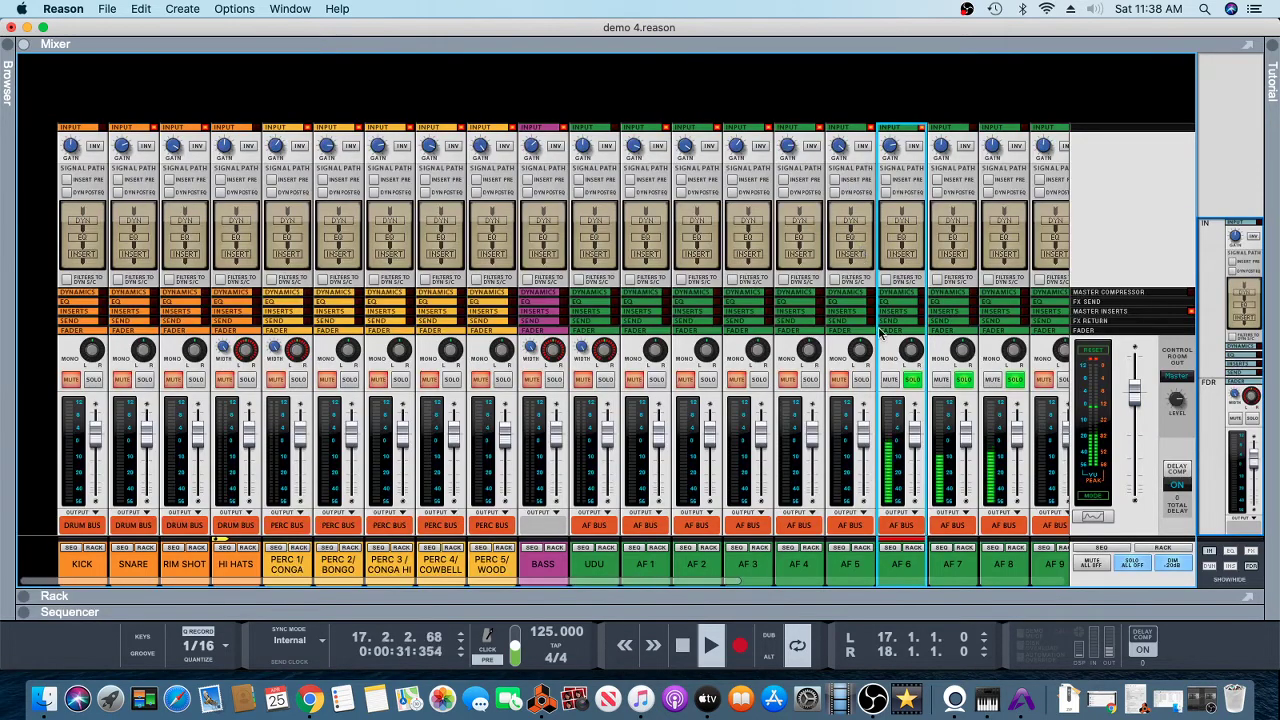
pyautogui.moveTo(889, 150)
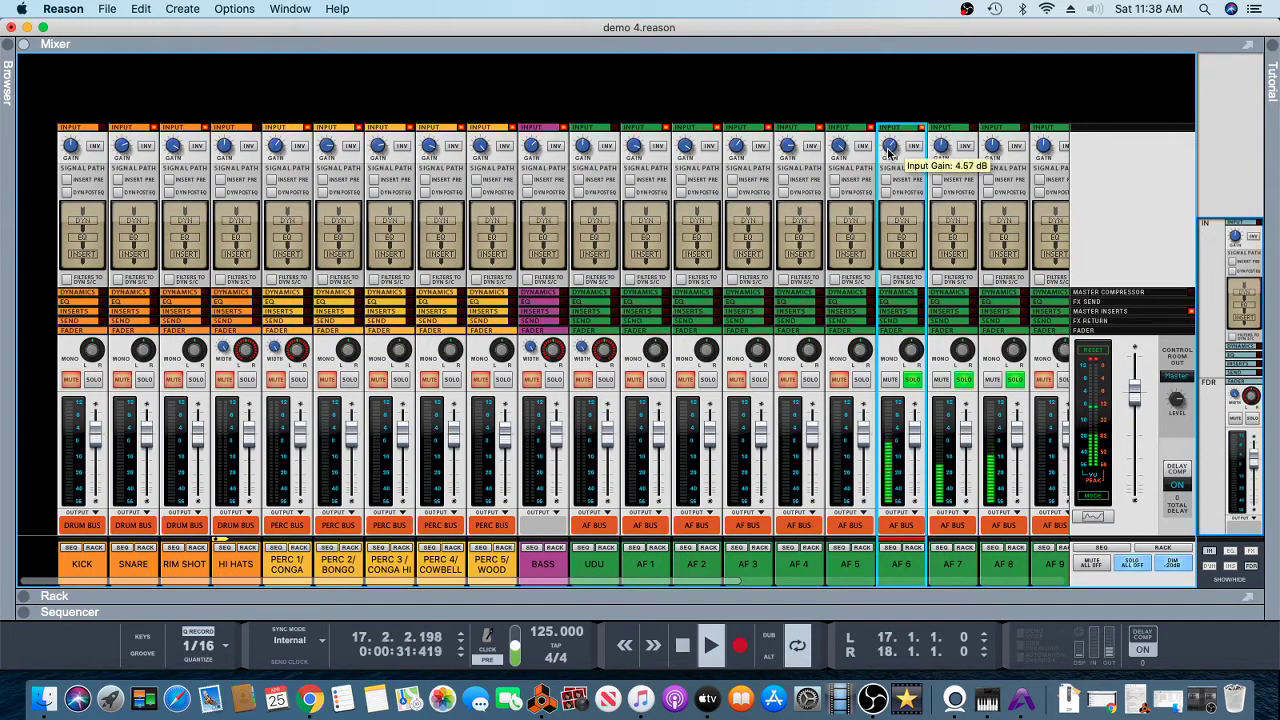
pyautogui.scroll(-3, 889, 150)
pyautogui.click(945, 149)
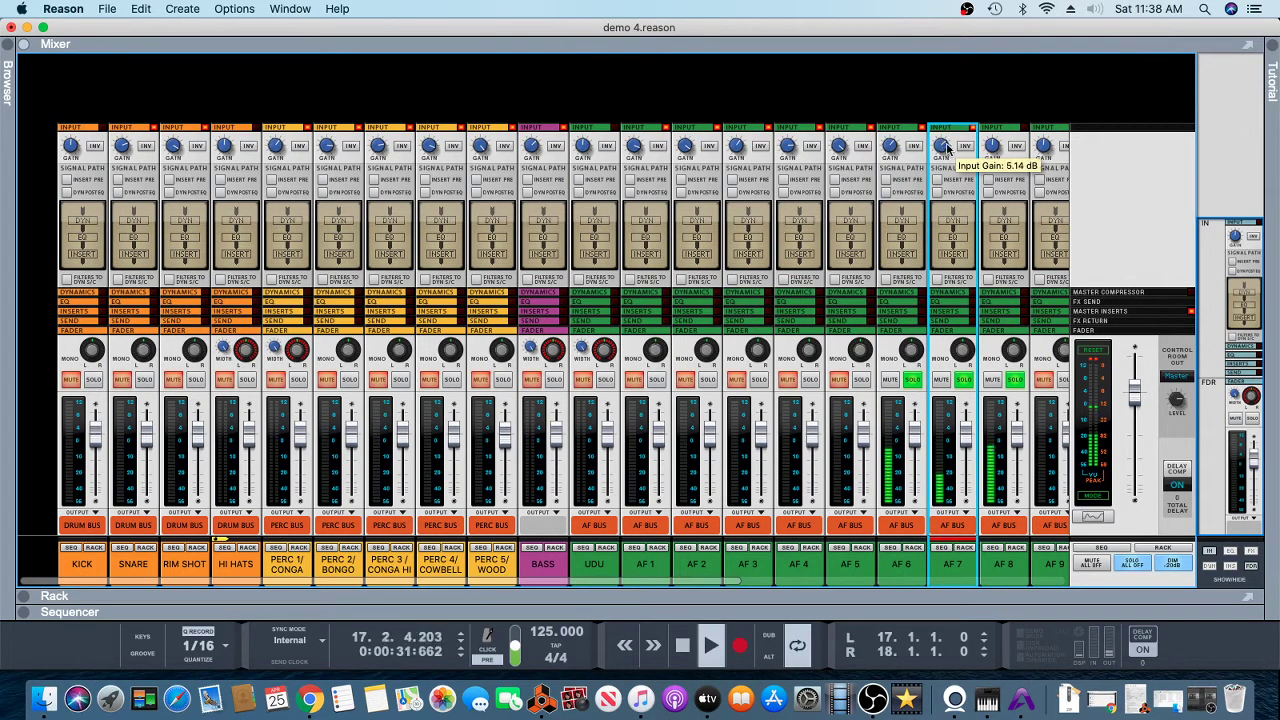
# Step: Adjust AF 8's input gain in the mixer, and add AF 9 to the soloed channels
pyautogui.click(993, 149)
pyautogui.scroll(3, 993, 149)
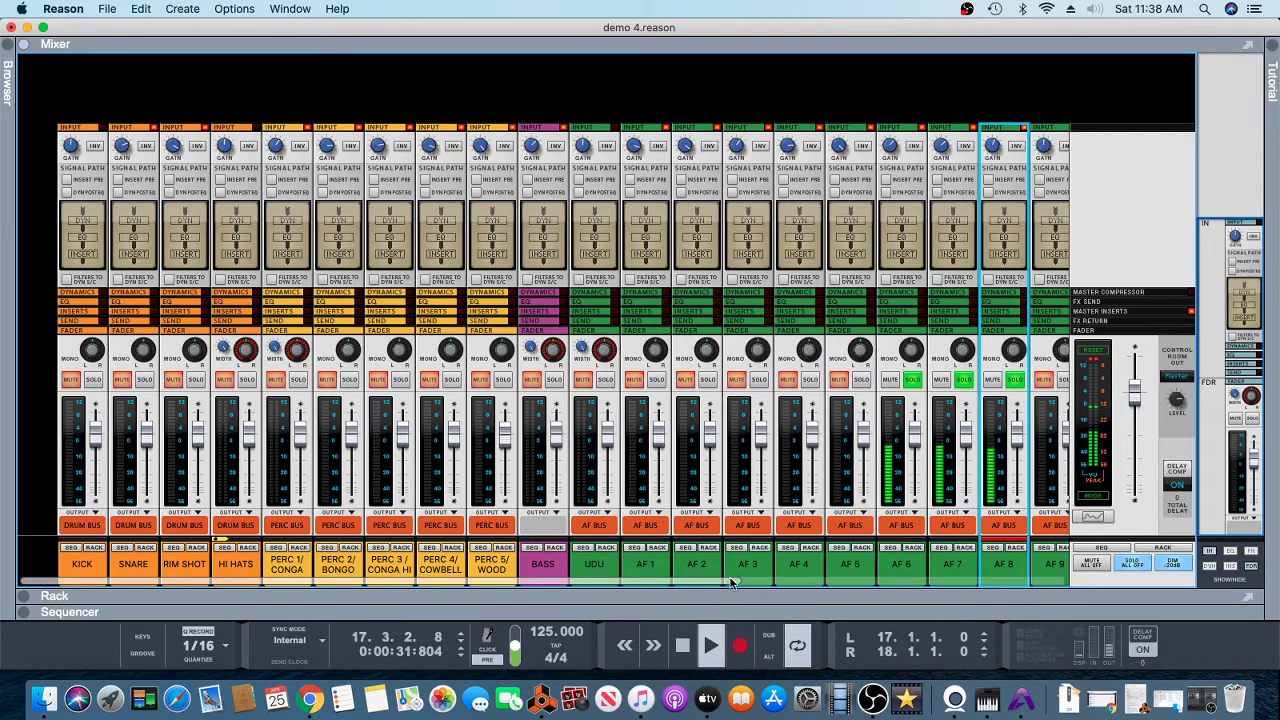
pyautogui.moveTo(732, 584); pyautogui.dragTo(925, 578)
pyautogui.click(800, 381)
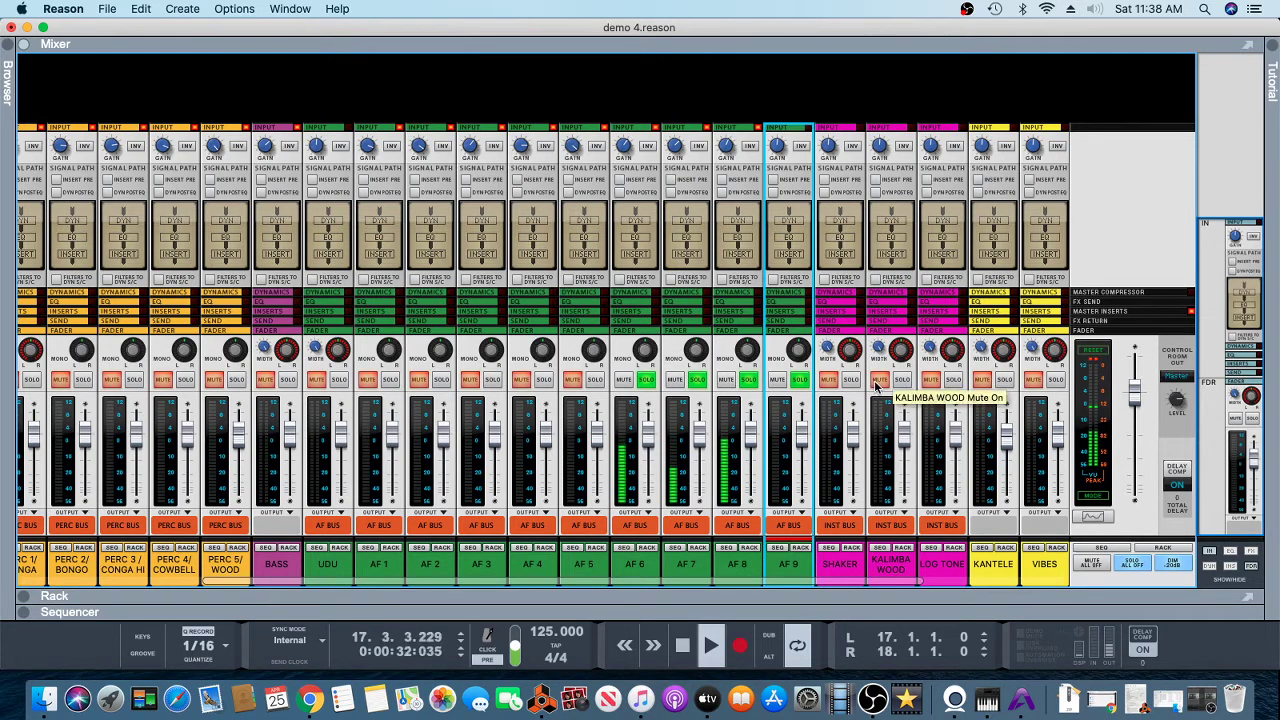
# Step: Move the sequencer loop start and playback position to bar 9, keeping the loop end at bar 18, and return to the mixer
pyautogui.press('F7')
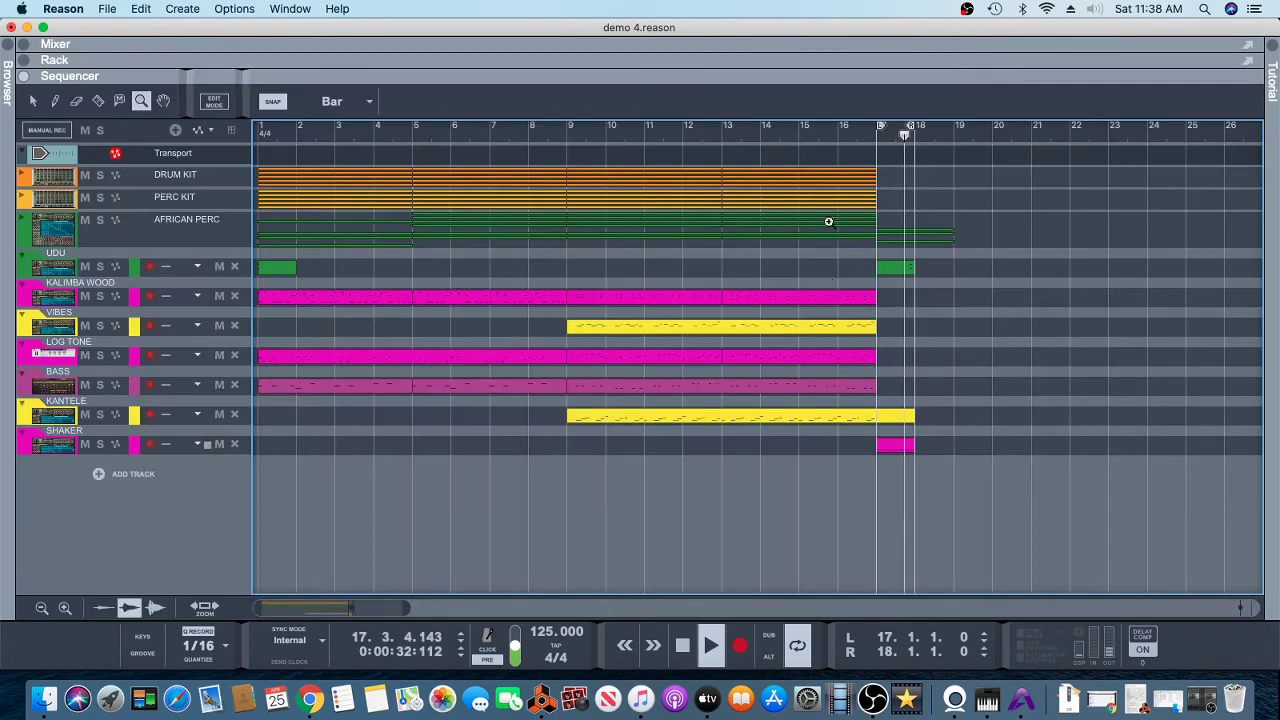
pyautogui.moveTo(885, 141); pyautogui.dragTo(562, 200)
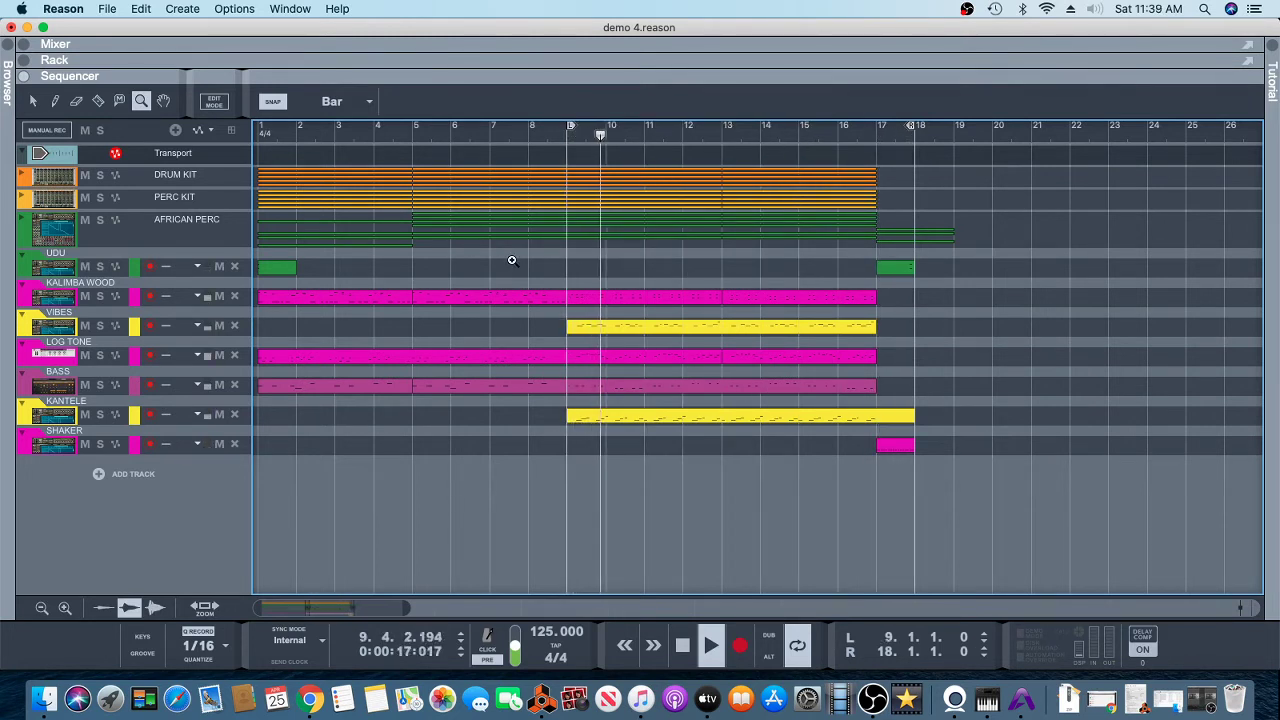
pyautogui.press('F5')
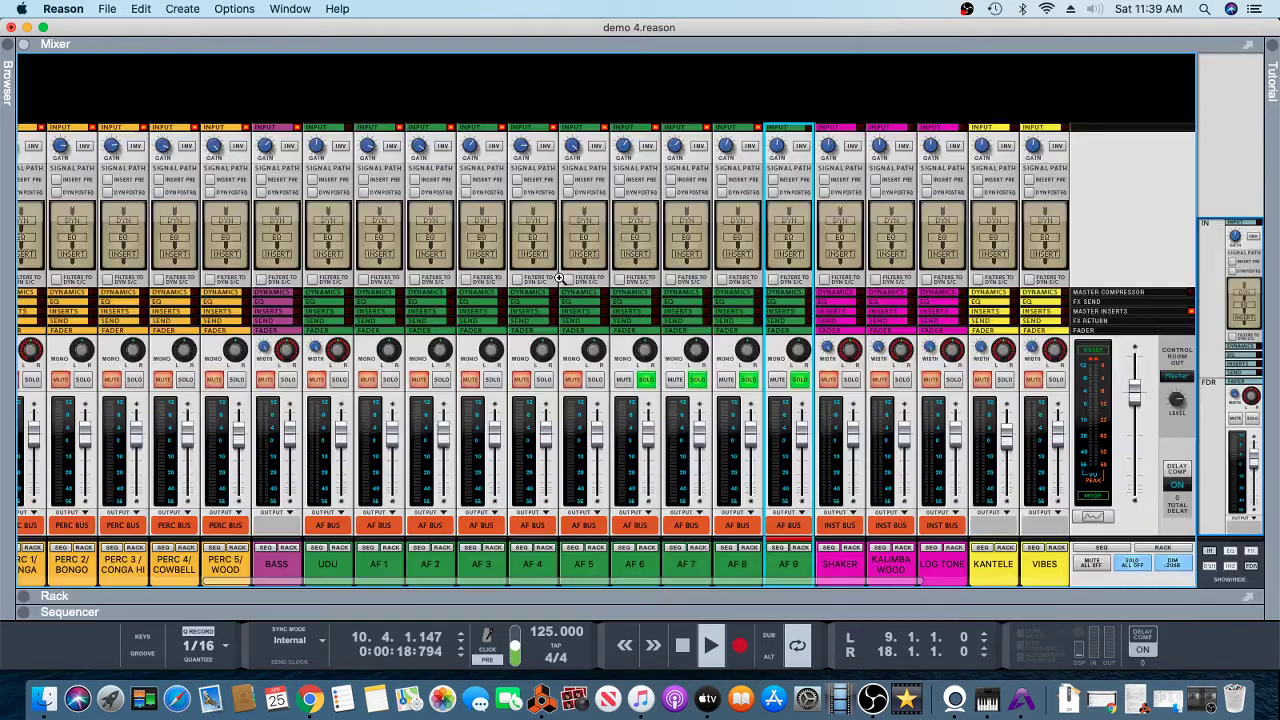
# Step: Solo KALIMBA WOOD with its input gain at 1.14 dB, and solo LOG TONE and raise its input gain
pyautogui.click(900, 382)
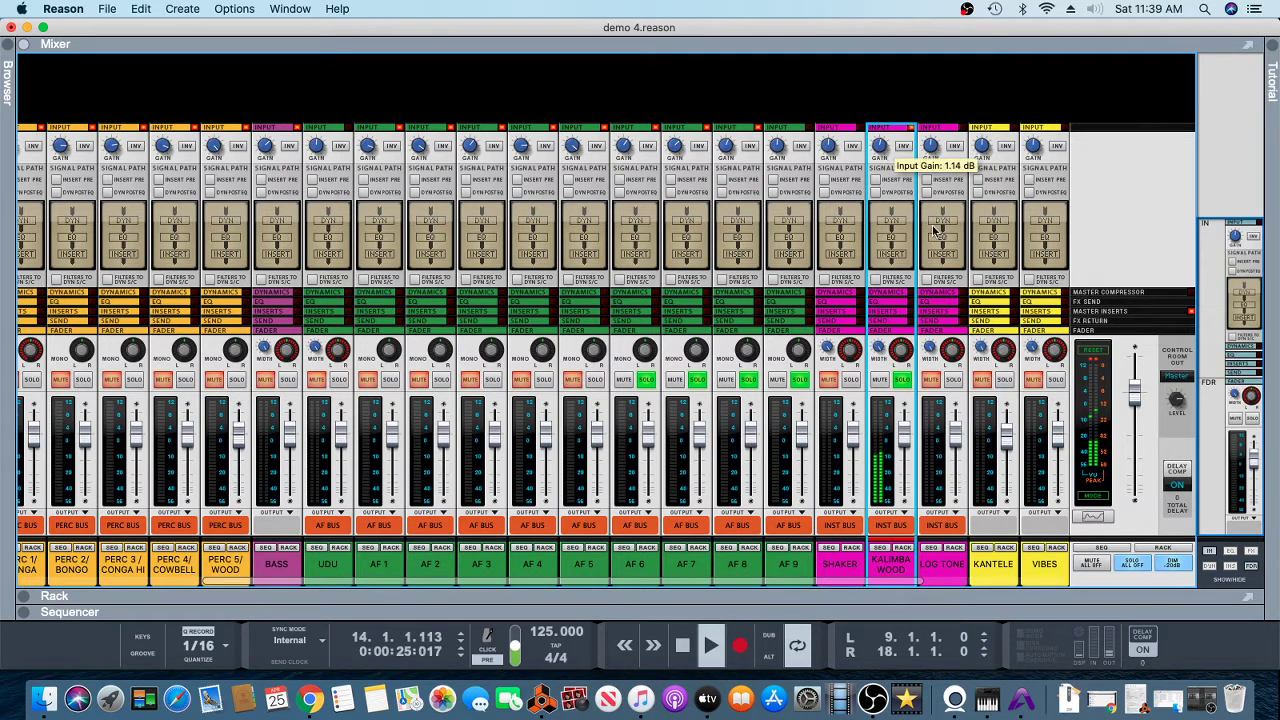
pyautogui.click(951, 381)
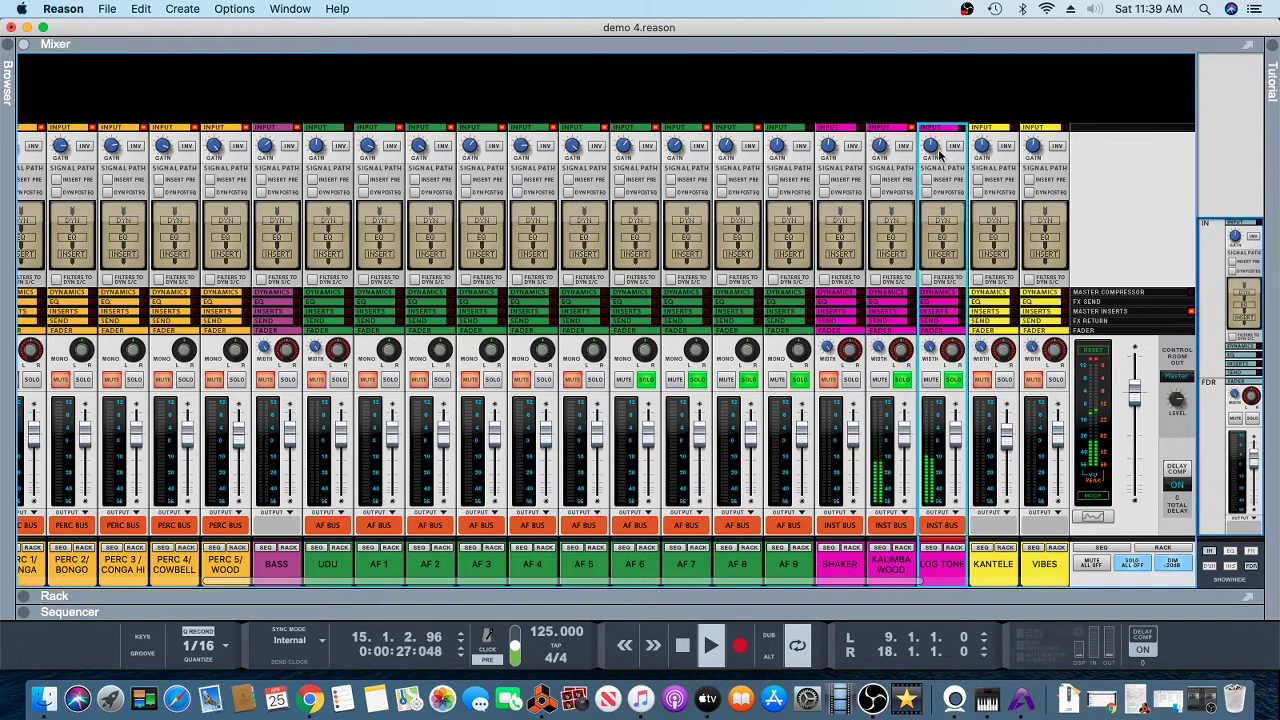
pyautogui.moveTo(933, 152); pyautogui.dragTo(934, 144)
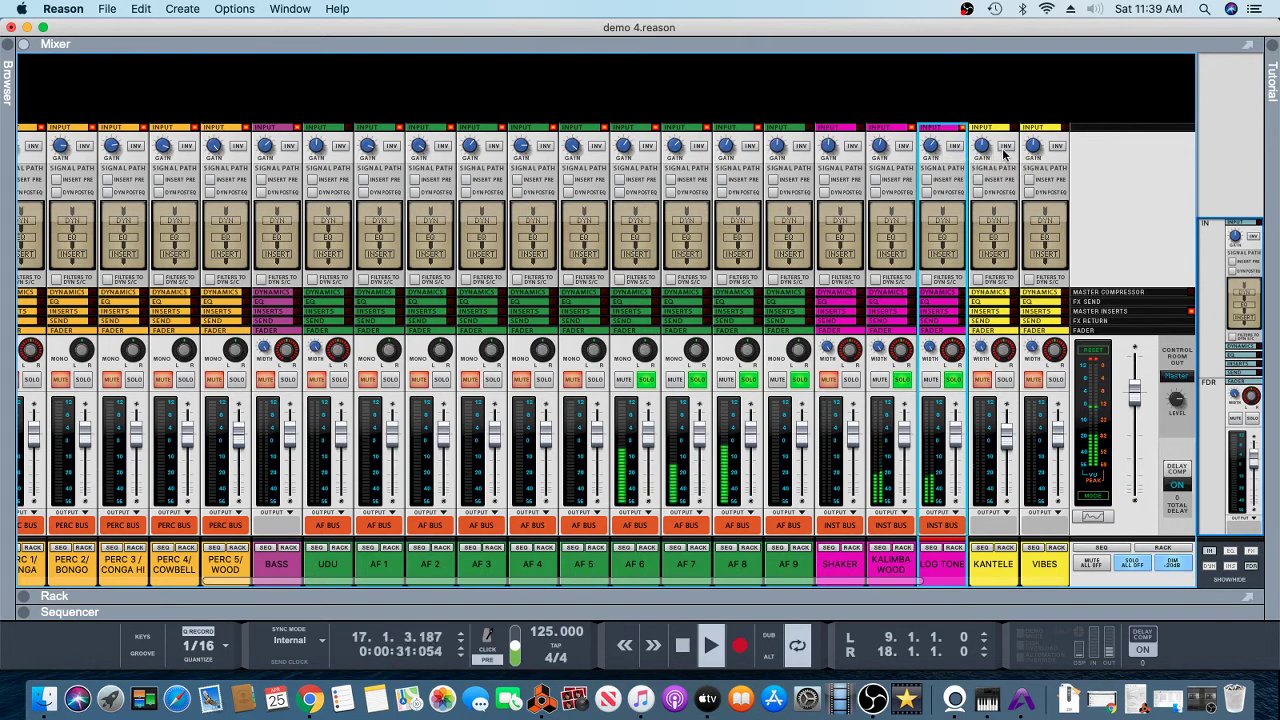
# Step: Solo KANTELE and VIBES in the mixer and raise KANTELE's input gain
pyautogui.click(1003, 381)
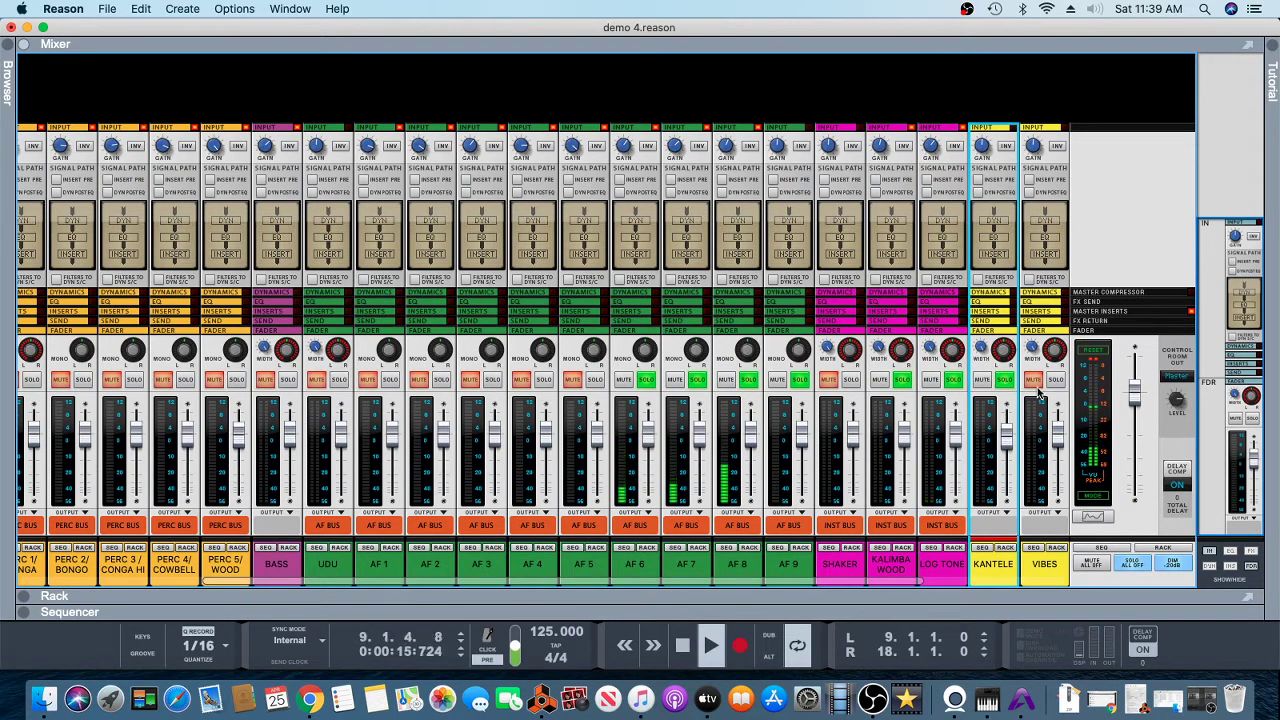
pyautogui.click(1056, 381)
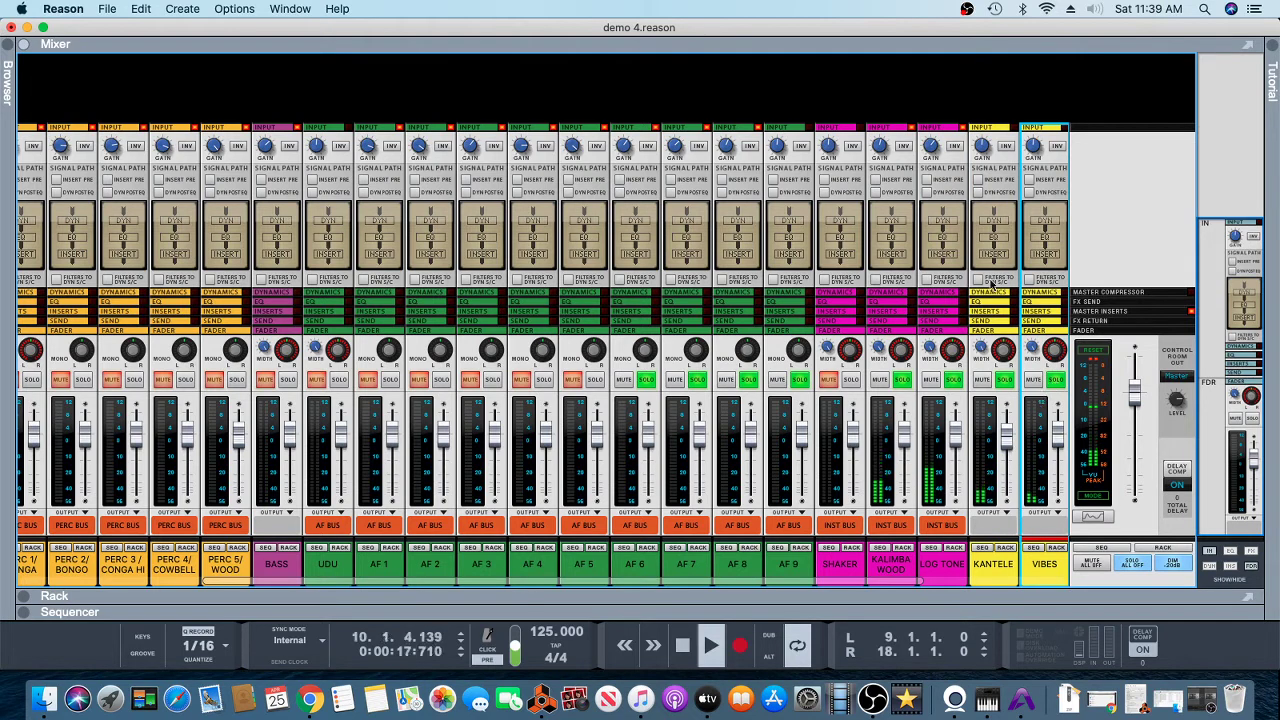
pyautogui.click(982, 147)
pyautogui.moveTo(982, 147); pyautogui.dragTo(984, 139)
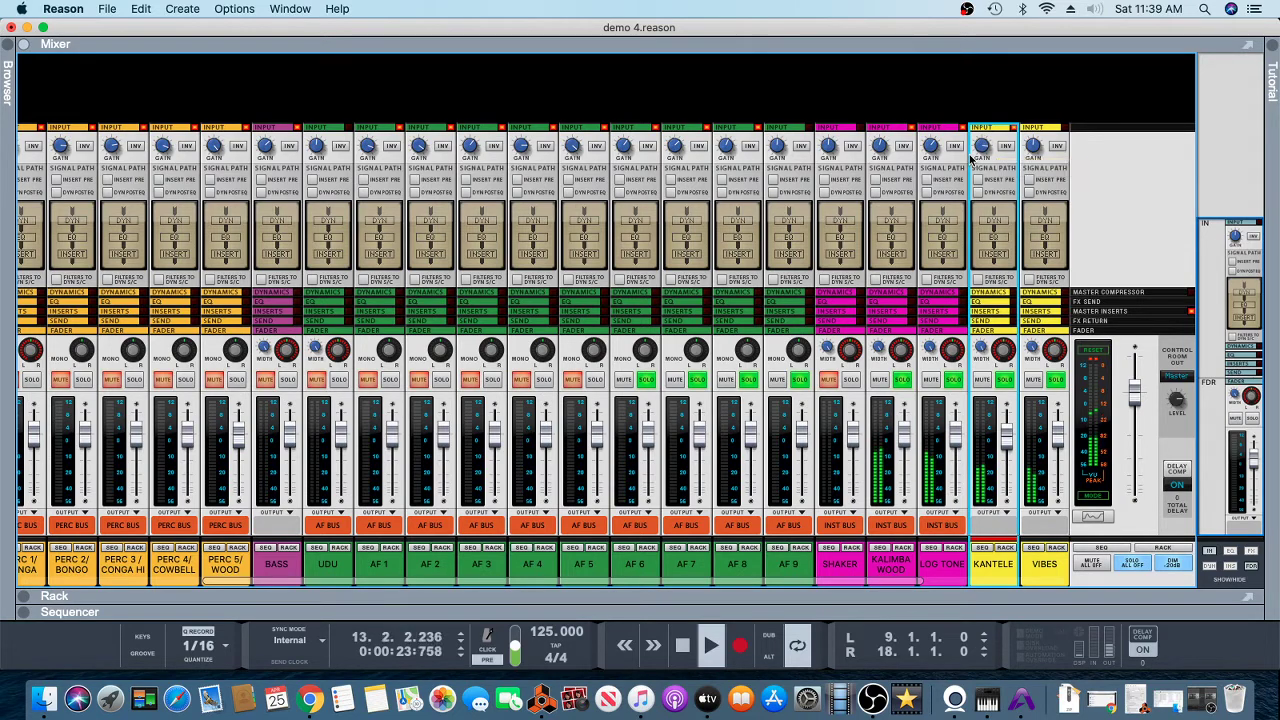
# Step: Set the master volume of the VIBES NN-XT in the rack to 102
pyautogui.press('F6')
pyautogui.scroll(-10, 449, 281)
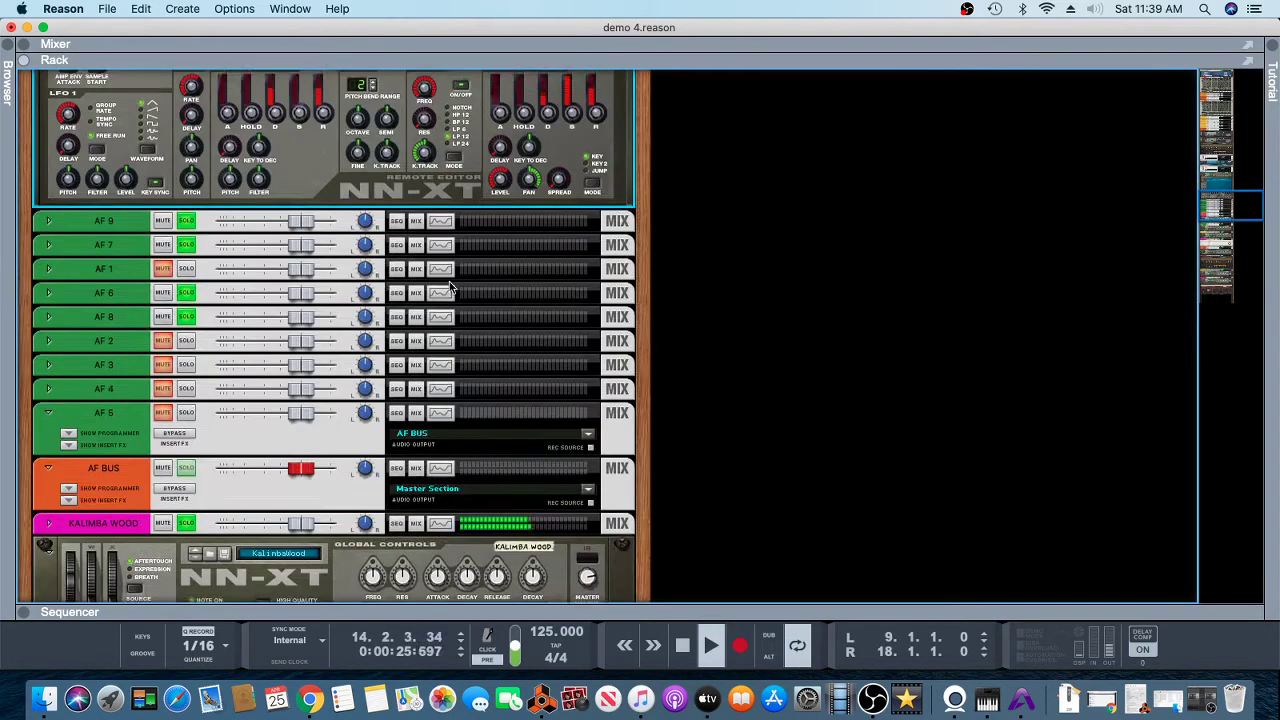
pyautogui.scroll(-3, 449, 281)
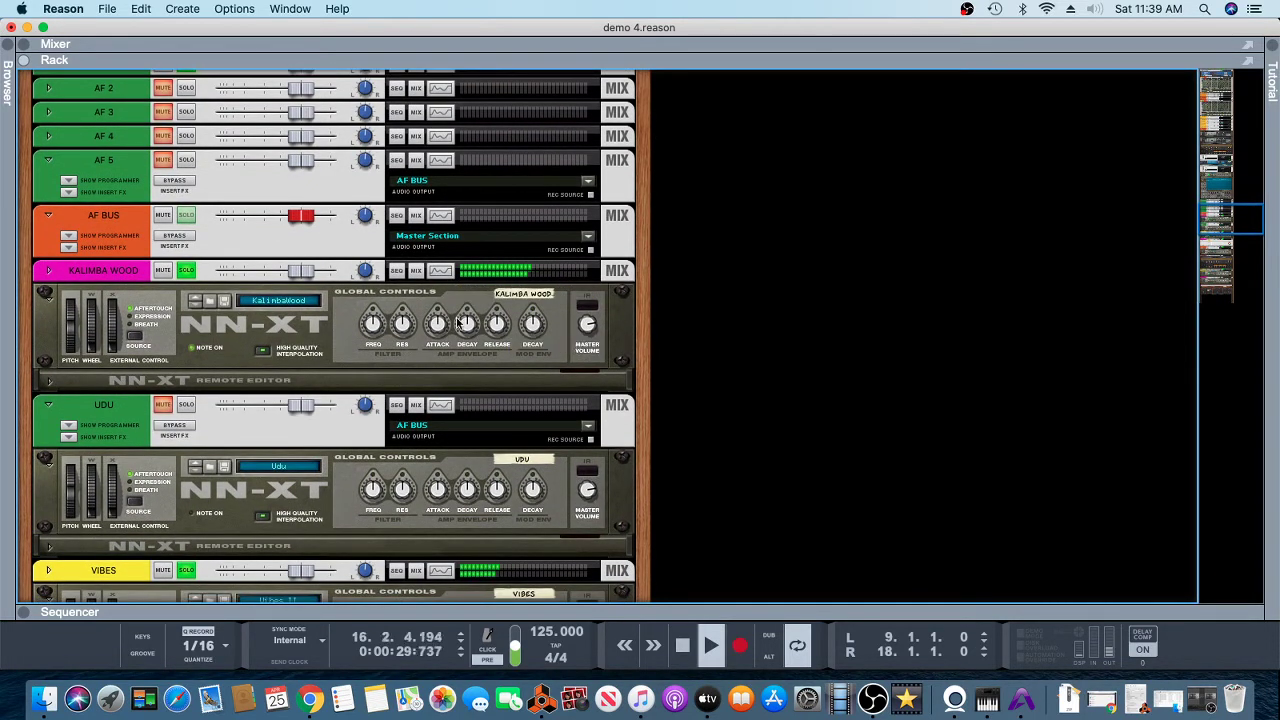
pyautogui.scroll(-2, 436, 317)
pyautogui.scroll(-4, 436, 317)
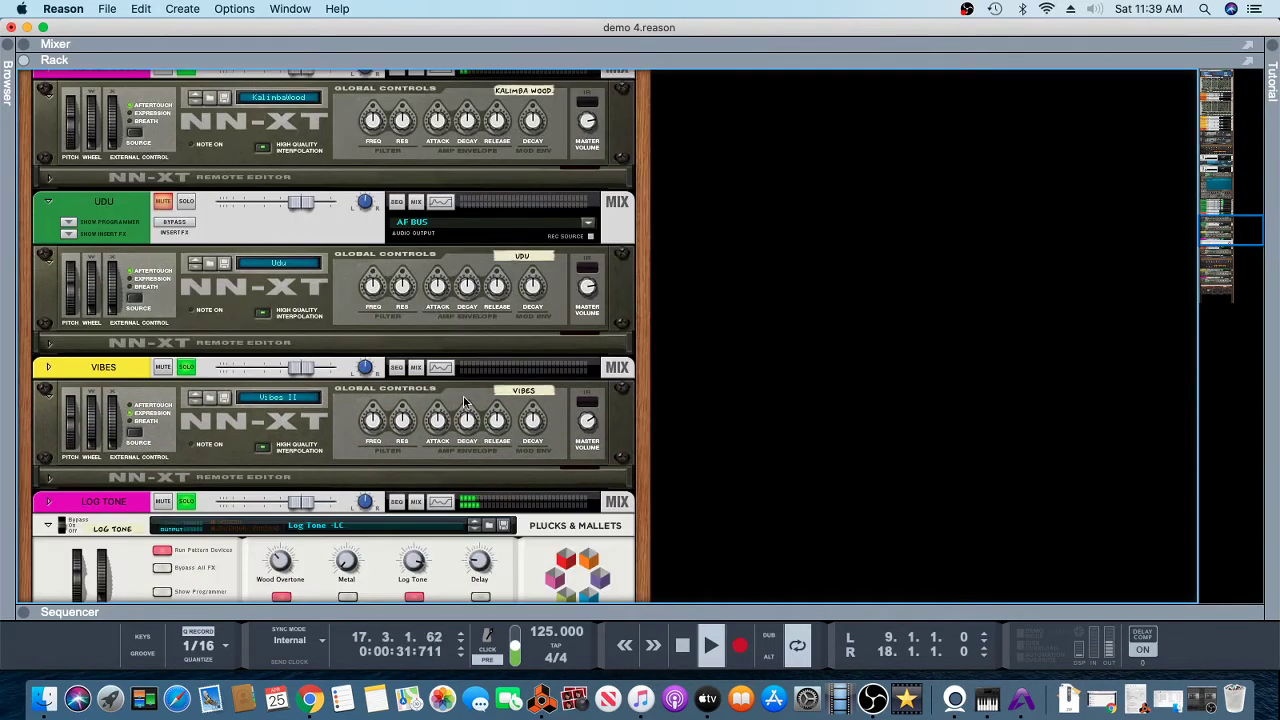
pyautogui.click(589, 428)
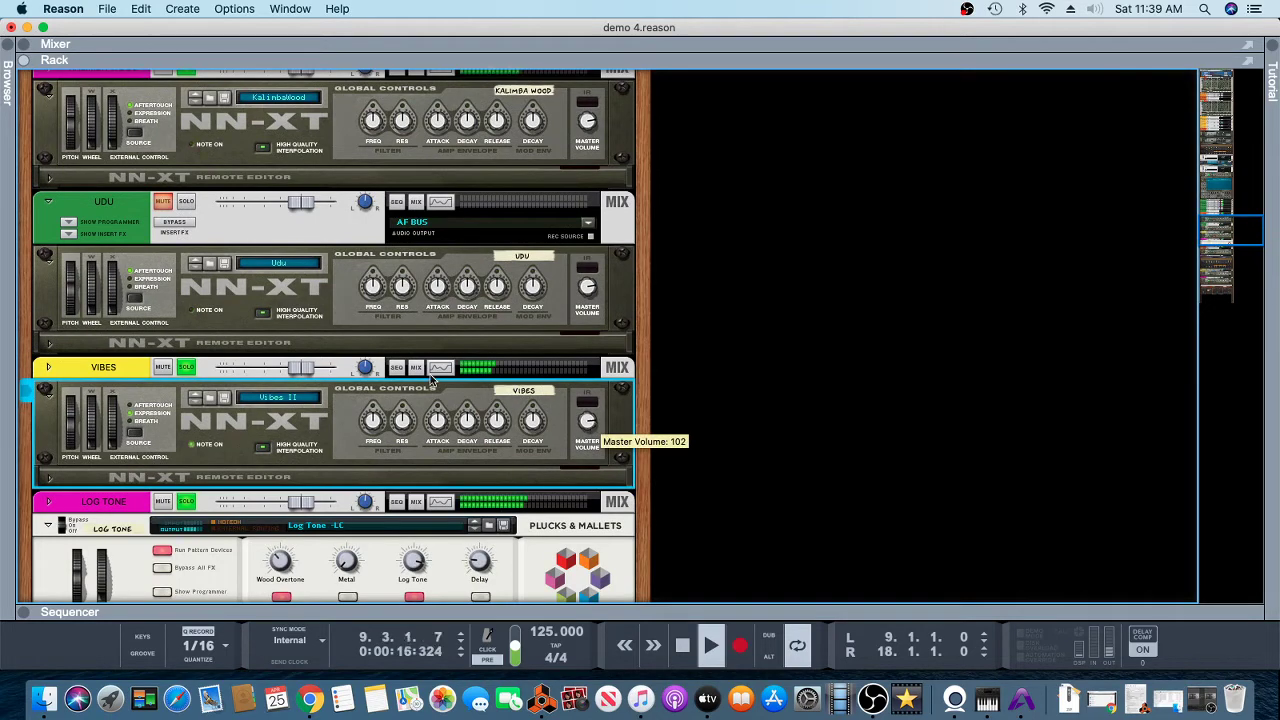
# Step: Adjust the master volume of the KANTELE NN-XT in the rack
pyautogui.scroll(-6, 432, 380)
pyautogui.scroll(-3, 430, 378)
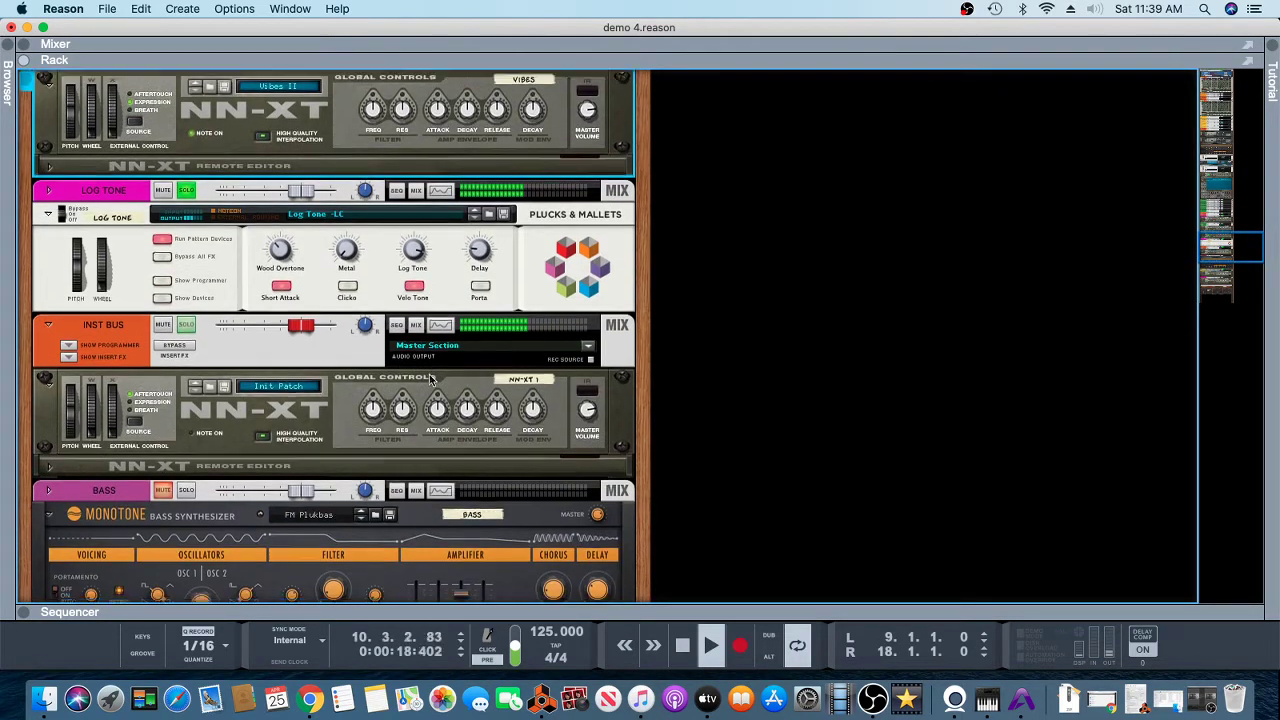
pyautogui.scroll(-9, 430, 380)
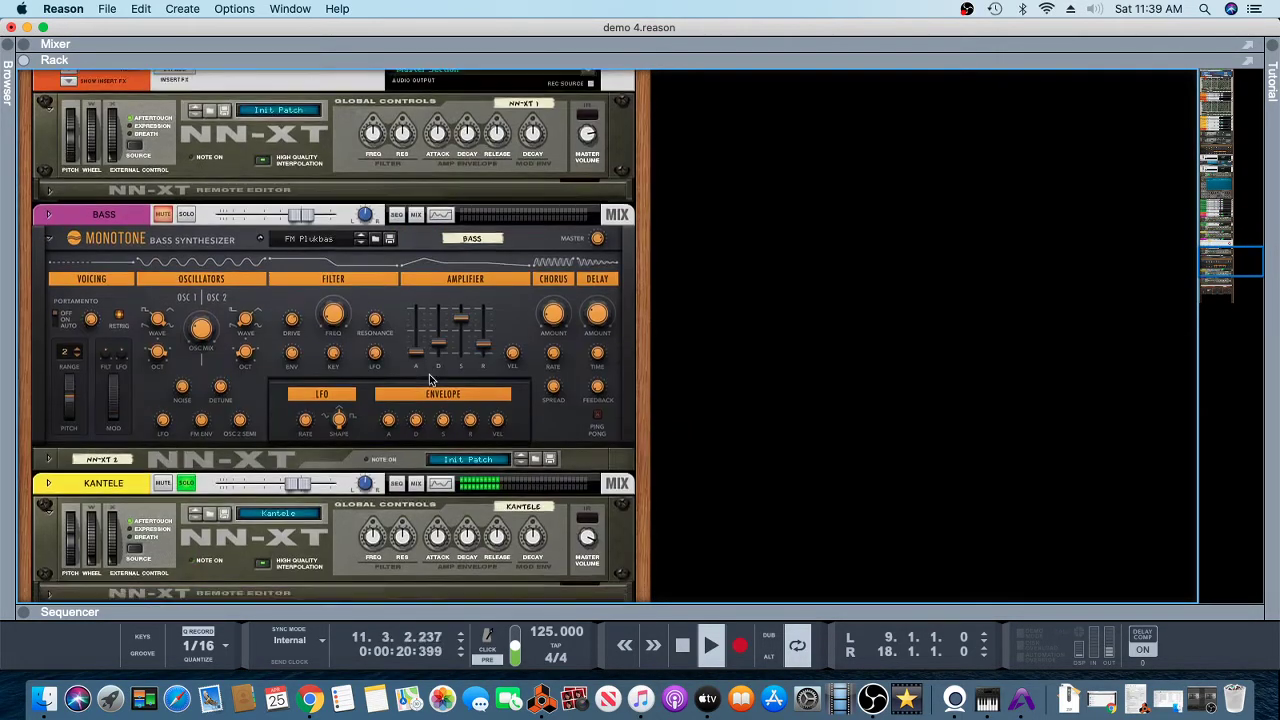
pyautogui.scroll(-1, 432, 380)
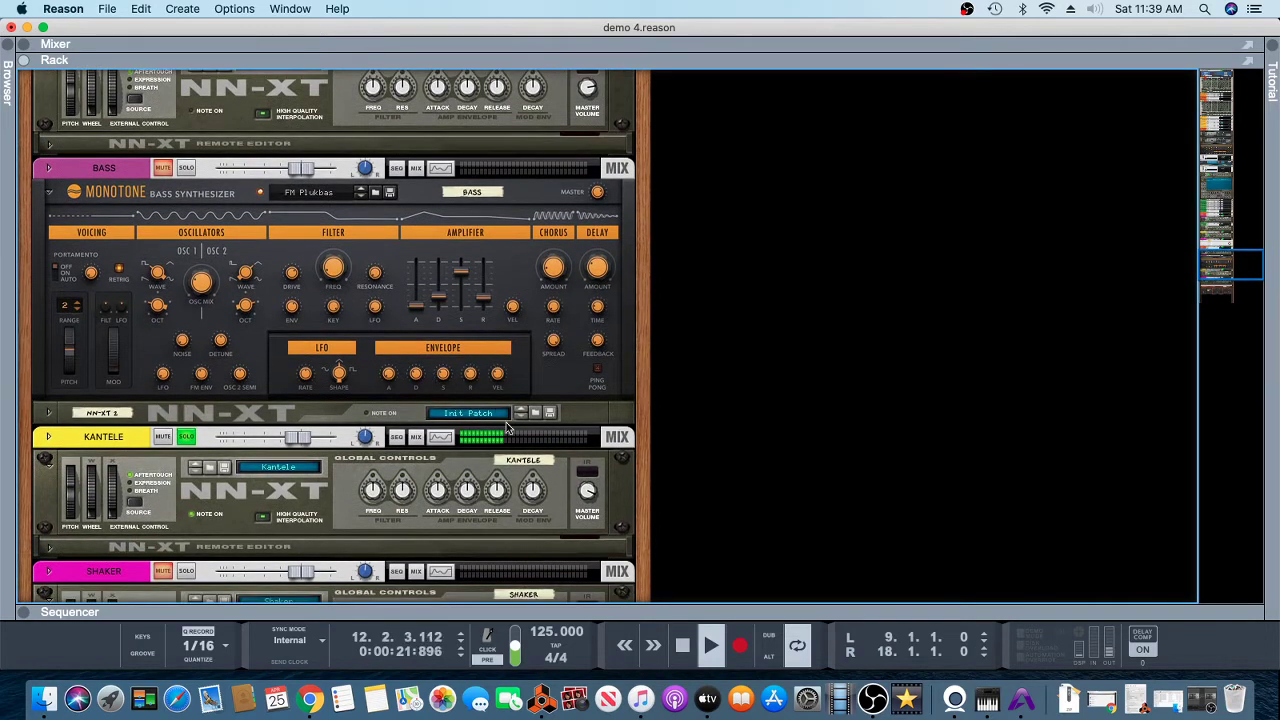
pyautogui.click(587, 488)
pyautogui.scroll(-13, 370, 415)
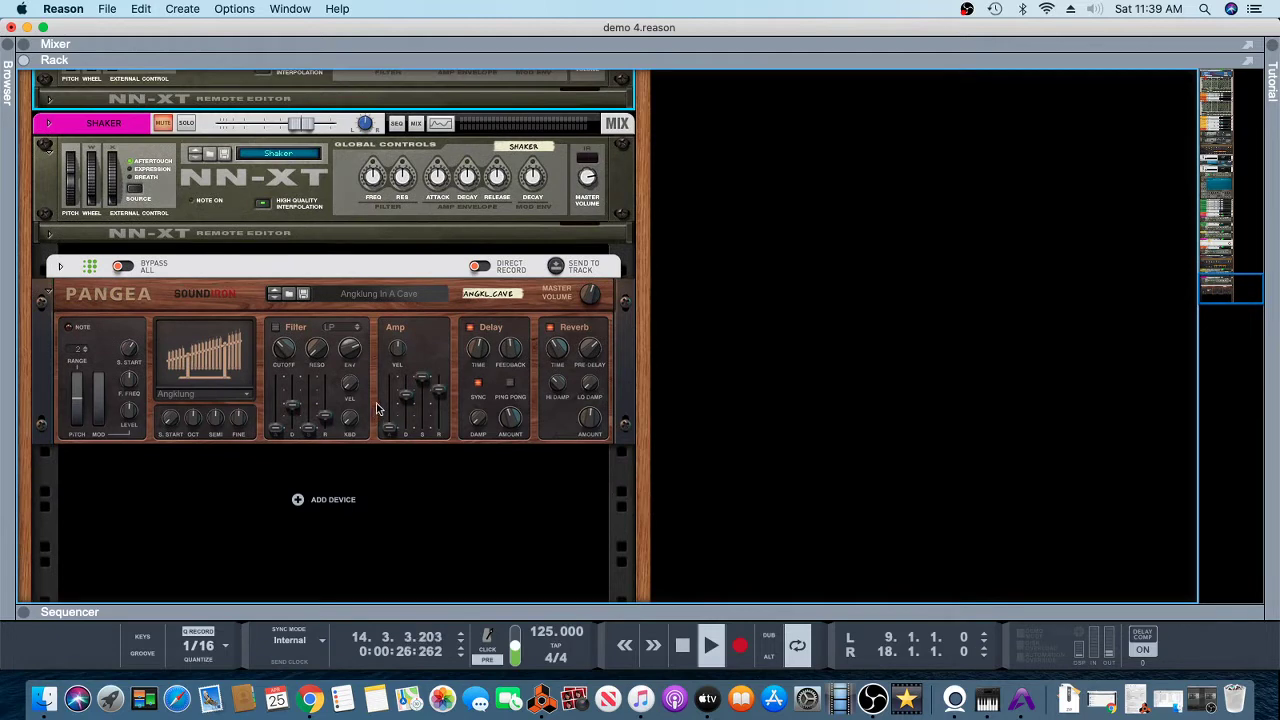
# Step: Adjust VIBES' input gain in the mixer and add SHAKER to the soloed channels
pyautogui.press('F5')
pyautogui.click(1037, 148)
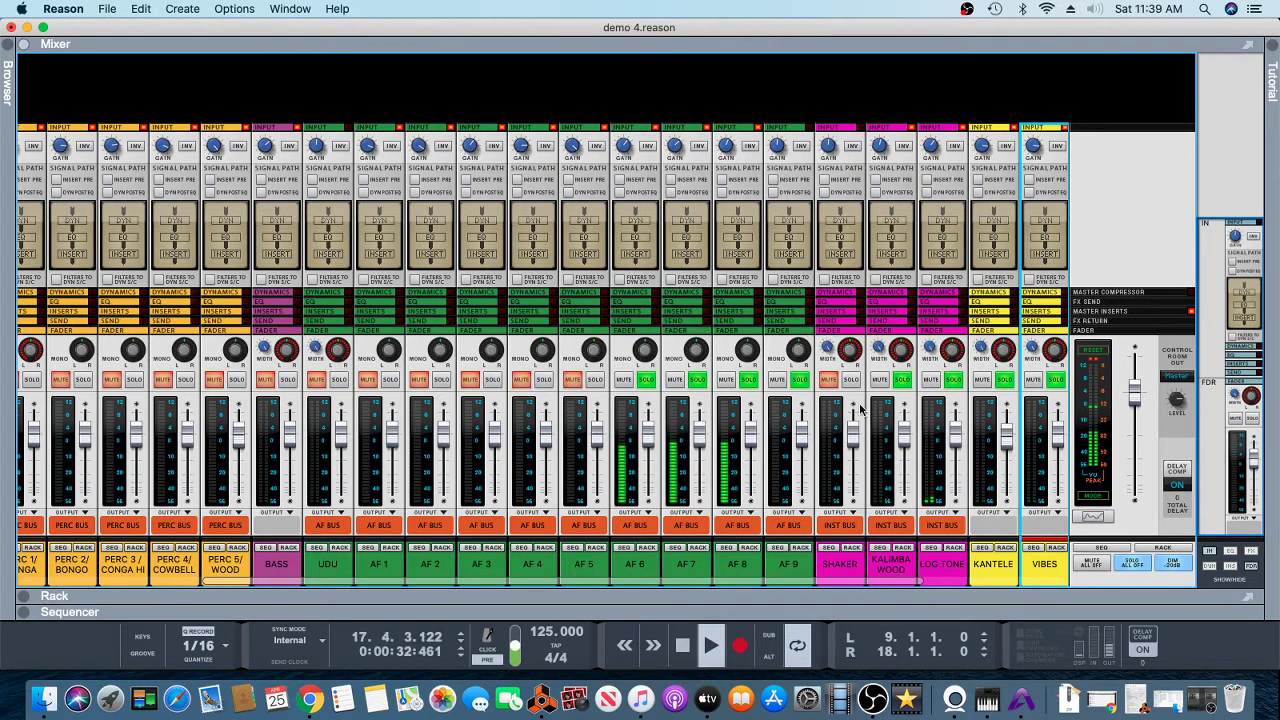
pyautogui.click(851, 383)
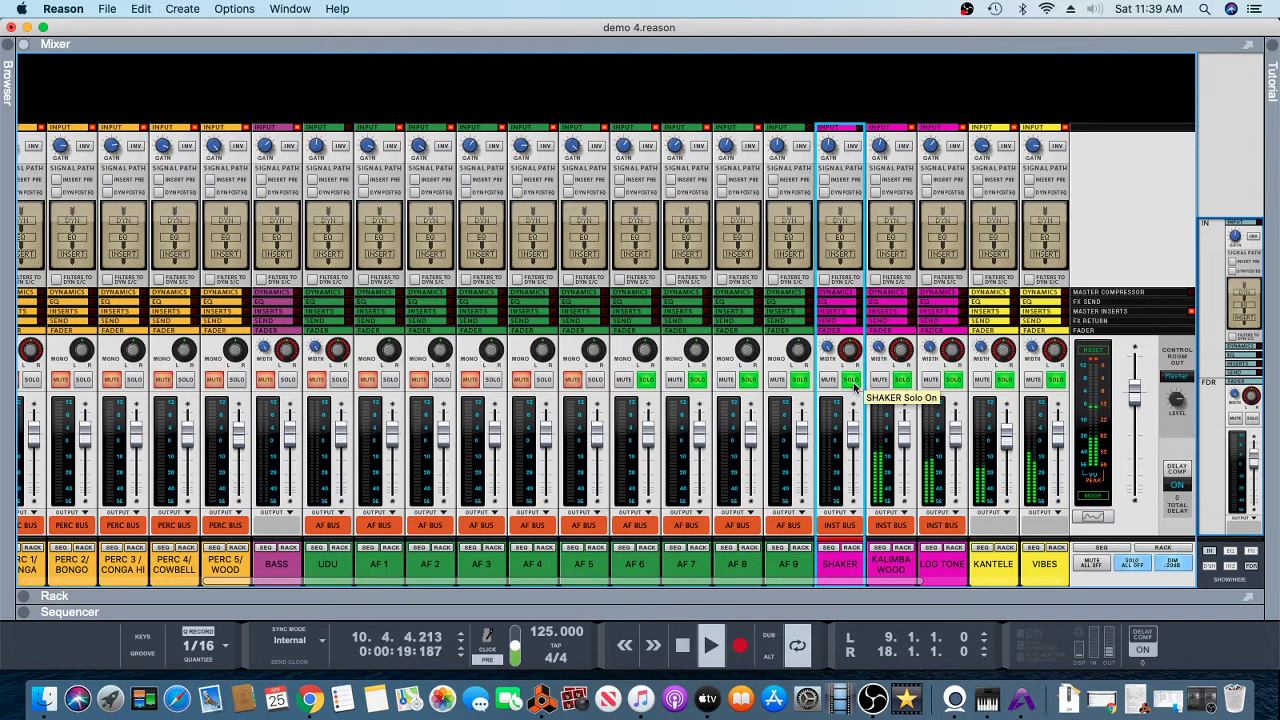
# Step: Adjust the master volume of the SHAKER NN-XT in the rack
pyautogui.press('F7')
pyautogui.press('F6')
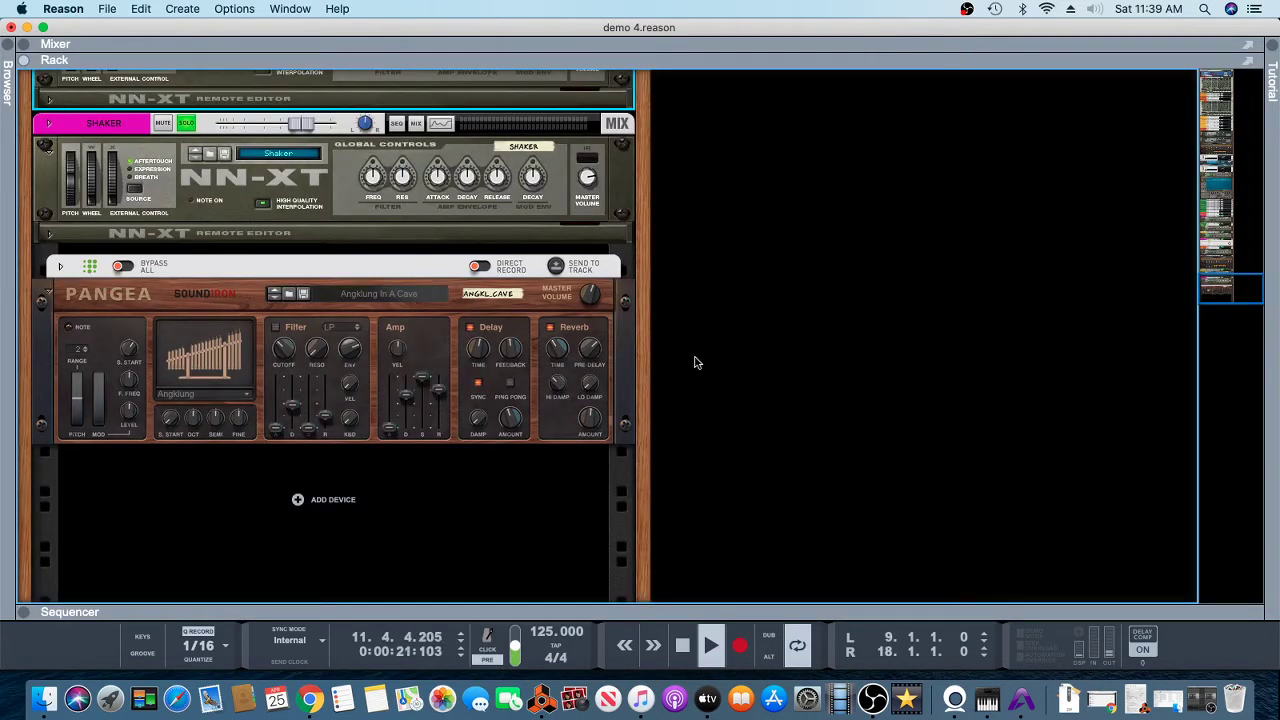
pyautogui.click(587, 228)
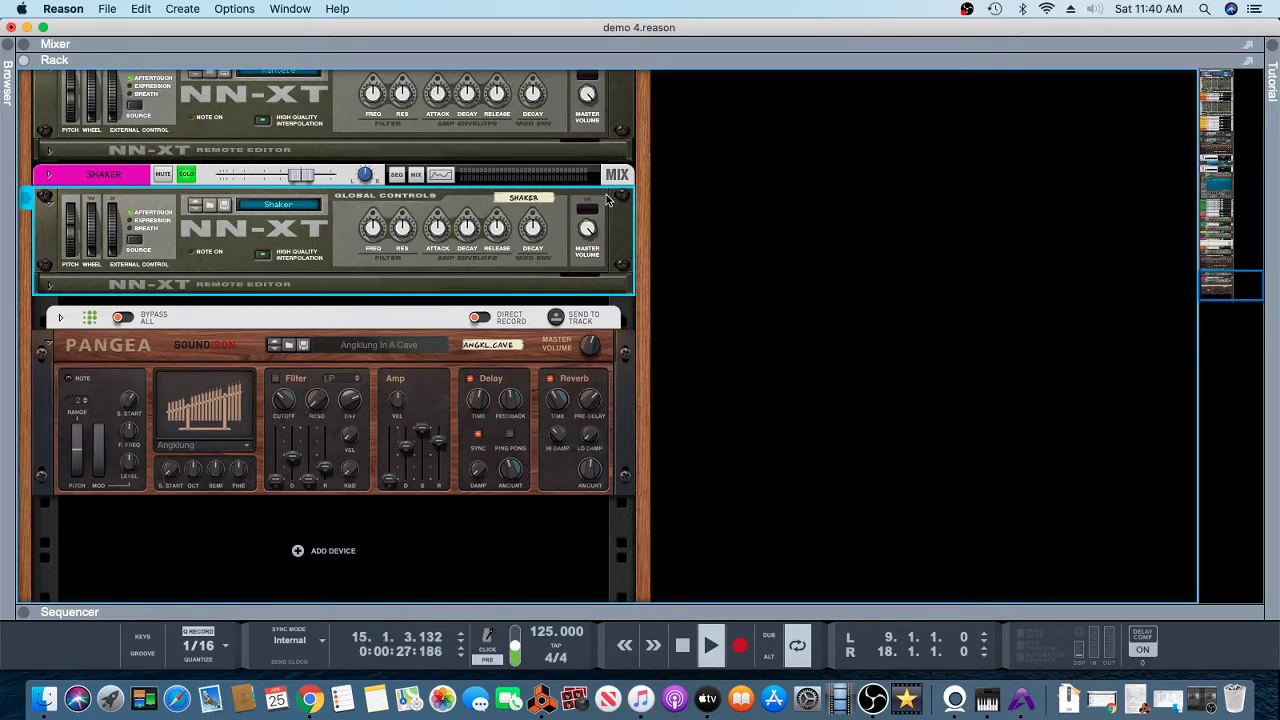
# Step: Raise the SHAKER channel's input gain slightly in the mixer
pyautogui.press('F5')
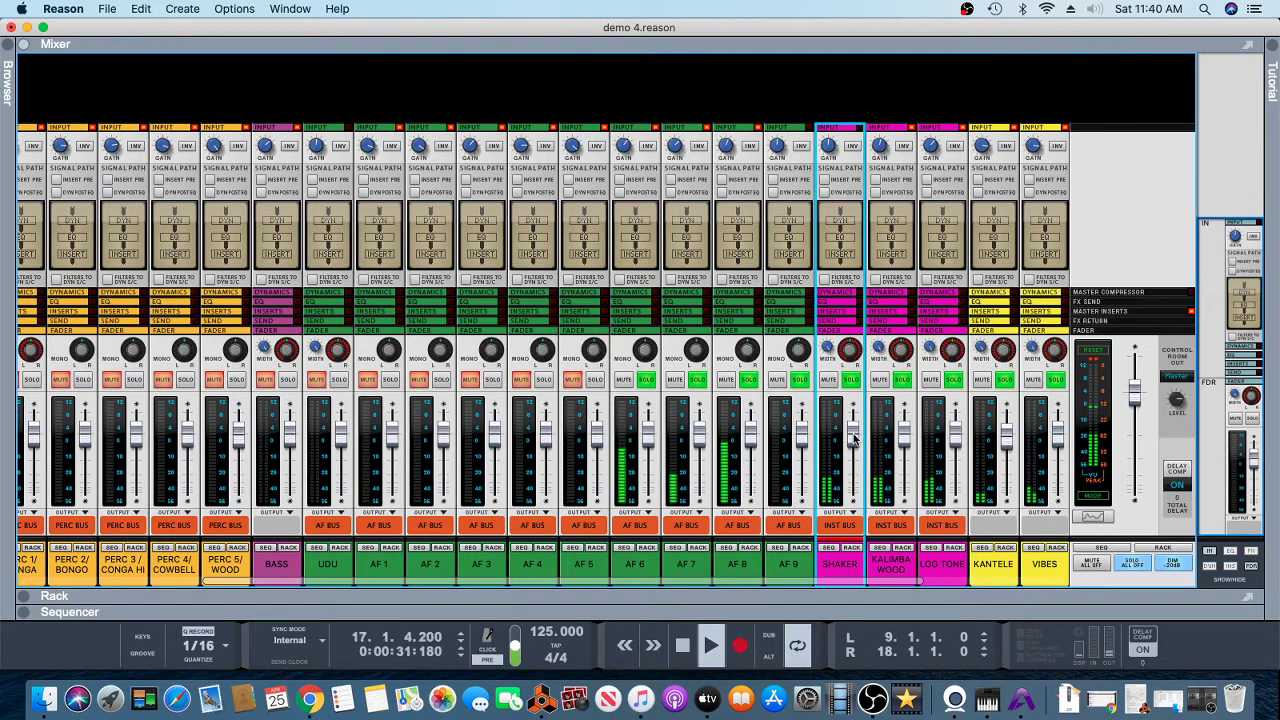
pyautogui.moveTo(853, 438)
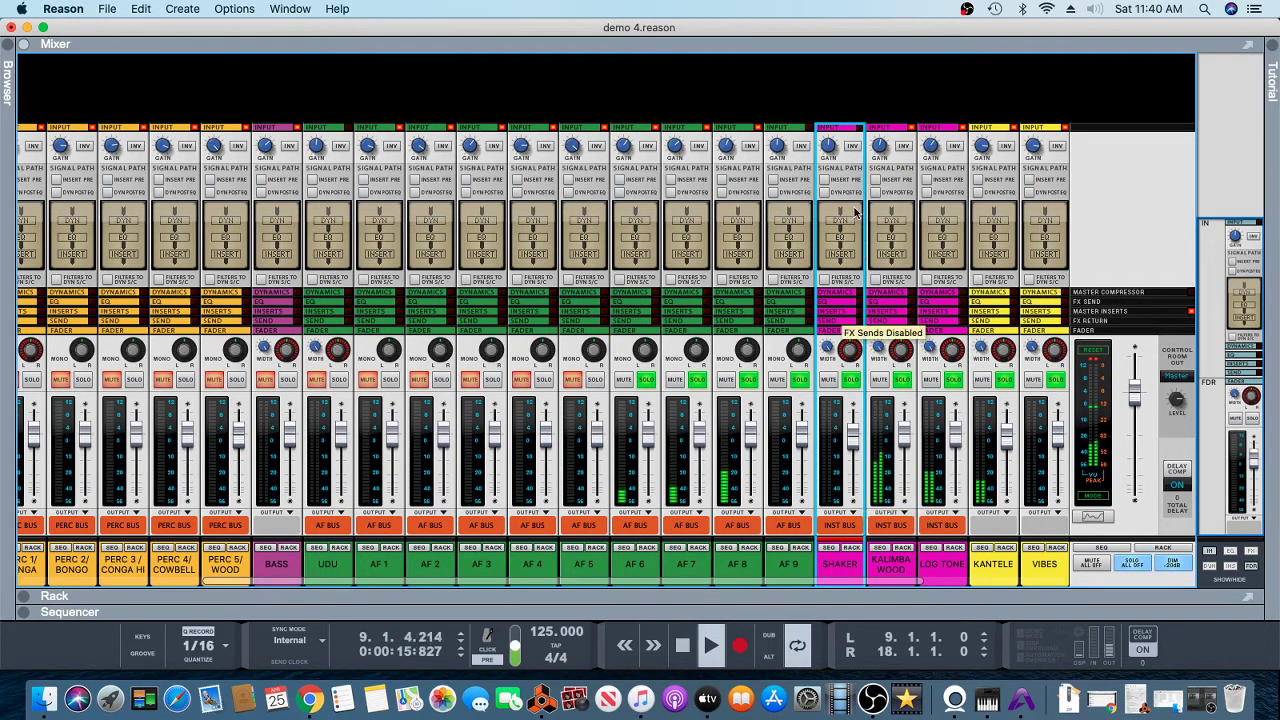
pyautogui.moveTo(830, 148)
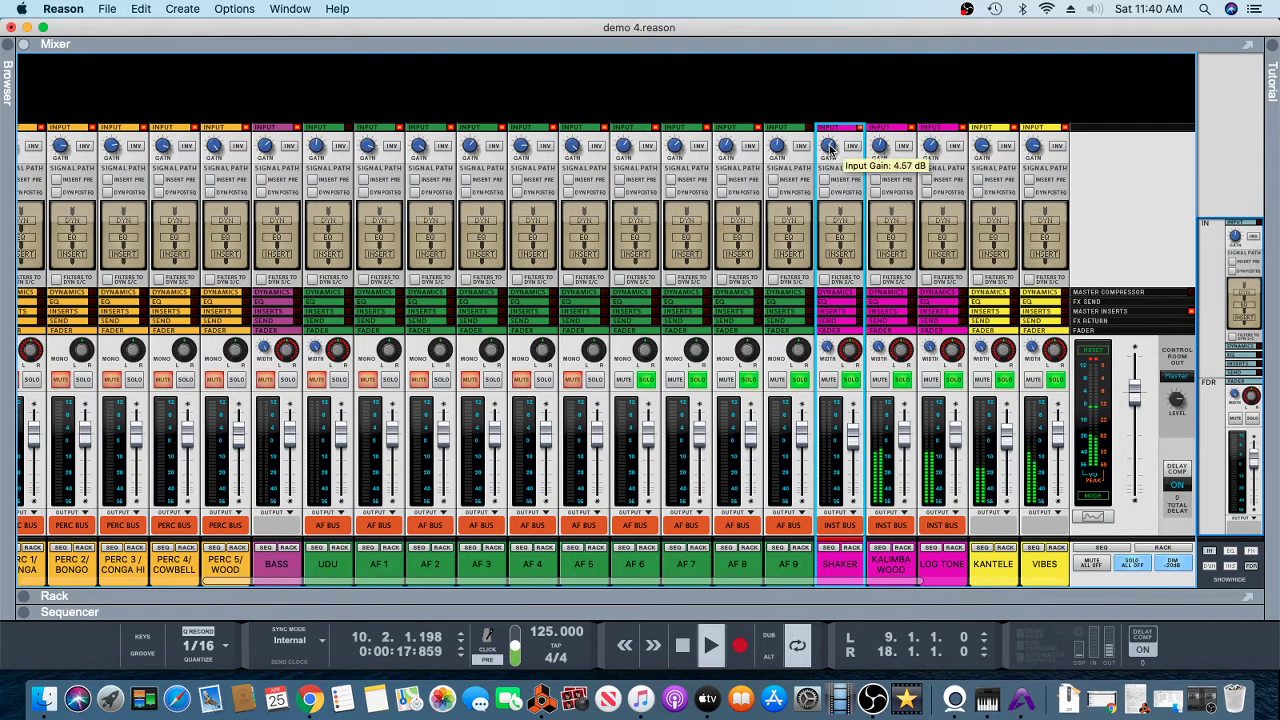
pyautogui.moveTo(830, 148); pyautogui.dragTo(832, 143)
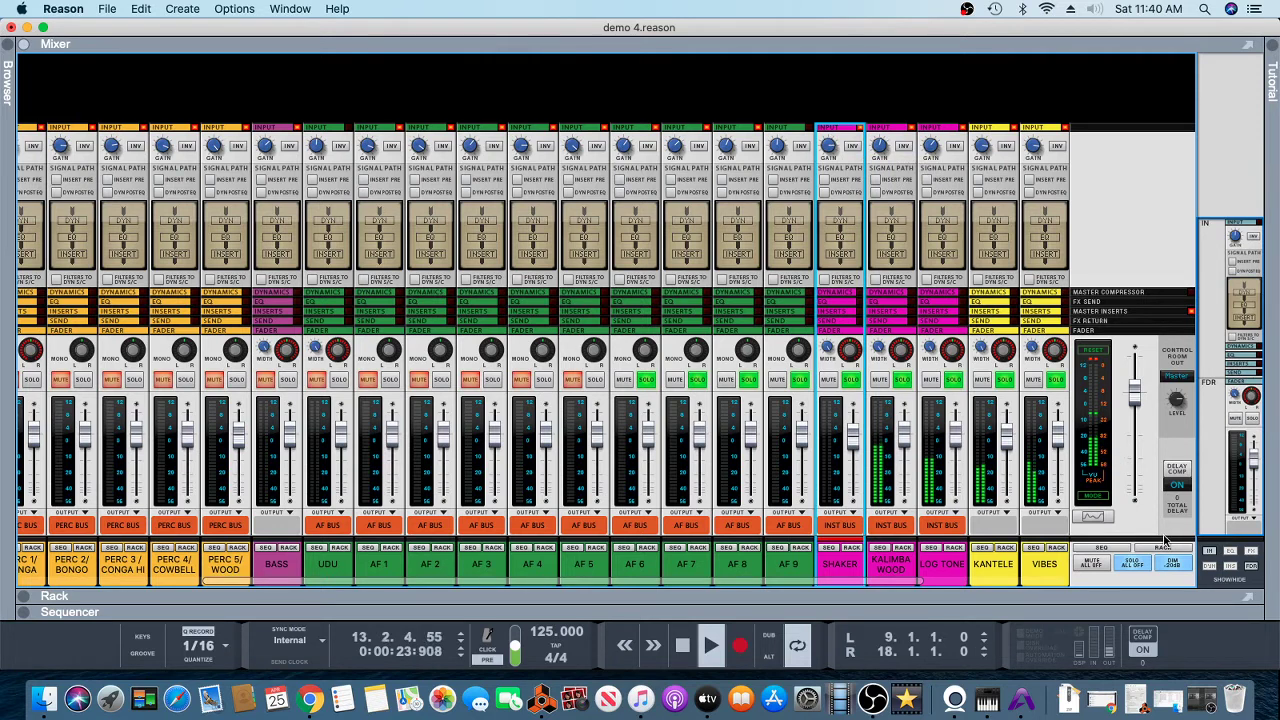
# Step: Turn off solo on all mixer channels, stop playback and return to the start of the song
pyautogui.click(1146, 568)
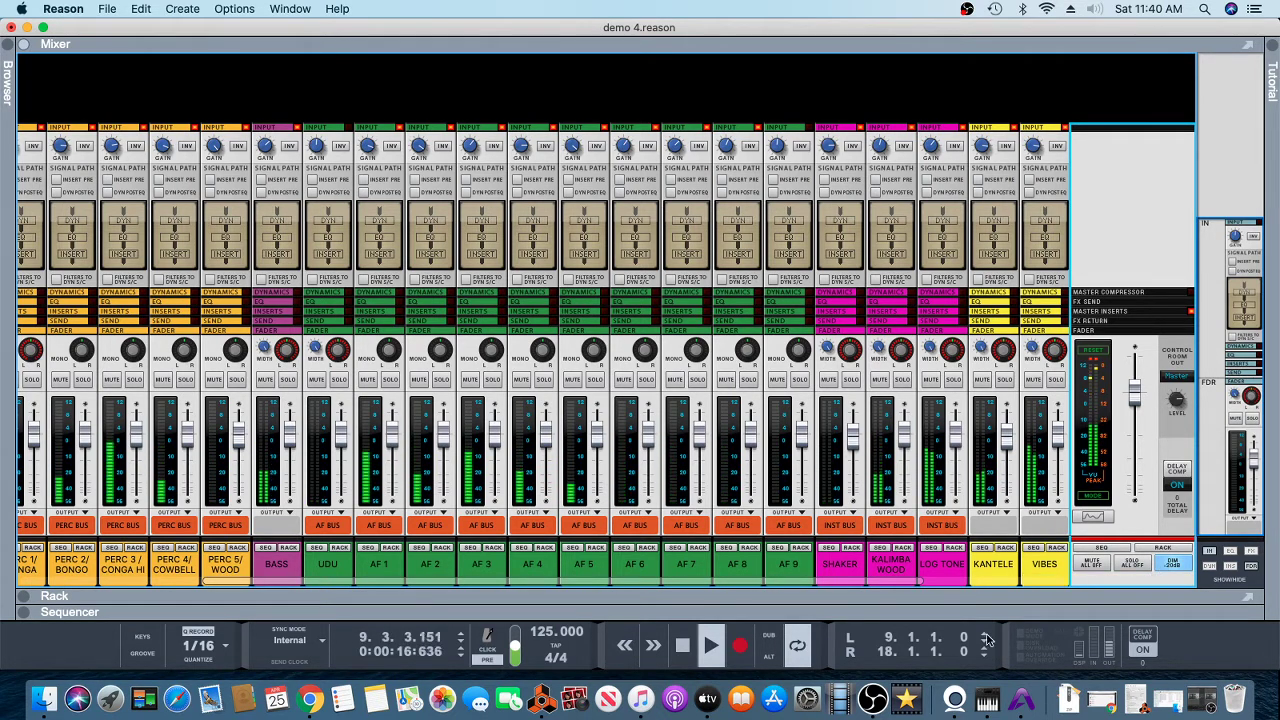
pyautogui.doubleClick(681, 645)
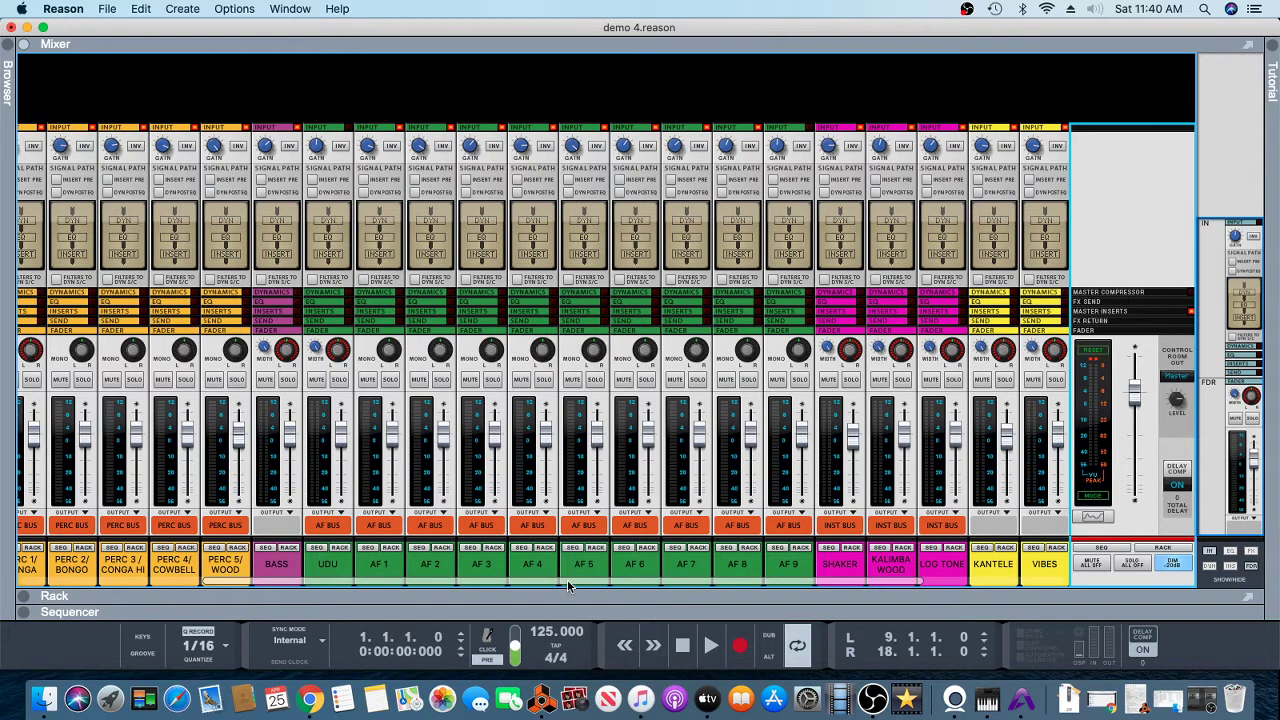
# Step: Select all mixer channels from KICK through VIBES, lower their faders together almost fully, and reduce the selection to VIBES
pyautogui.moveTo(522, 594); pyautogui.dragTo(155, 585)
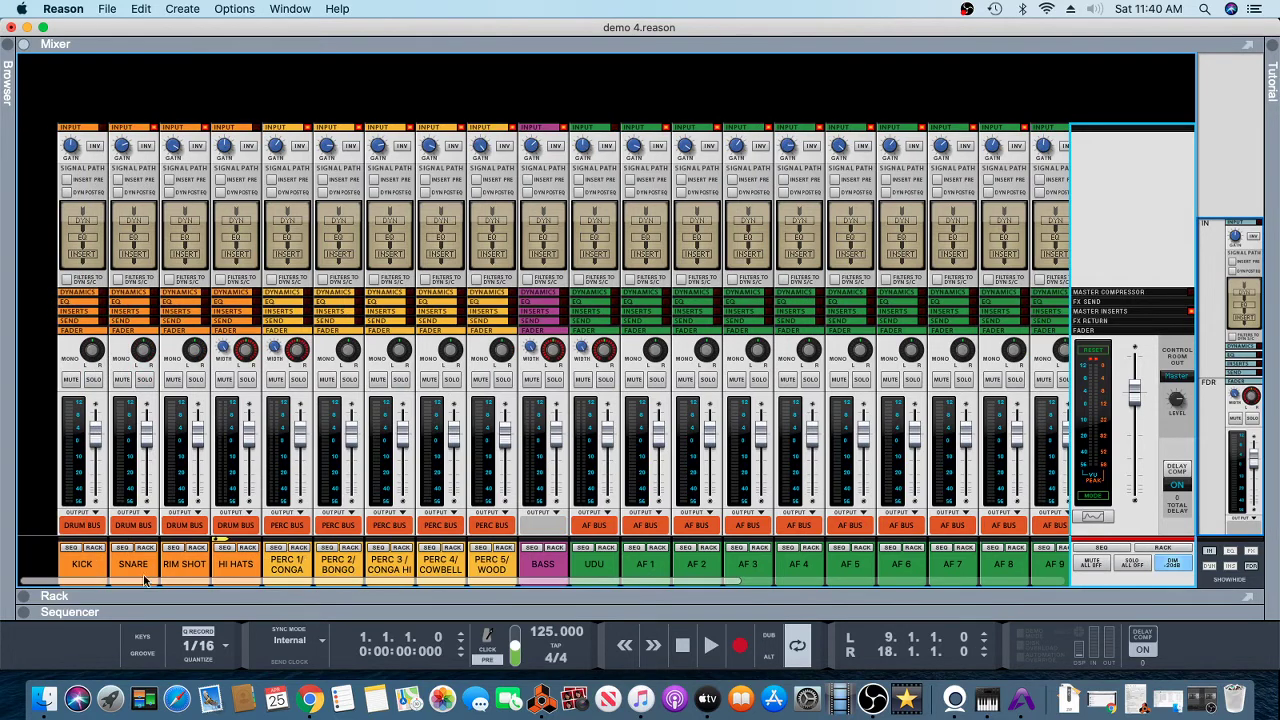
pyautogui.click(85, 571)
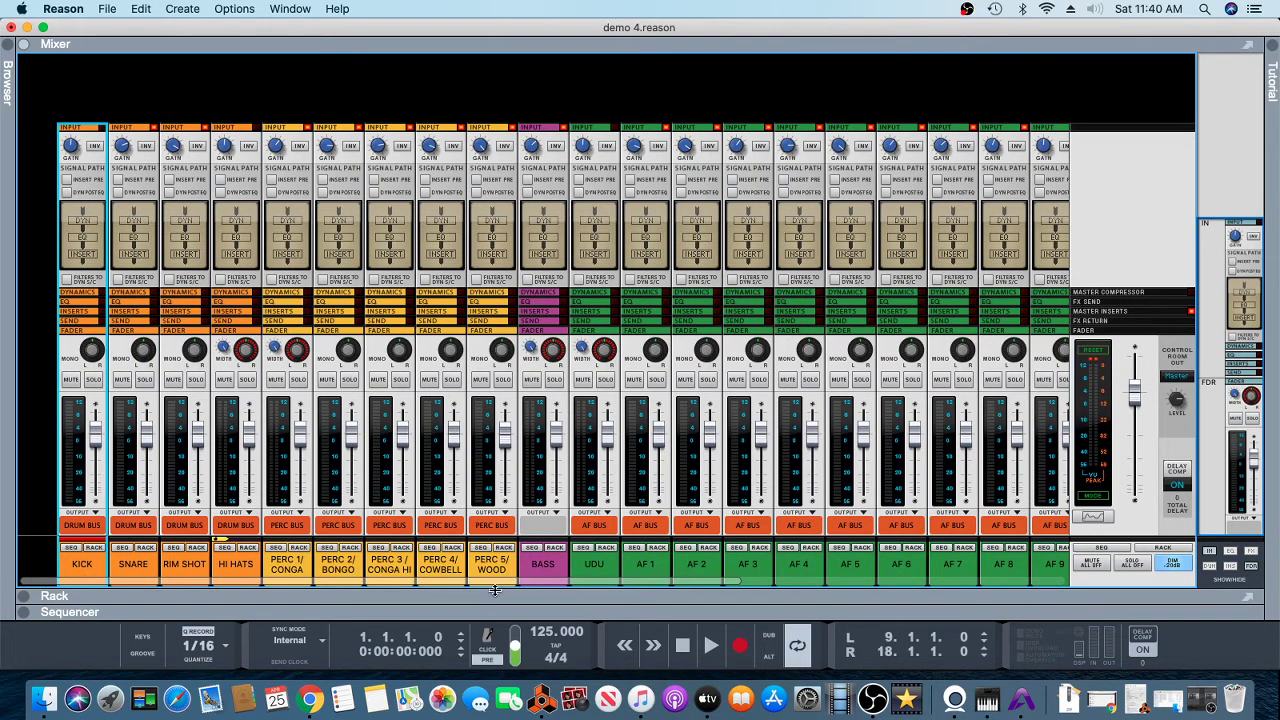
pyautogui.moveTo(510, 585); pyautogui.dragTo(843, 583)
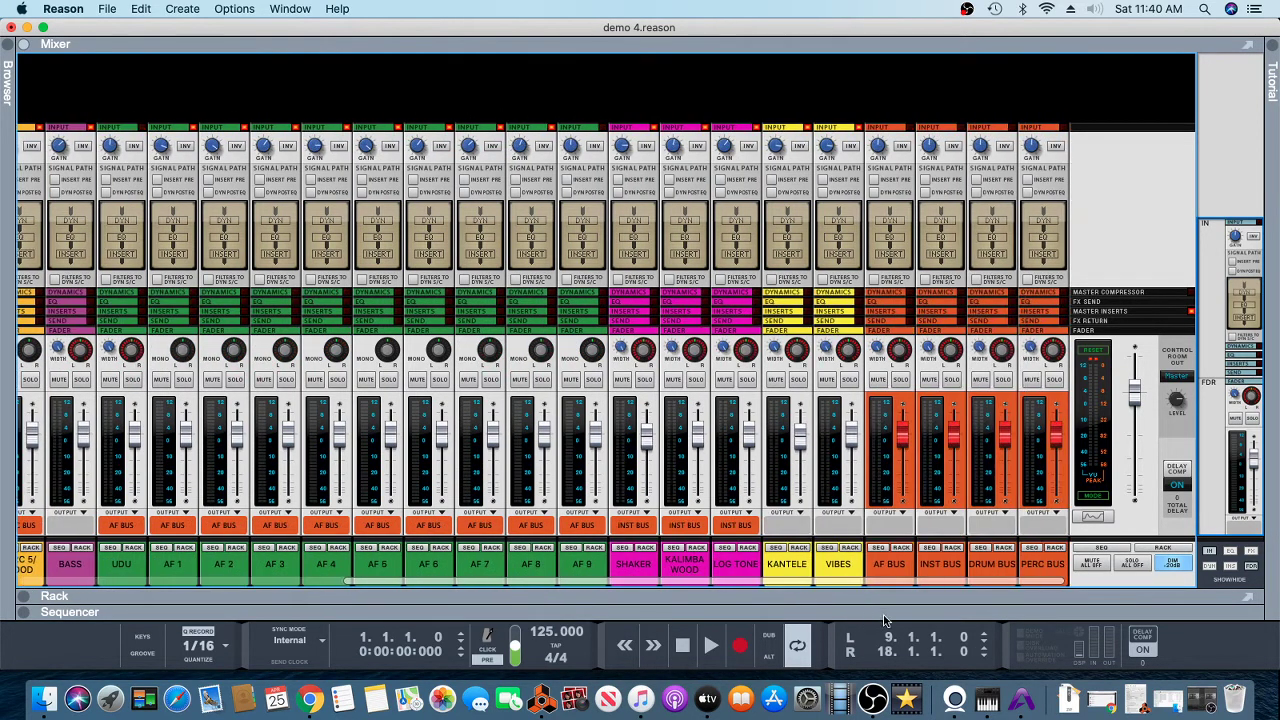
pyautogui.keyDown('shift'); pyautogui.click(843, 575); pyautogui.keyUp('shift')
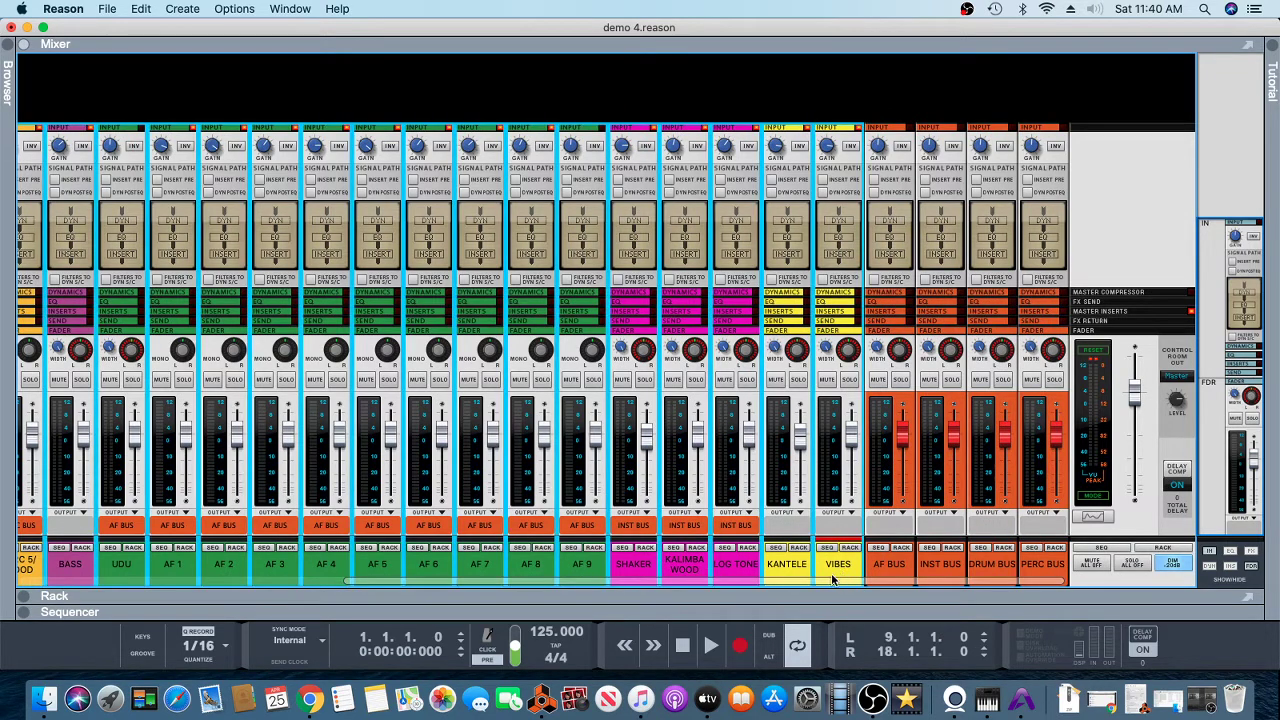
pyautogui.moveTo(853, 450); pyautogui.dragTo(852, 500)
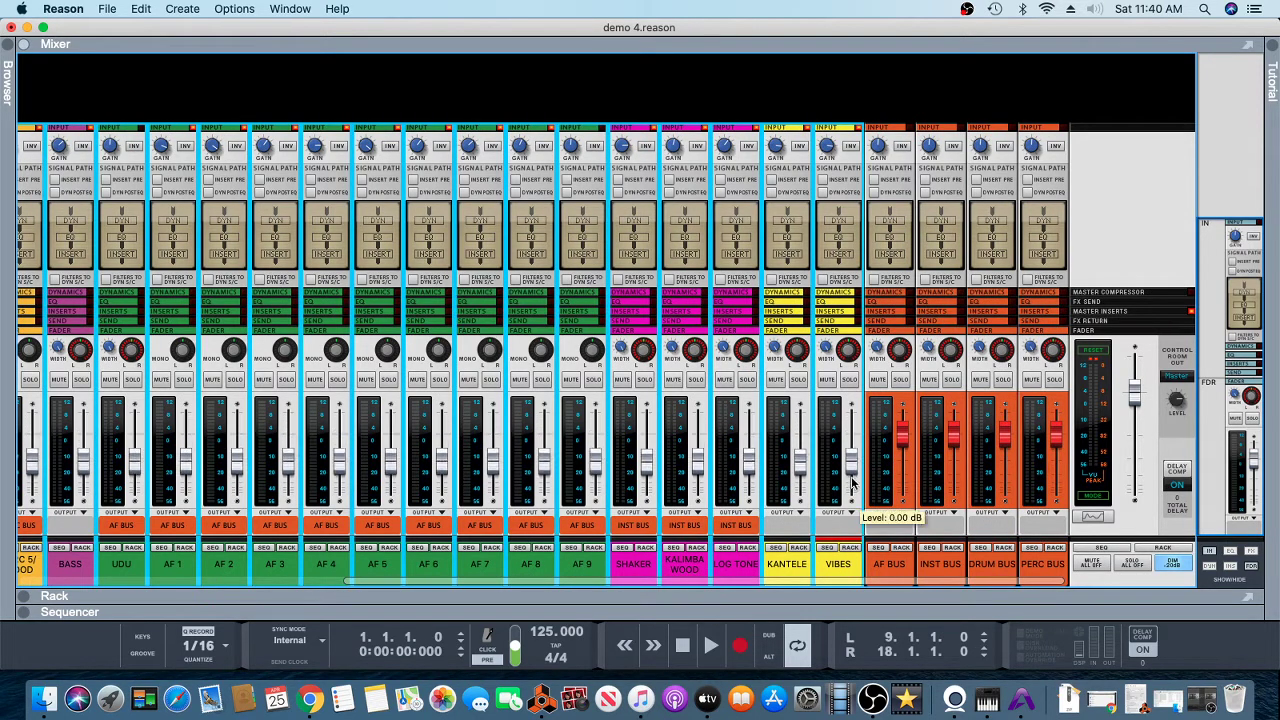
pyautogui.click(844, 575)
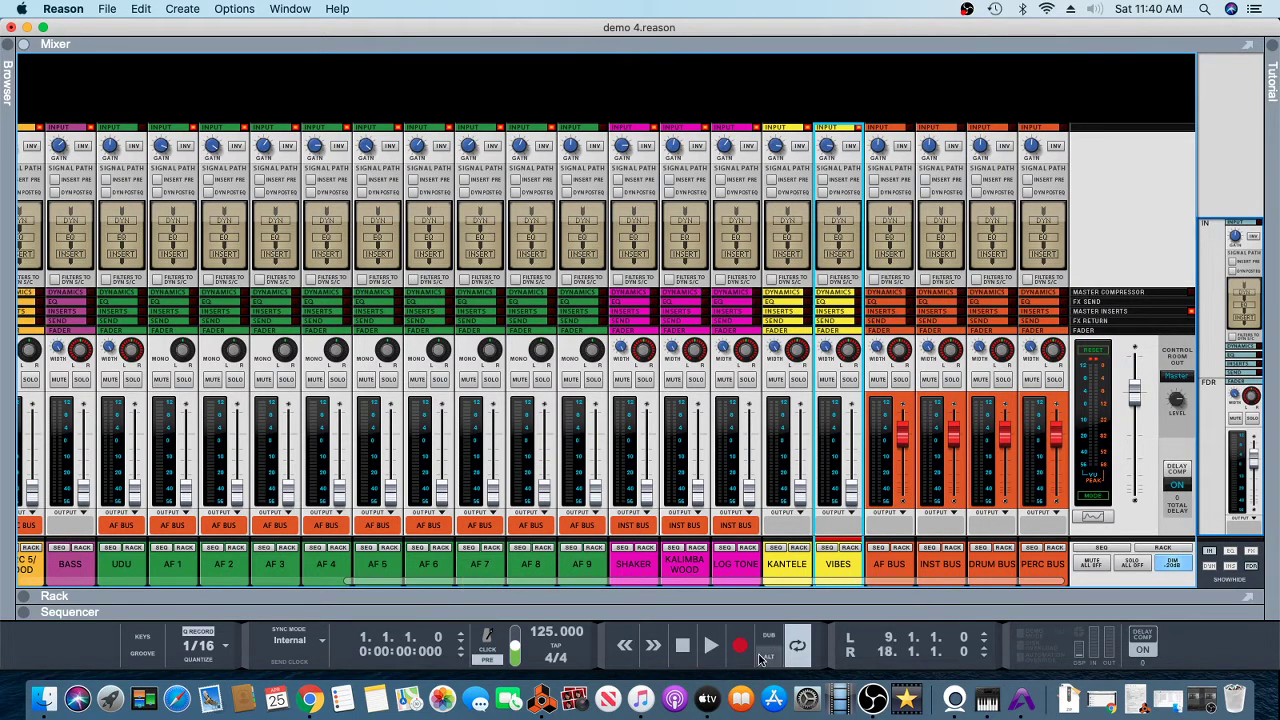
# Step: Play the song from the start and raise the KICK fader to about -1.2 dB, then the SNARE and RIM SHOT faders
pyautogui.click(707, 646)
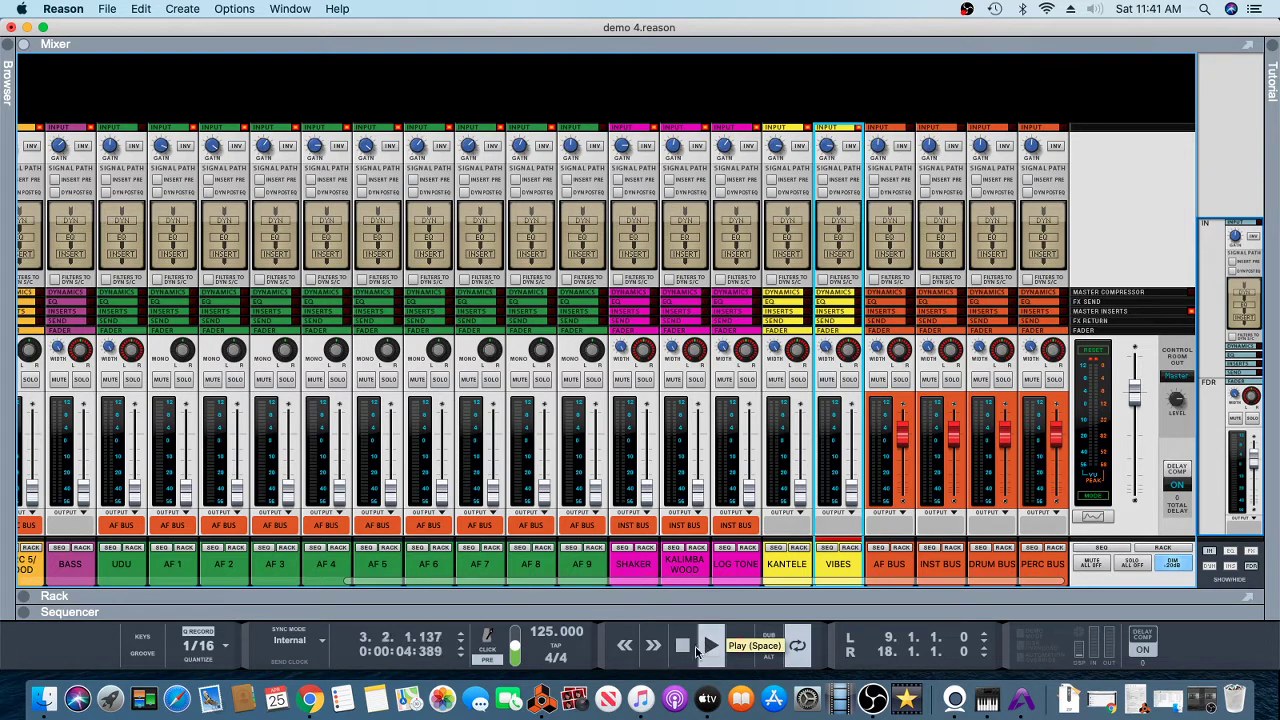
pyautogui.doubleClick(686, 650)
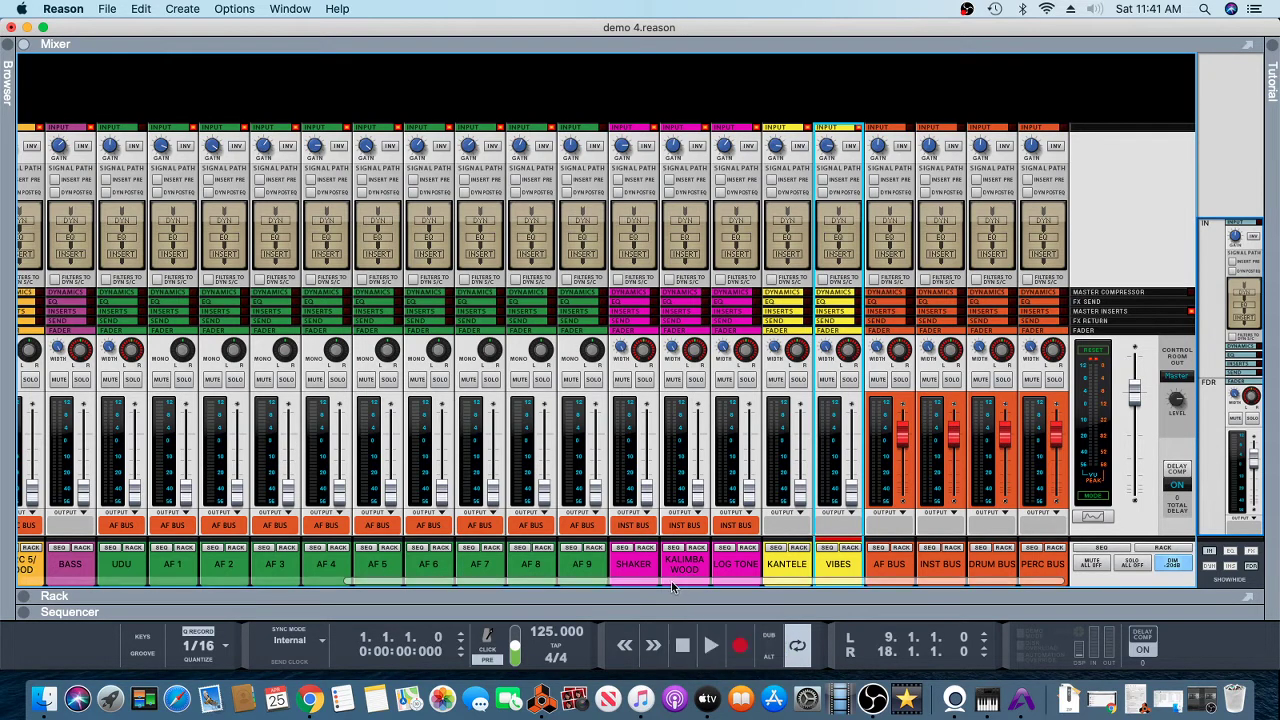
pyautogui.moveTo(671, 580); pyautogui.dragTo(276, 602)
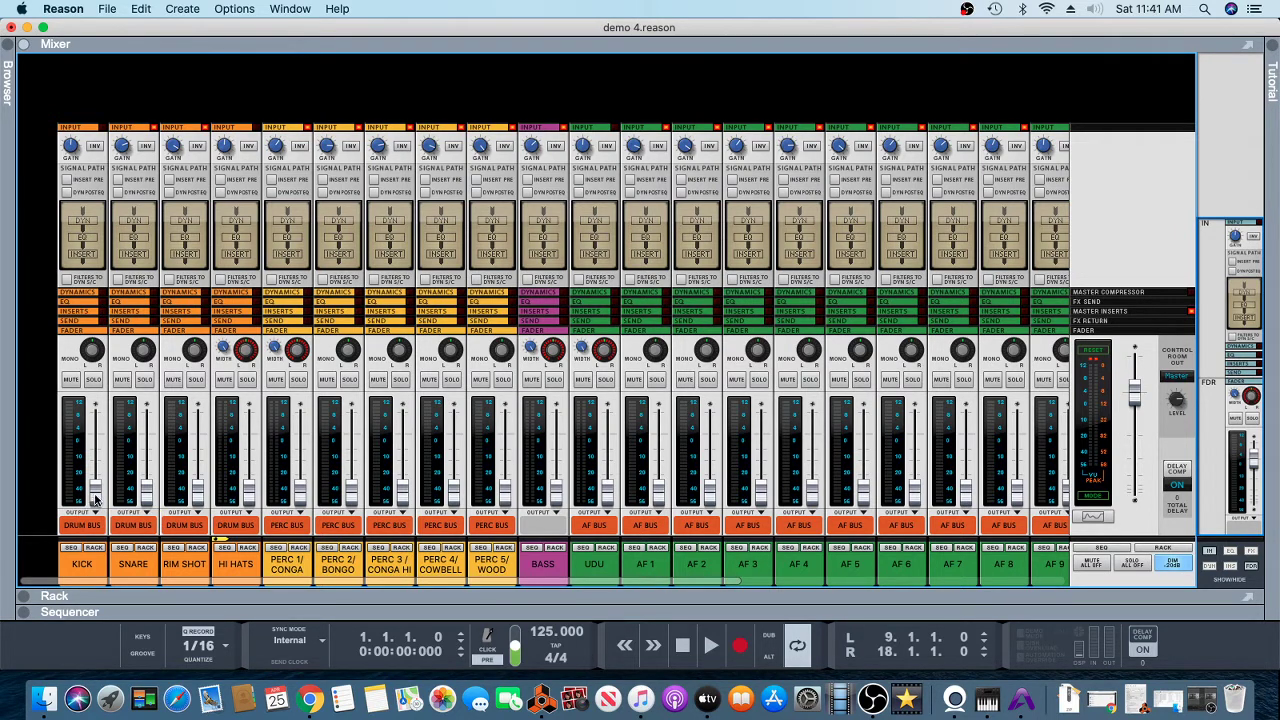
pyautogui.click(708, 646)
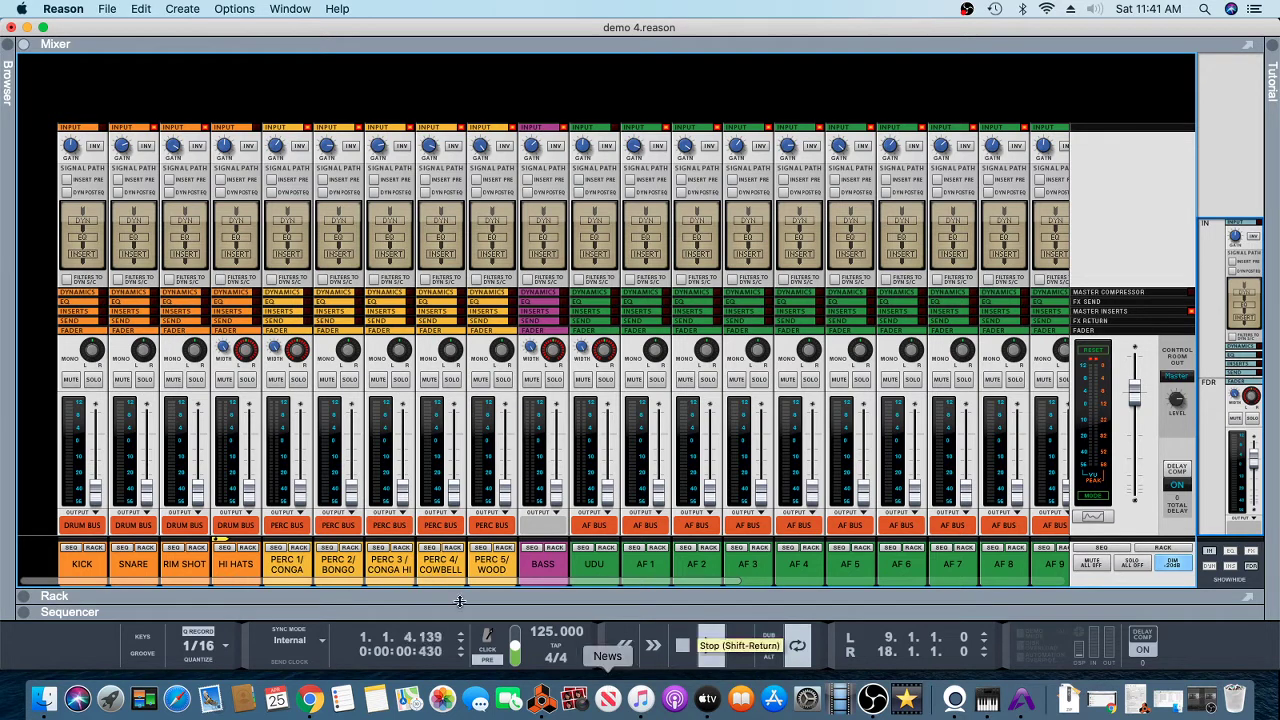
pyautogui.moveTo(95, 490); pyautogui.dragTo(89, 445)
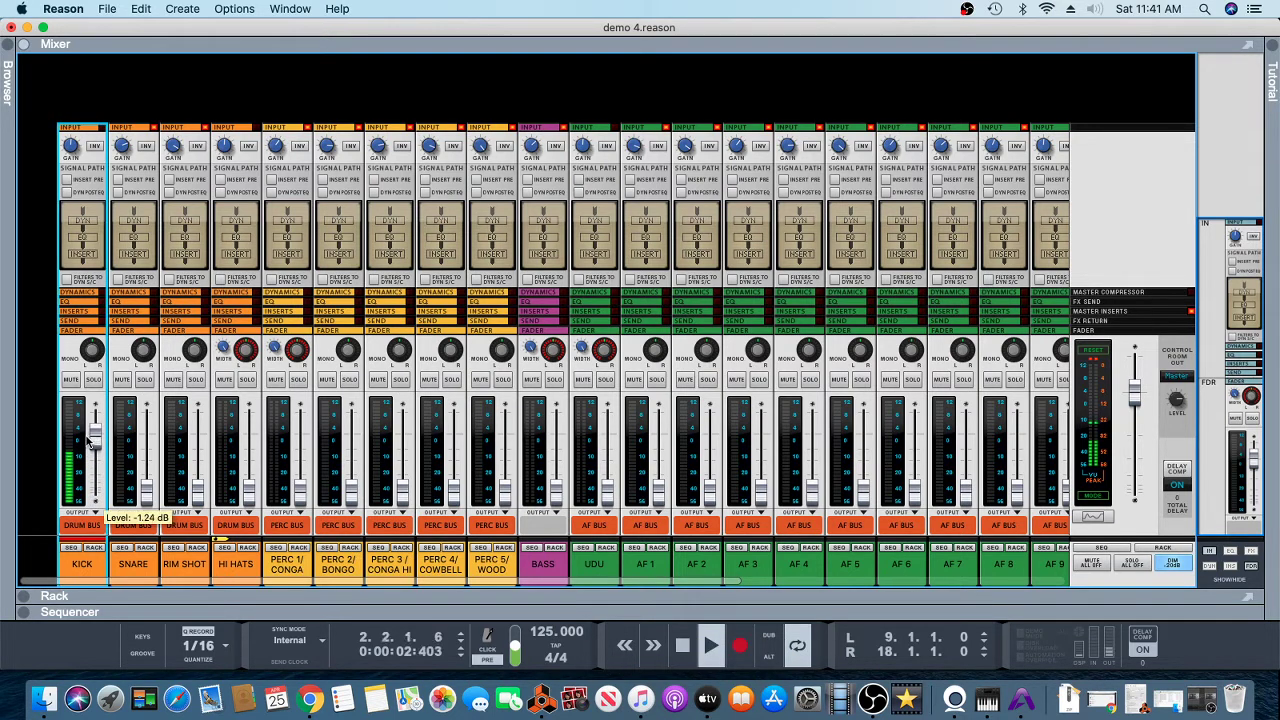
pyautogui.moveTo(147, 492); pyautogui.dragTo(145, 455)
pyautogui.moveTo(195, 493); pyautogui.dragTo(195, 452)
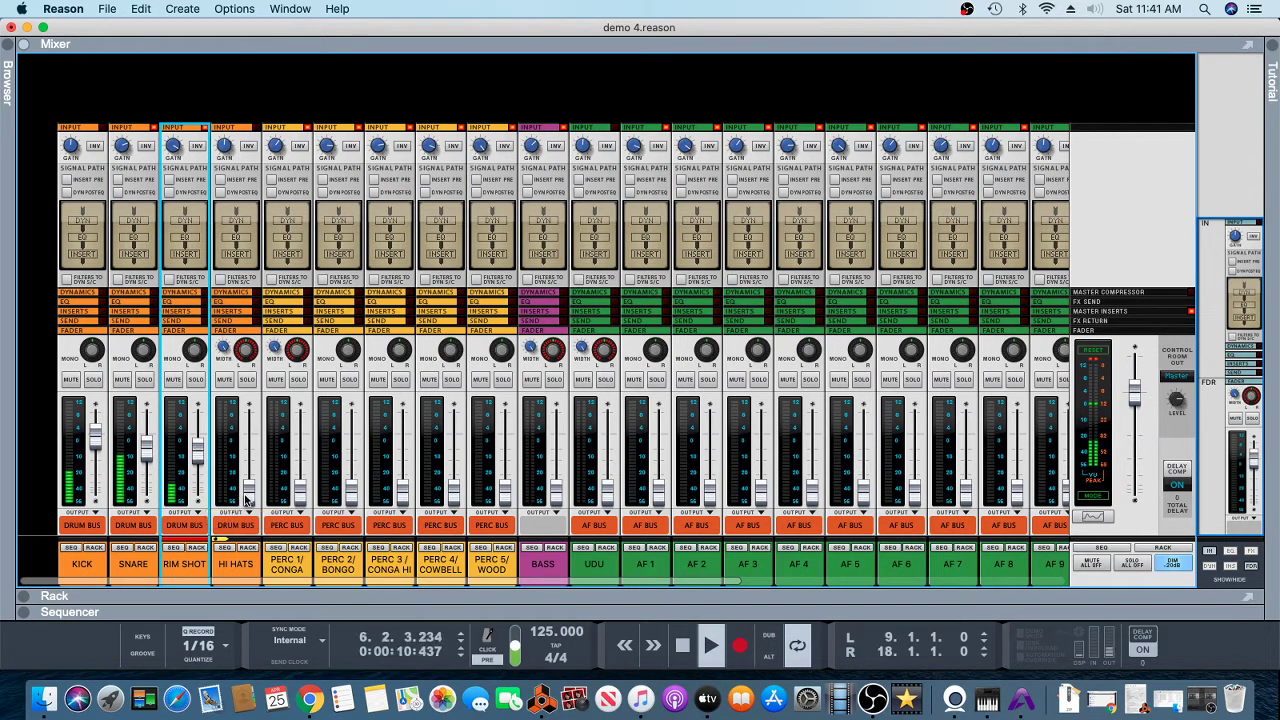
# Step: Raise the HI HATS and PERC 1 to PERC 5 faders, with PERC 2 and PERC 3 at about -8 dB and PERC 4 at about -6.1 dB
pyautogui.moveTo(245, 499); pyautogui.dragTo(297, 445)
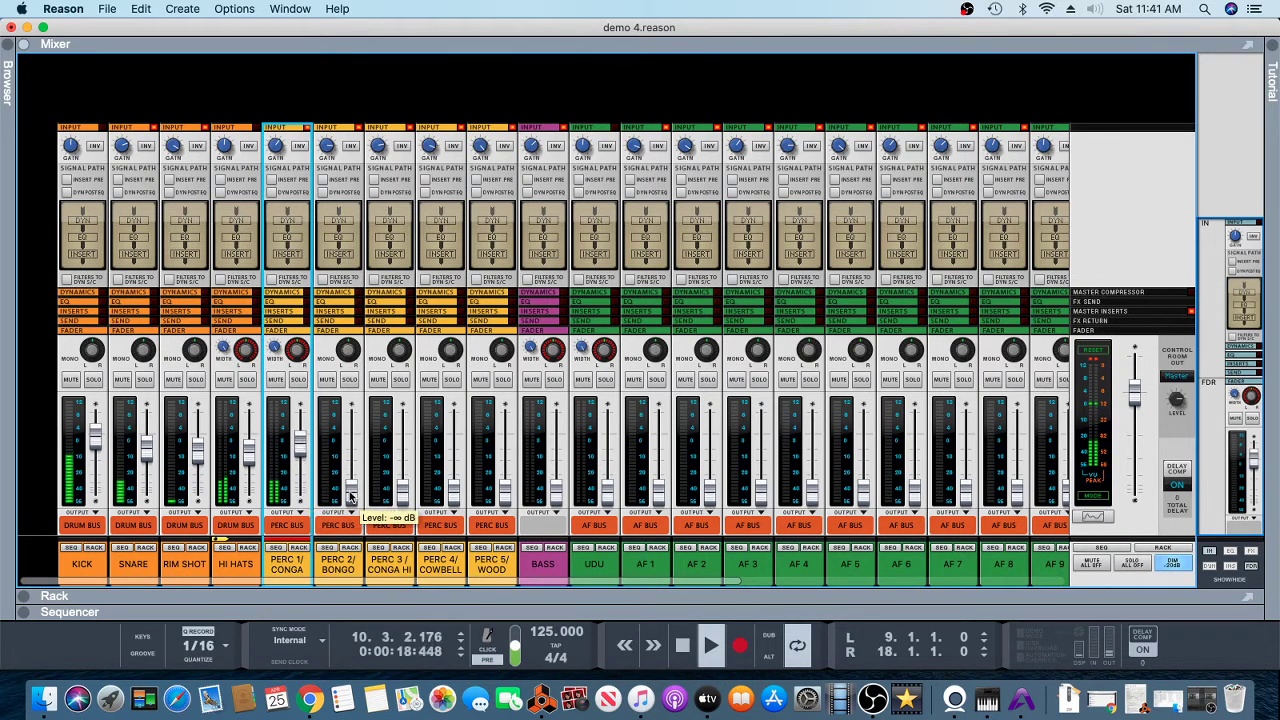
pyautogui.moveTo(351, 490); pyautogui.dragTo(351, 445)
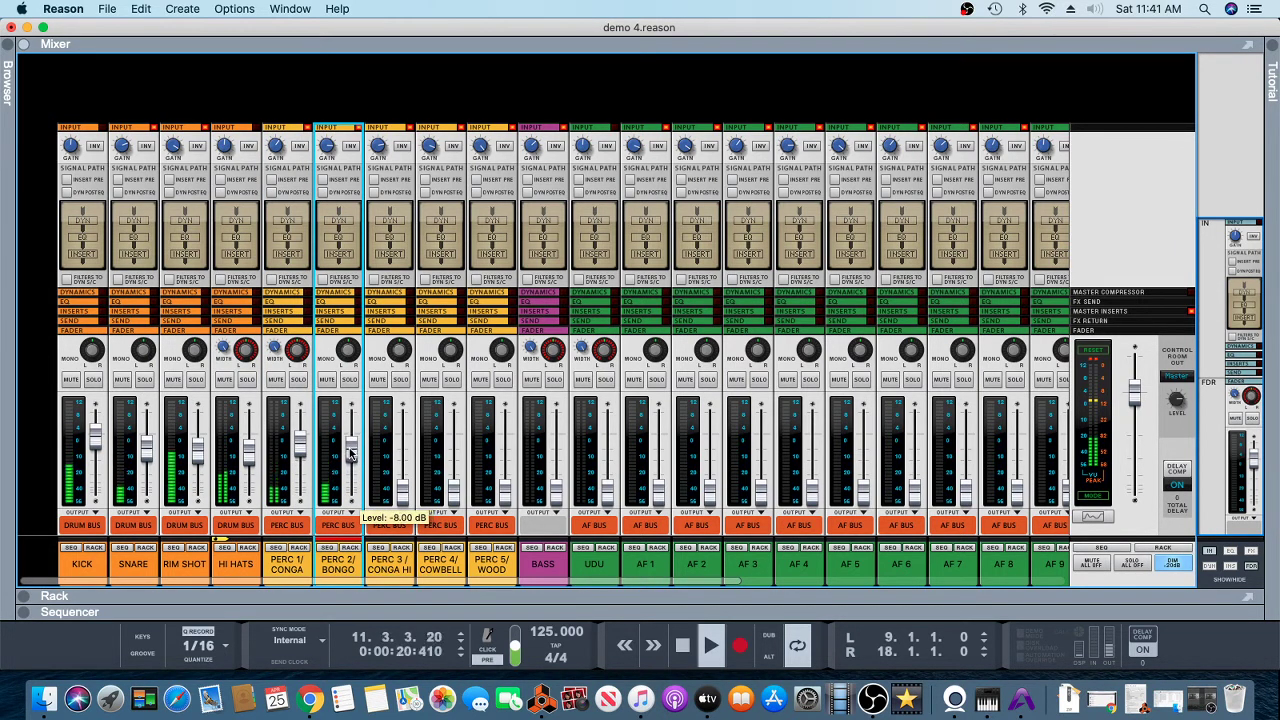
pyautogui.moveTo(402, 492); pyautogui.dragTo(402, 453)
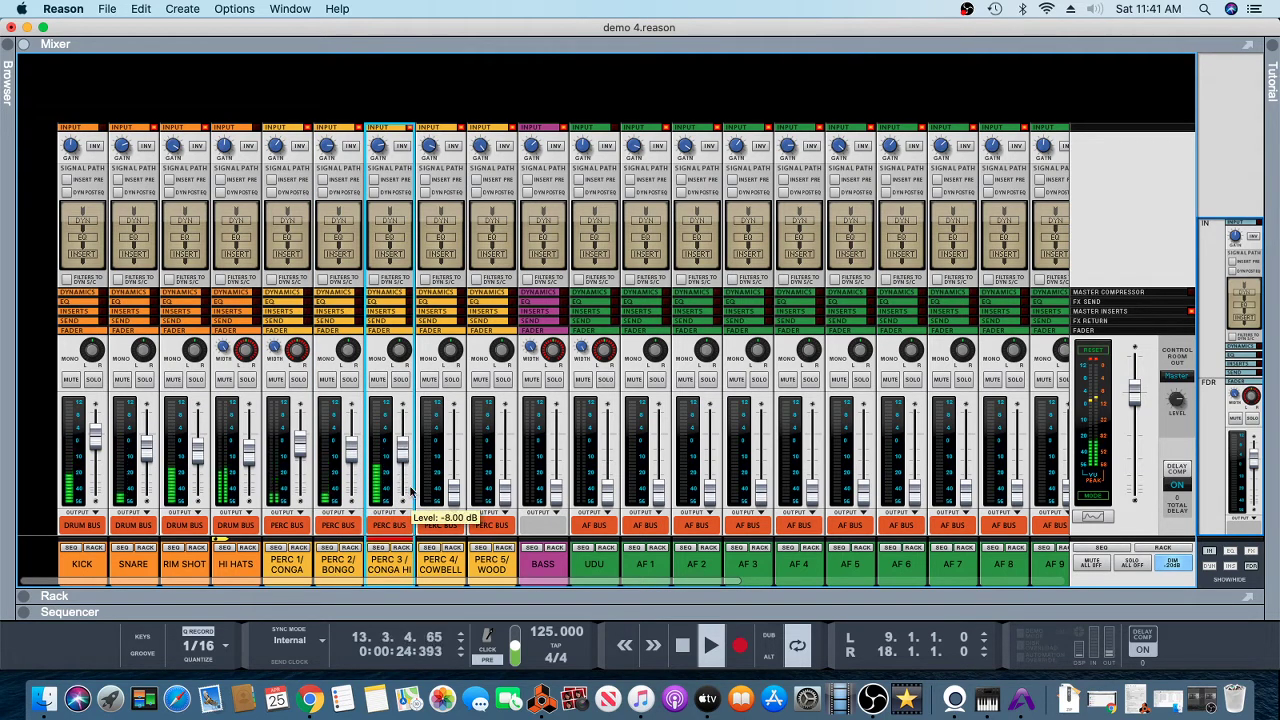
pyautogui.moveTo(453, 493); pyautogui.dragTo(458, 444)
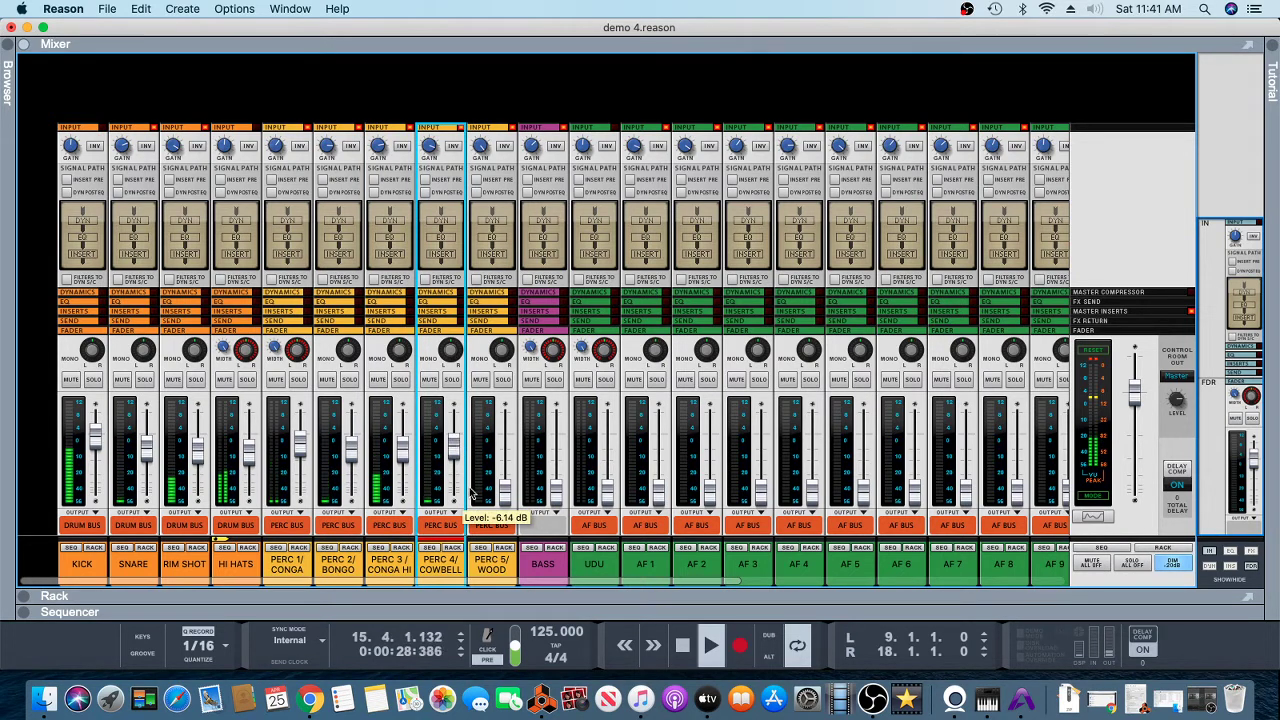
pyautogui.moveTo(505, 492); pyautogui.dragTo(510, 455)
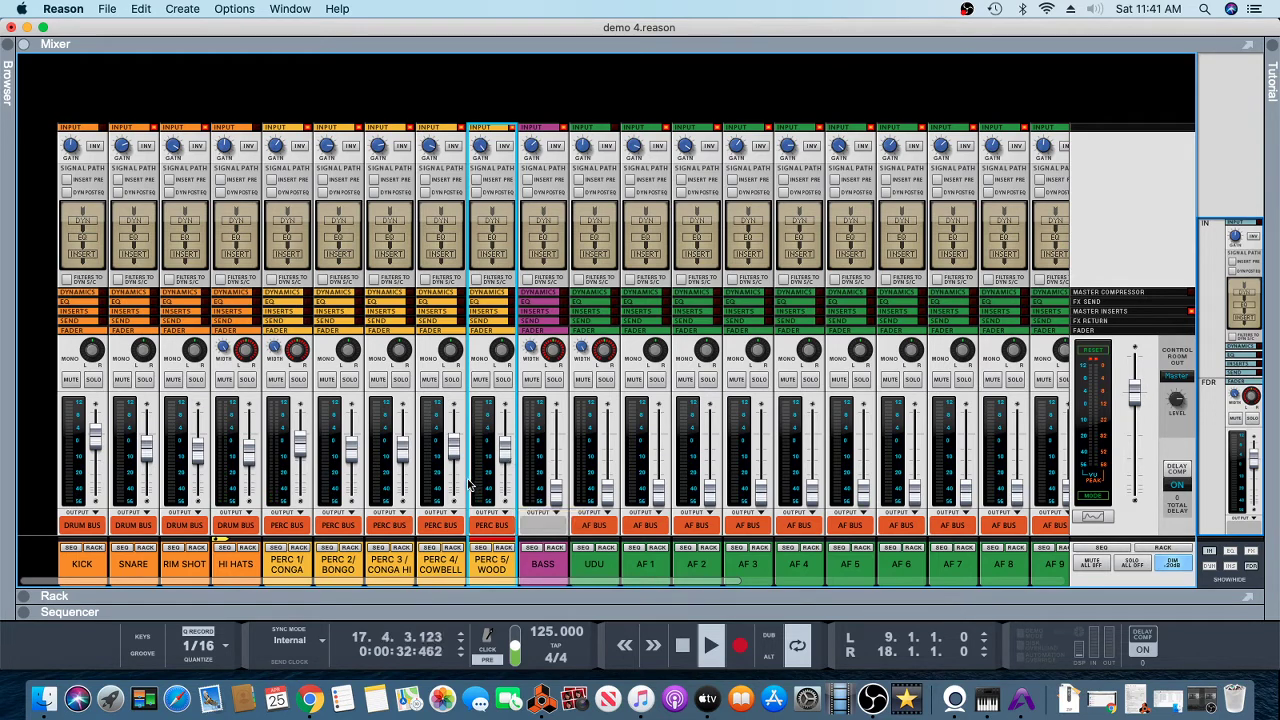
# Step: Move the left loop locator to bar 1 in the sequencer and restart playback from the beginning of the song
pyautogui.press('F7')
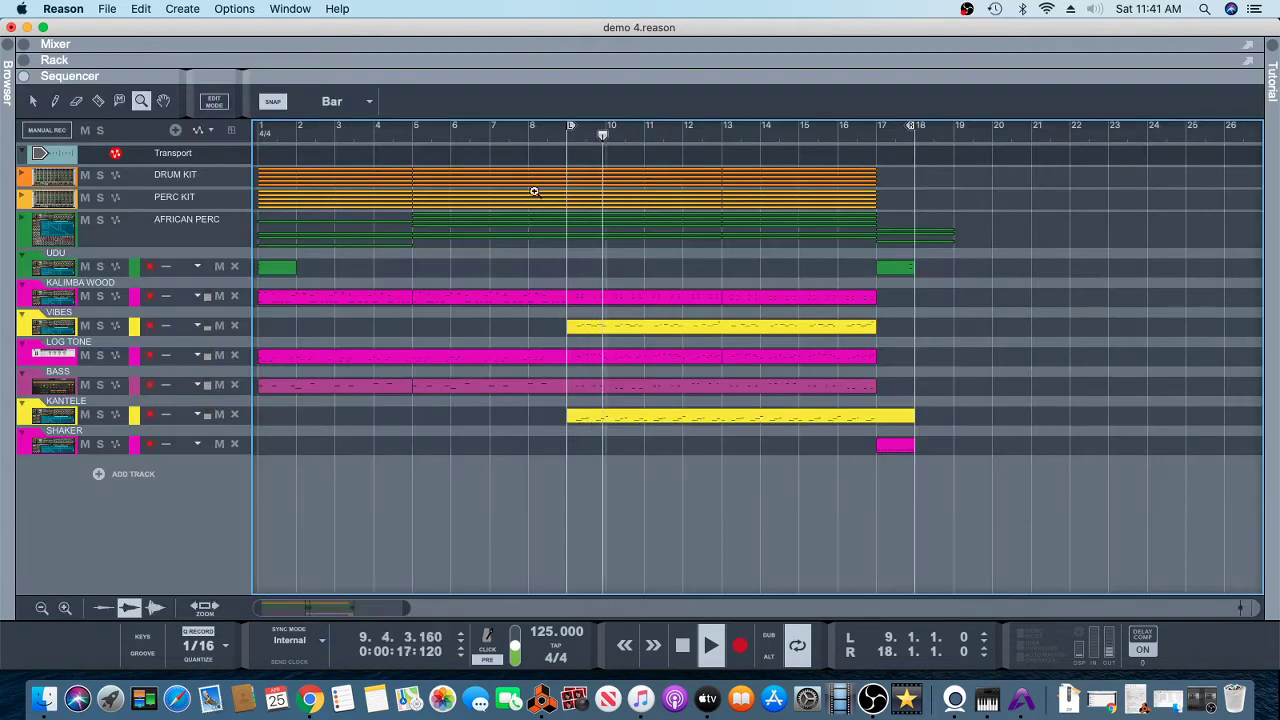
pyautogui.moveTo(571, 128); pyautogui.dragTo(240, 130)
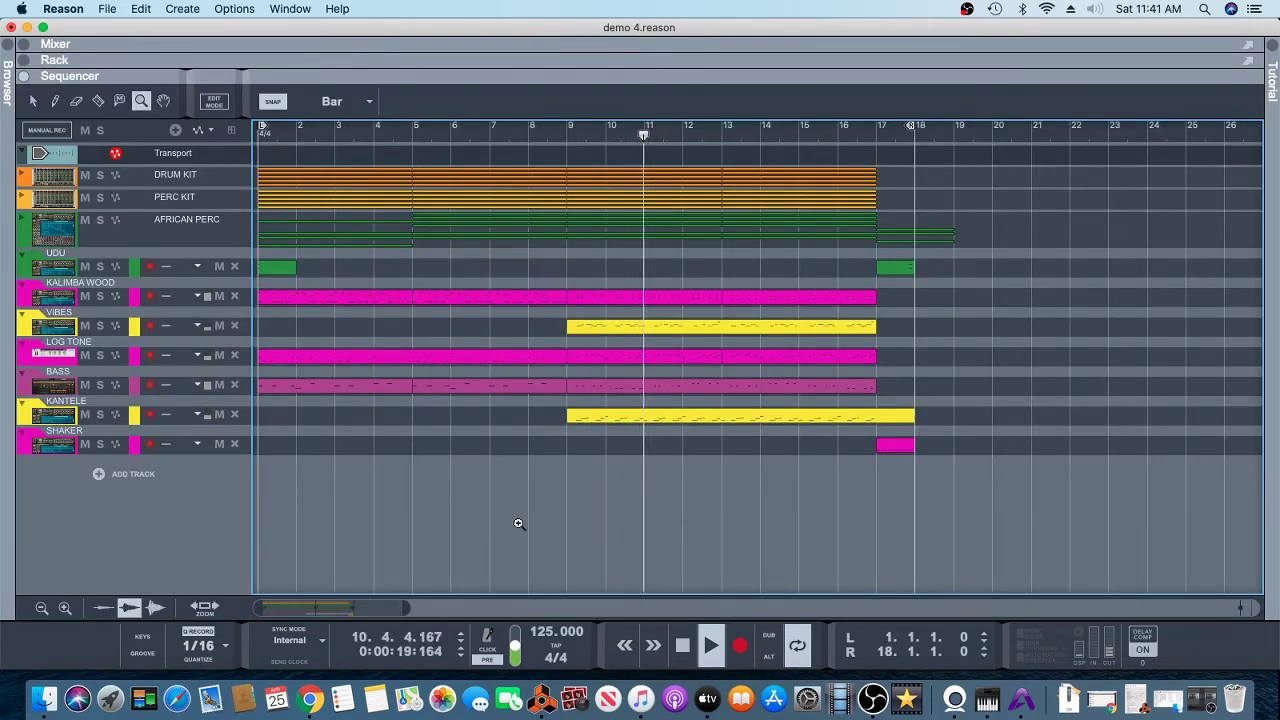
pyautogui.click(702, 646)
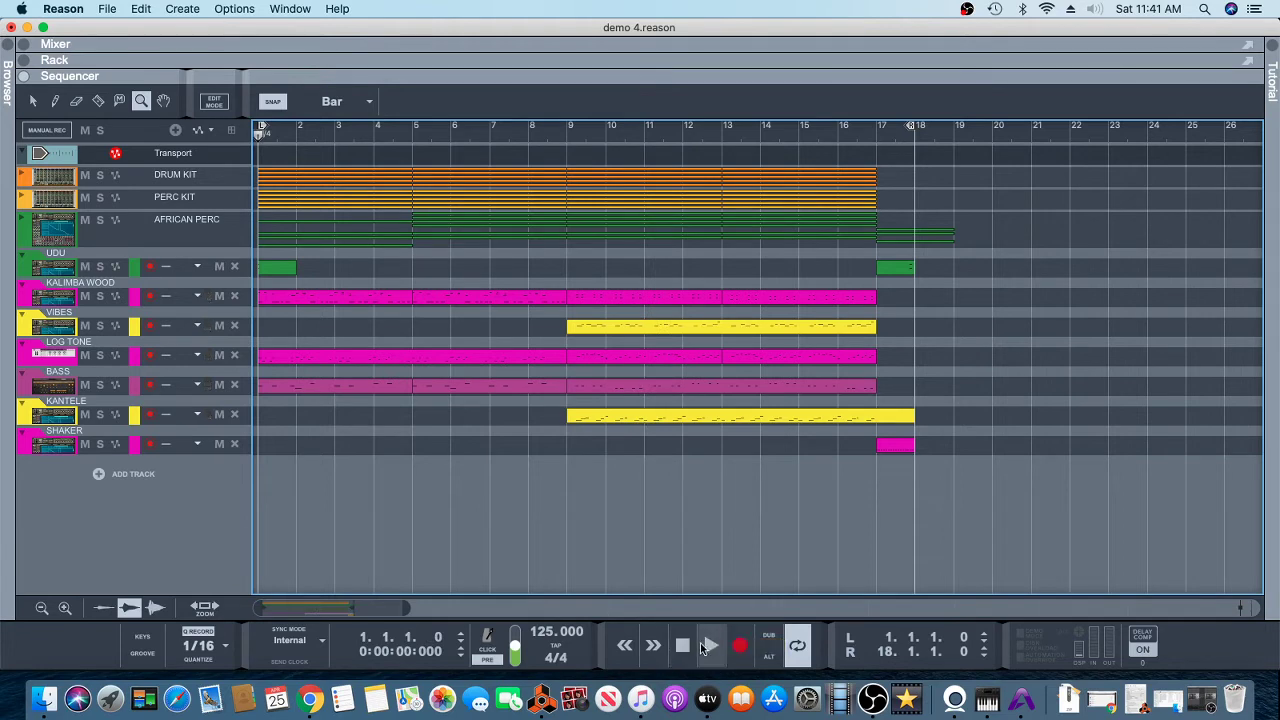
pyautogui.click(712, 645)
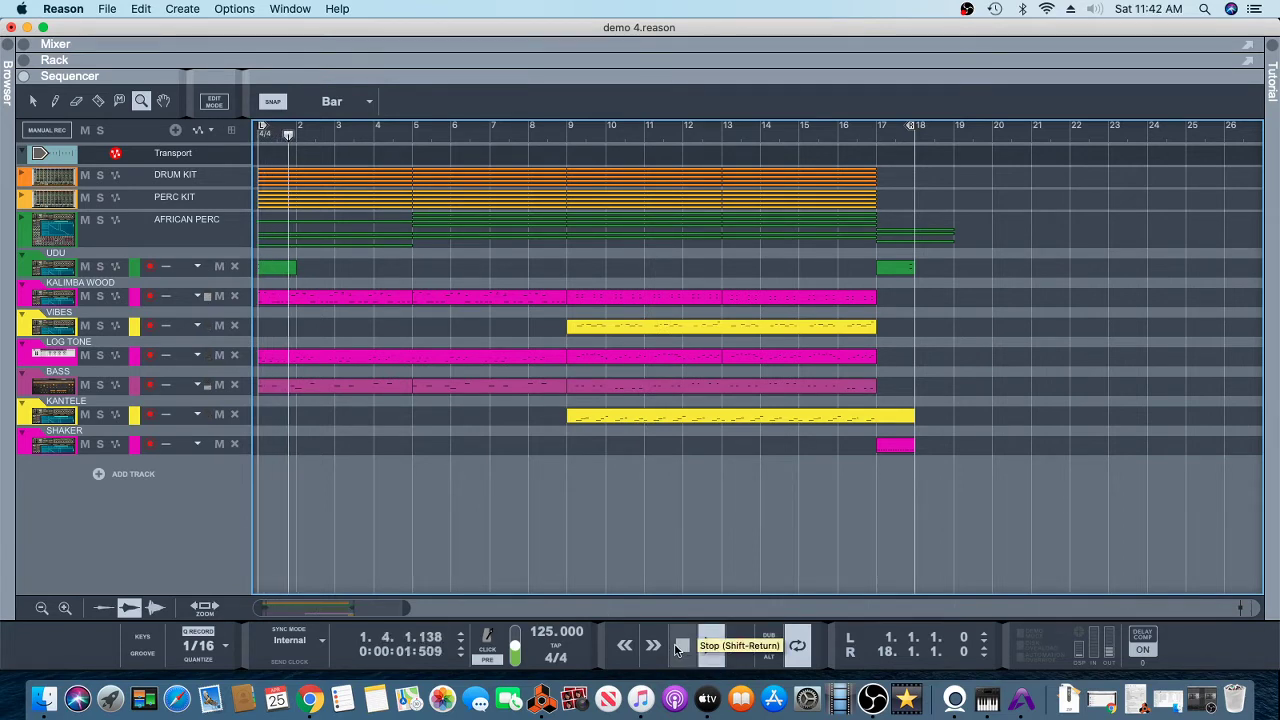
# Step: Raise the BASS fader to about -6.6 dB and bring up the UDU fader in the mixer
pyautogui.press('F5')
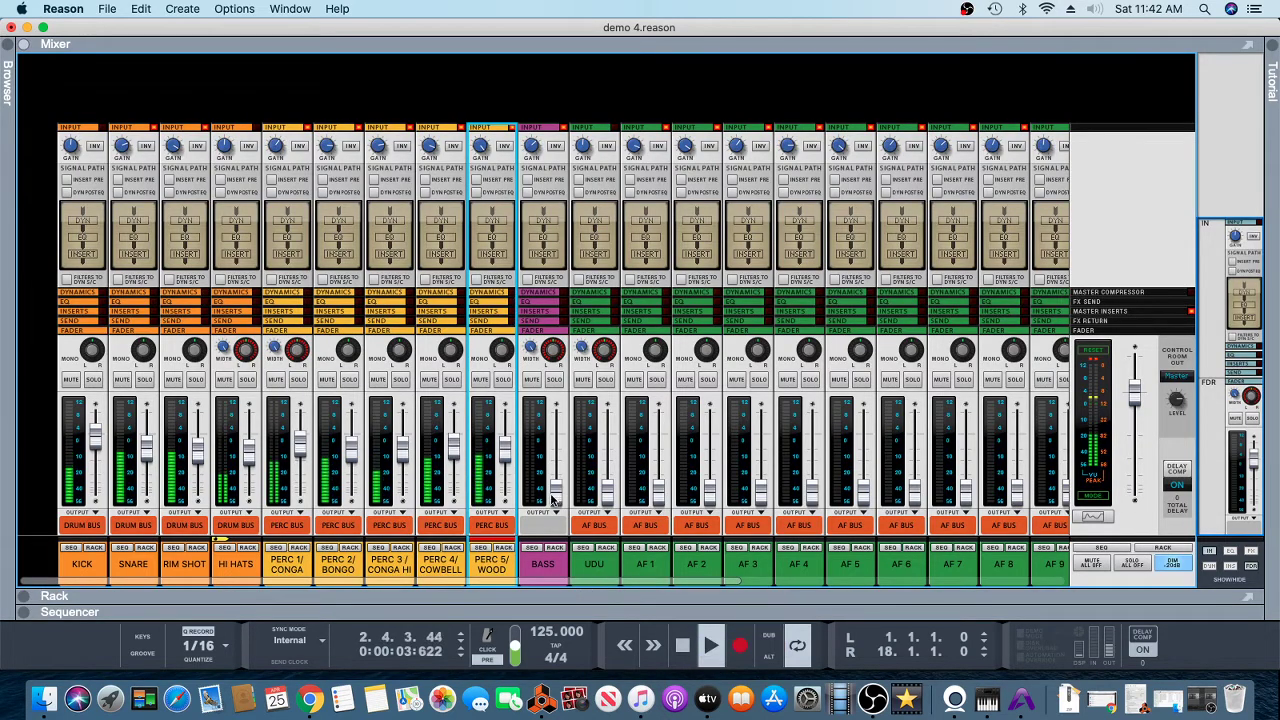
pyautogui.moveTo(556, 490); pyautogui.dragTo(545, 455)
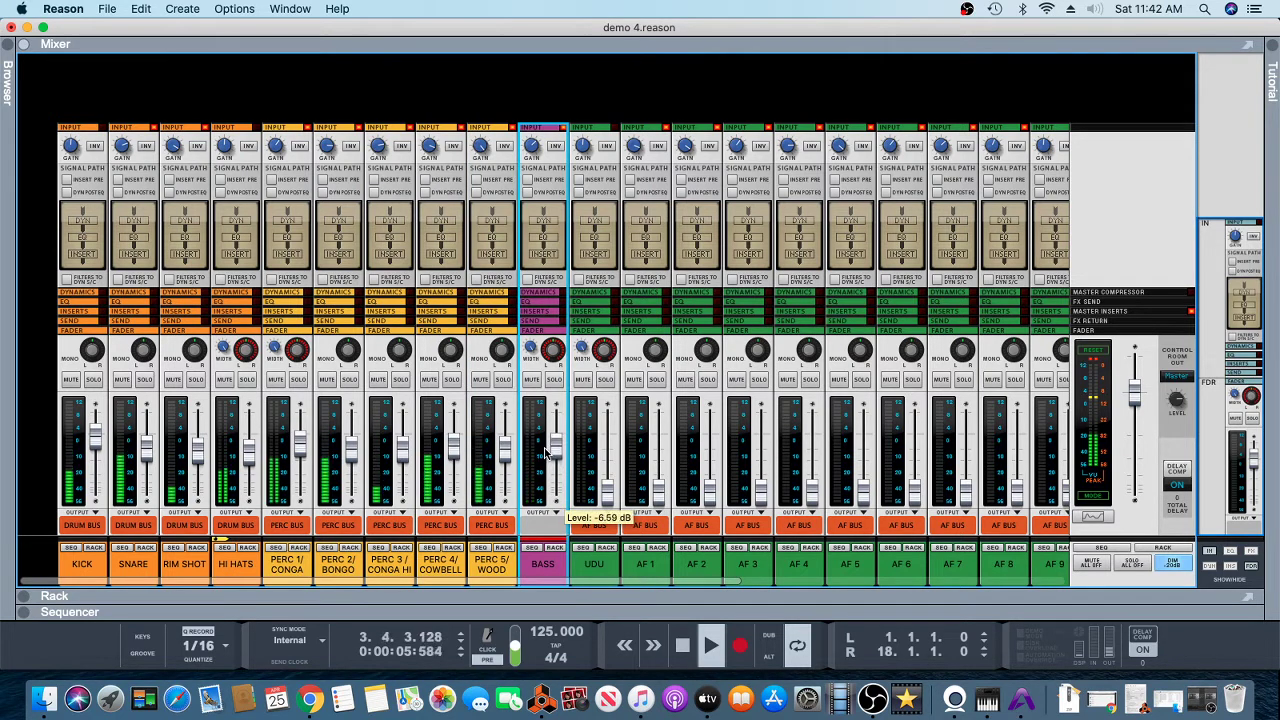
pyautogui.moveTo(607, 490); pyautogui.dragTo(605, 453)
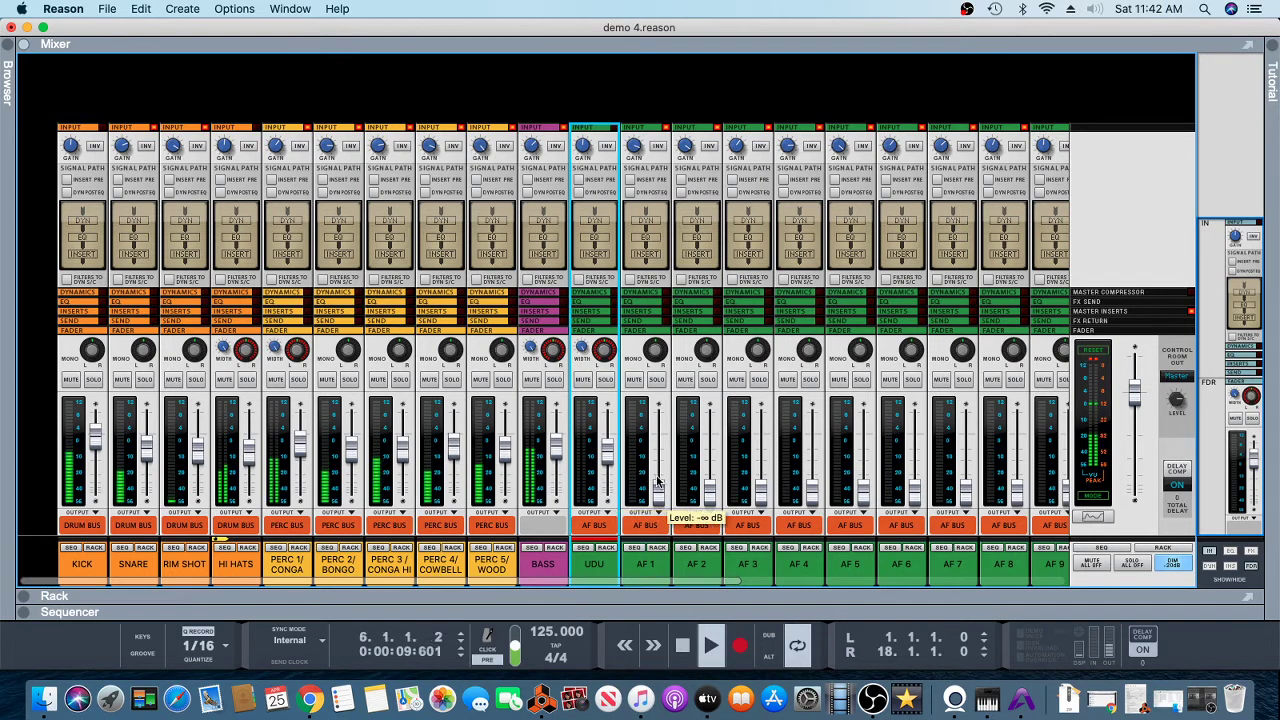
# Step: Raise the faders of AF 1 through AF 5, with AF 3 at about -11.1 dB and AF 4 at about -10 dB
pyautogui.moveTo(659, 489); pyautogui.dragTo(660, 441)
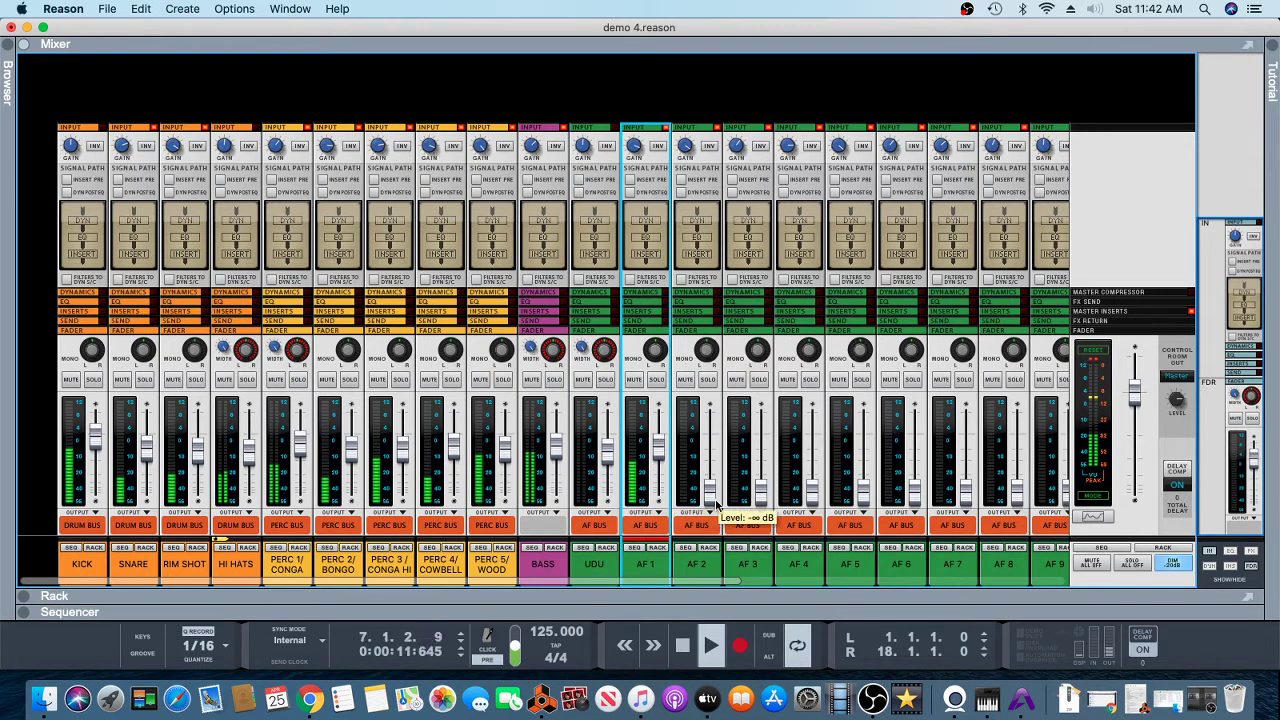
pyautogui.moveTo(709, 497); pyautogui.dragTo(709, 450)
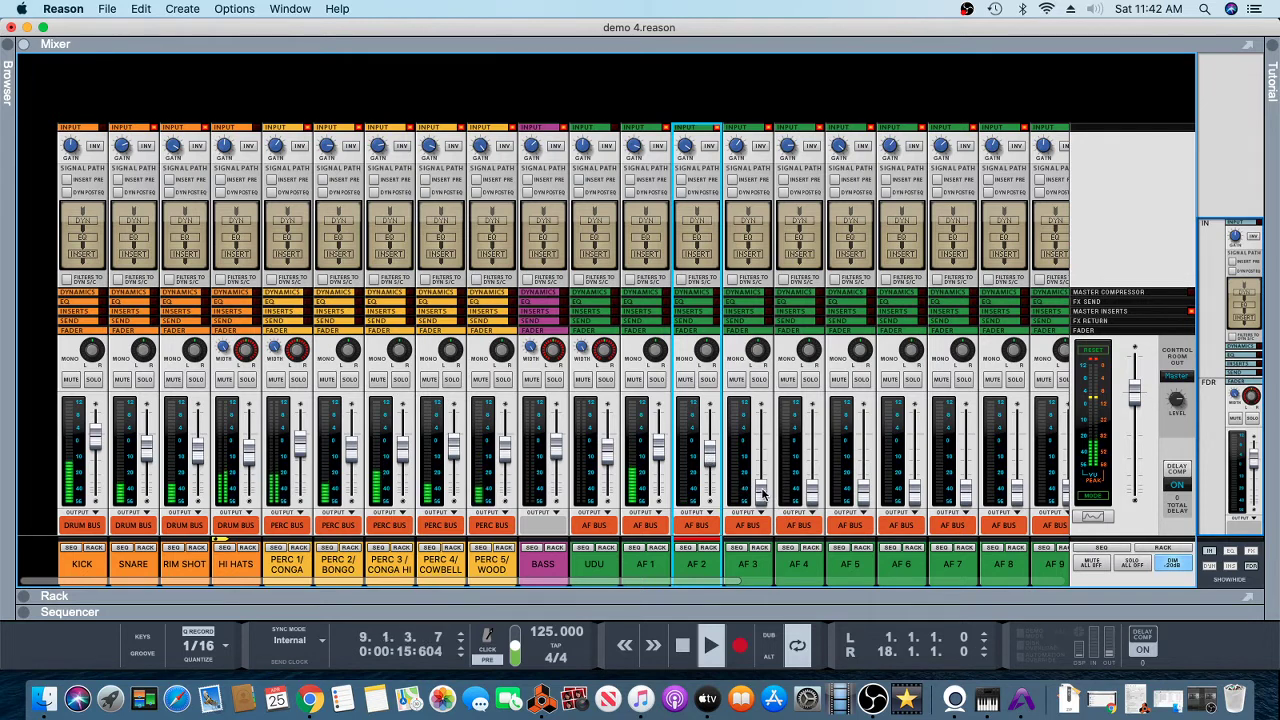
pyautogui.moveTo(762, 492); pyautogui.dragTo(757, 453)
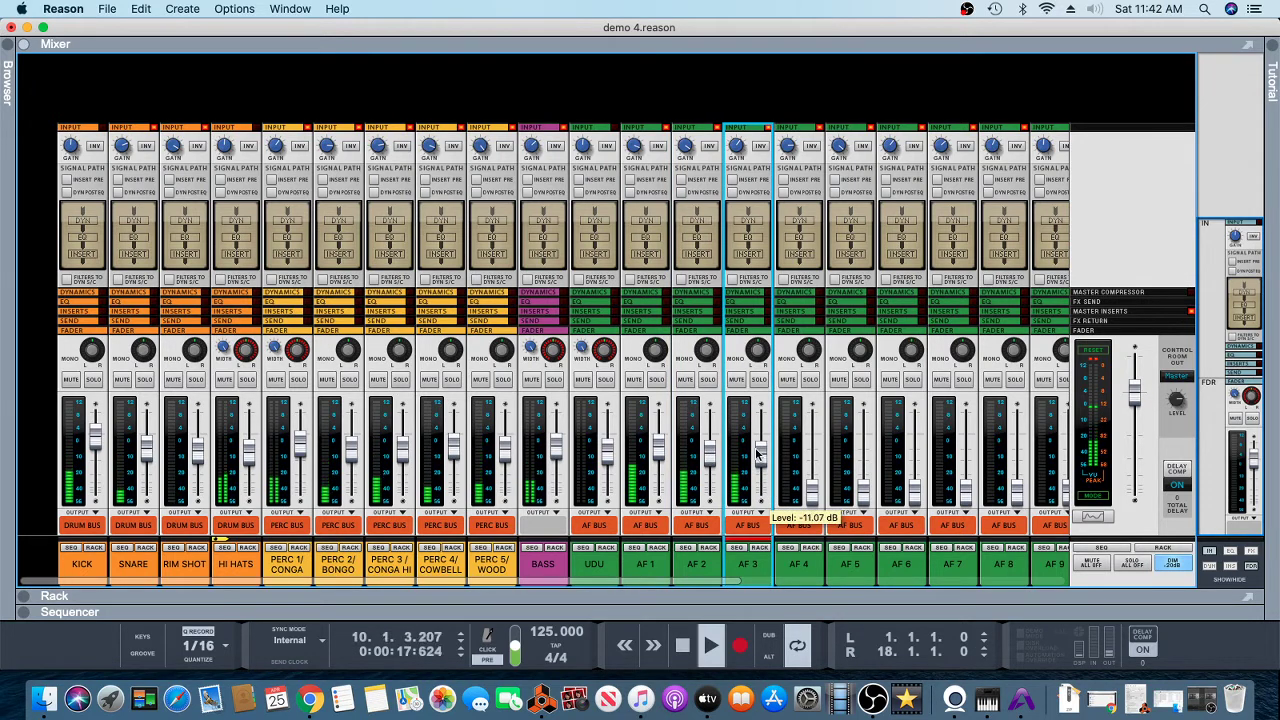
pyautogui.moveTo(811, 493); pyautogui.dragTo(812, 453)
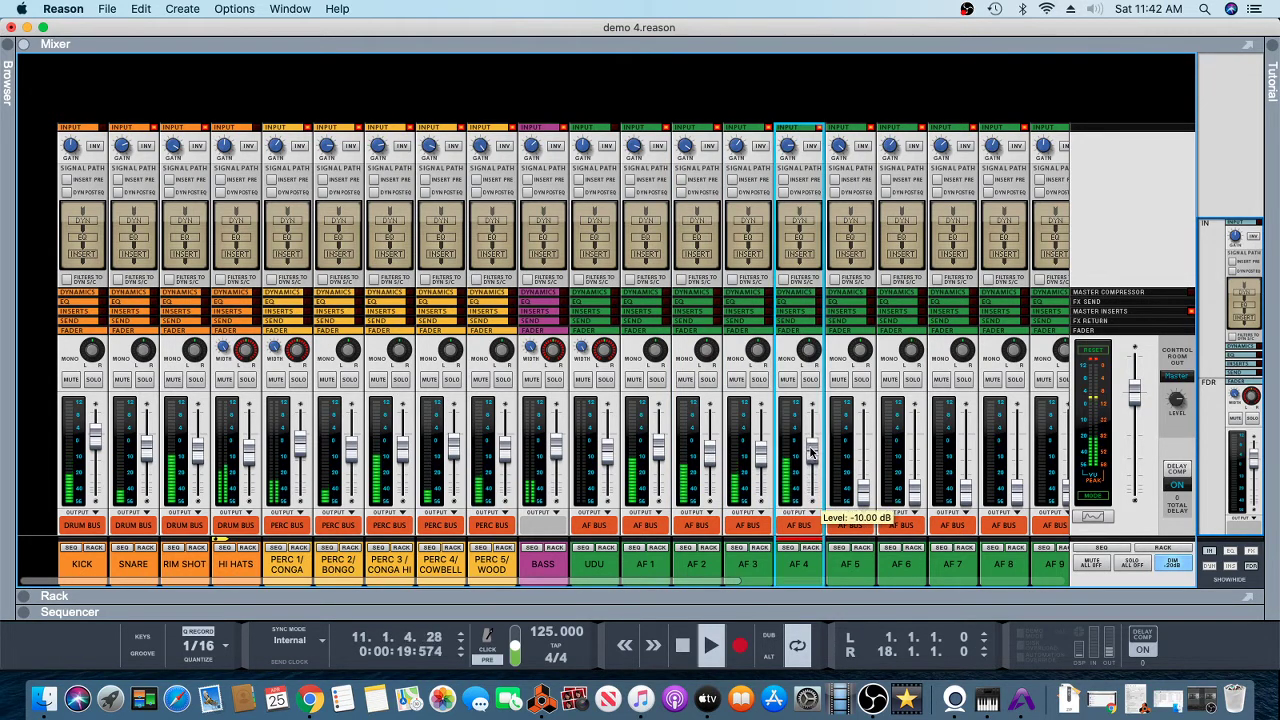
pyautogui.moveTo(863, 492); pyautogui.dragTo(863, 458)
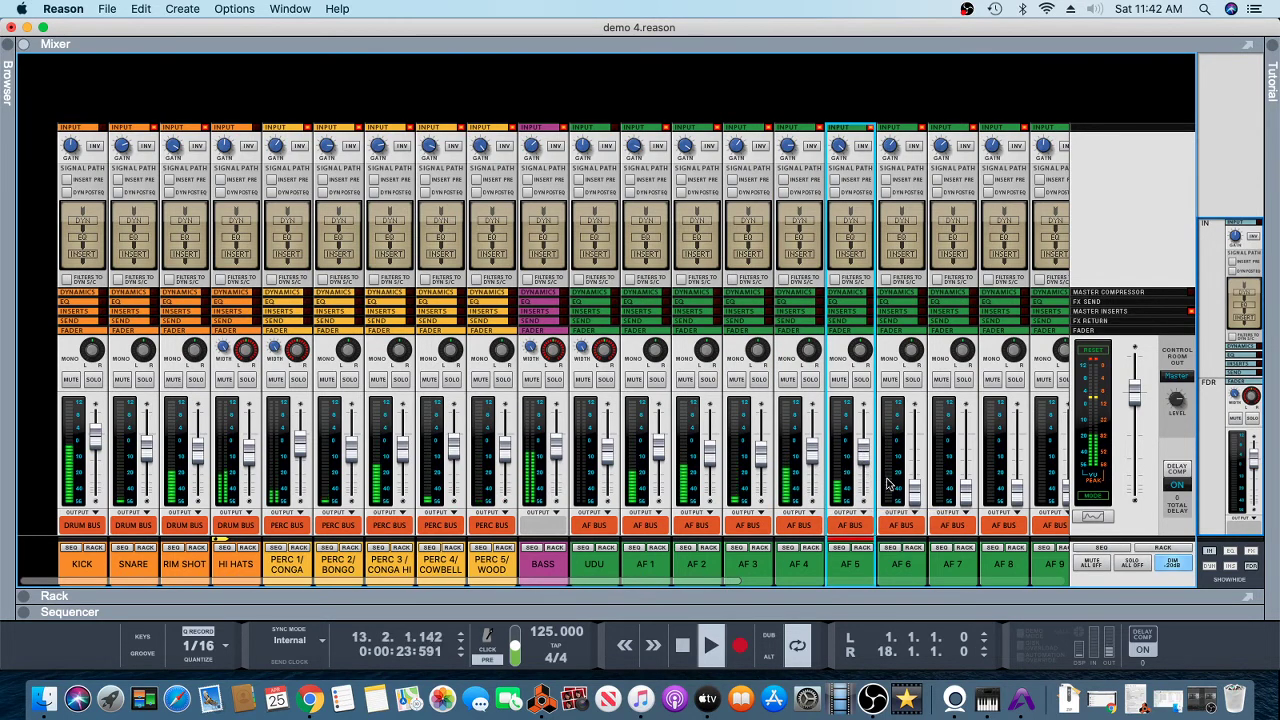
# Step: Raise the faders of AF 6 through AF 9, with AF 7 and AF 9 at about -8 dB and AF 8 at about -8.5 dB
pyautogui.moveTo(913, 494); pyautogui.dragTo(918, 450)
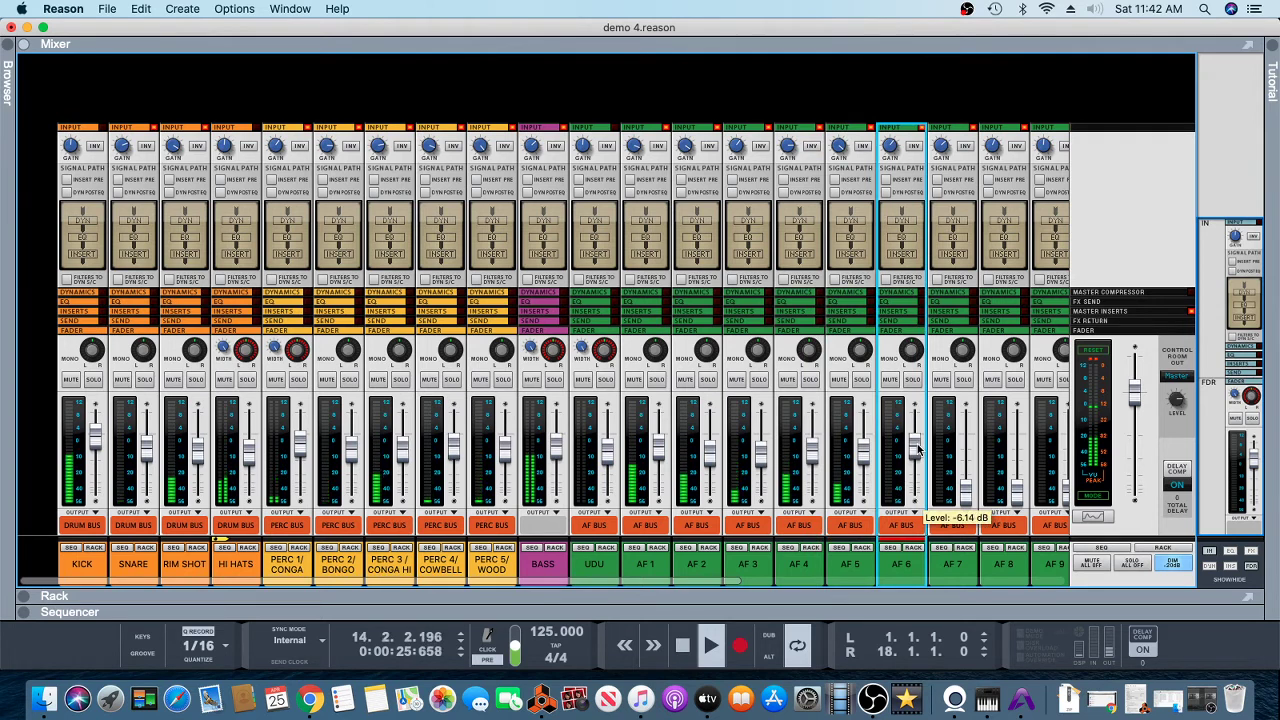
pyautogui.moveTo(966, 490); pyautogui.dragTo(963, 460)
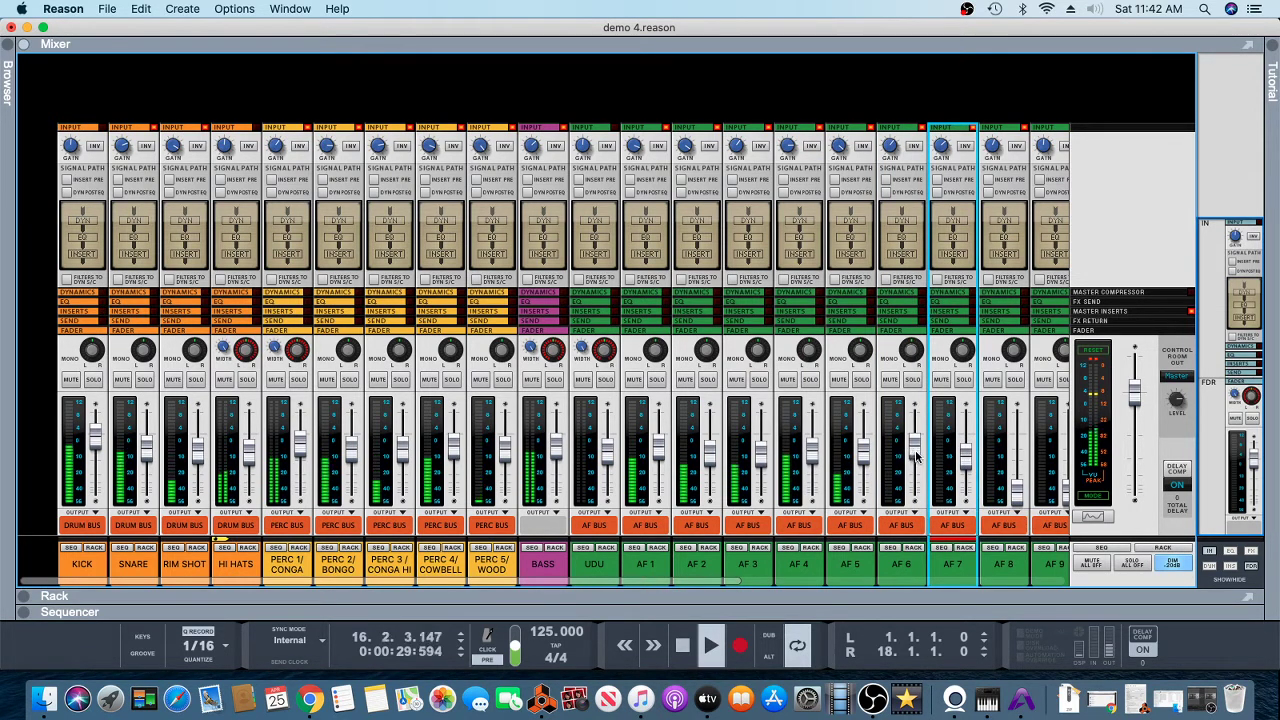
pyautogui.click(916, 457)
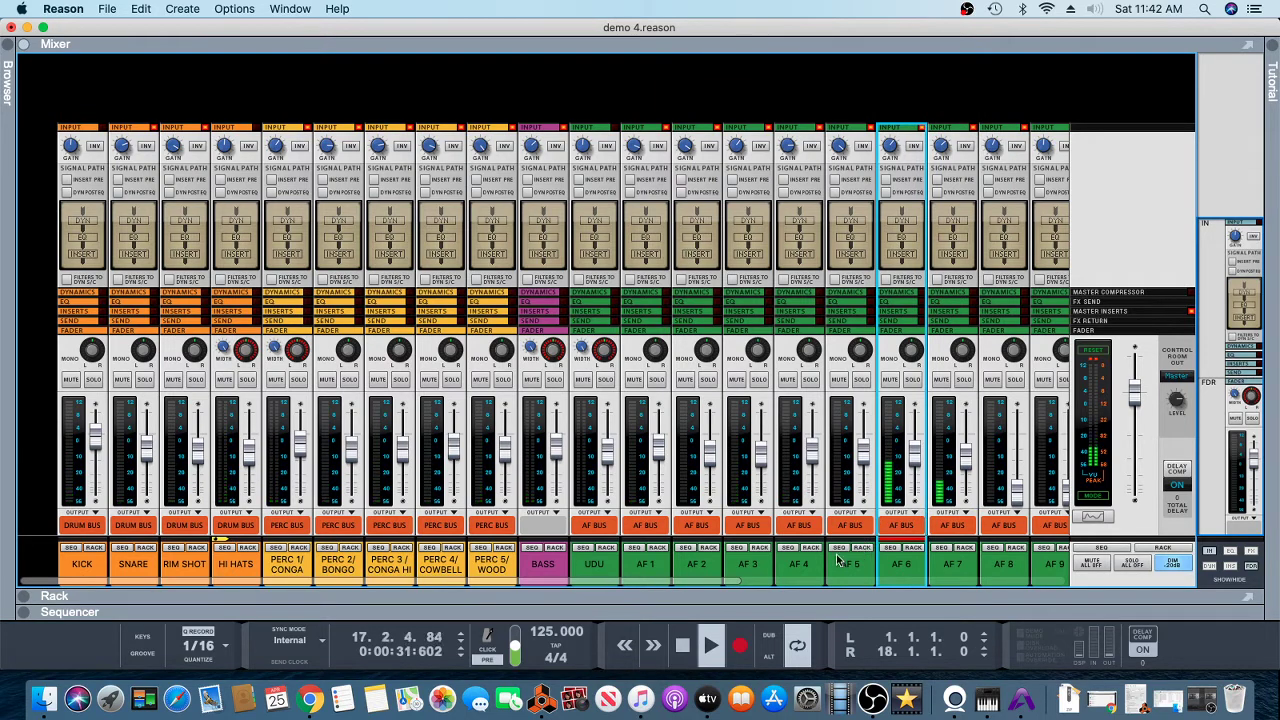
pyautogui.hscroll(5, 845, 575)
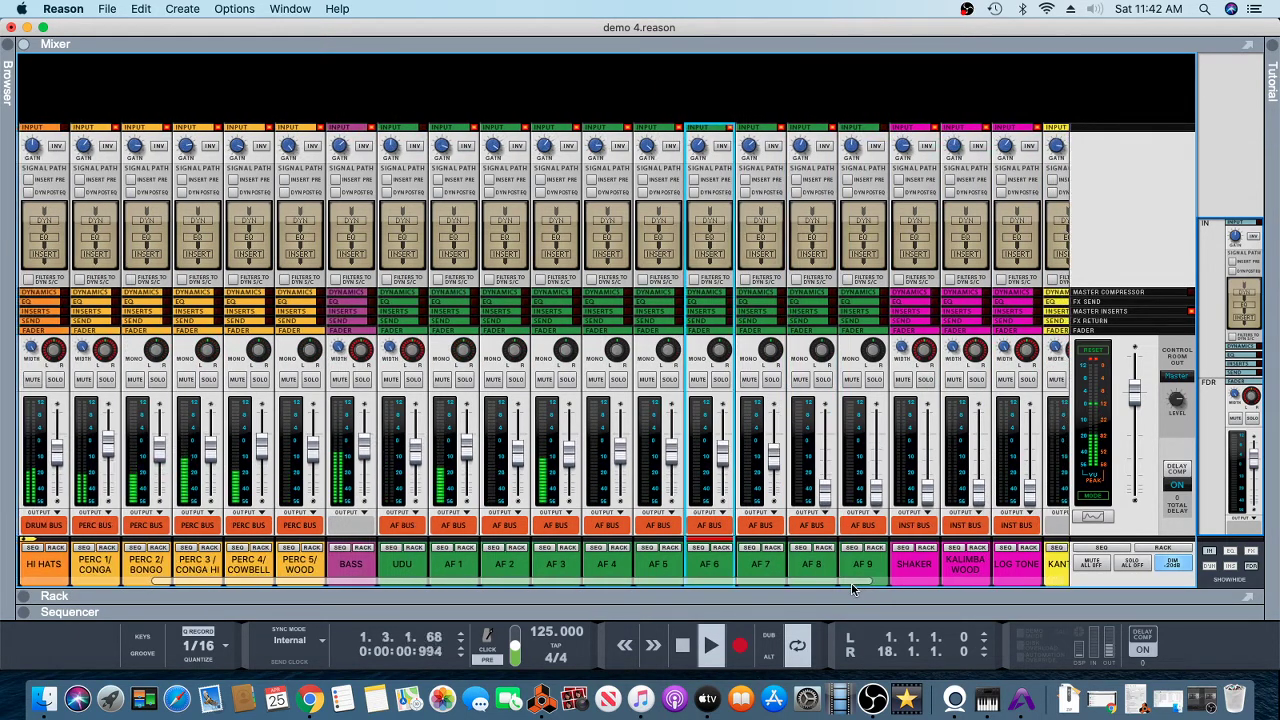
pyautogui.moveTo(775, 457); pyautogui.dragTo(775, 450)
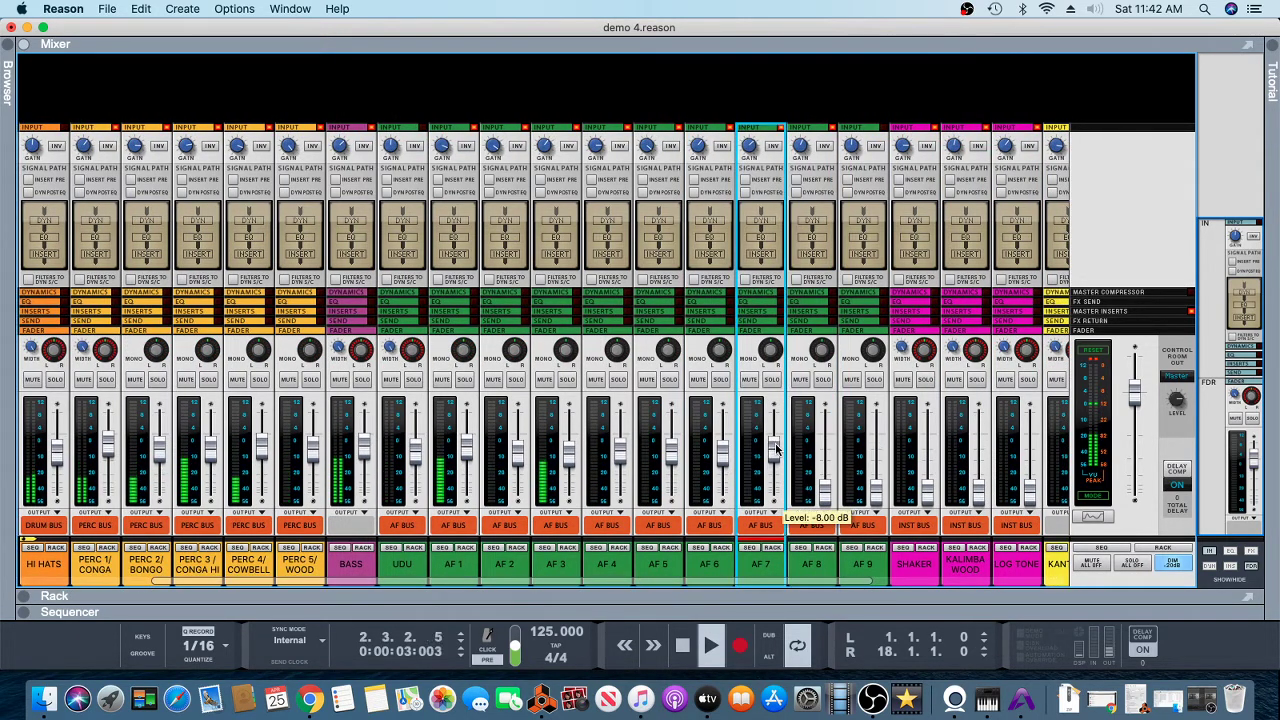
pyautogui.moveTo(825, 488); pyautogui.dragTo(826, 447)
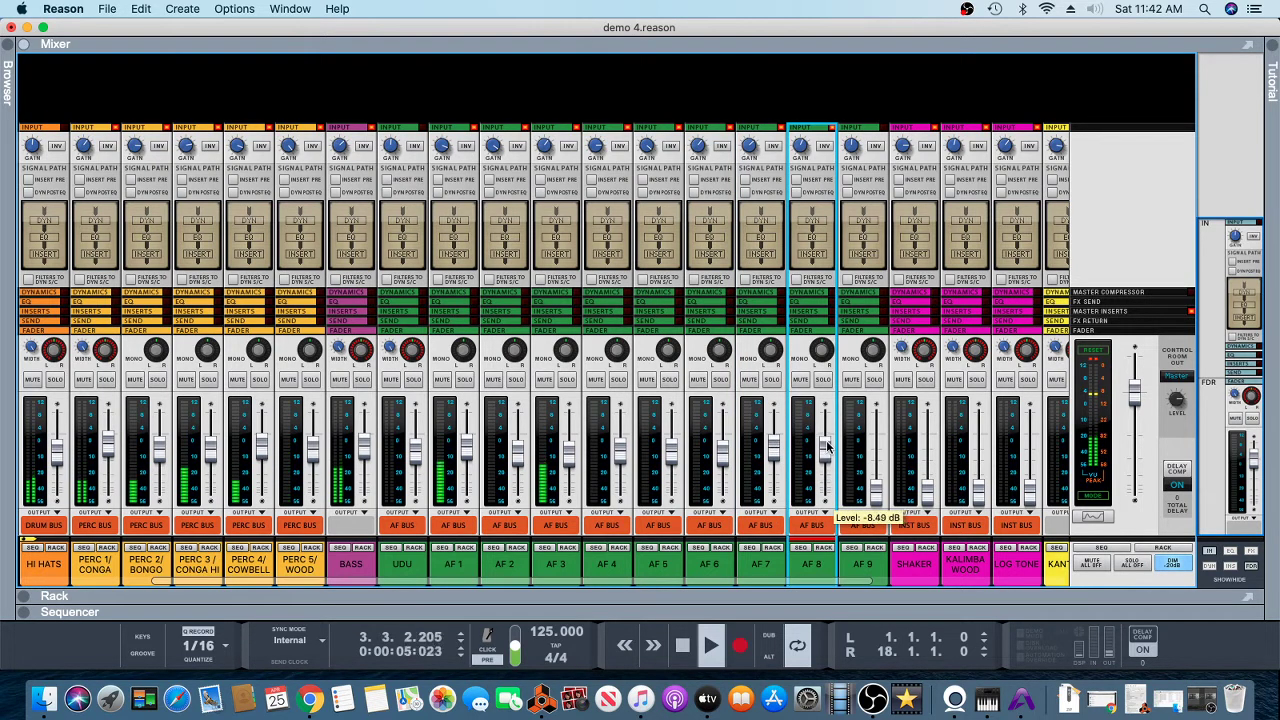
pyautogui.moveTo(875, 483); pyautogui.dragTo(876, 444)
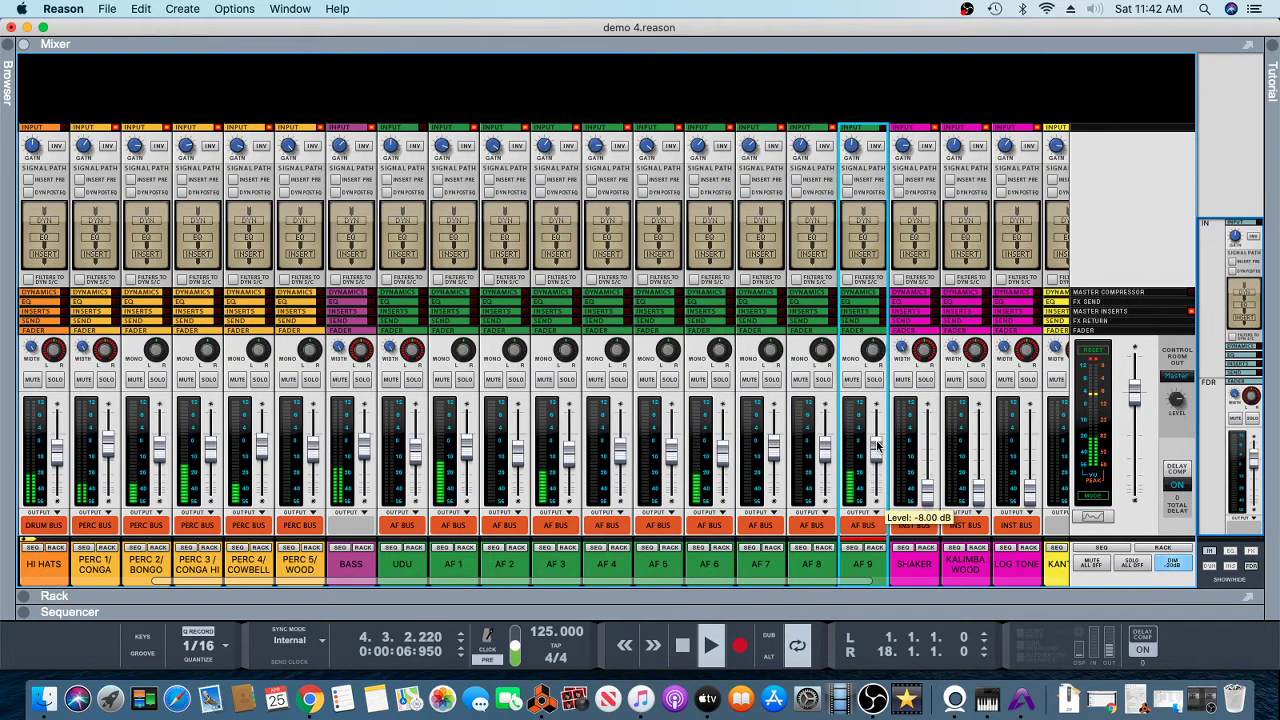
# Step: Raise the SHAKER and LOG TONE faders, the KALIMBA WOOD fader to about -2.8 dB and the KANTELE fader to about -0.6 dB
pyautogui.moveTo(927, 488); pyautogui.dragTo(930, 447)
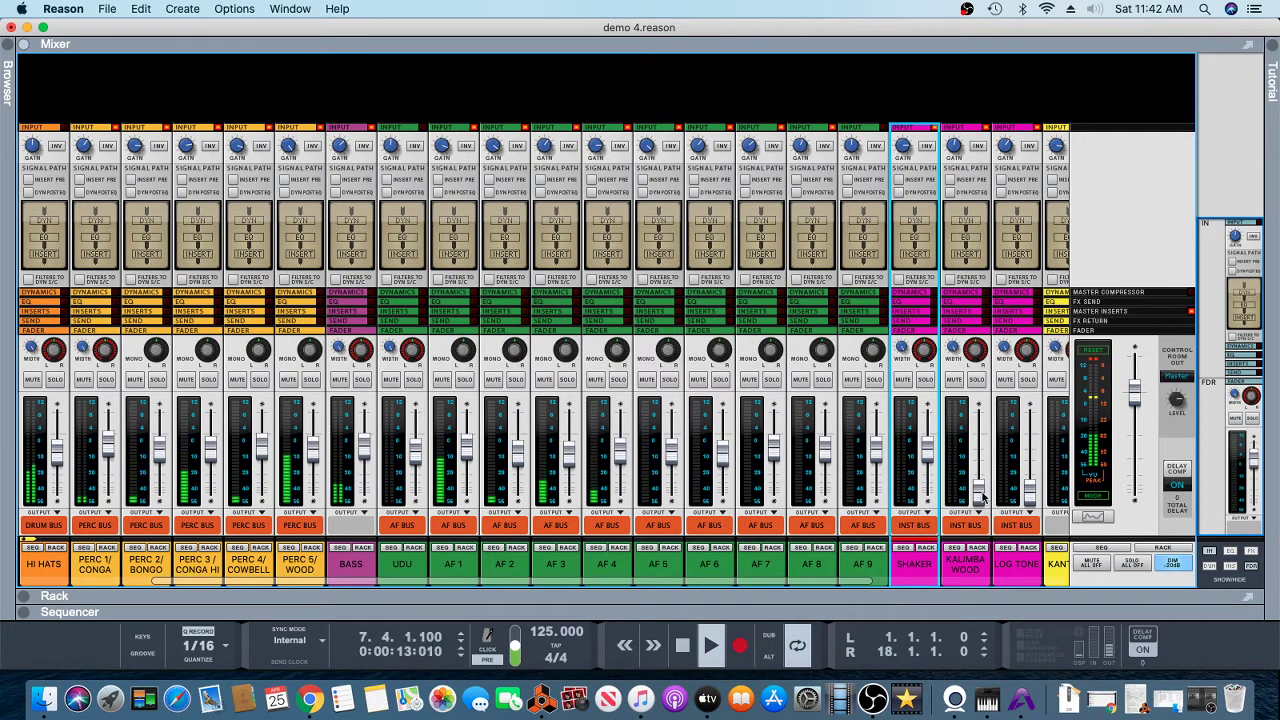
pyautogui.moveTo(982, 495); pyautogui.dragTo(978, 443)
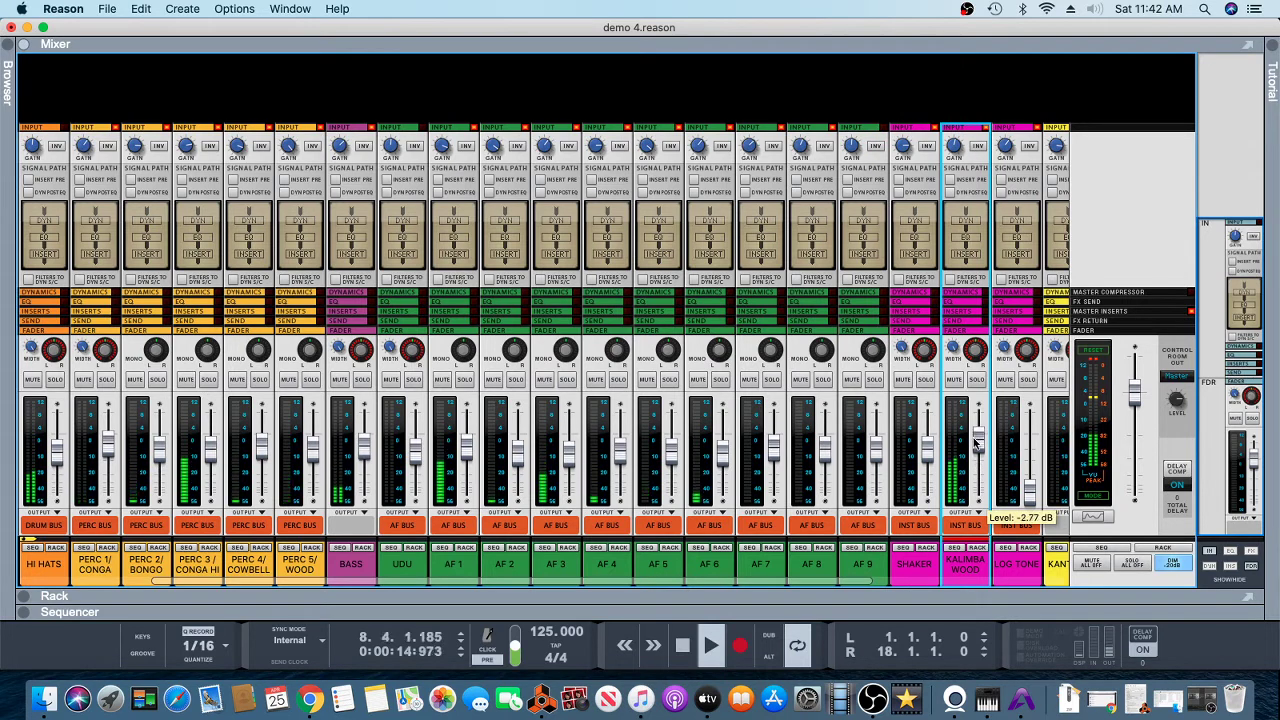
pyautogui.moveTo(1029, 490); pyautogui.dragTo(1023, 440)
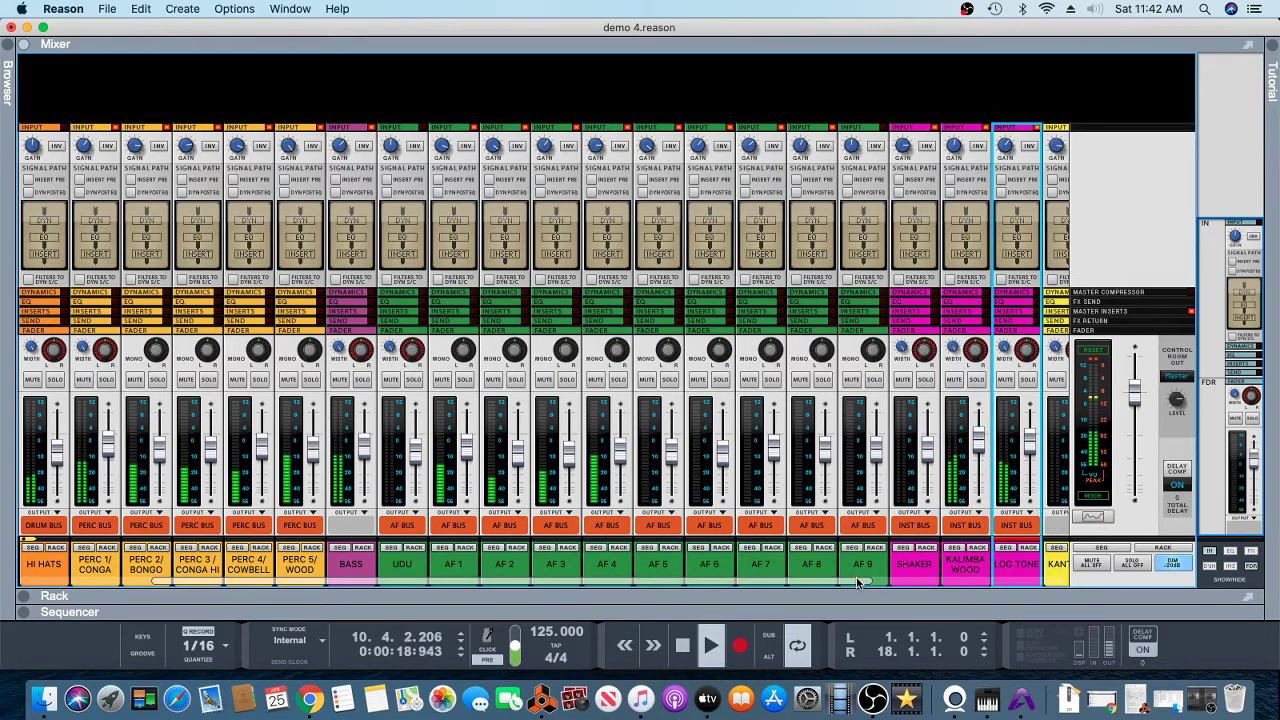
pyautogui.hscroll(5, 857, 583)
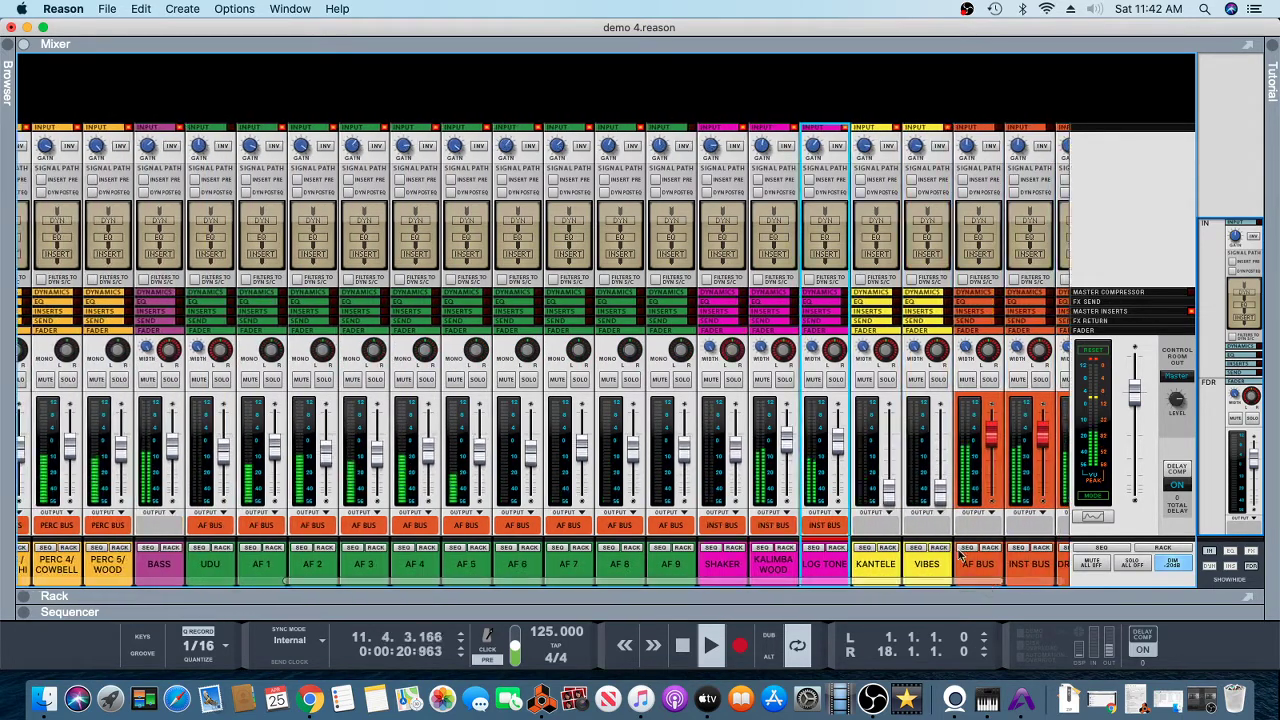
pyautogui.moveTo(889, 493); pyautogui.dragTo(889, 432)
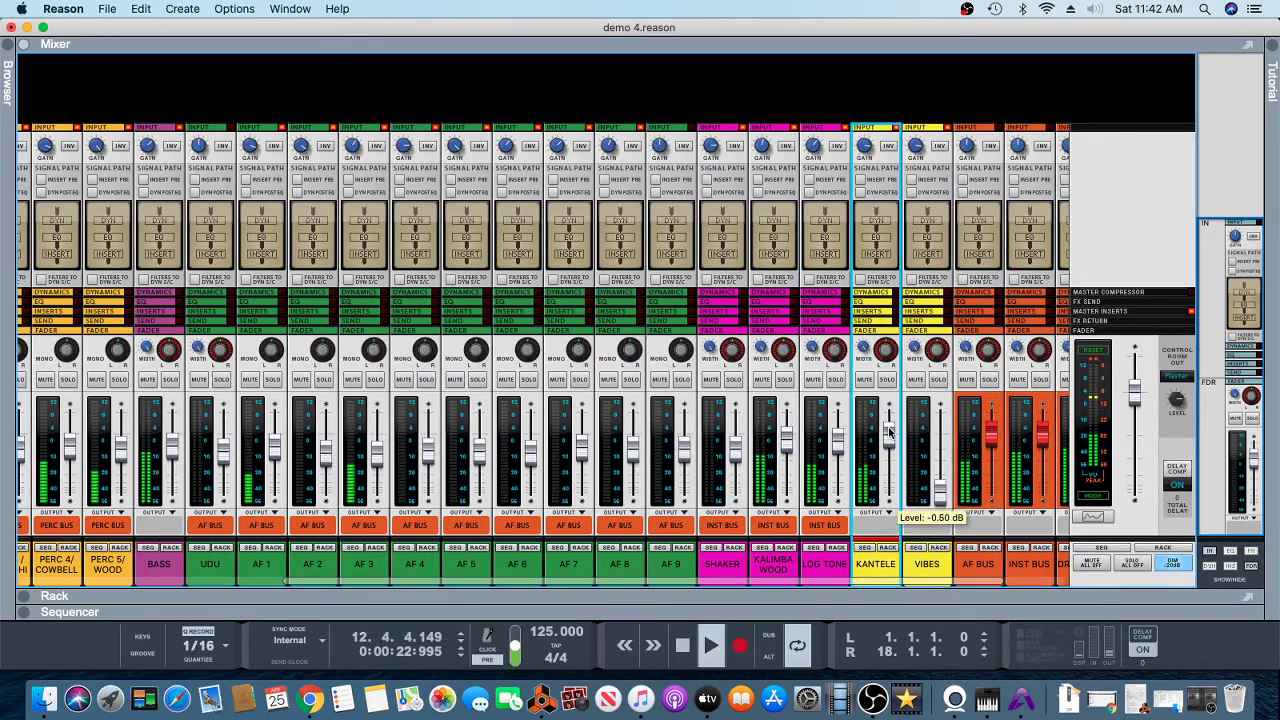
# Step: Raise the VIBES fader to roughly the level of the AF channels and turn off the -20 dB dim on the master
pyautogui.click(938, 491)
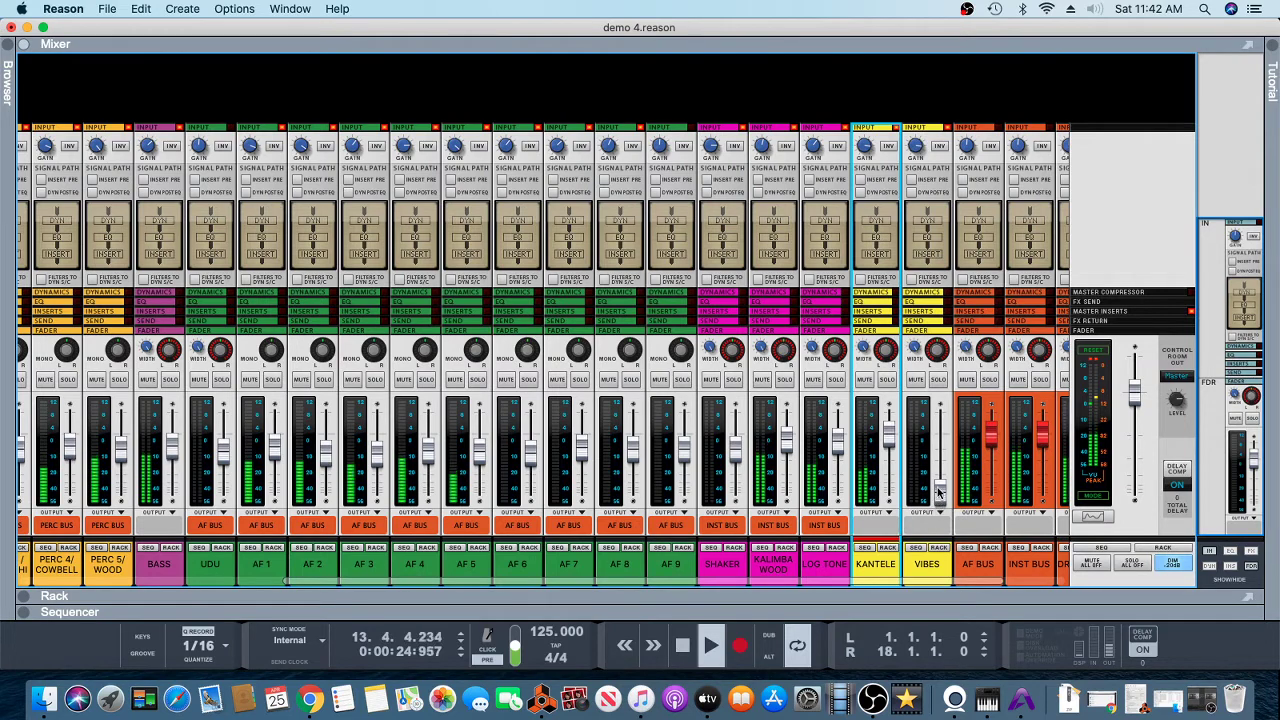
pyautogui.moveTo(938, 491); pyautogui.dragTo(939, 442)
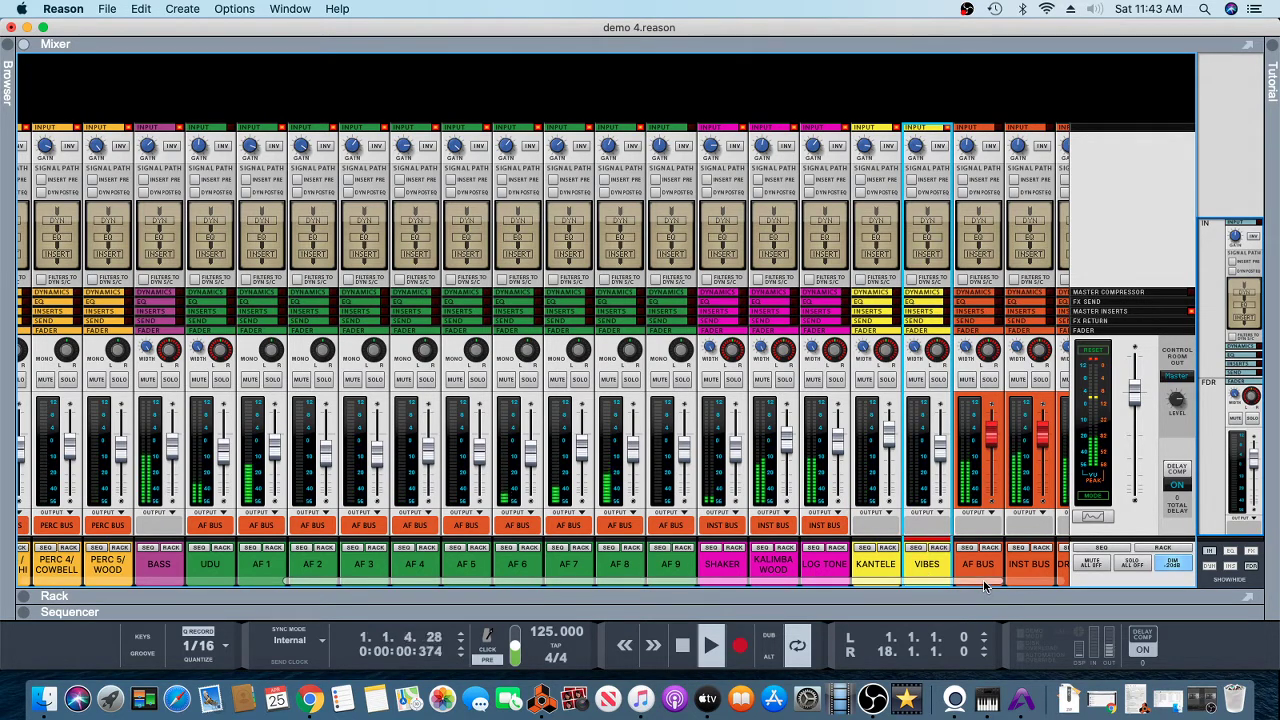
pyautogui.hscroll(2, 984, 588)
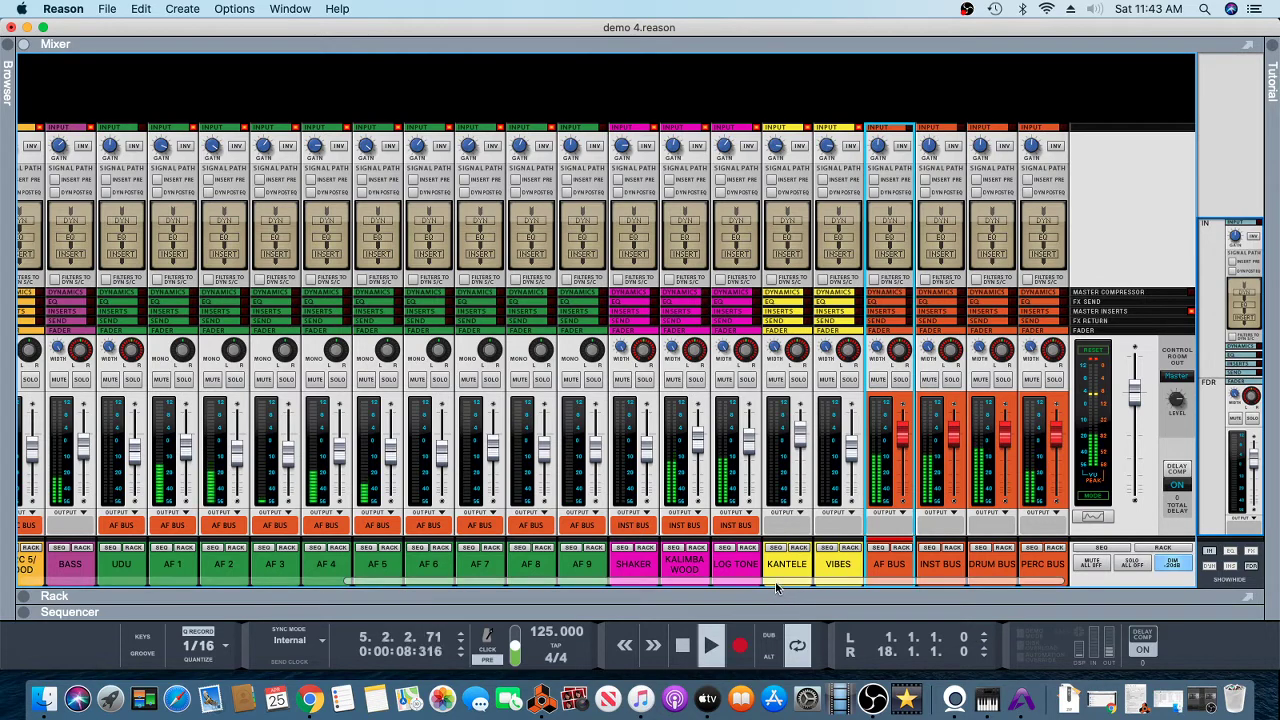
pyautogui.hscroll(-5, 555, 596)
pyautogui.hscroll(-5, 555, 596)
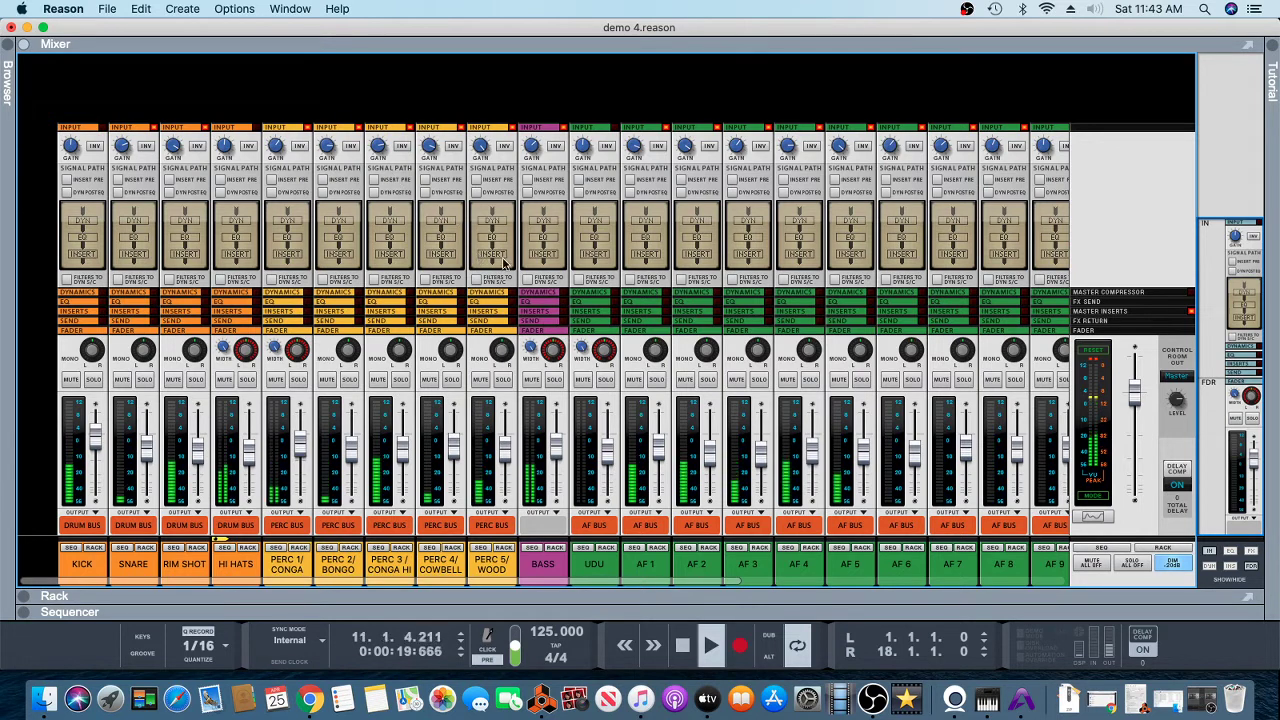
pyautogui.click(1184, 565)
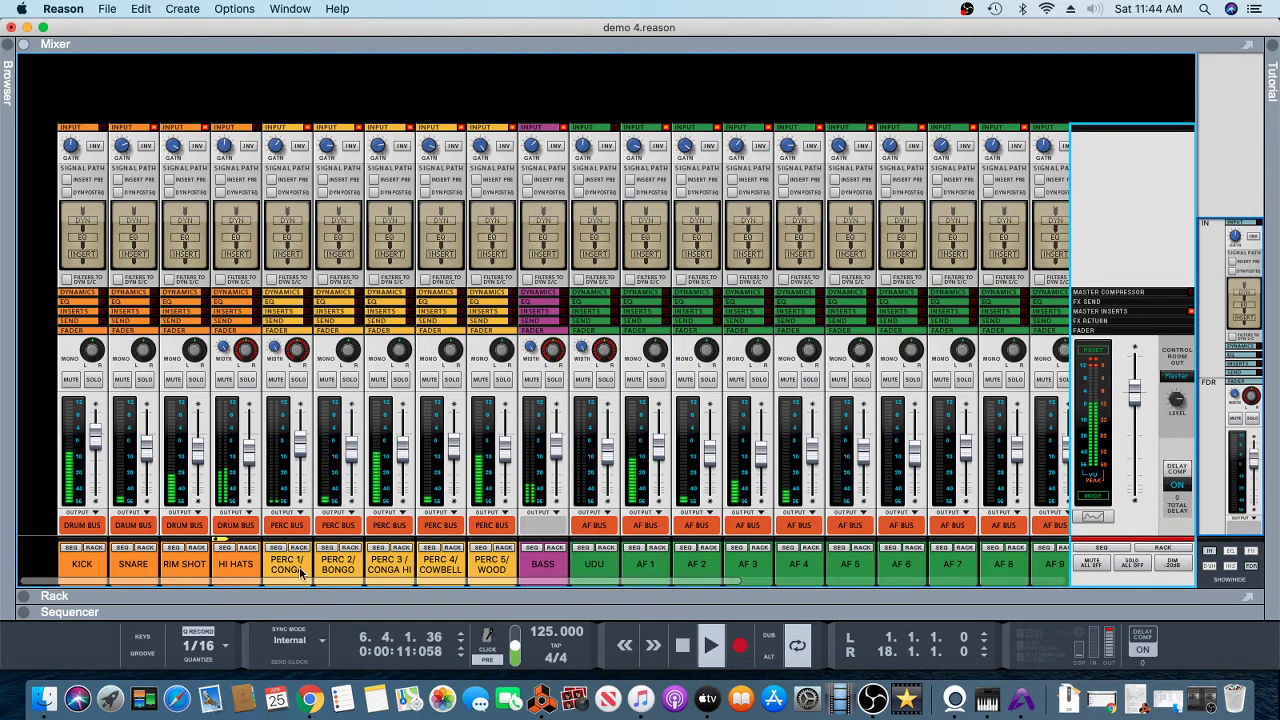
# Step: Select all channels from KICK through VIBES, pull their faders fully down and raise them together to one equal level
pyautogui.click(80, 570)
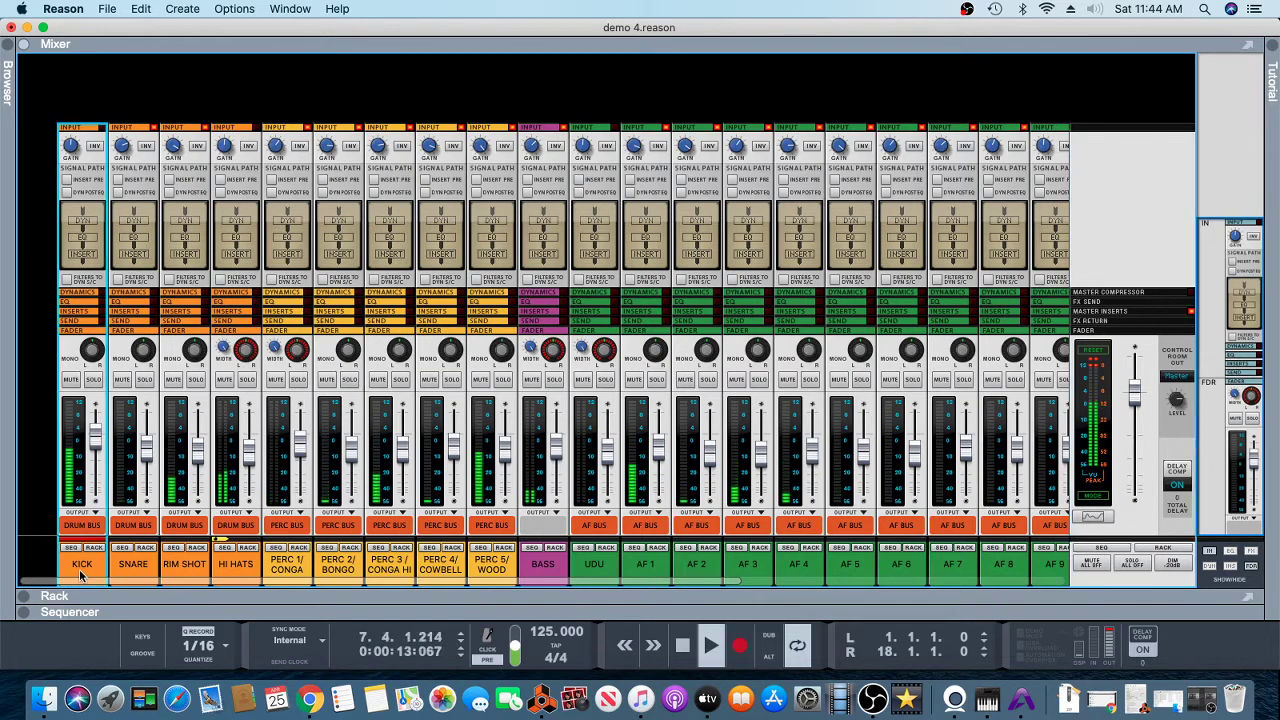
pyautogui.moveTo(652, 590); pyautogui.dragTo(926, 610)
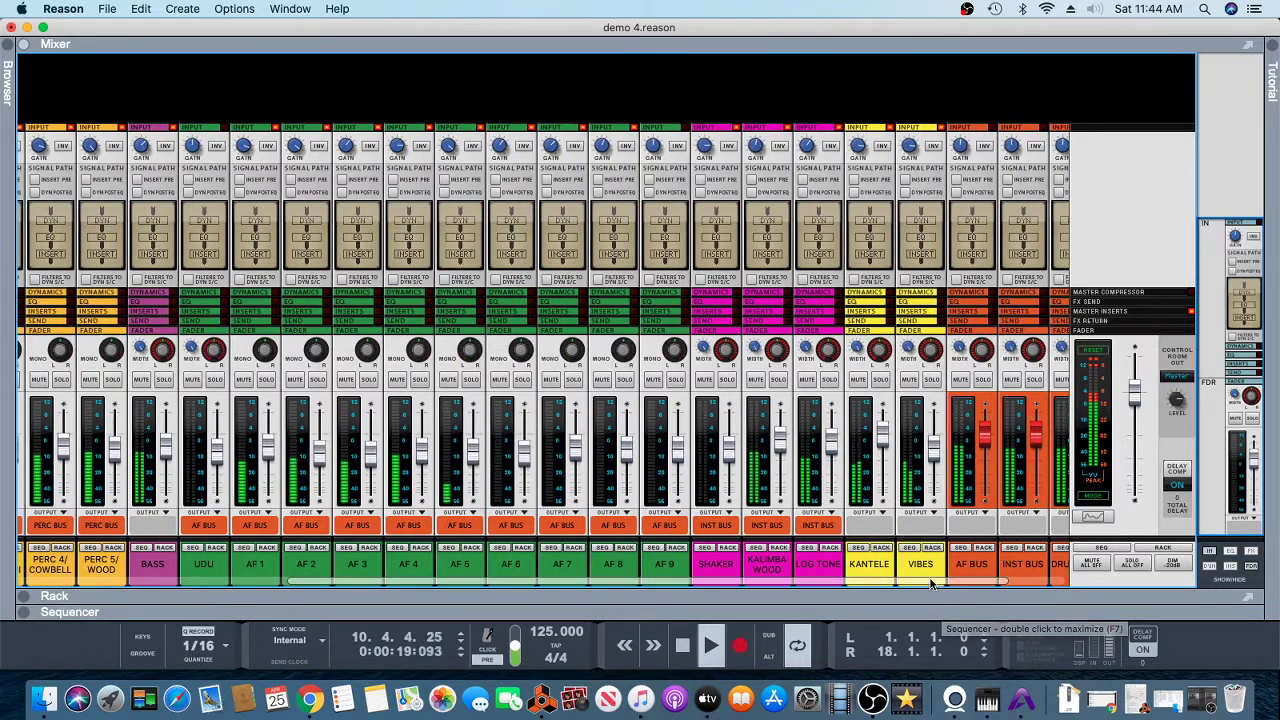
pyautogui.keyDown('shift'); pyautogui.click(928, 574); pyautogui.keyUp('shift')
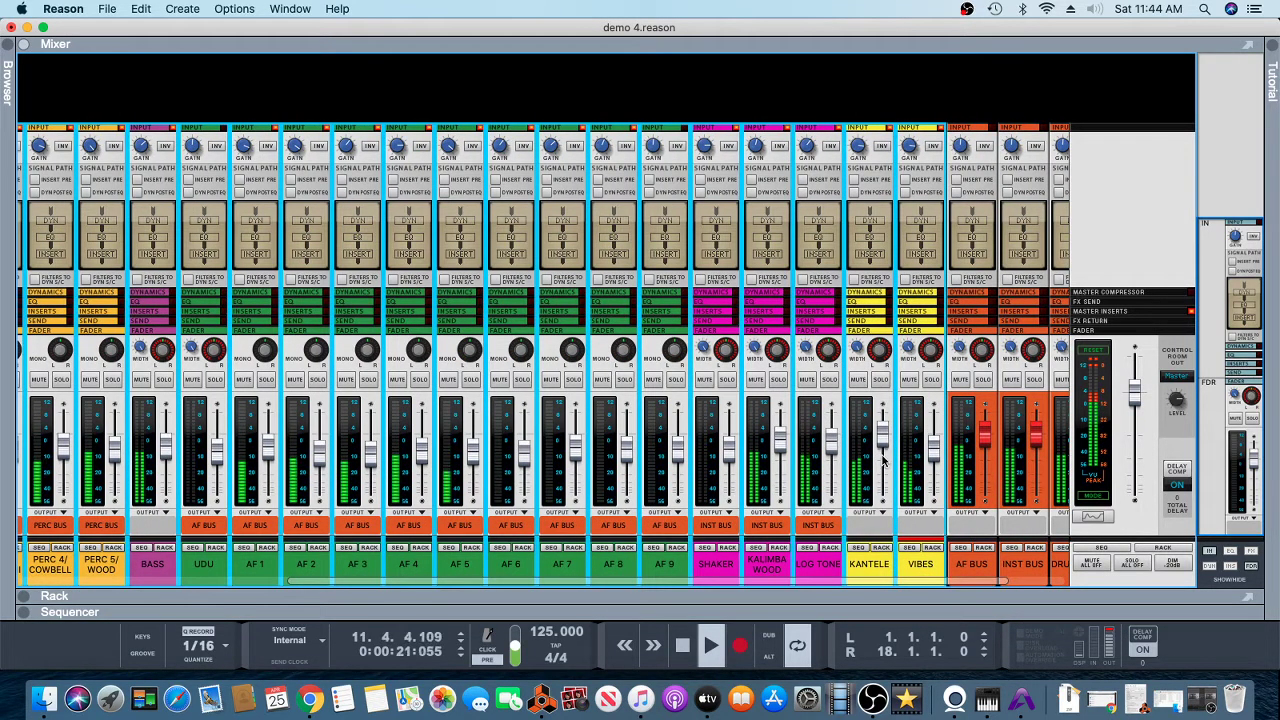
pyautogui.moveTo(884, 455); pyautogui.dragTo(882, 521)
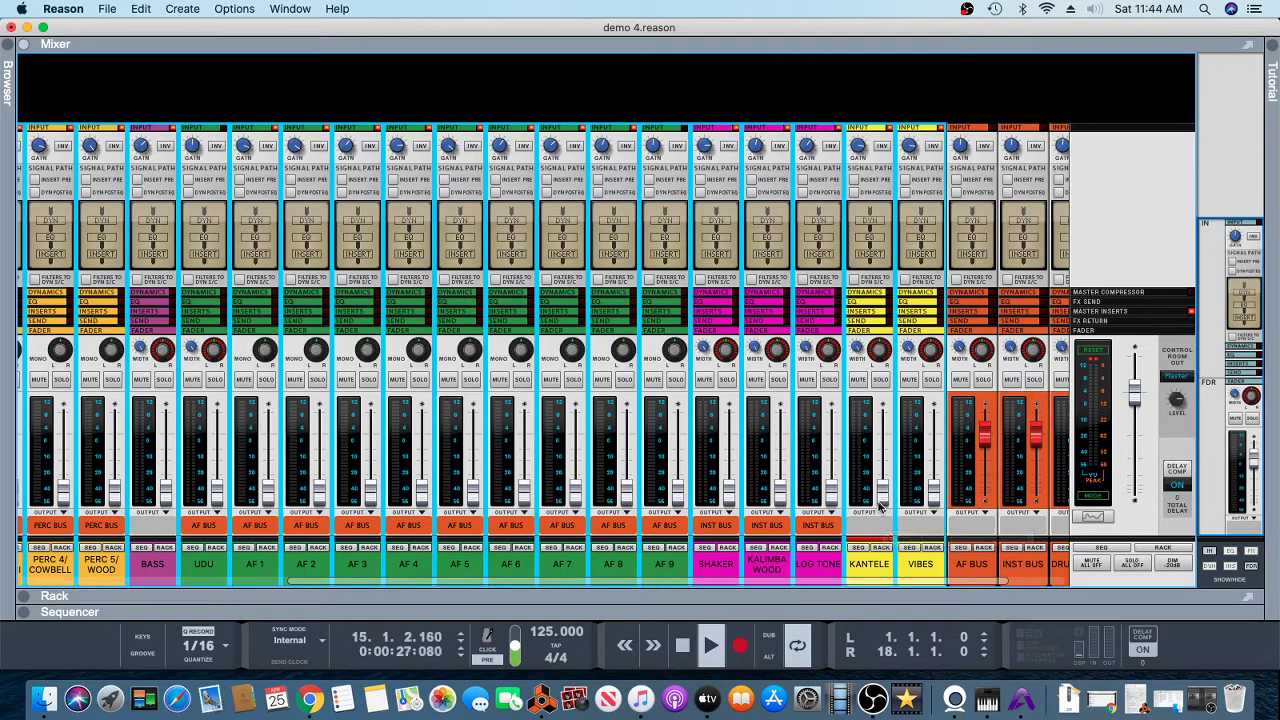
pyautogui.moveTo(882, 505); pyautogui.dragTo(878, 466)
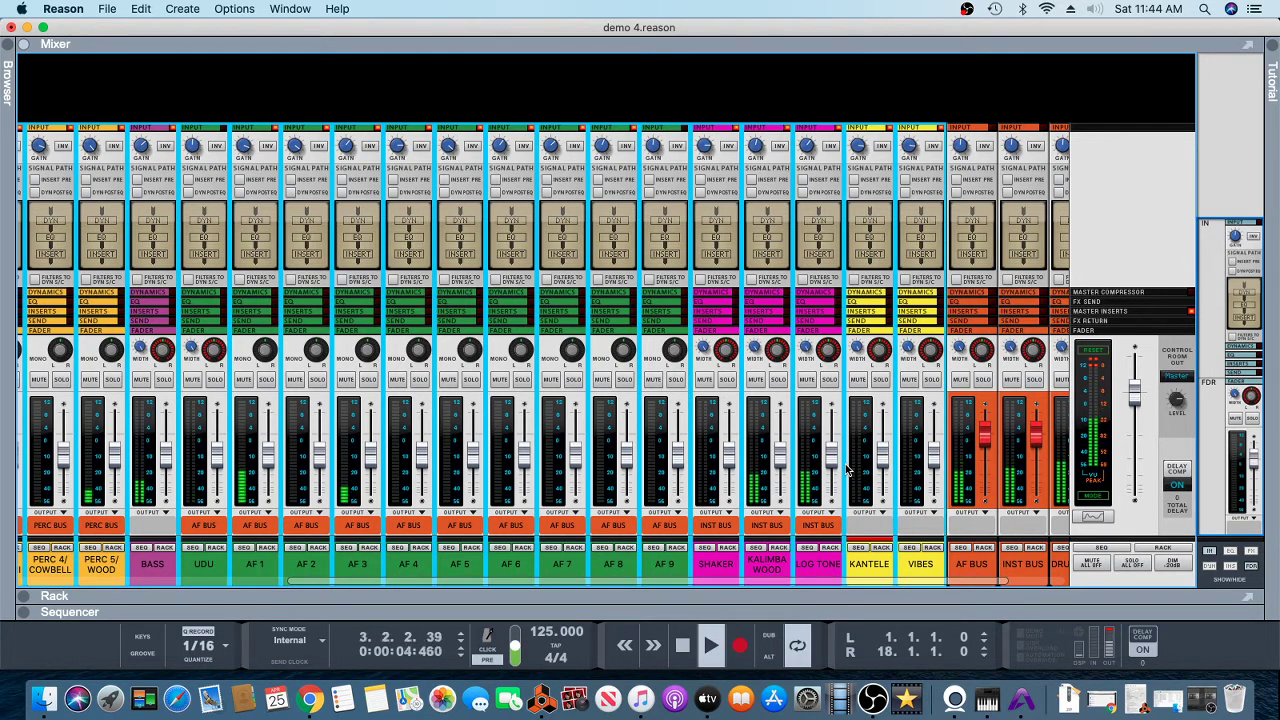
# Step: Check the master level in peak mode with a meter reset, return the meter to VU and stop playback at the song start
pyautogui.click(1102, 500)
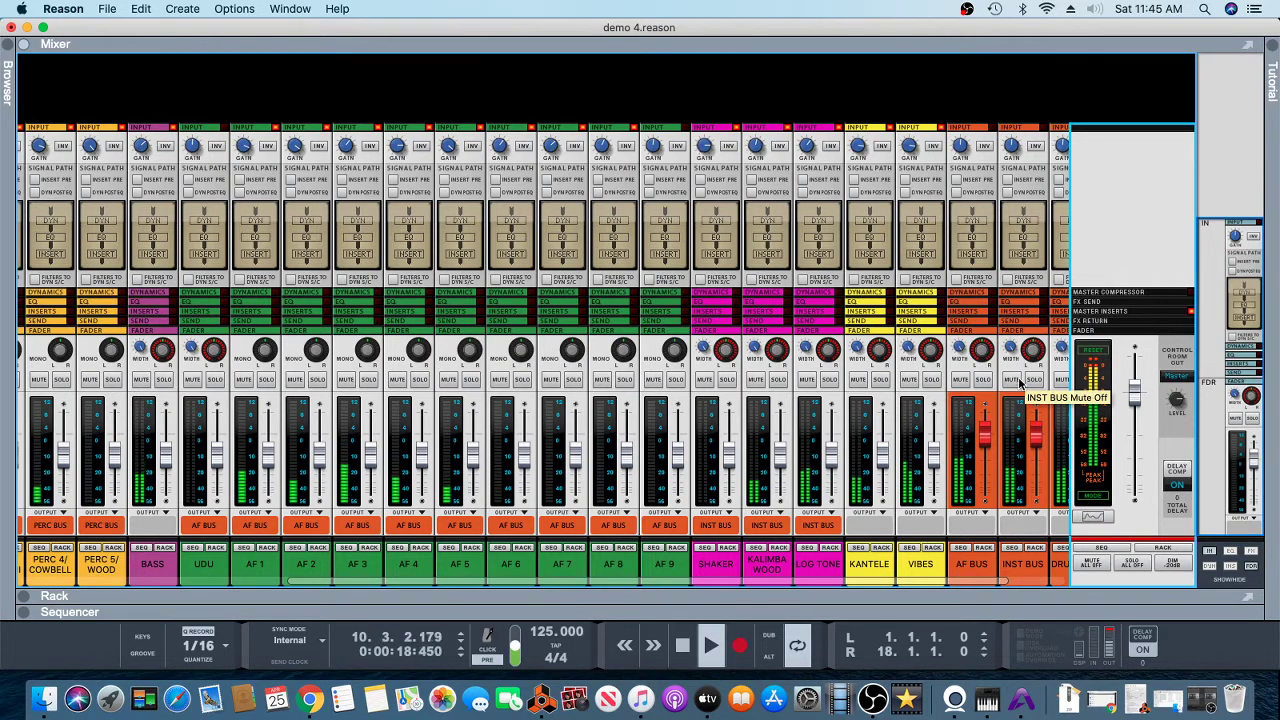
pyautogui.click(1092, 352)
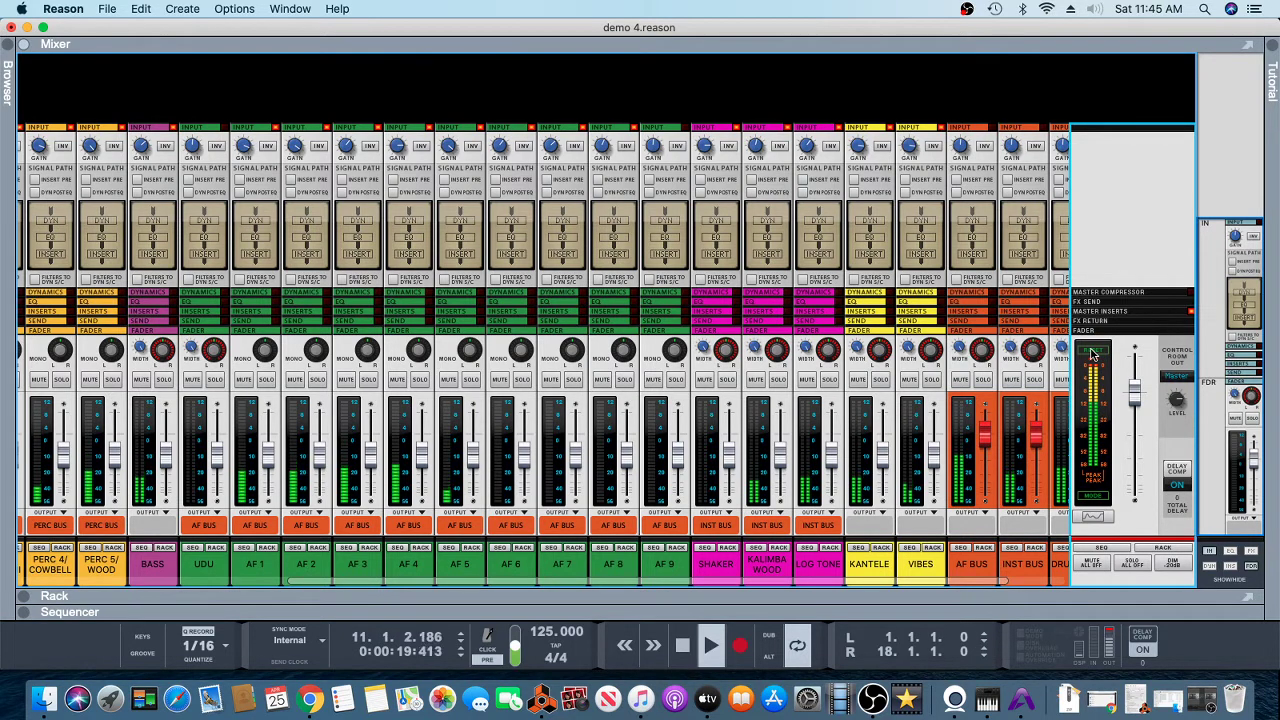
pyautogui.click(1093, 497)
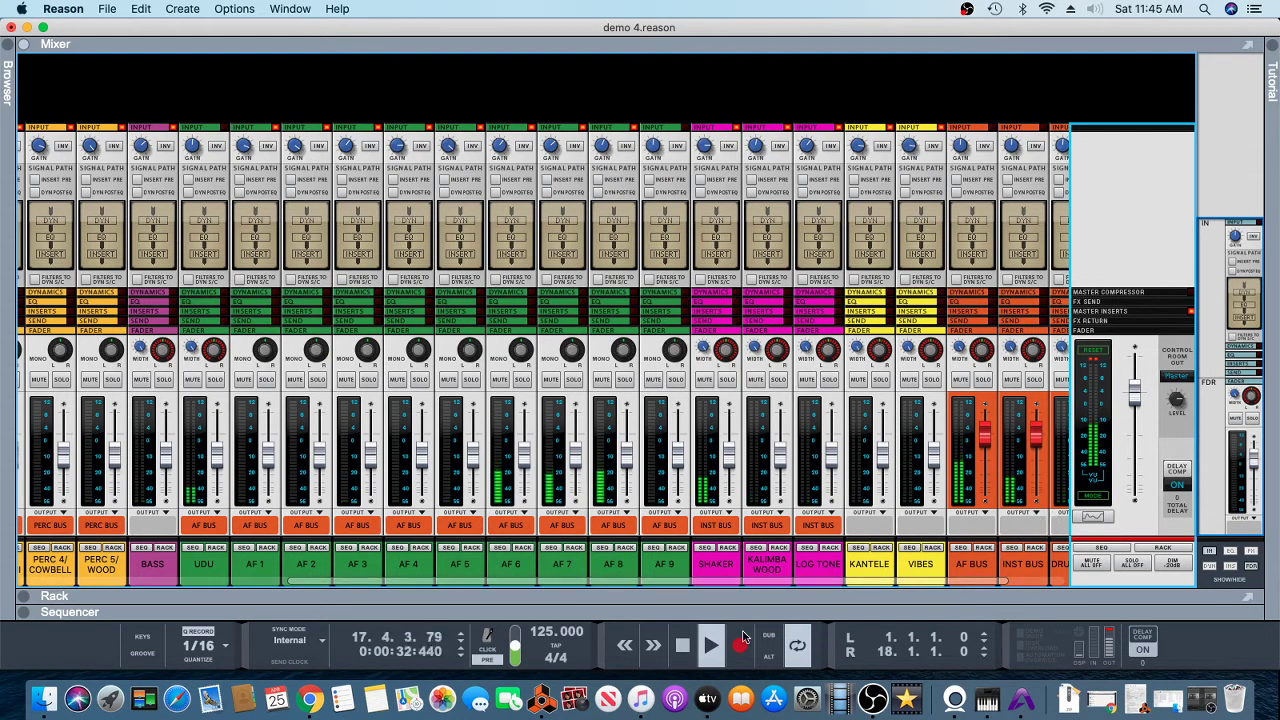
pyautogui.doubleClick(690, 651)
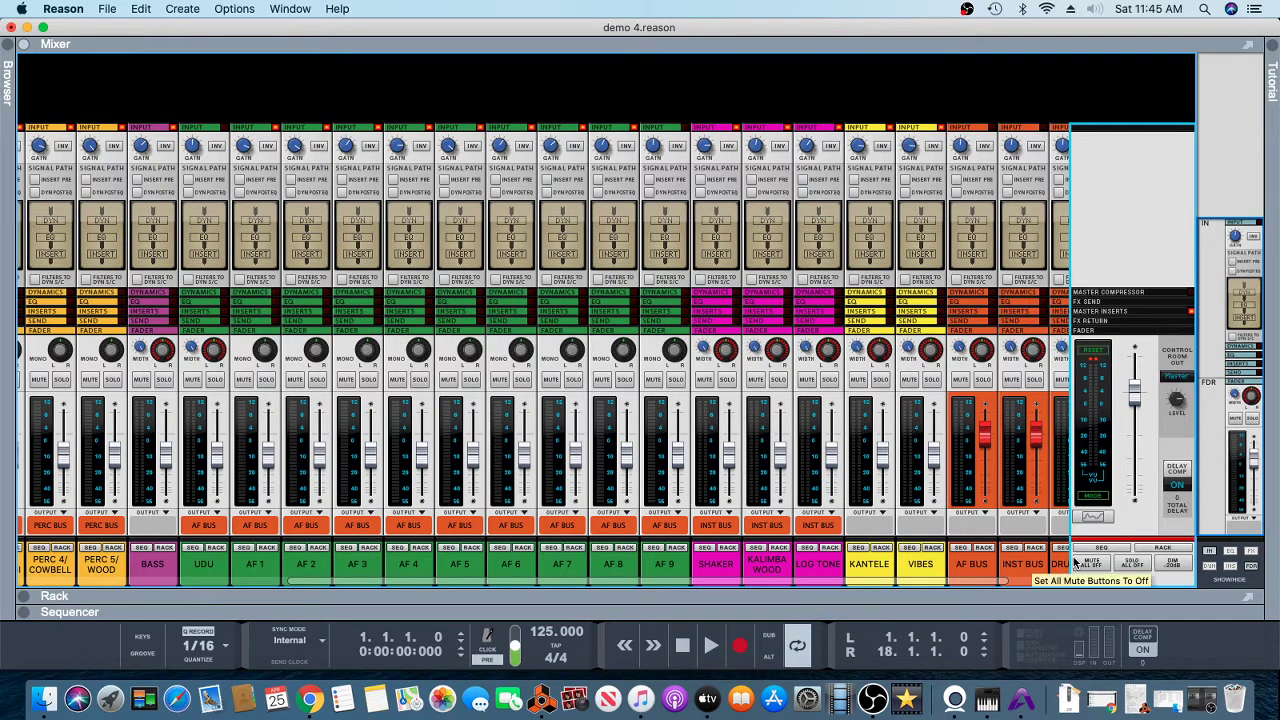
# Step: Show the dynamics section on the mixer channel strips and switch to OBS
pyautogui.click(1208, 570)
pyautogui.scroll(5, 387, 221)
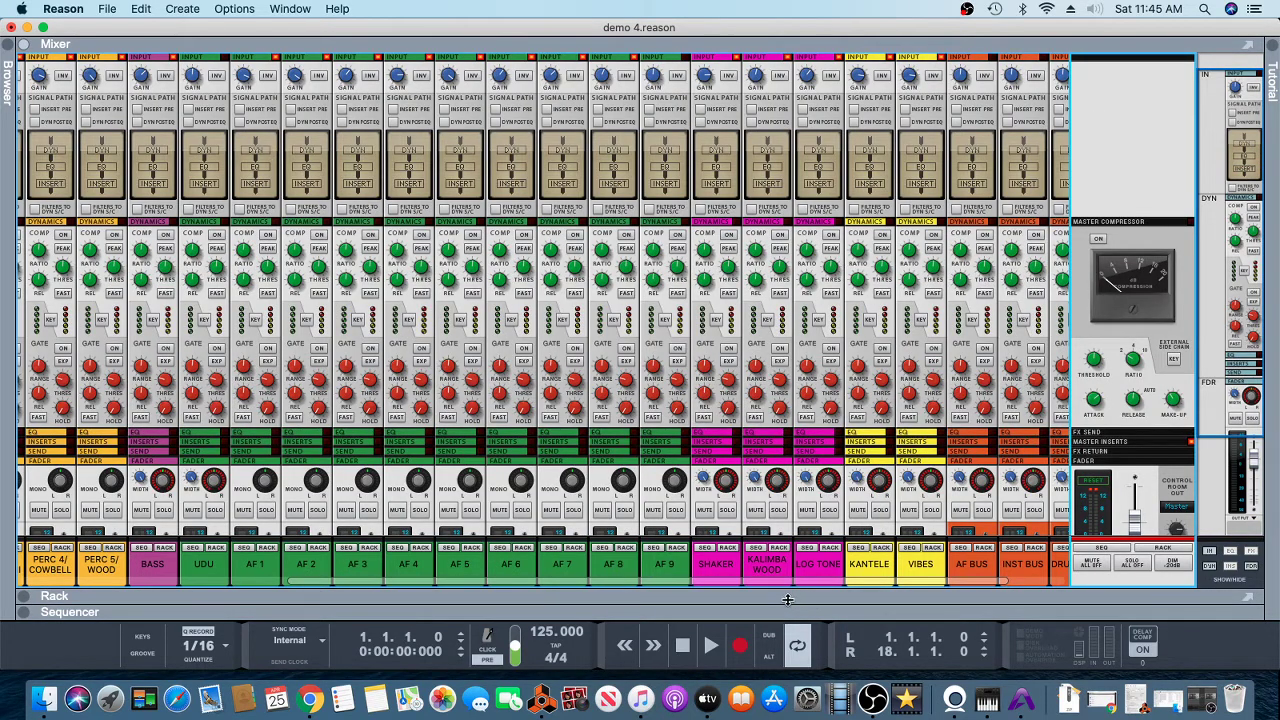
pyautogui.click(873, 698)
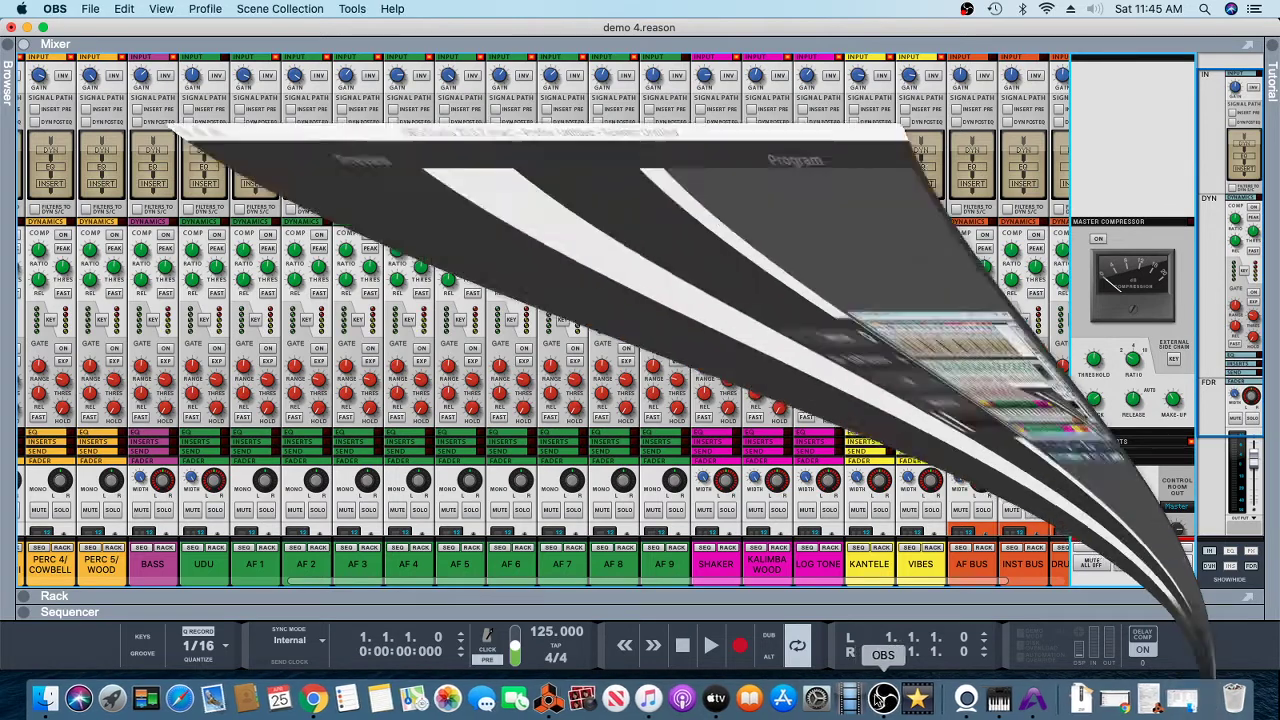